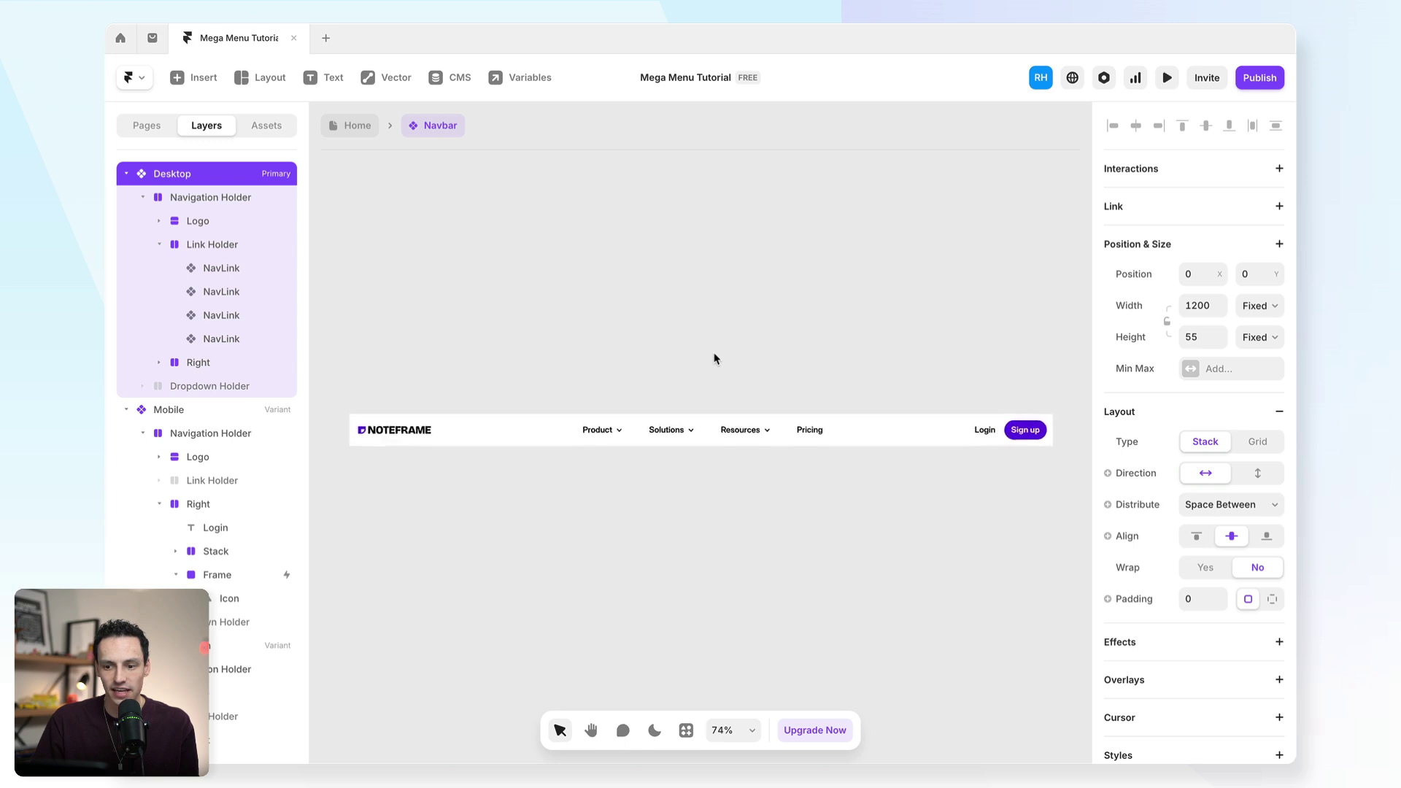
- Add an overlay to the Product navigation link in the Desktop navbar variant
left_click(597, 431)
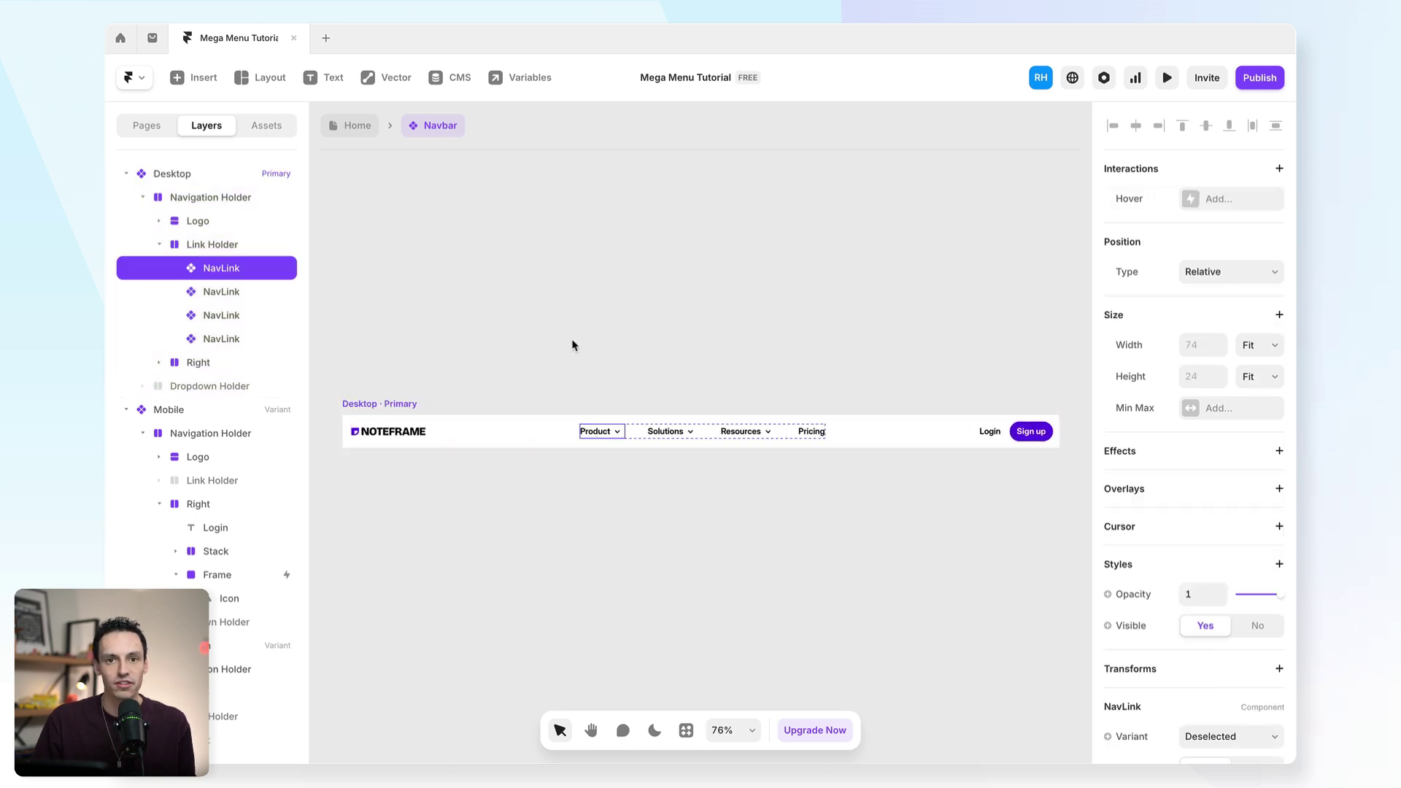
left_click(580, 335)
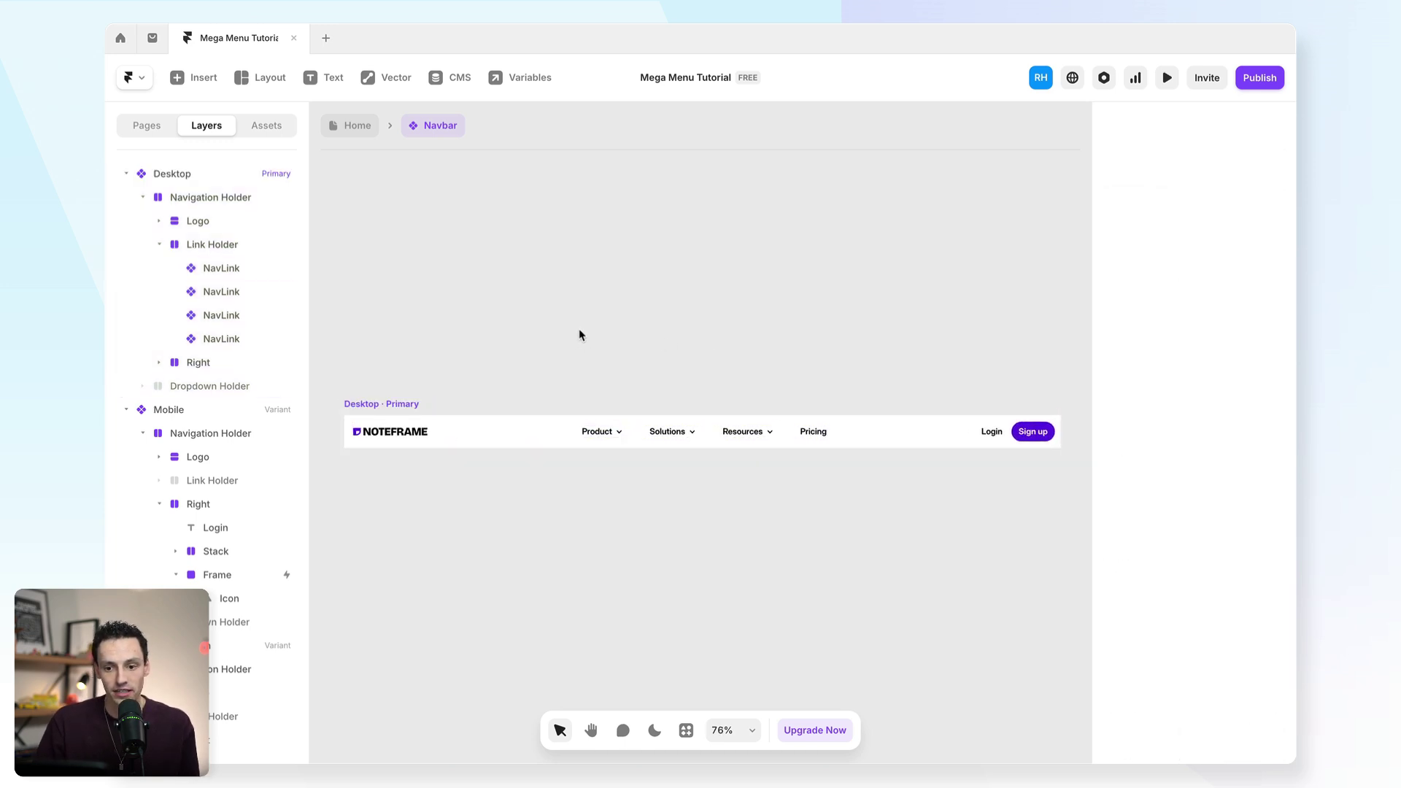
left_click(598, 431)
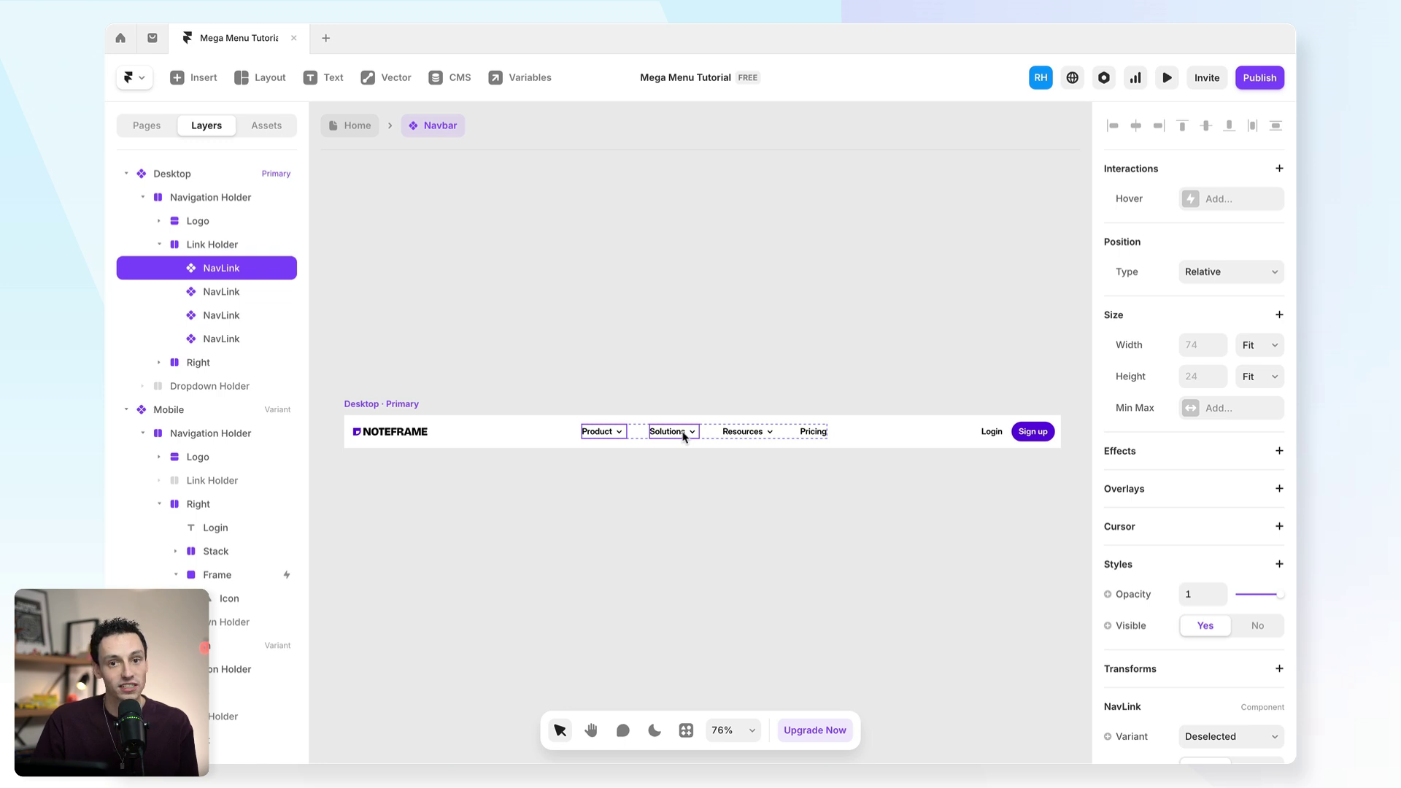
left_click(589, 357)
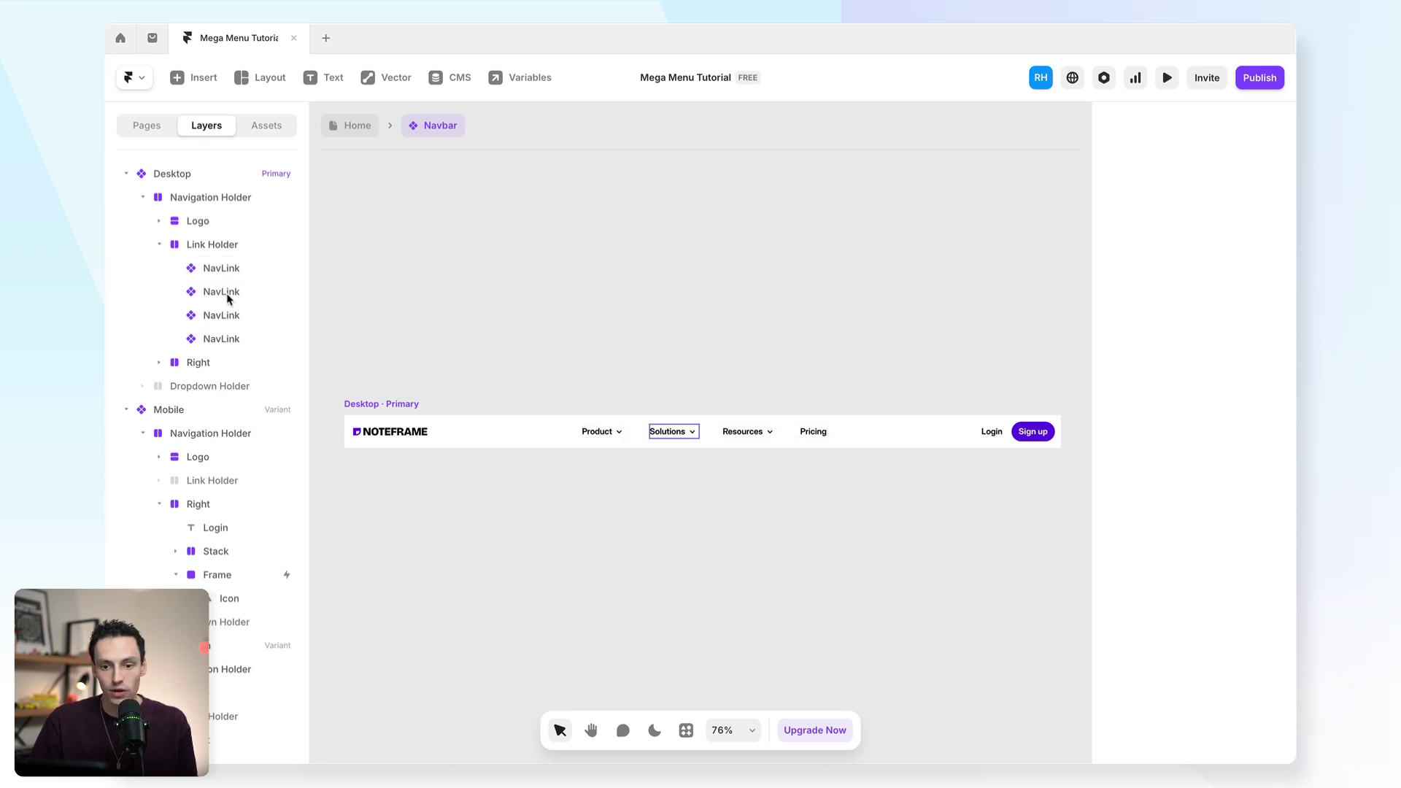
left_click(222, 268)
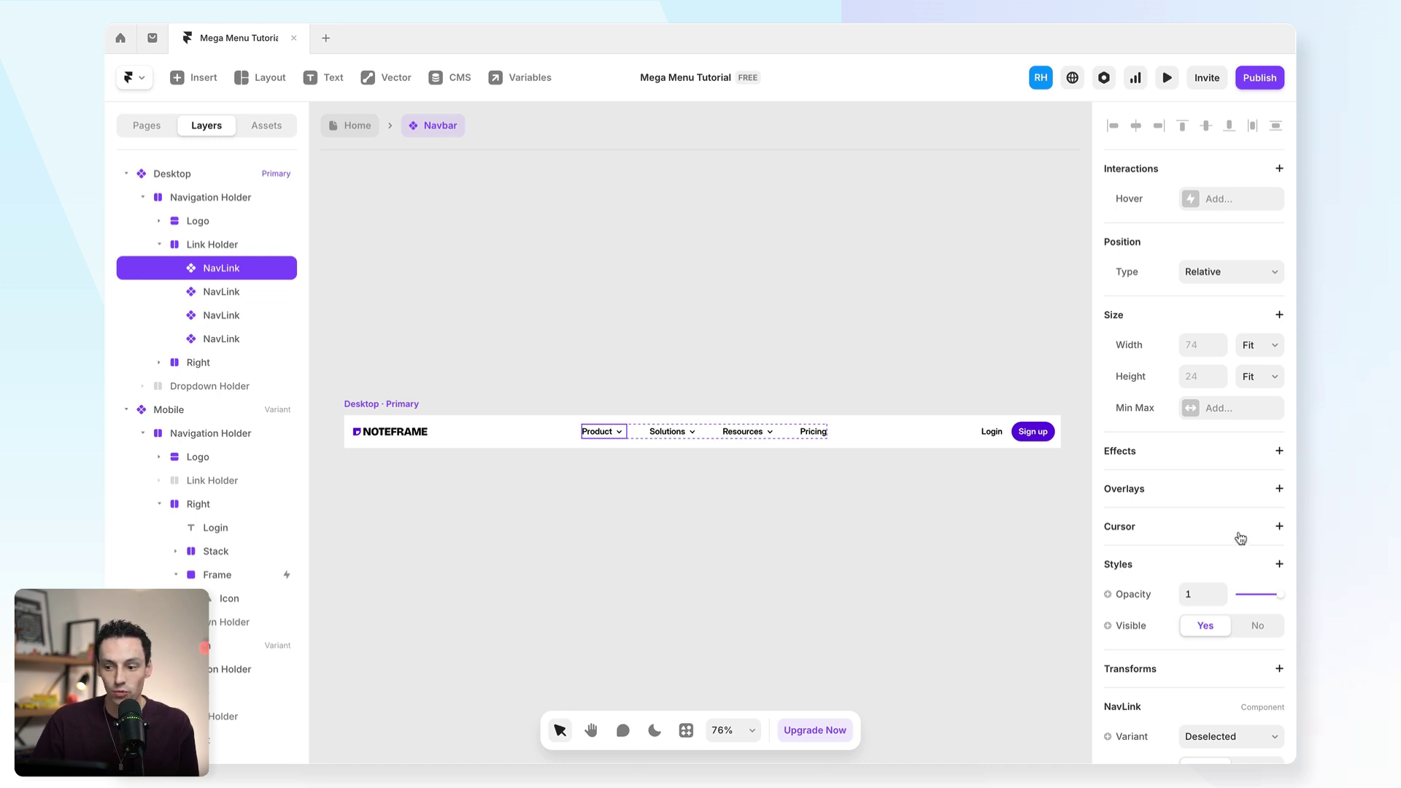
left_click(1279, 489)
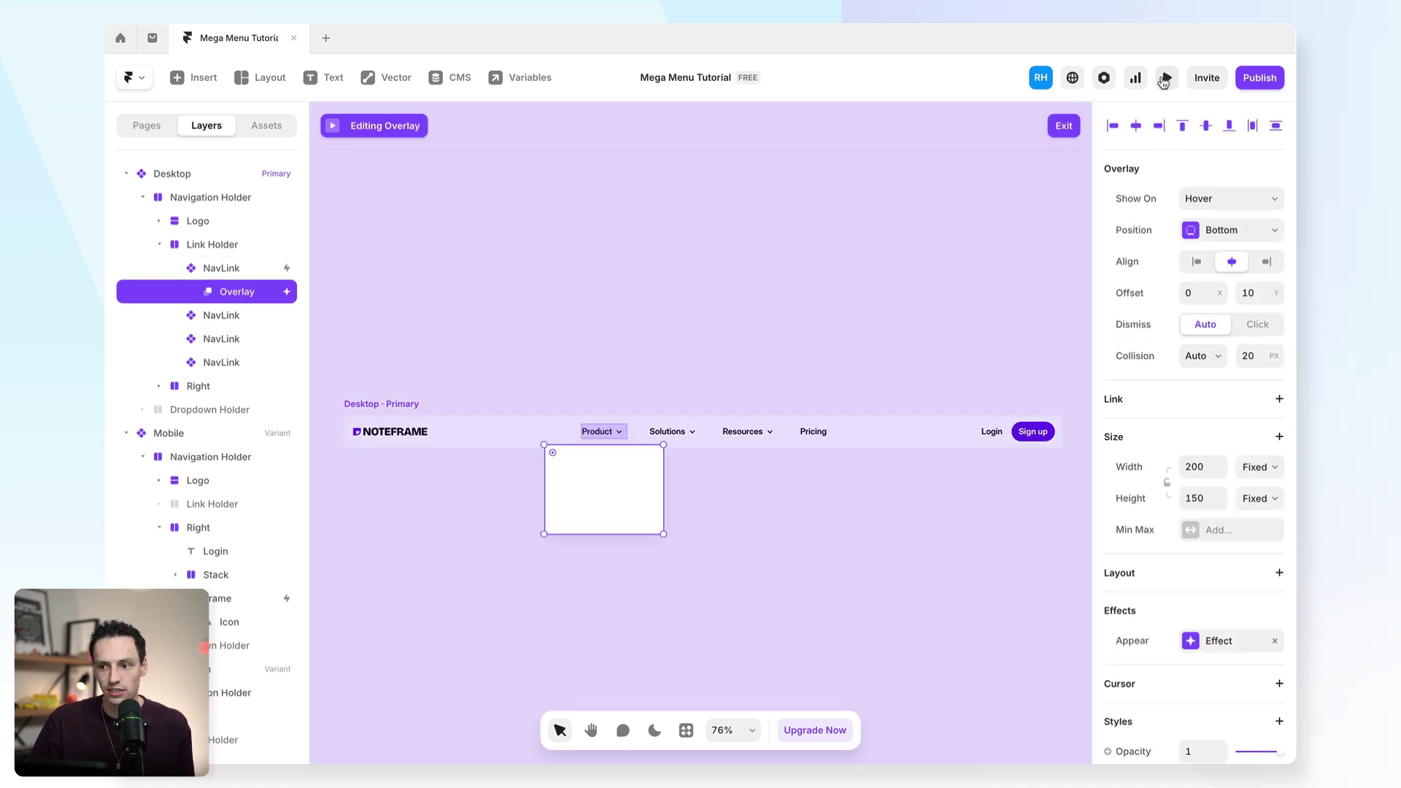
- Preview the navbar and check the overlay on the Product link, and return to editing
left_click(1166, 79)
left_click(575, 427)
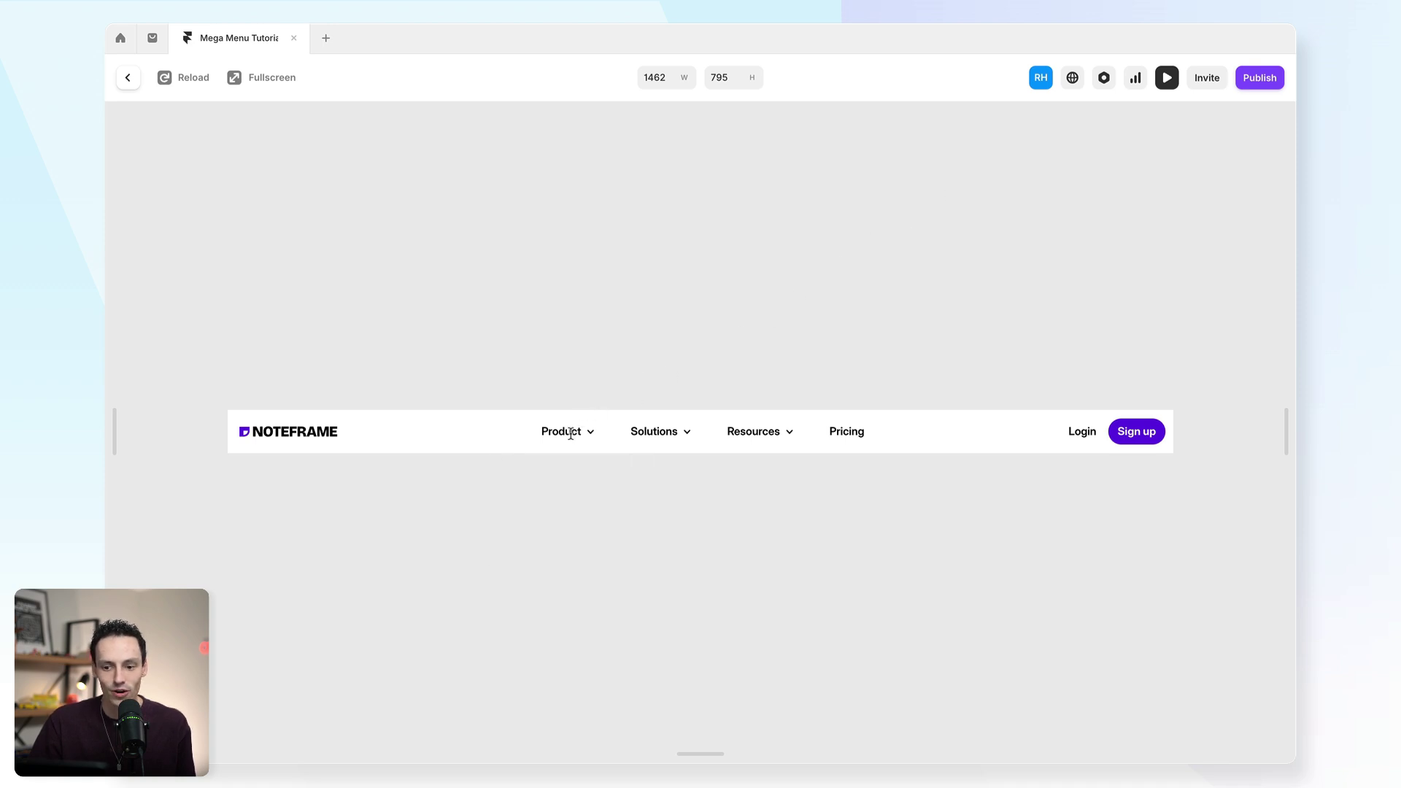
mouse_move(590, 435)
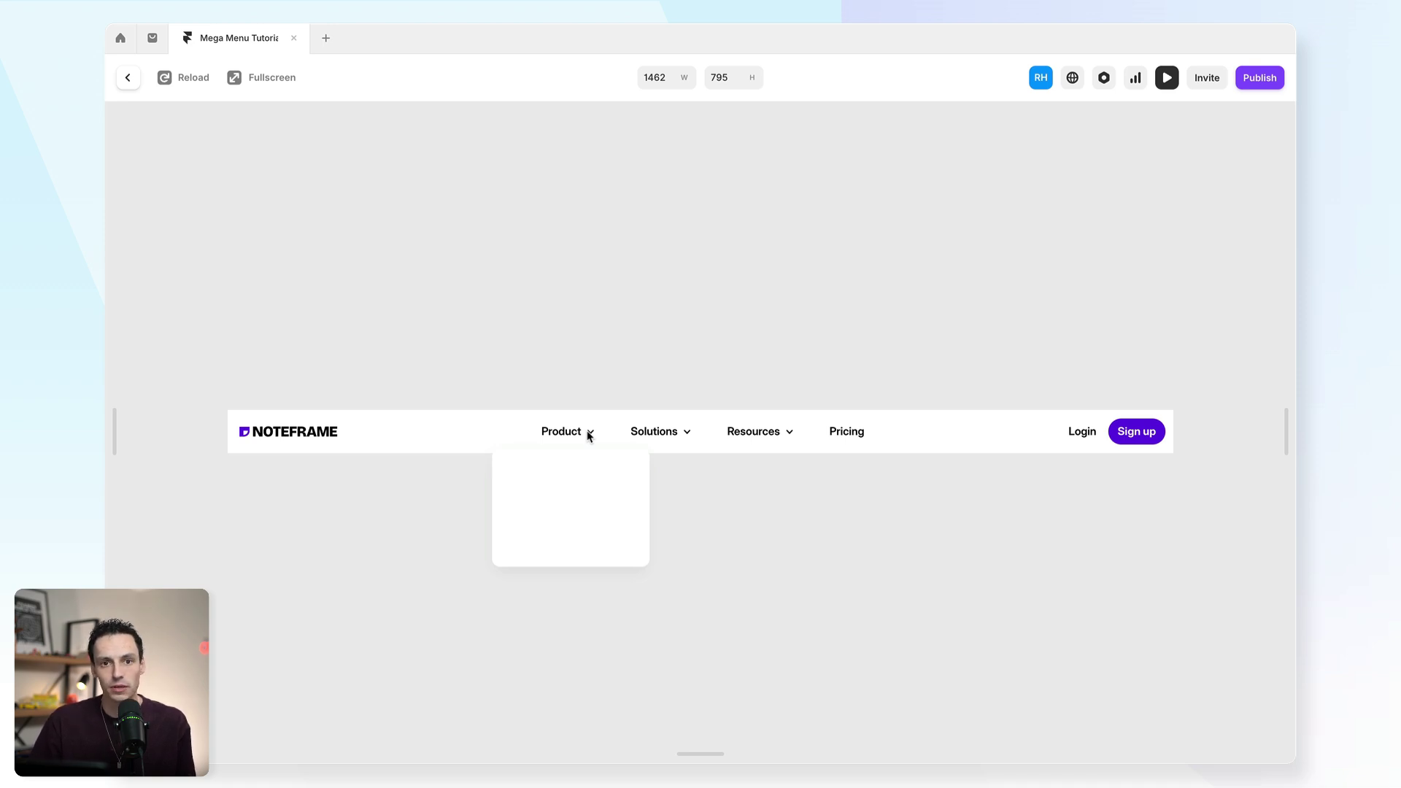
key("Escape")
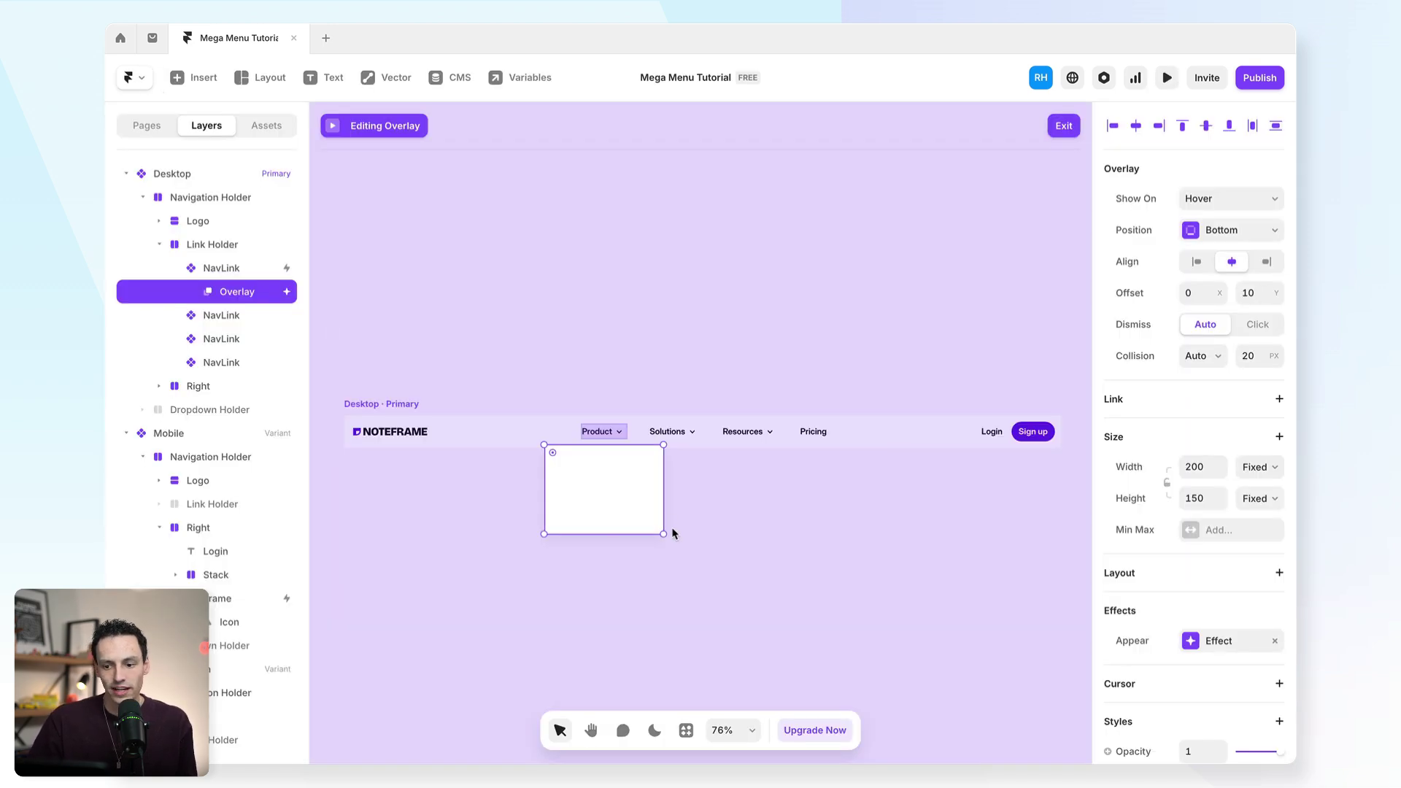
- Enlarge the Product link's overlay to about 637 by 372 and leave overlay editing
left_click_drag(661, 534, 912, 657)
scroll(699, 356, "down", 2)
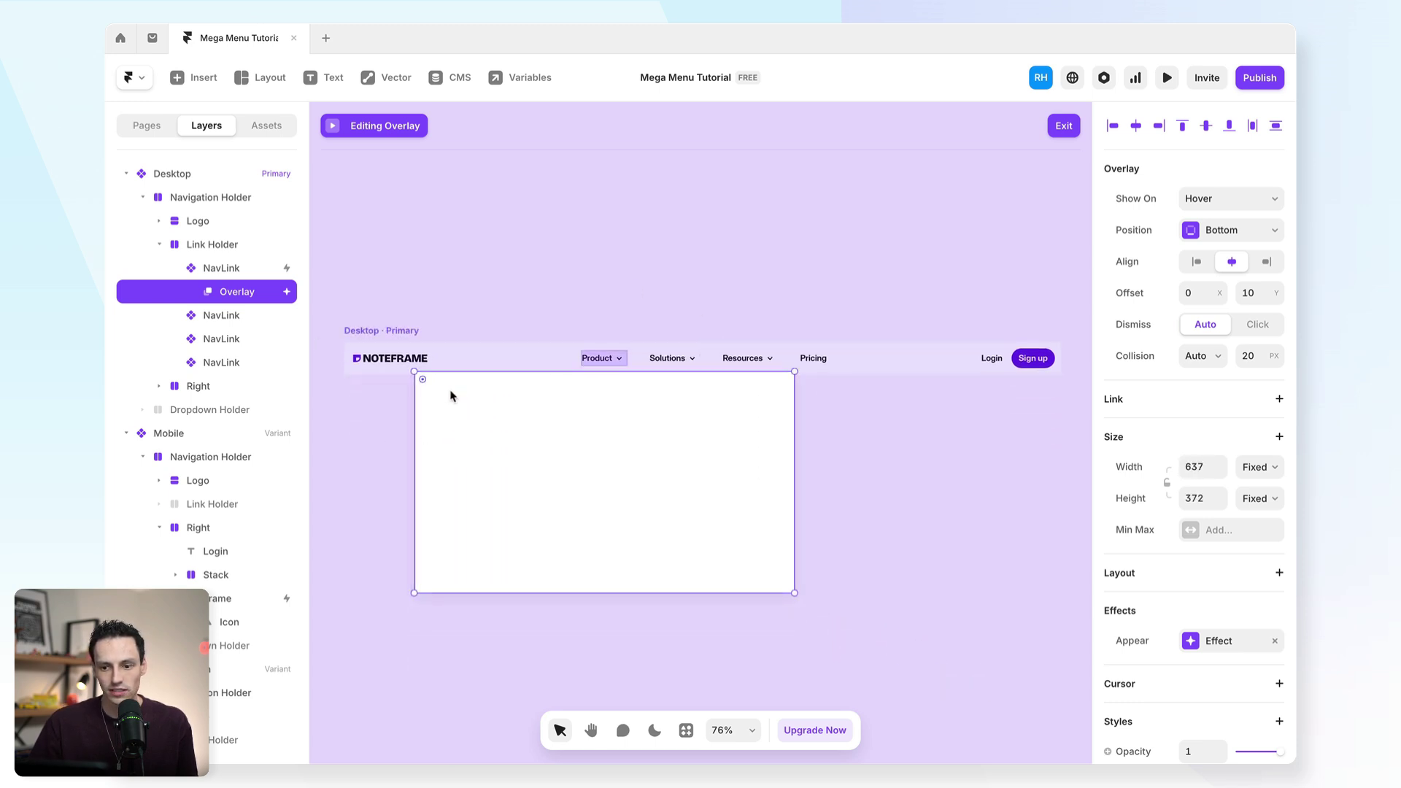
key("Escape")
key("Escape")
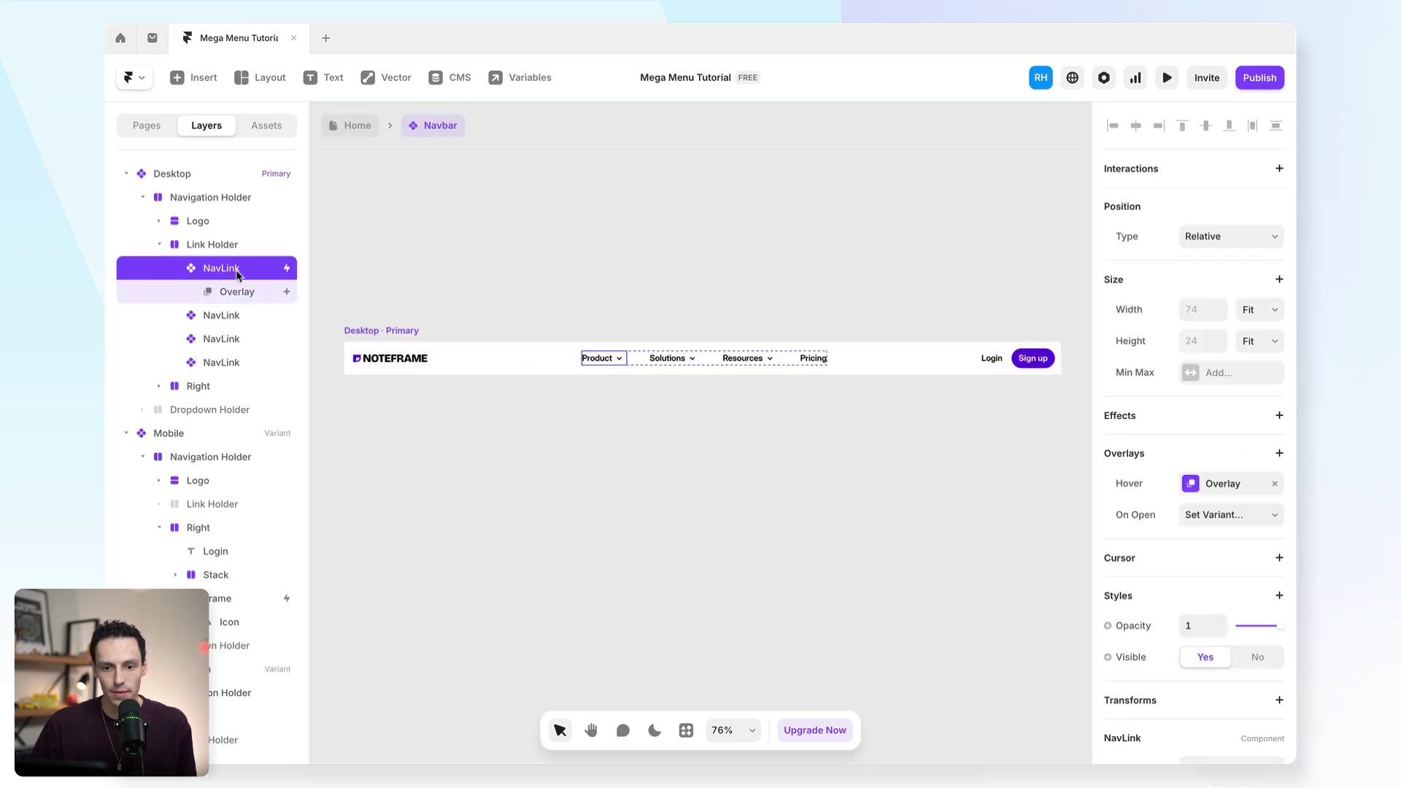
- Reopen the Product link's overlay and draw a frame about 222 by 67 near its upper-left corner
left_click(248, 292)
key("f")
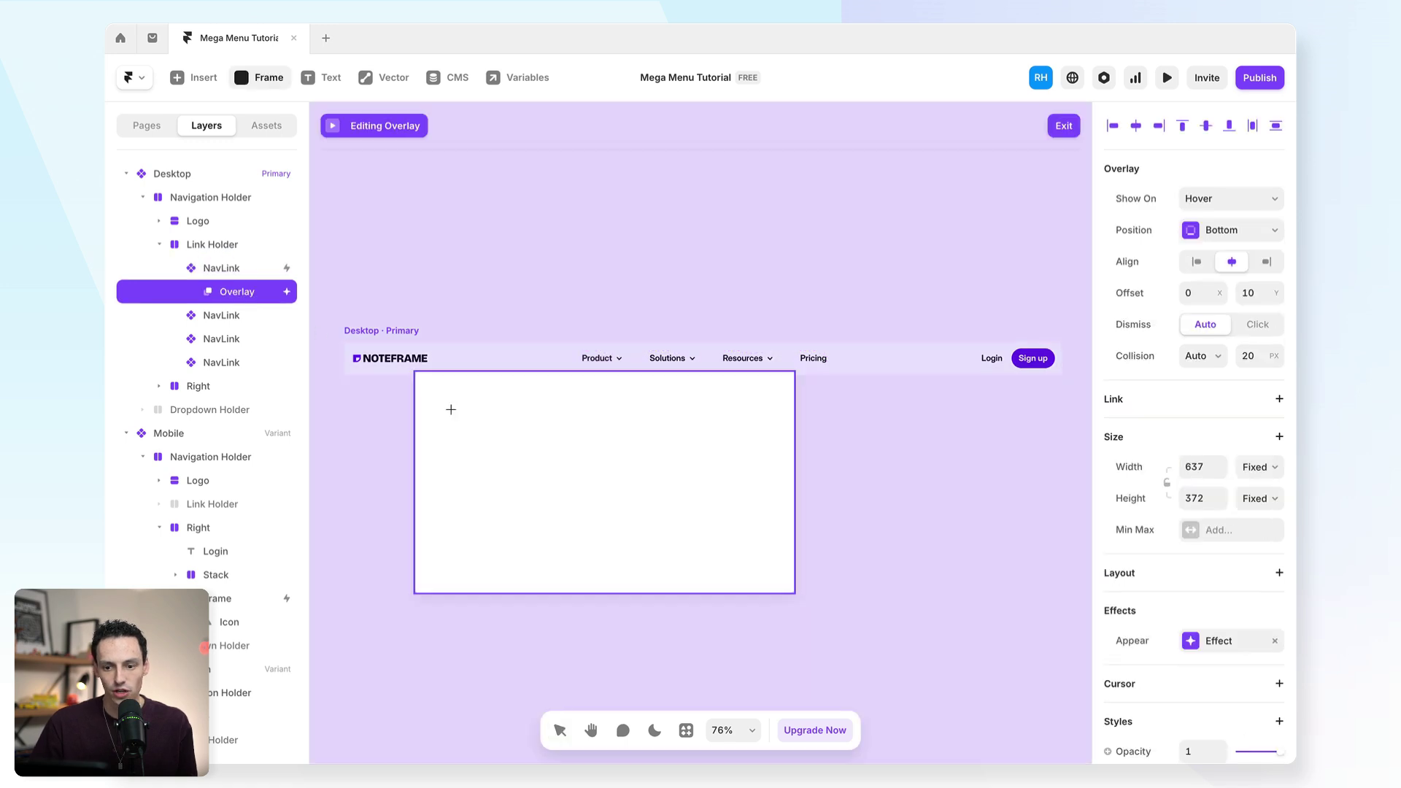
left_click_drag(440, 403, 573, 441)
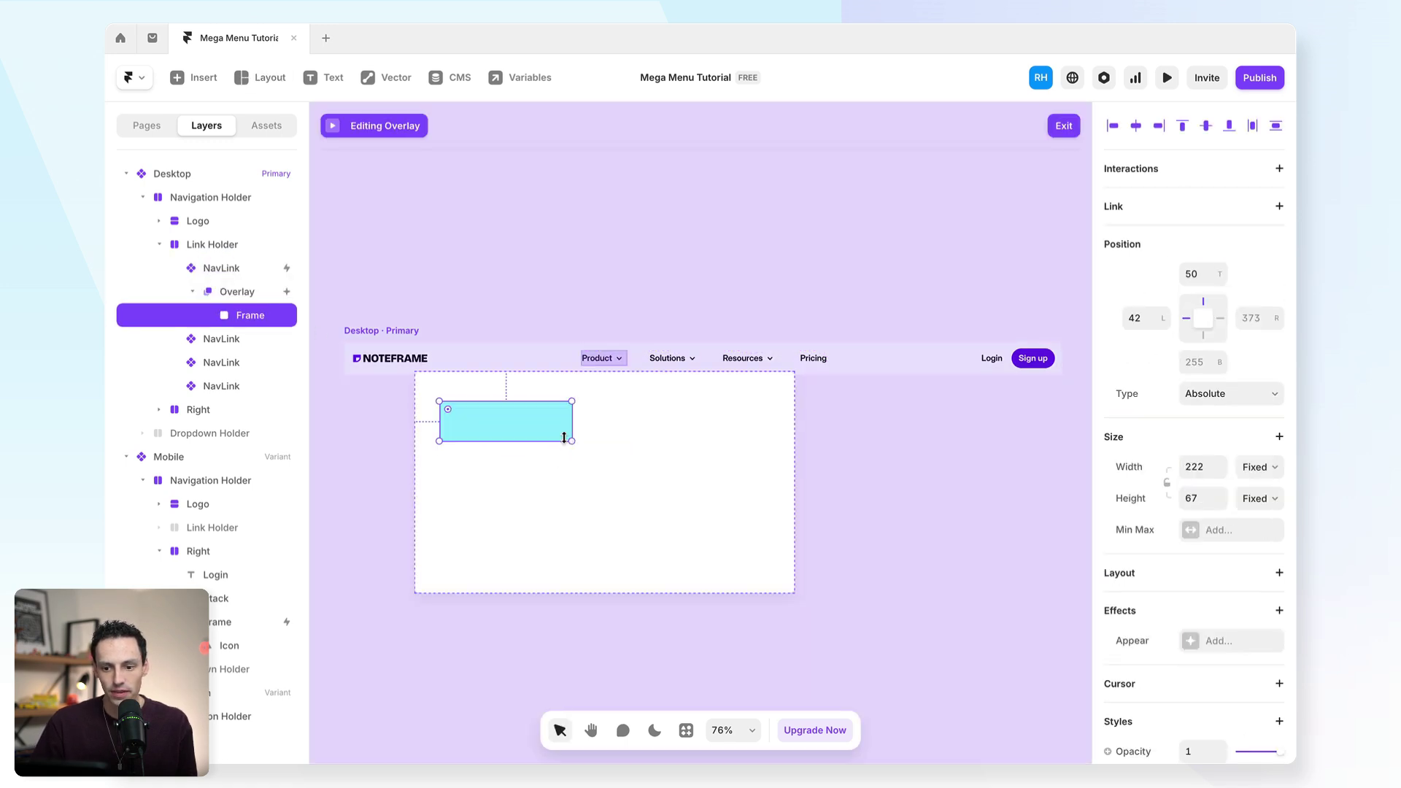
- Add a text layer reading "Link title" inside the new frame
key("t")
left_click(462, 417)
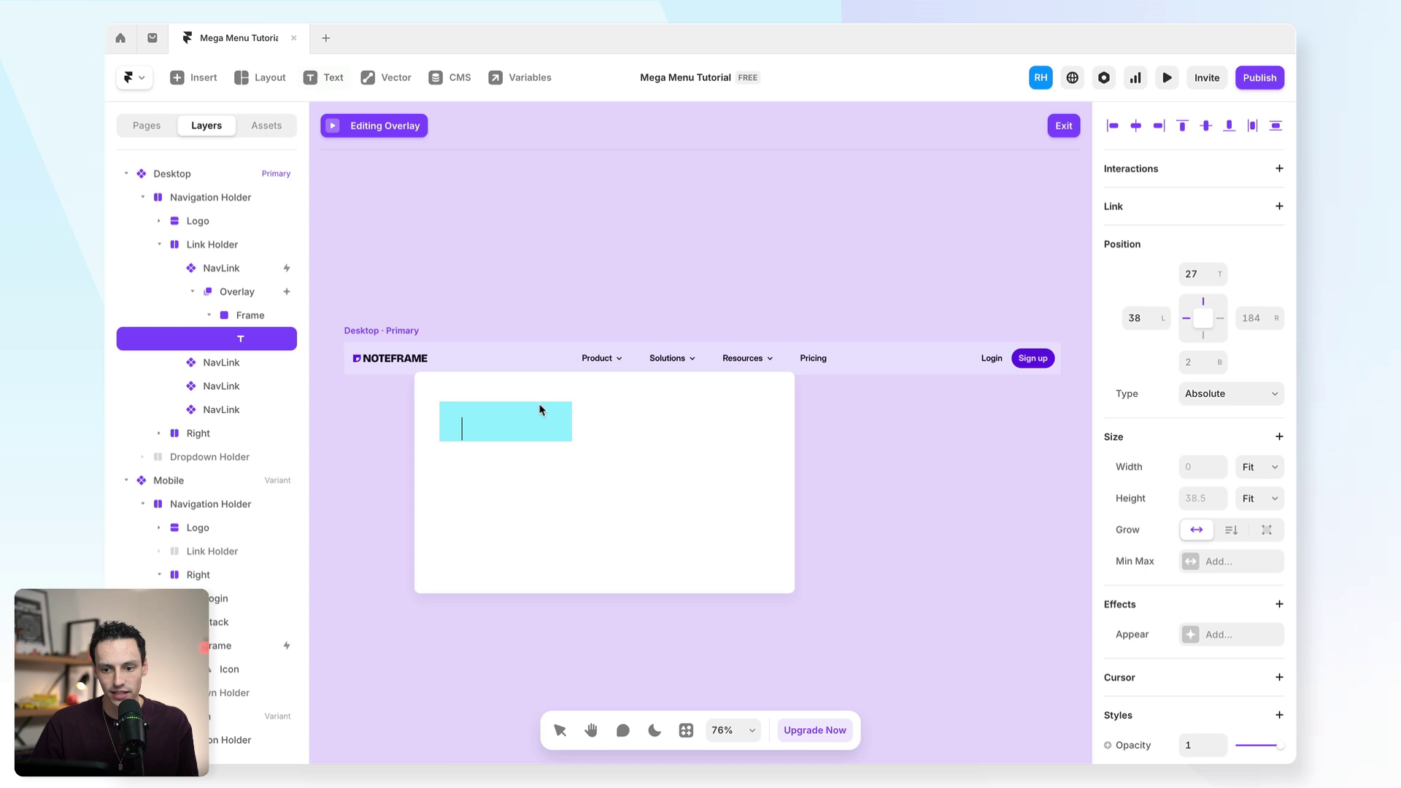
type("LINK")
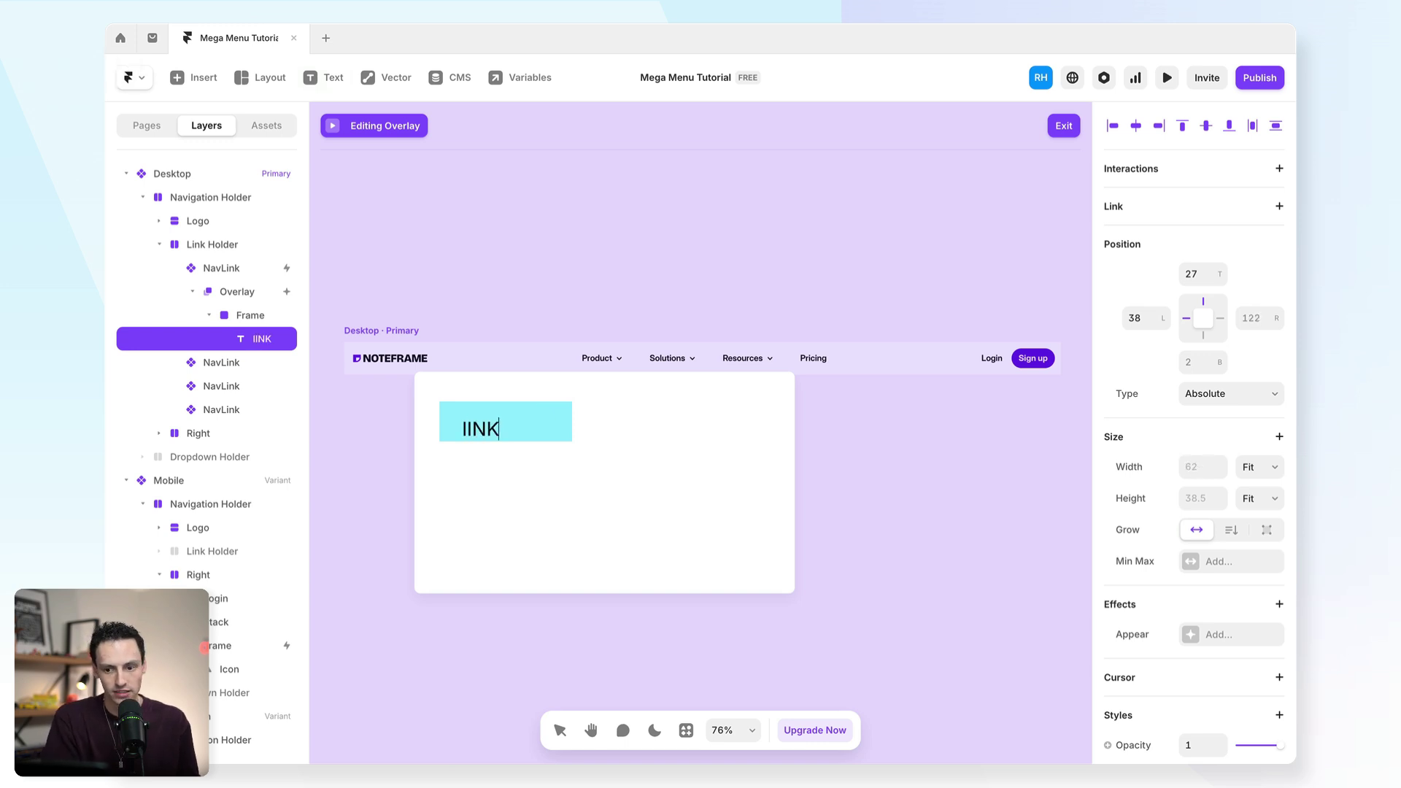
key("BackSpace")
key("BackSpace")
key("BackSpace")
key("BackSpace")
type("Link title")
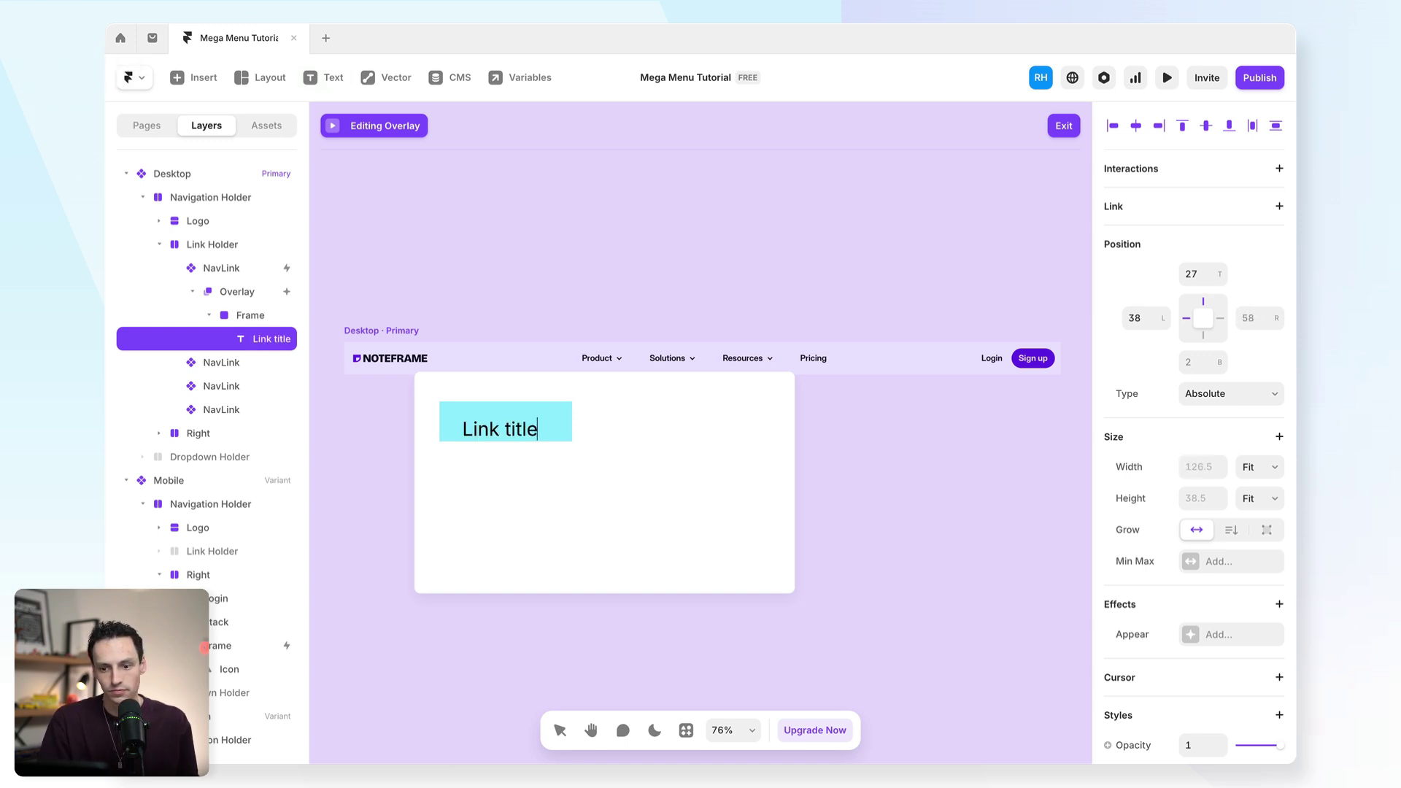
key("Escape")
- Set the font size of the "Link title" text to 16 px
scroll(1215, 588, "down", 6)
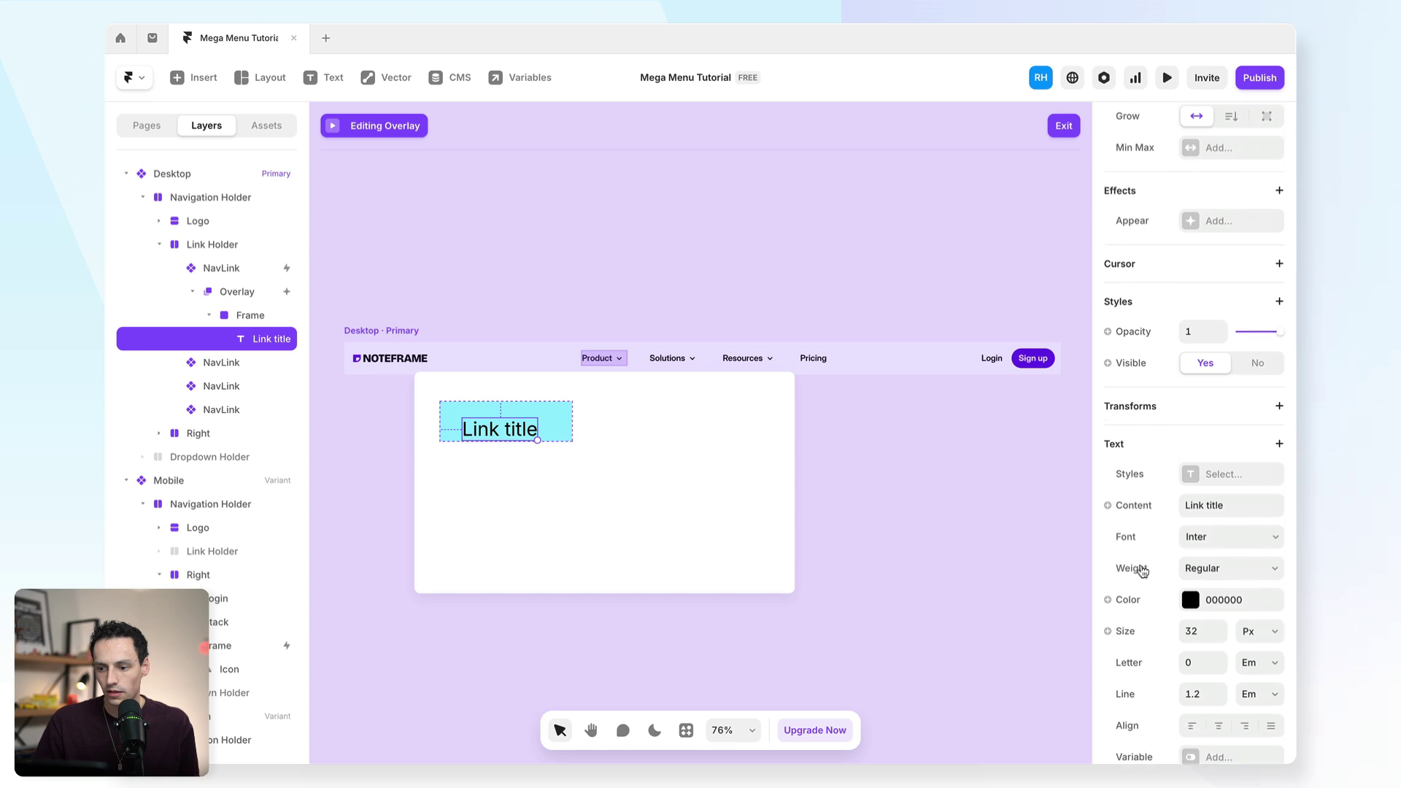
left_click(1207, 606)
type("16")
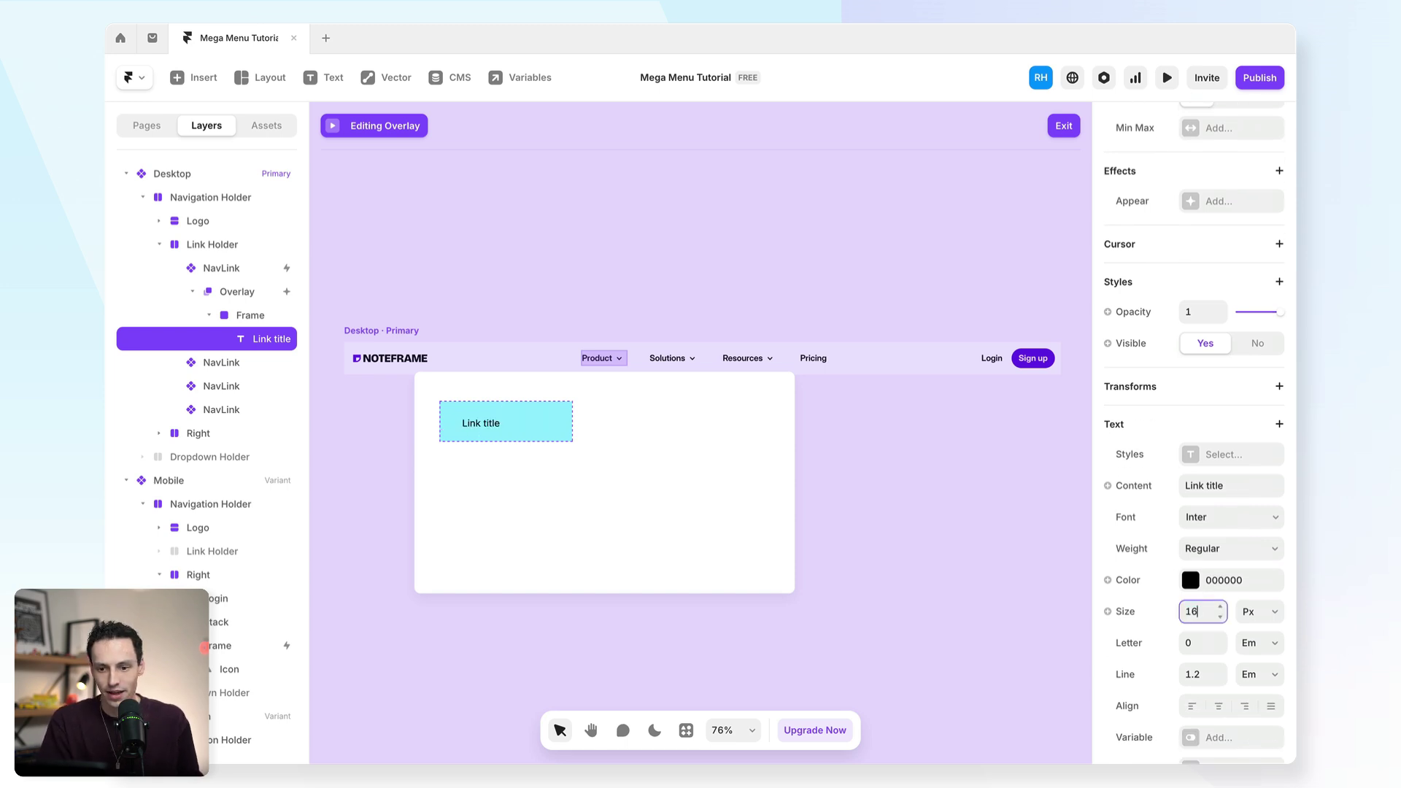
- Duplicate the link title directly below itself and change the copy's text to "Add your description"
left_click_drag(481, 421, 486, 429)
double_click(485, 429)
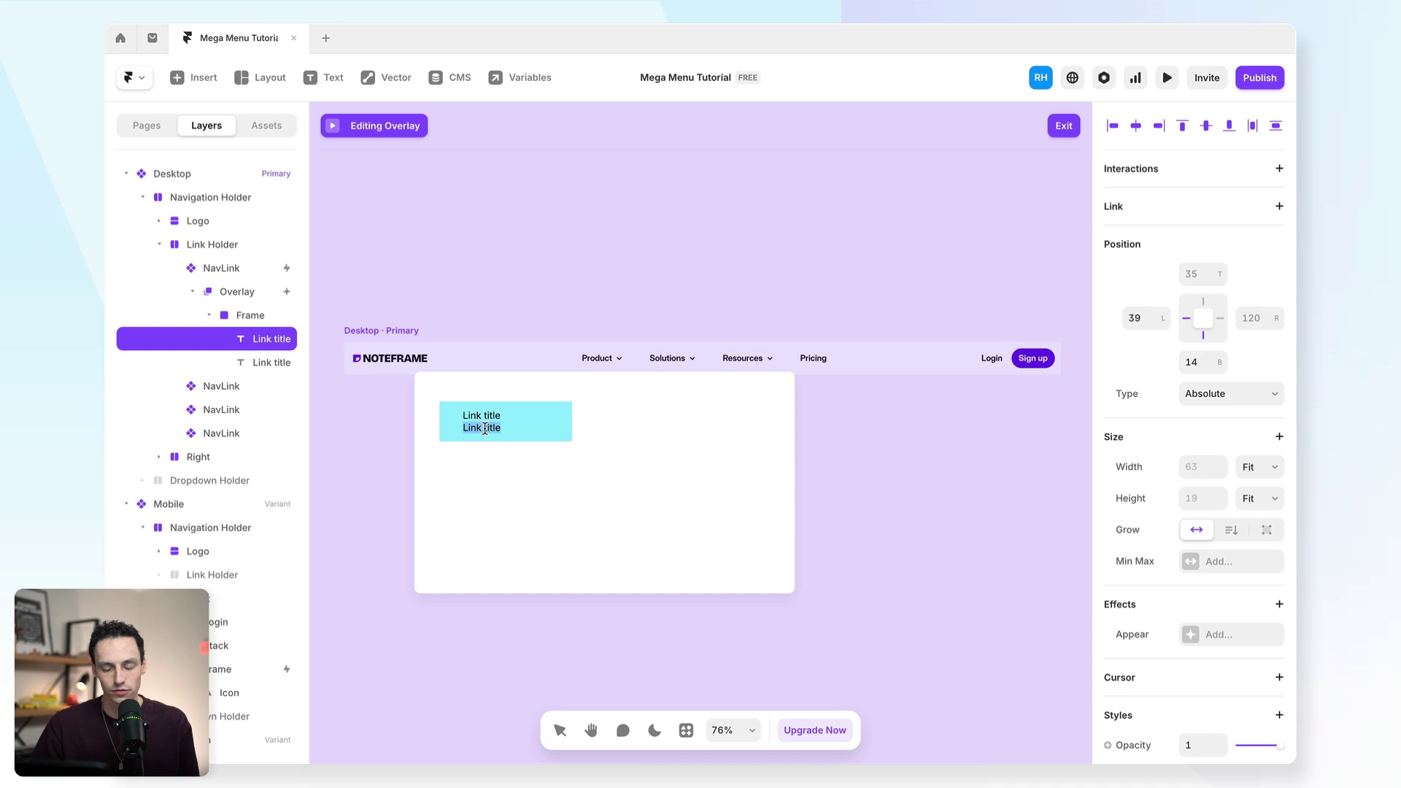
type("Add your description")
key("Escape")
- Exit to the Home page, reopen the Navbar component, and return to editing the Product link's overlay
scroll(482, 398, "up", 2)
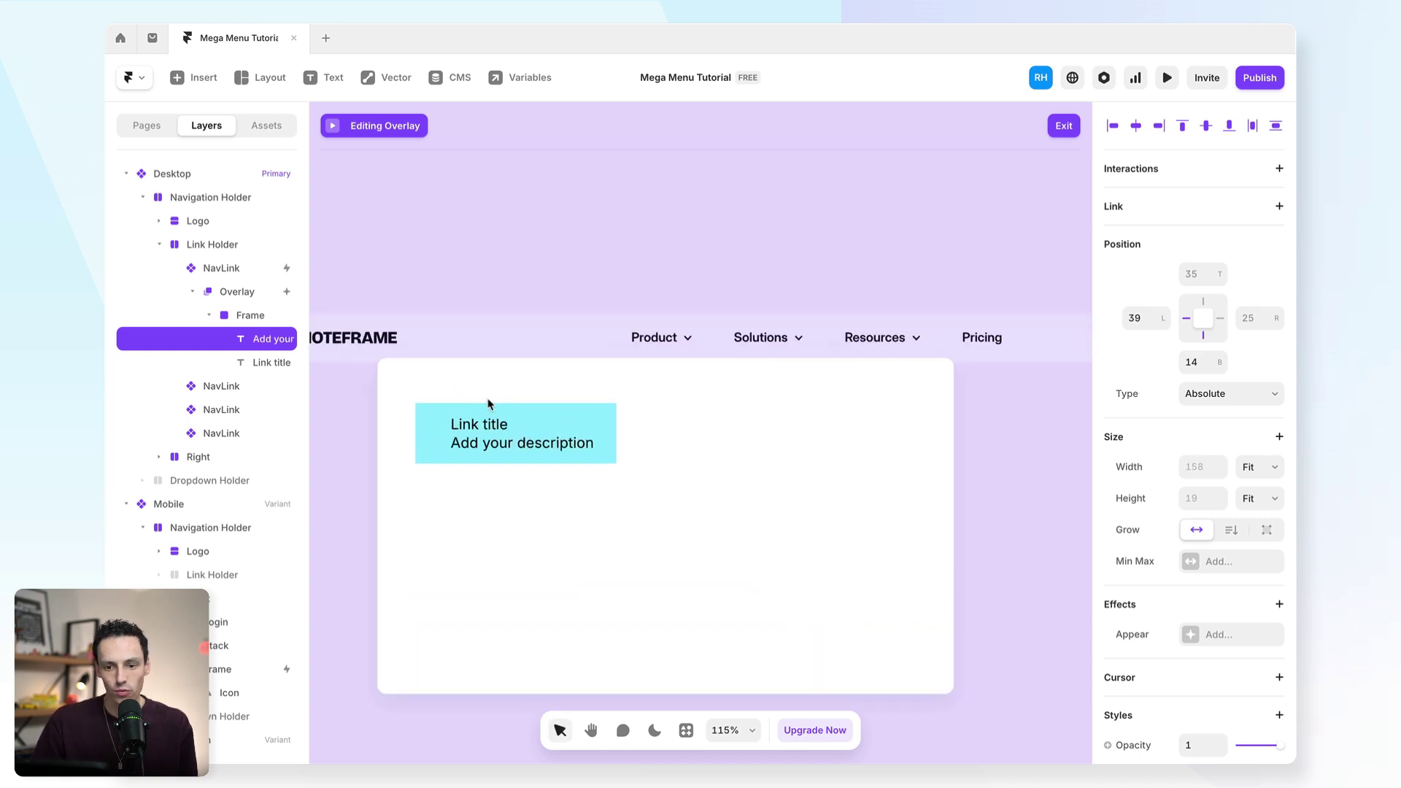
key("Escape")
key("Escape")
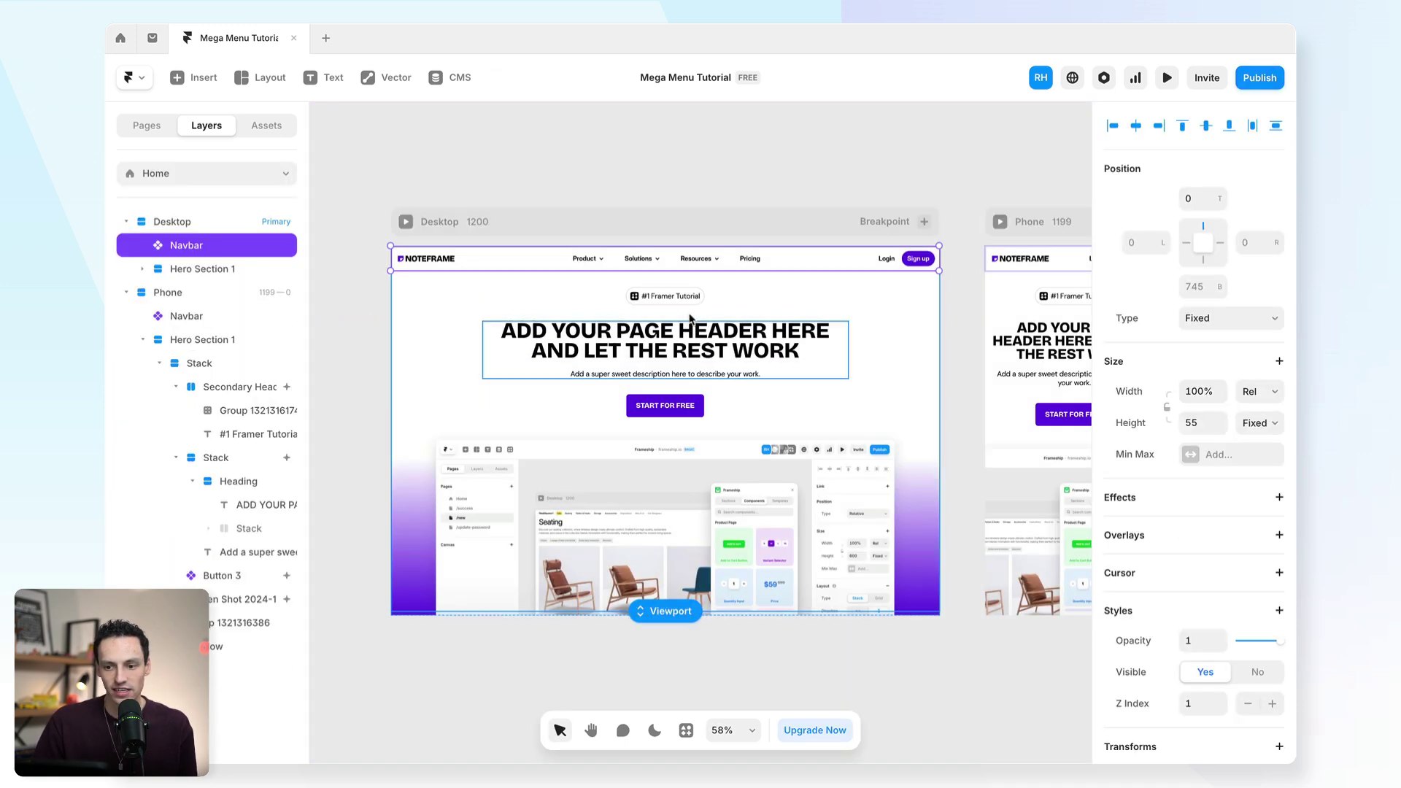
double_click(711, 257)
left_click(598, 433)
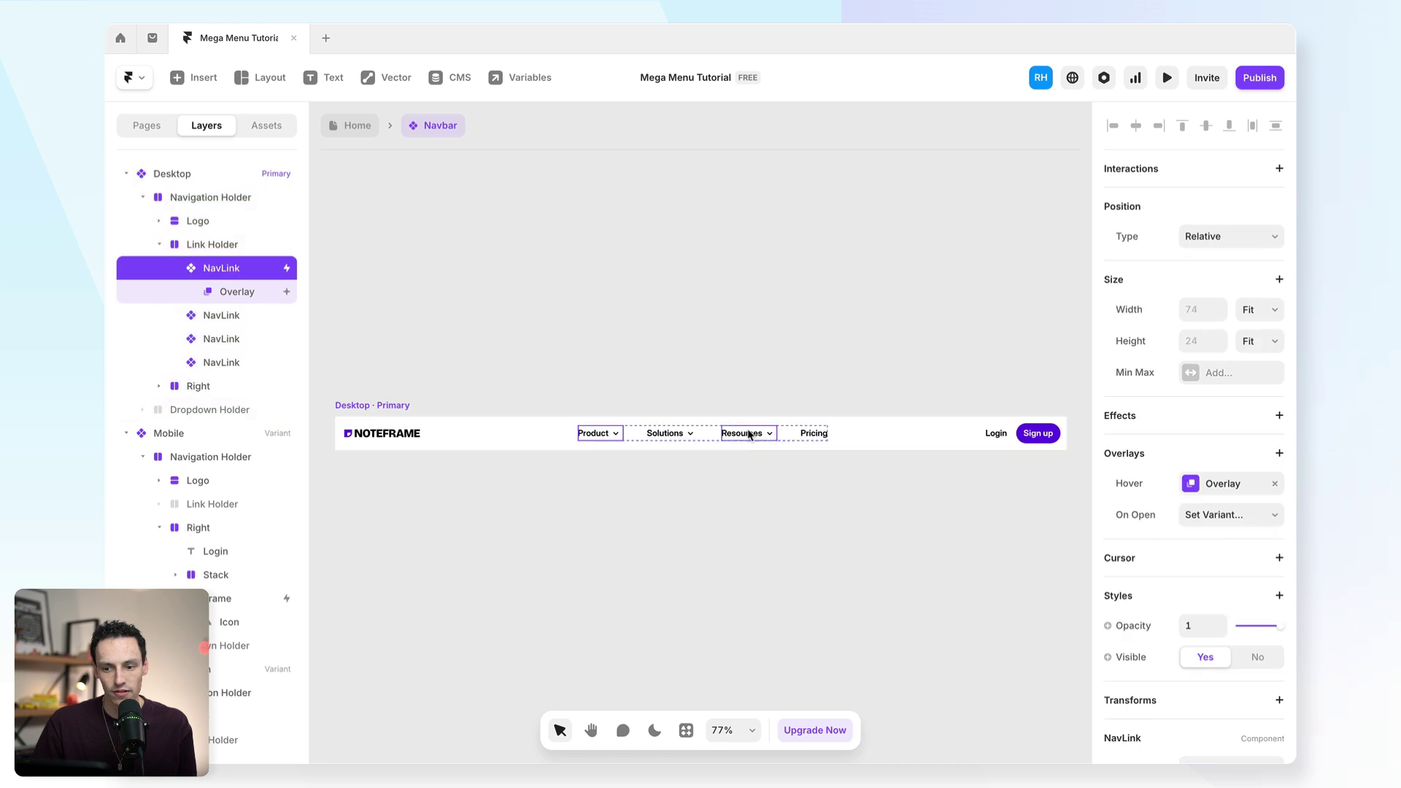
scroll(650, 438, "right", 1)
scroll(650, 438, "down", 1)
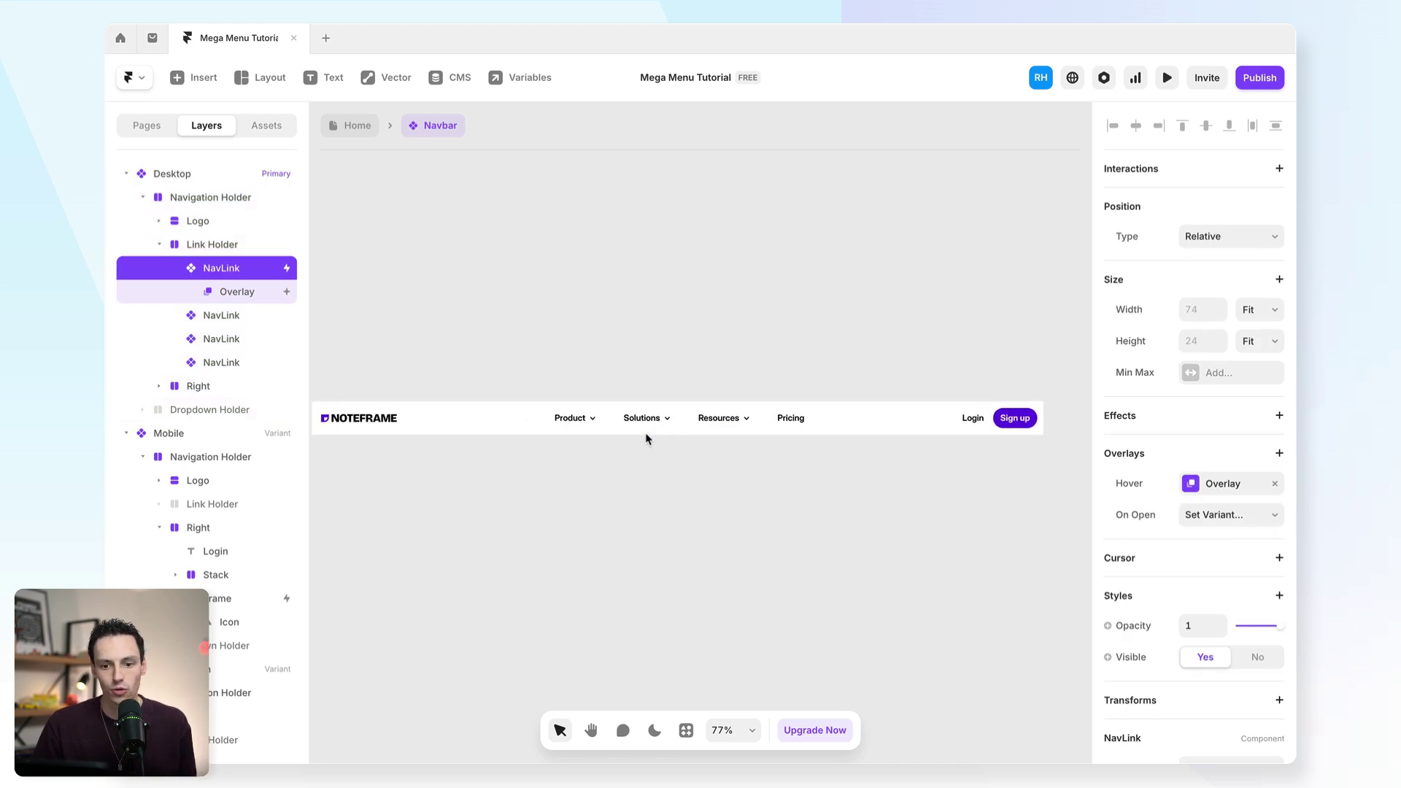
double_click(254, 302)
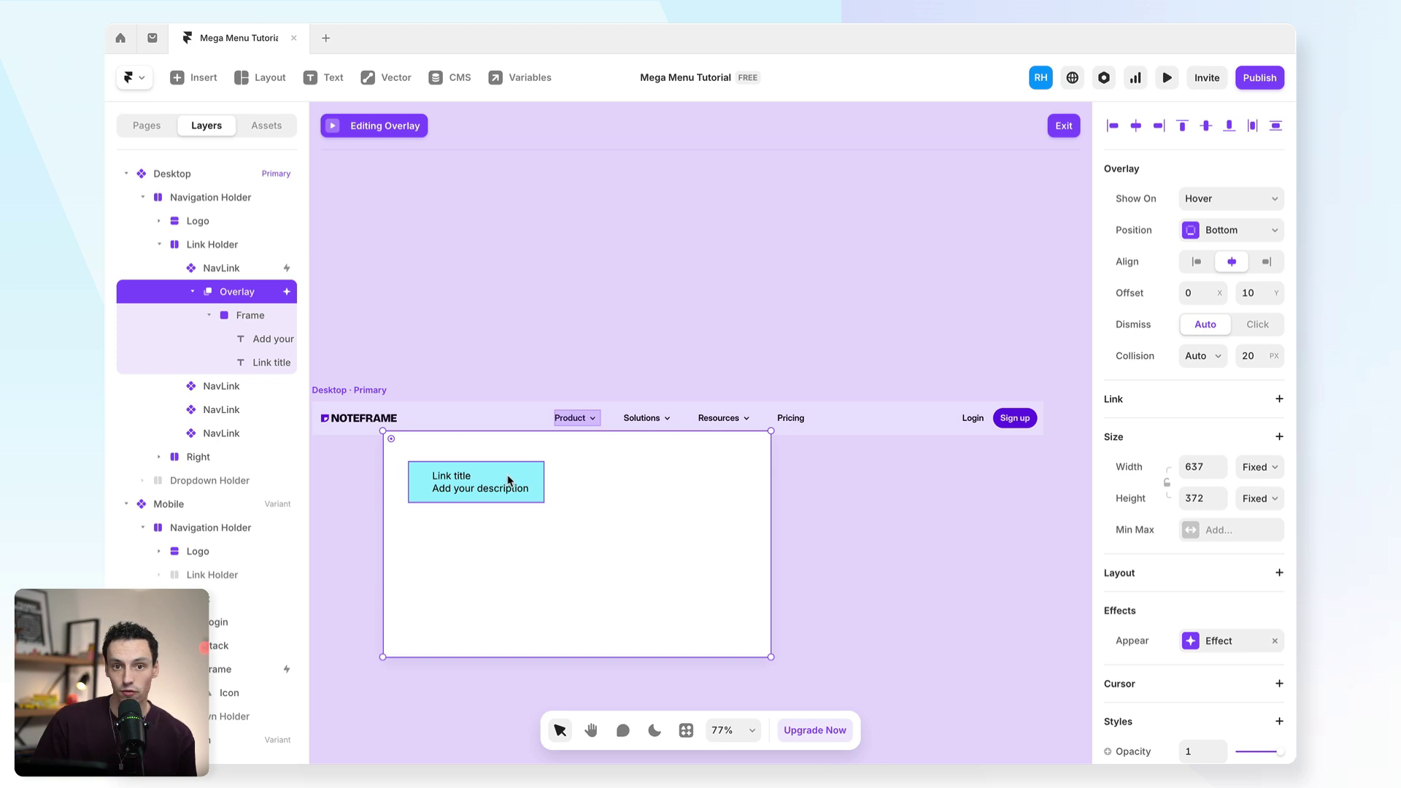
scroll(504, 483, "up", 1)
left_click(594, 419)
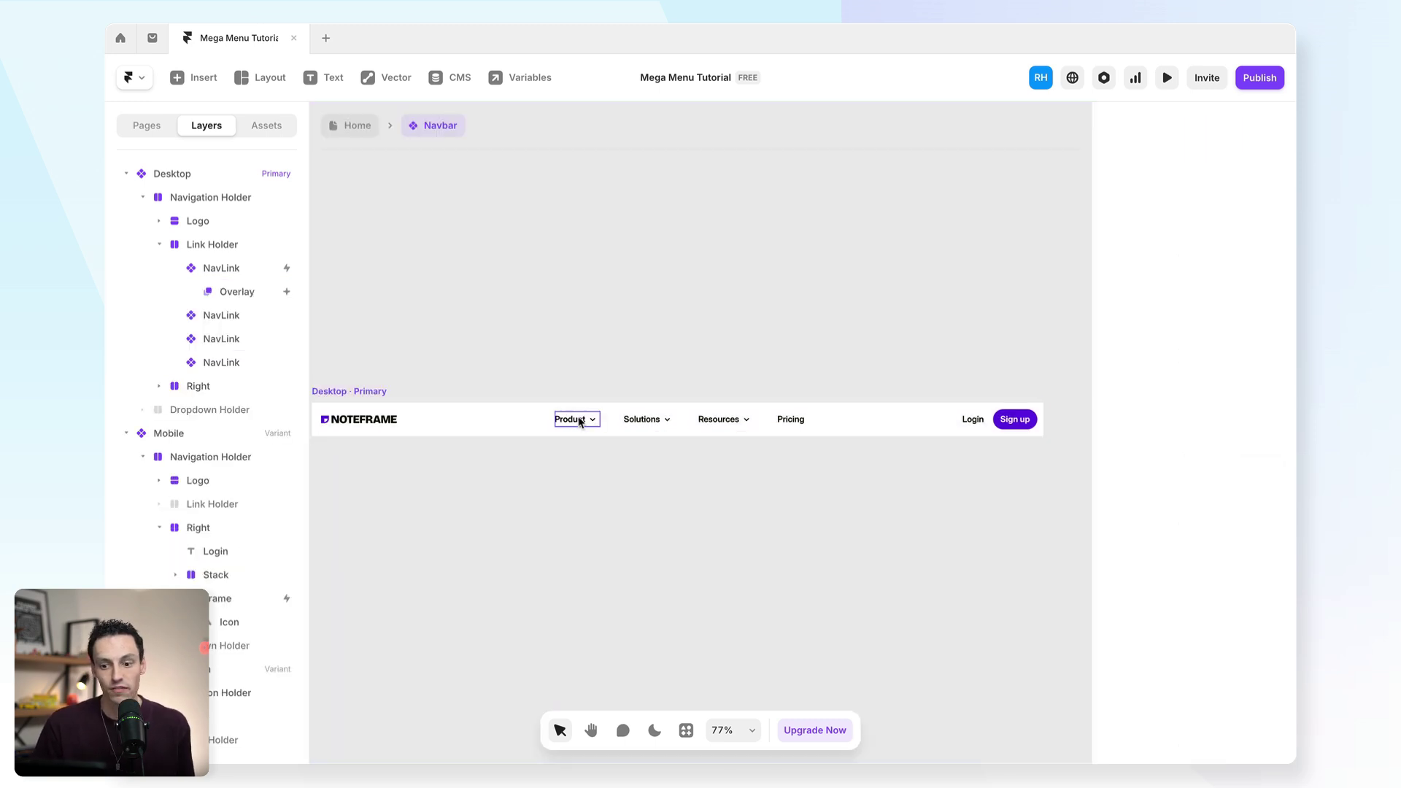
left_click(579, 421)
left_click(235, 294)
- Set the link frame's height and width to auto so it becomes a stack that fits its two texts
left_click(434, 483)
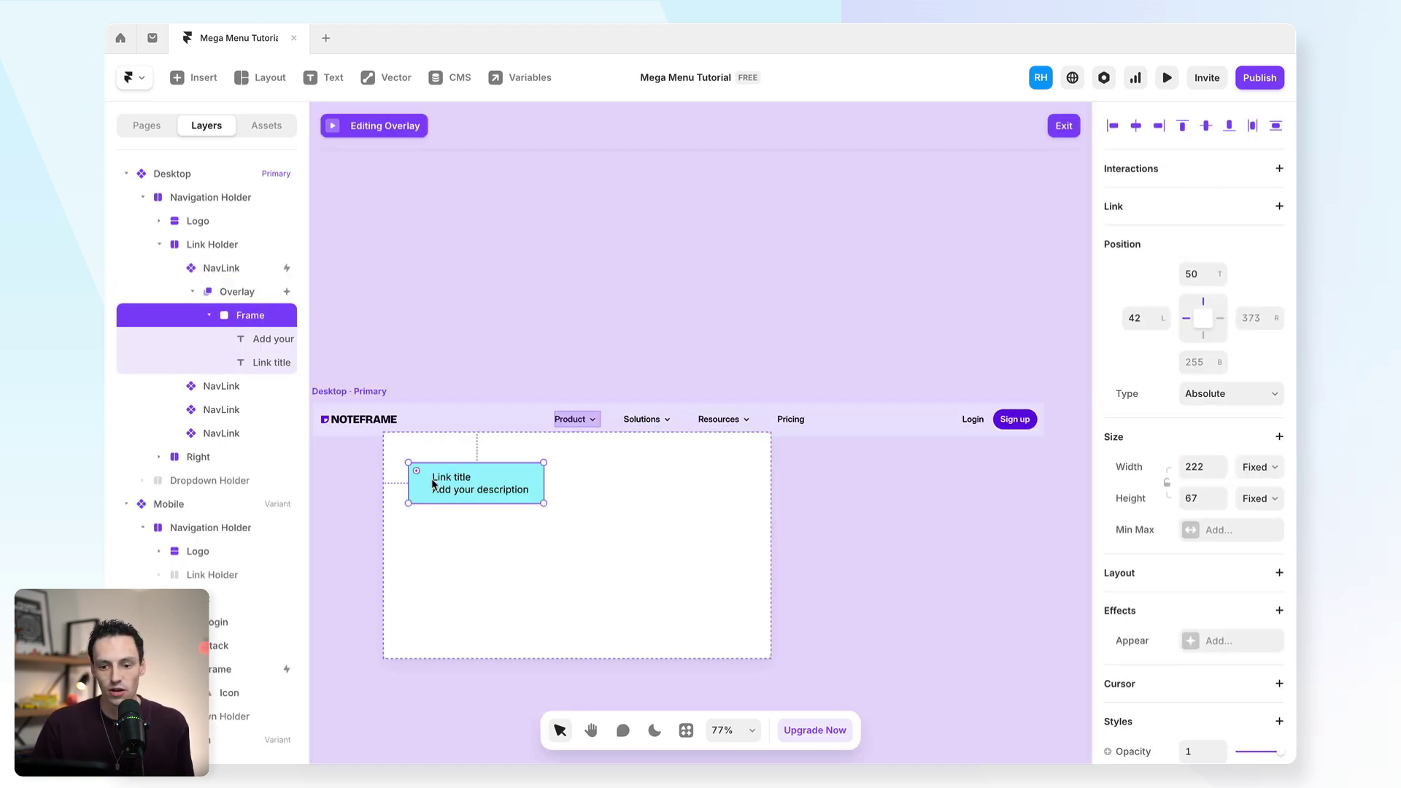
left_click(1206, 501)
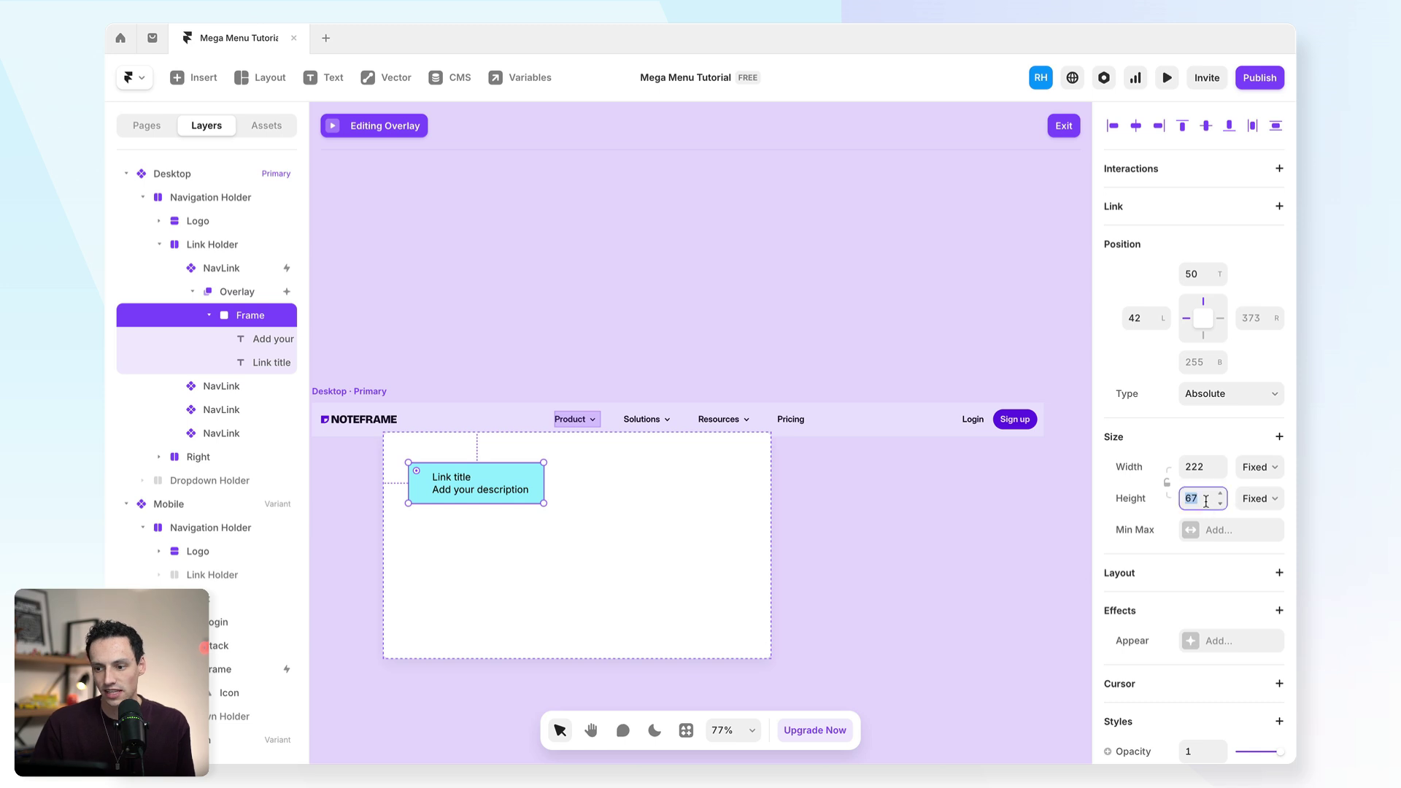
type("auto")
key("Return")
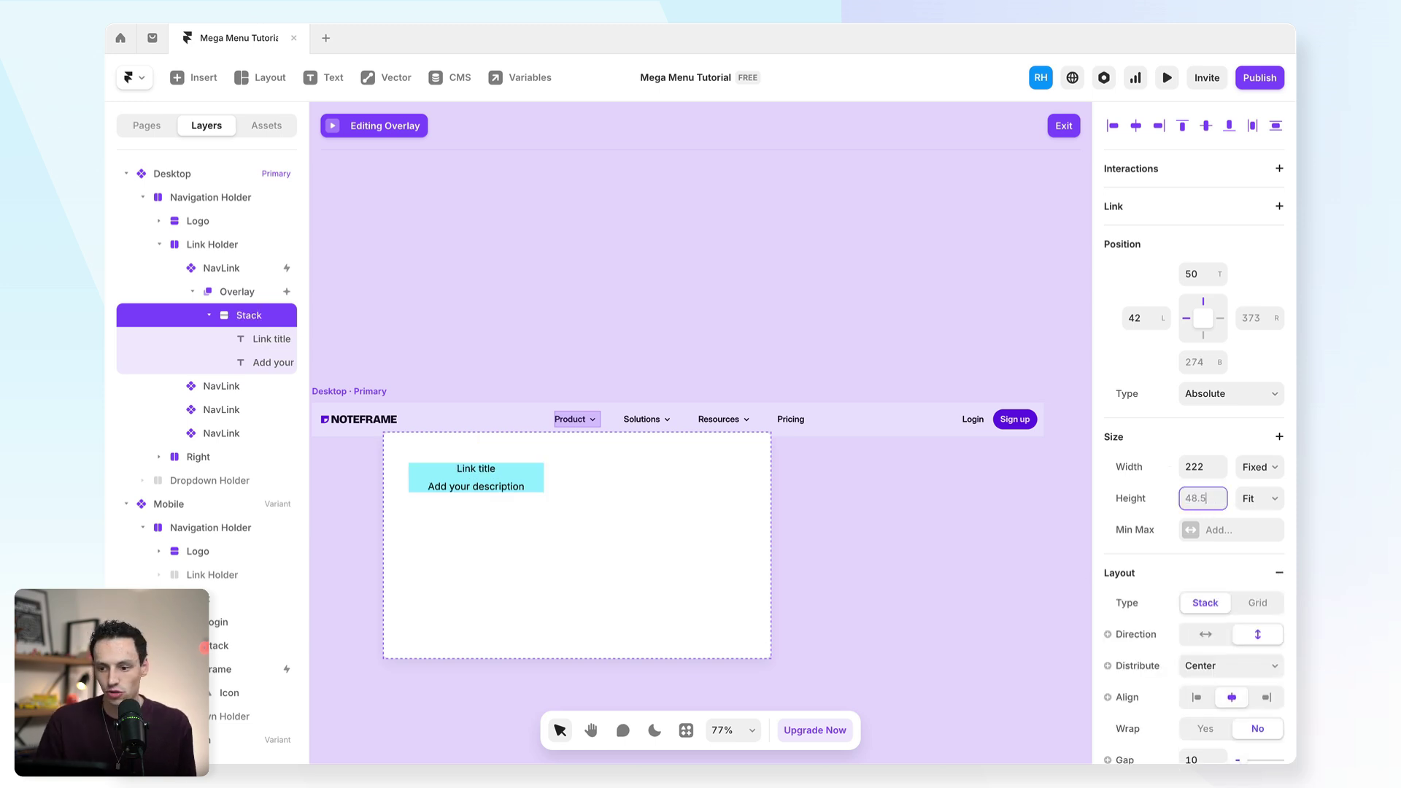
left_click(1206, 462)
double_click(1207, 462)
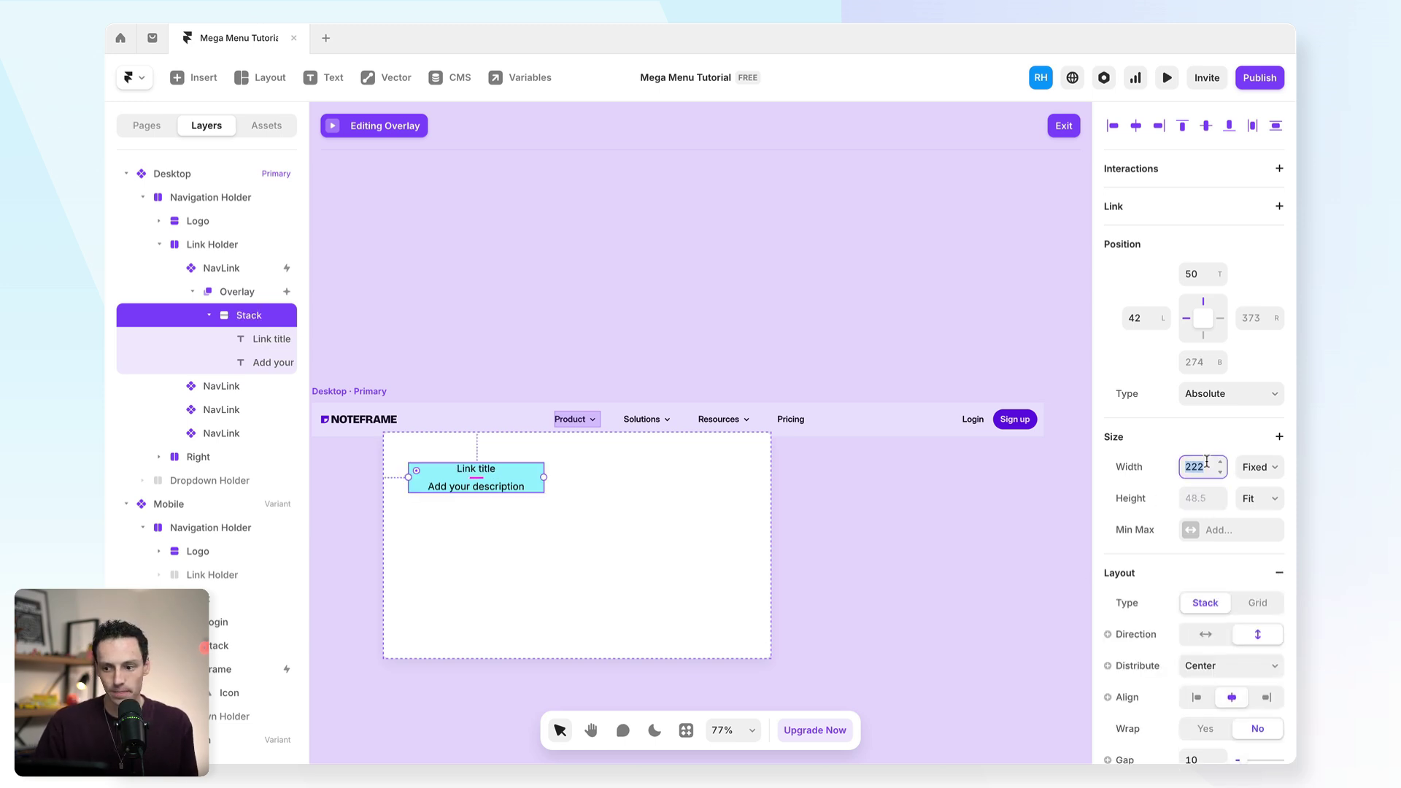
type("auto")
key("Return")
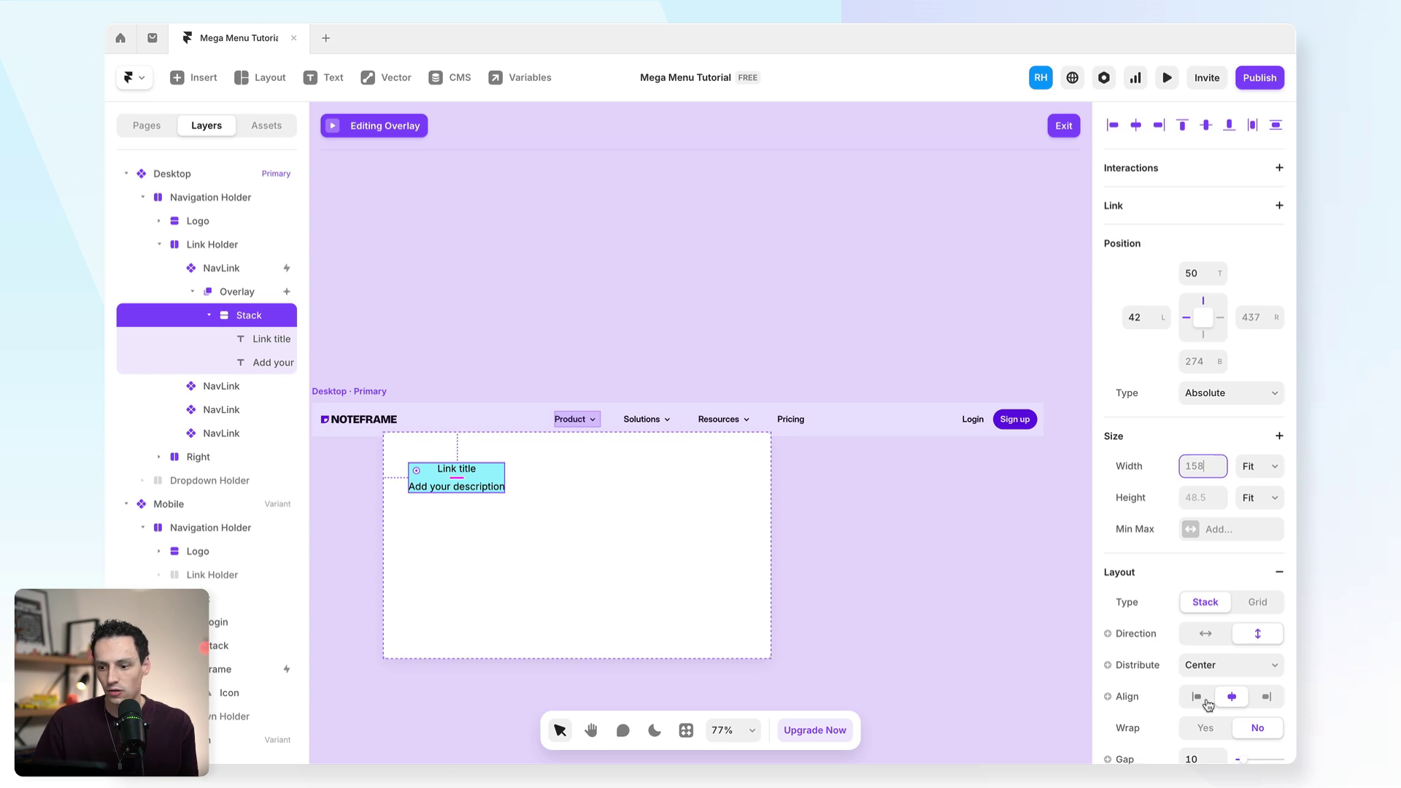
- Align the stack's contents to the left and reduce the gap between the two texts to 6
scroll(1208, 693, "down", 2)
left_click(1197, 594)
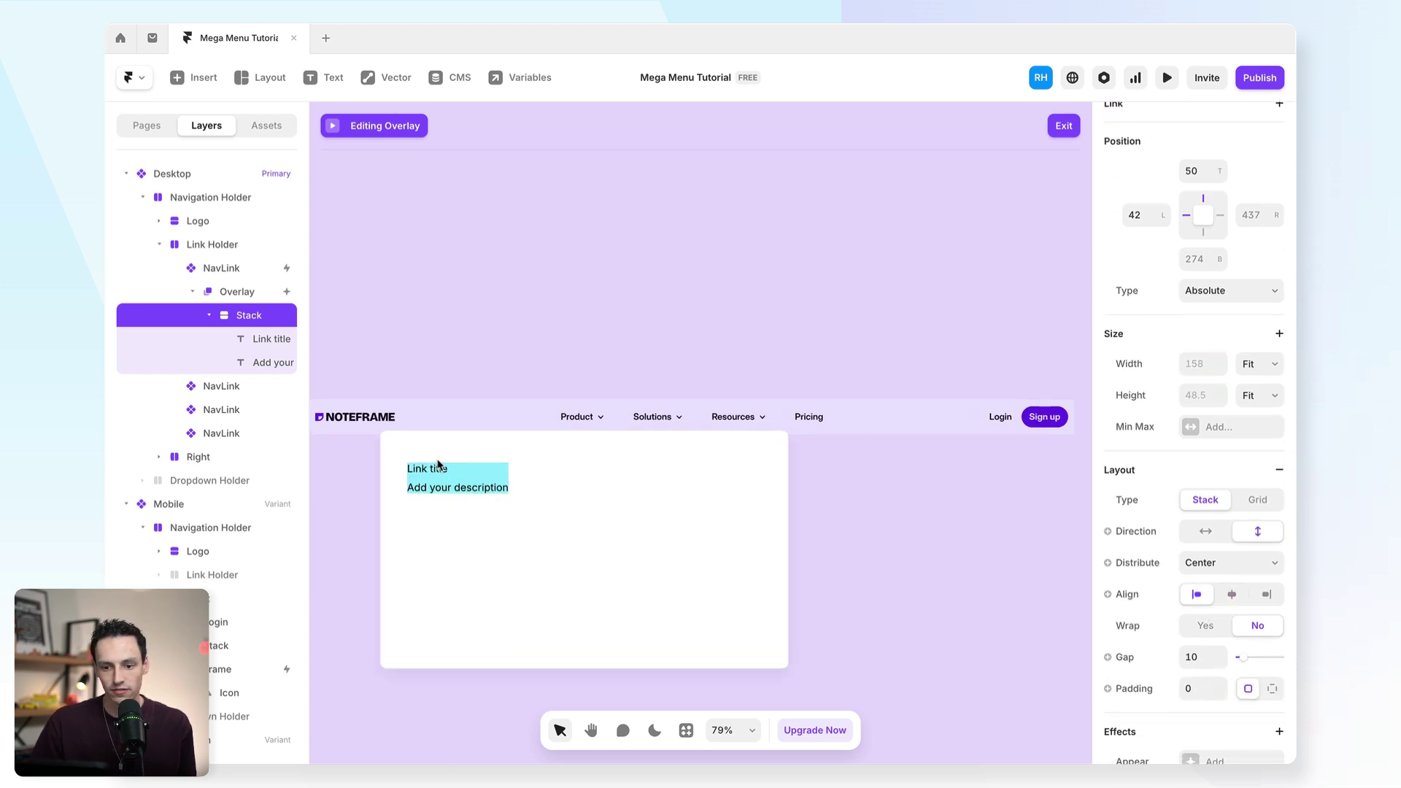
scroll(436, 457, "up", 3)
left_click_drag(472, 490, 472, 487)
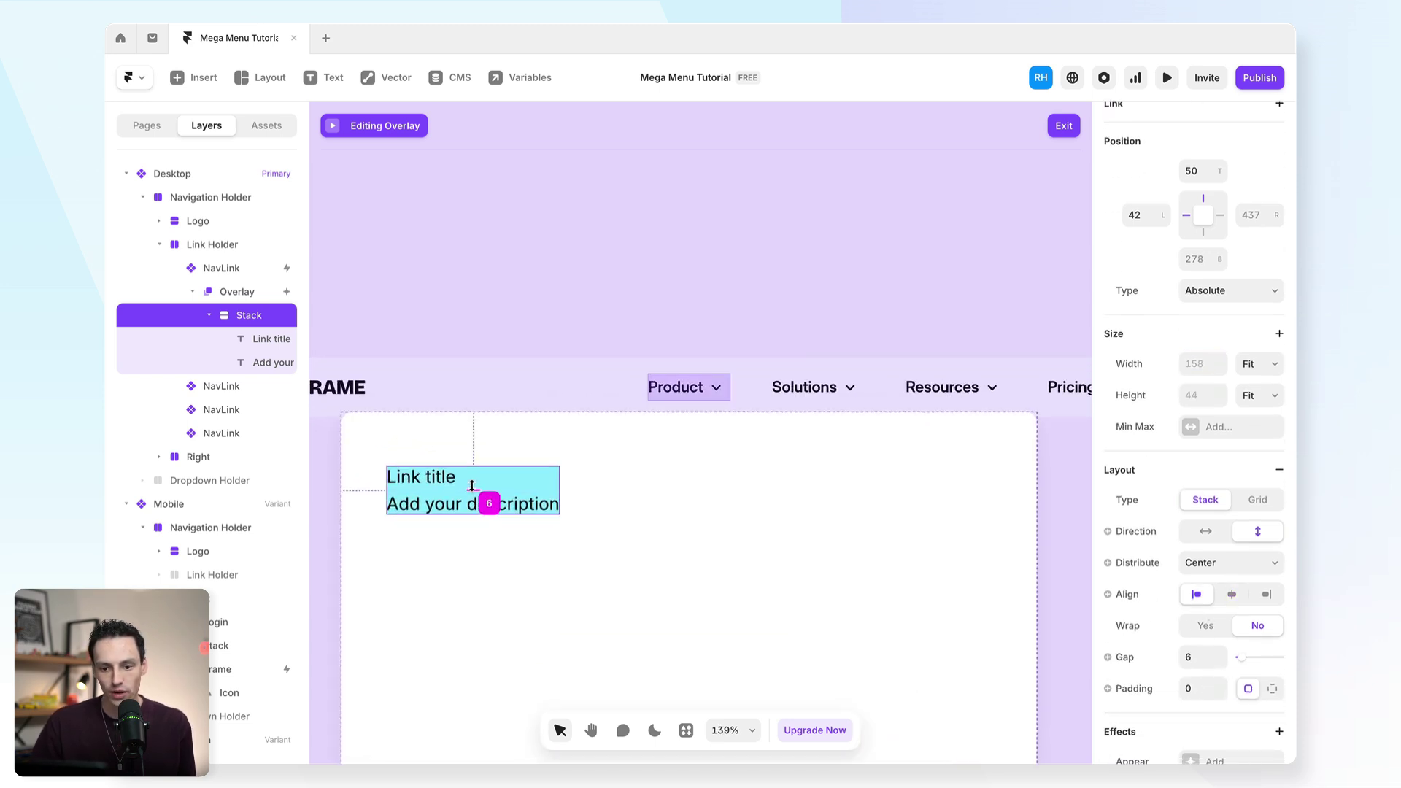
- Set the description's font size to 15 px and the link title's weight to Bold
left_click(475, 505)
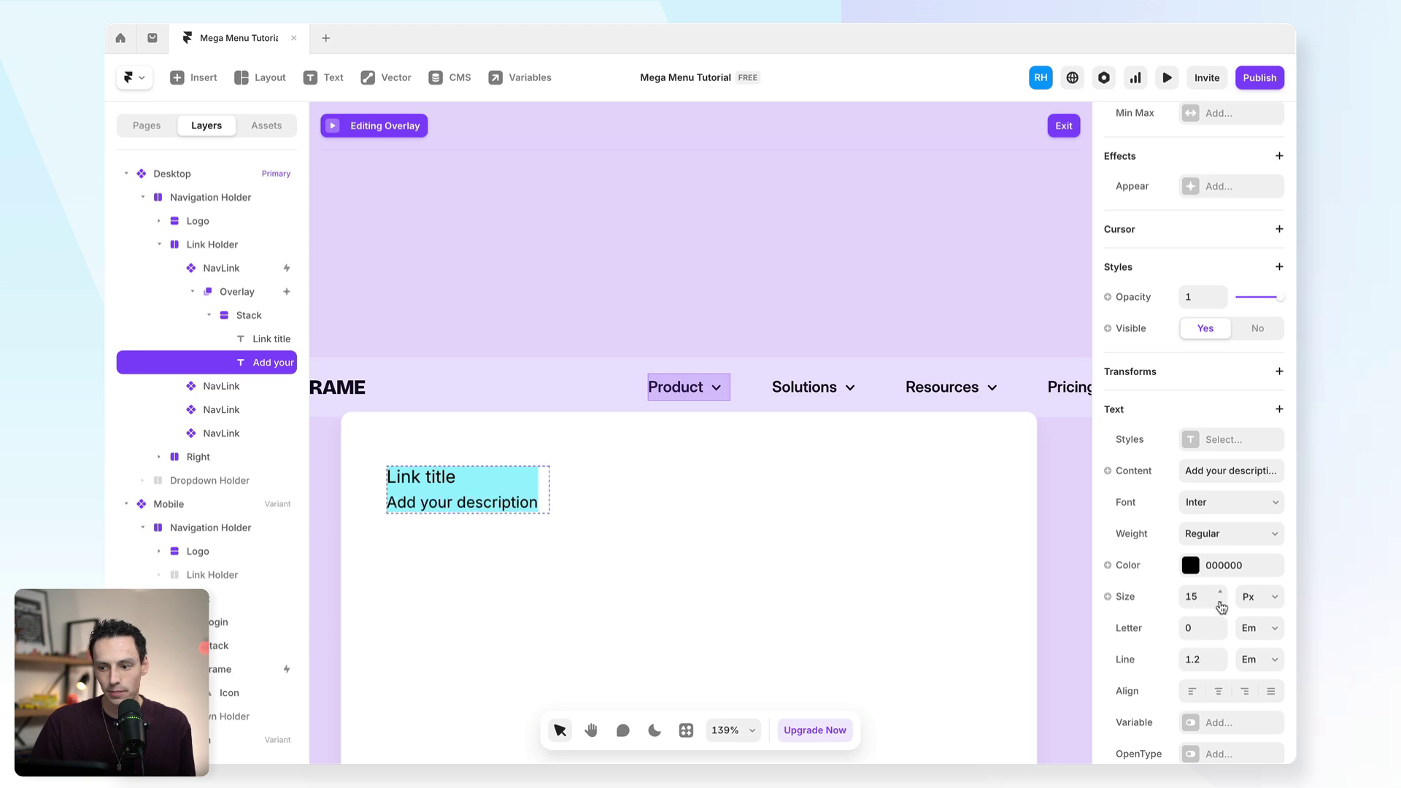
left_click(421, 477)
left_click(1216, 430)
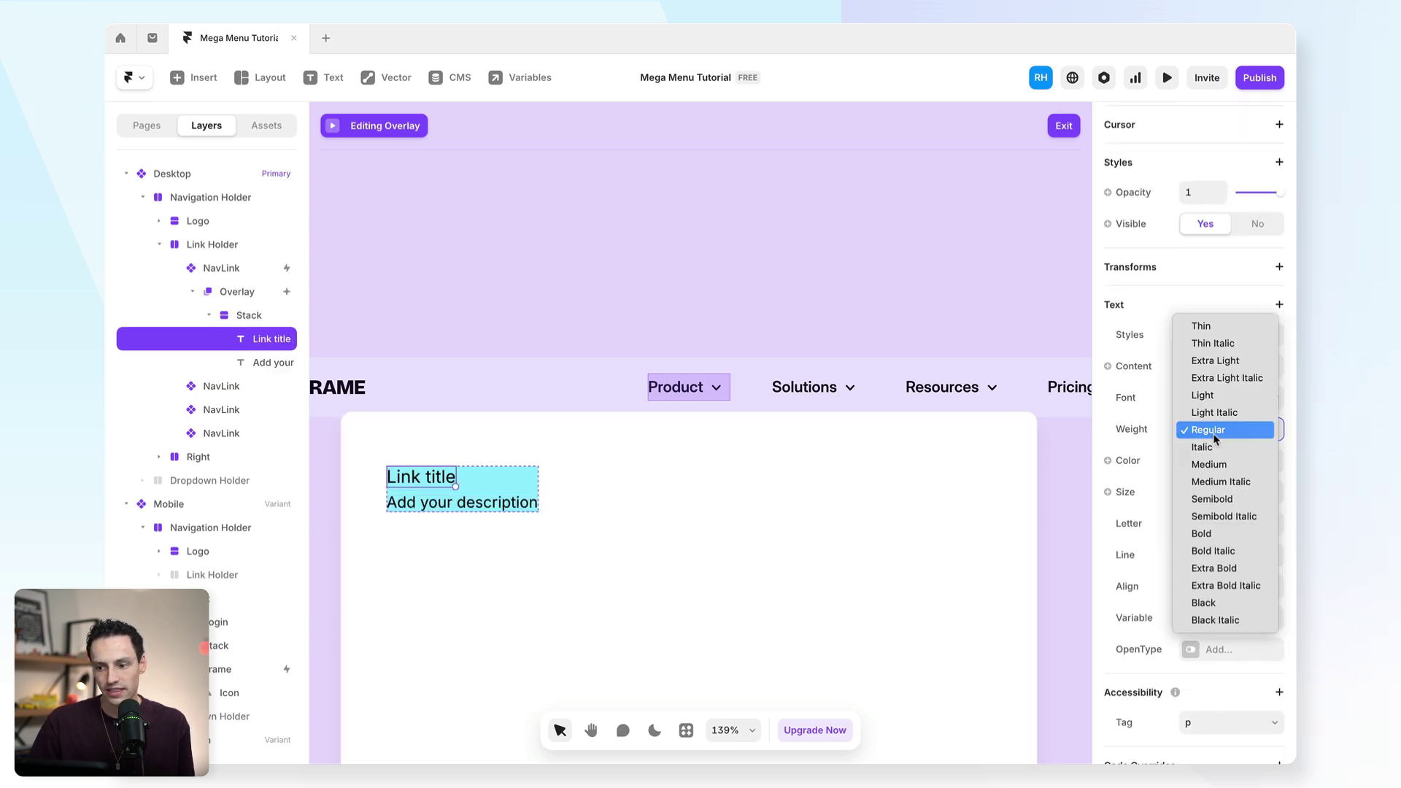
left_click(1206, 534)
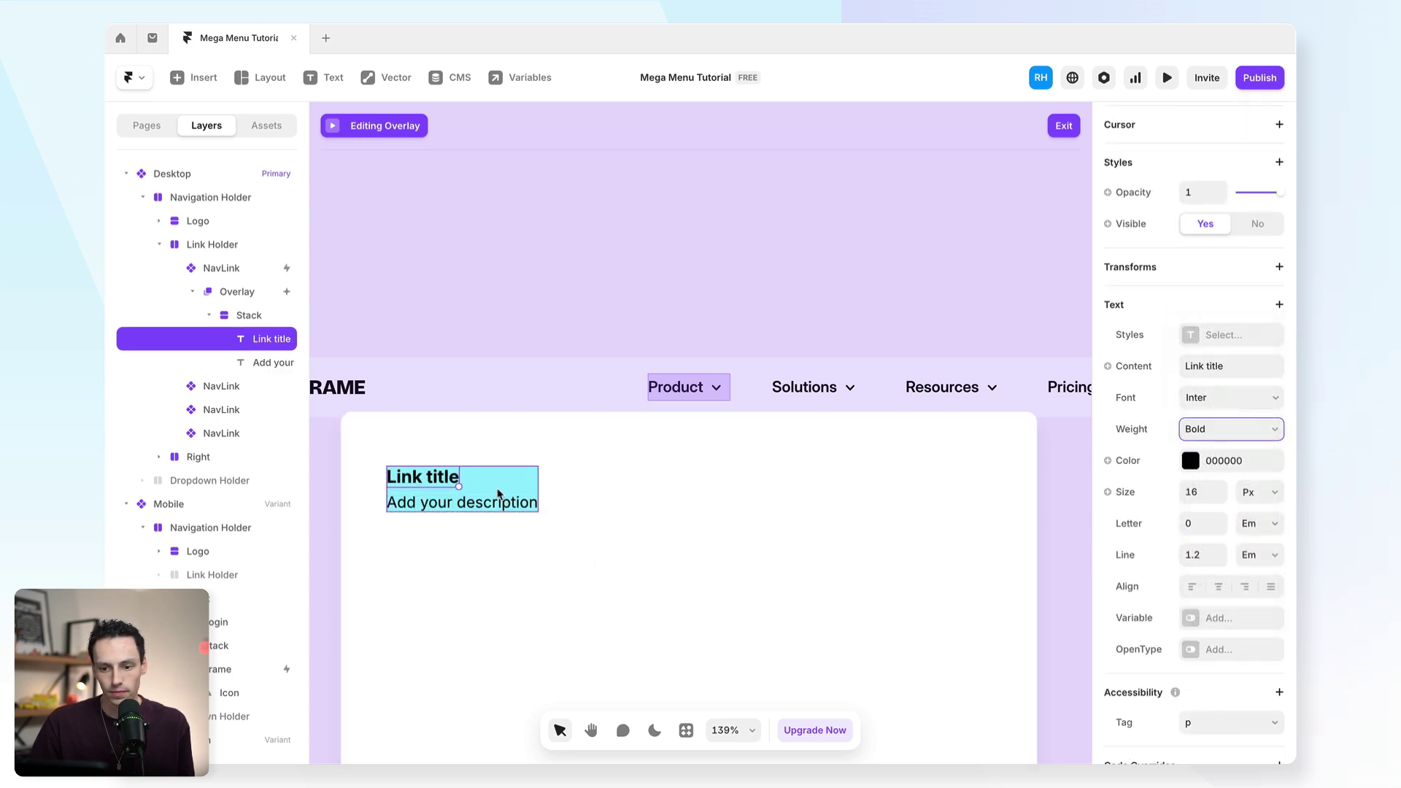
- Rename the stack holding the link title and description as Link Holder
key("Escape")
double_click(246, 315)
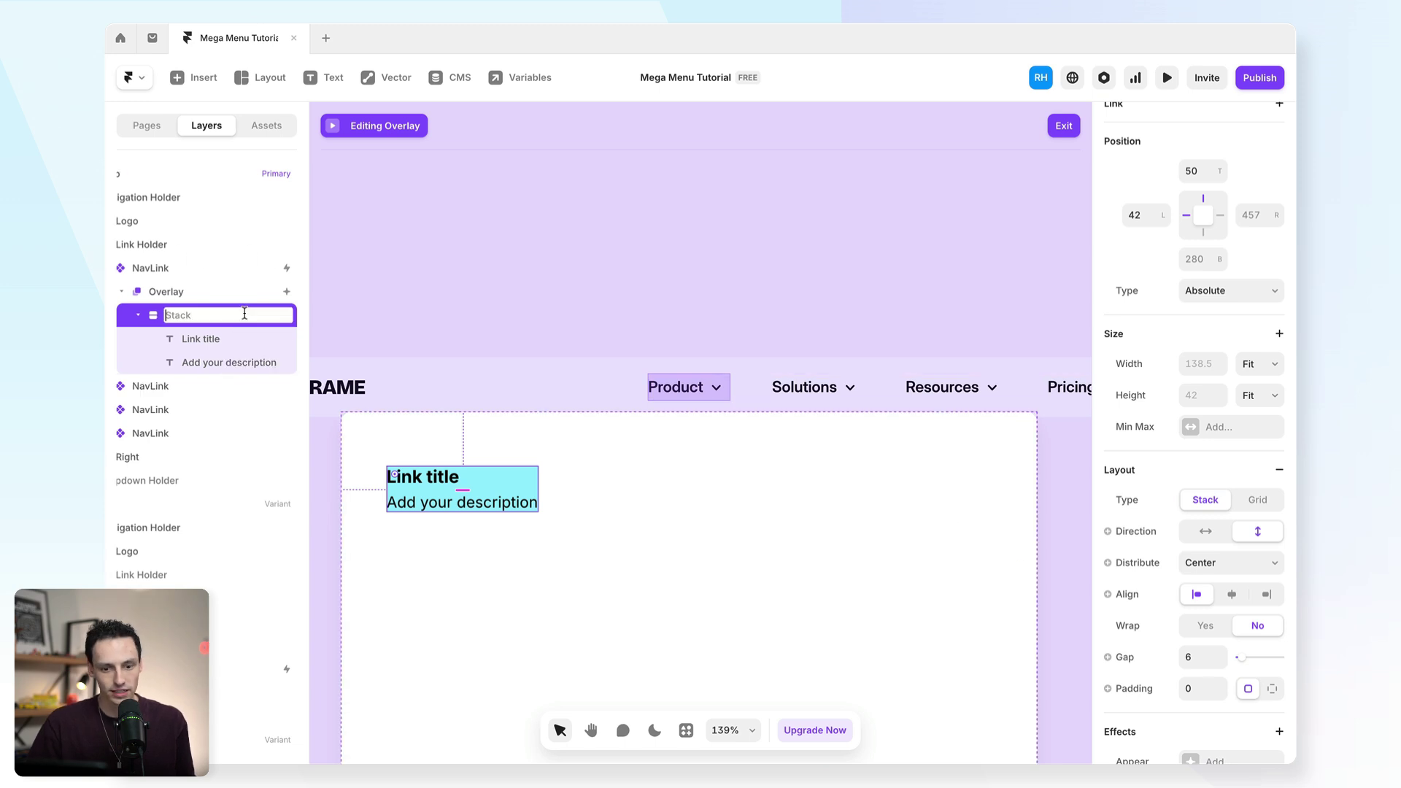
type("Link Holder")
key("Return")
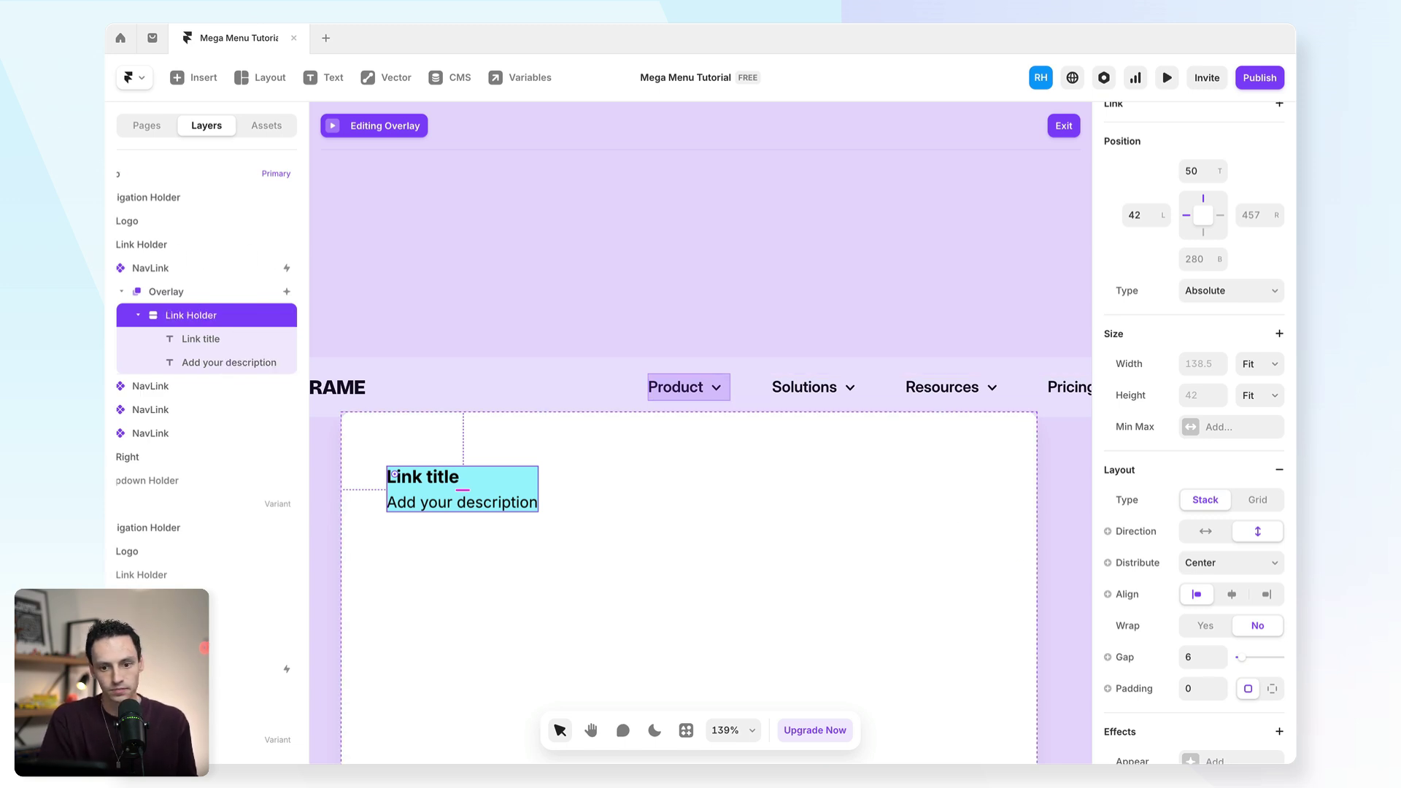
- Remove the Link Holder's fill and reduce the gap between its two texts to 4
scroll(1245, 656, "down", 5)
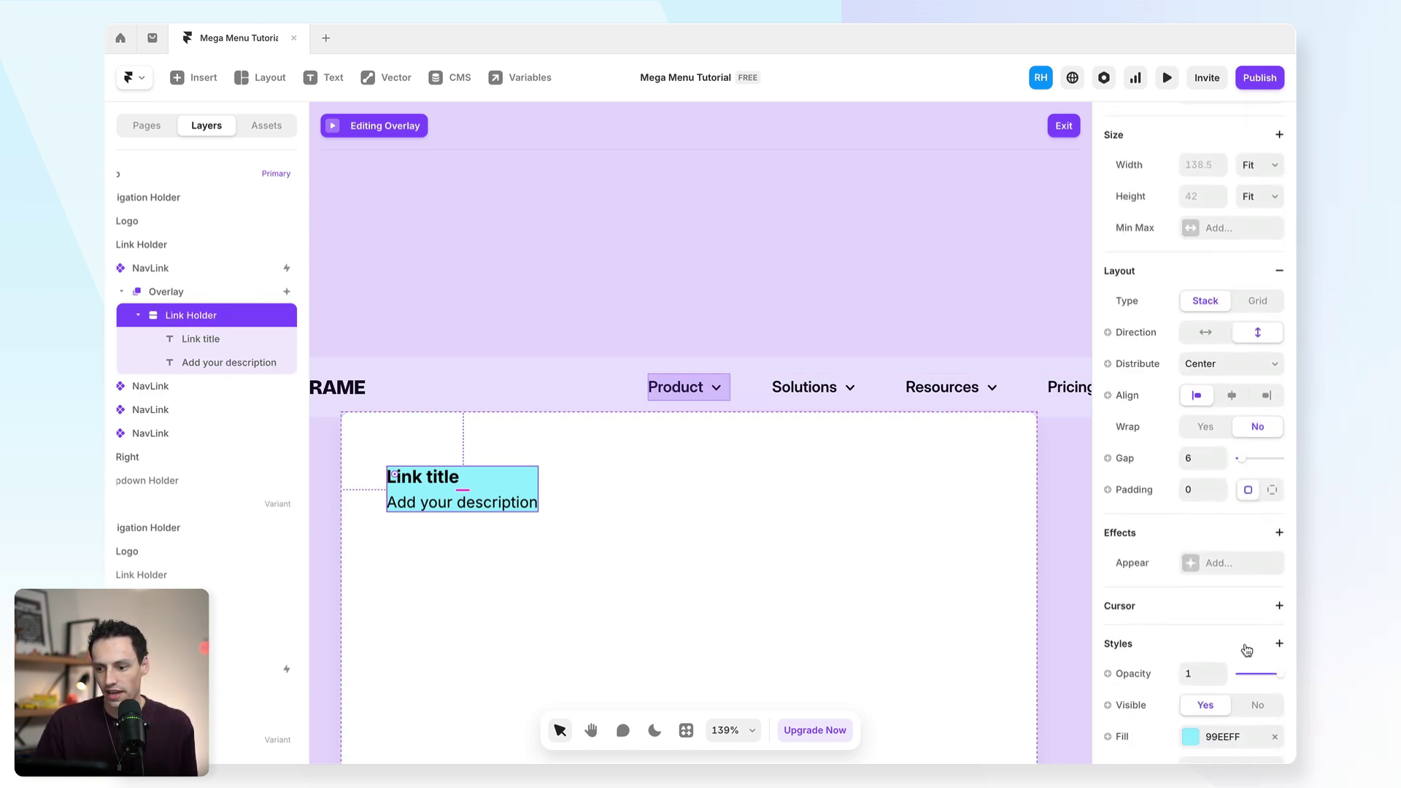
left_click(1268, 640)
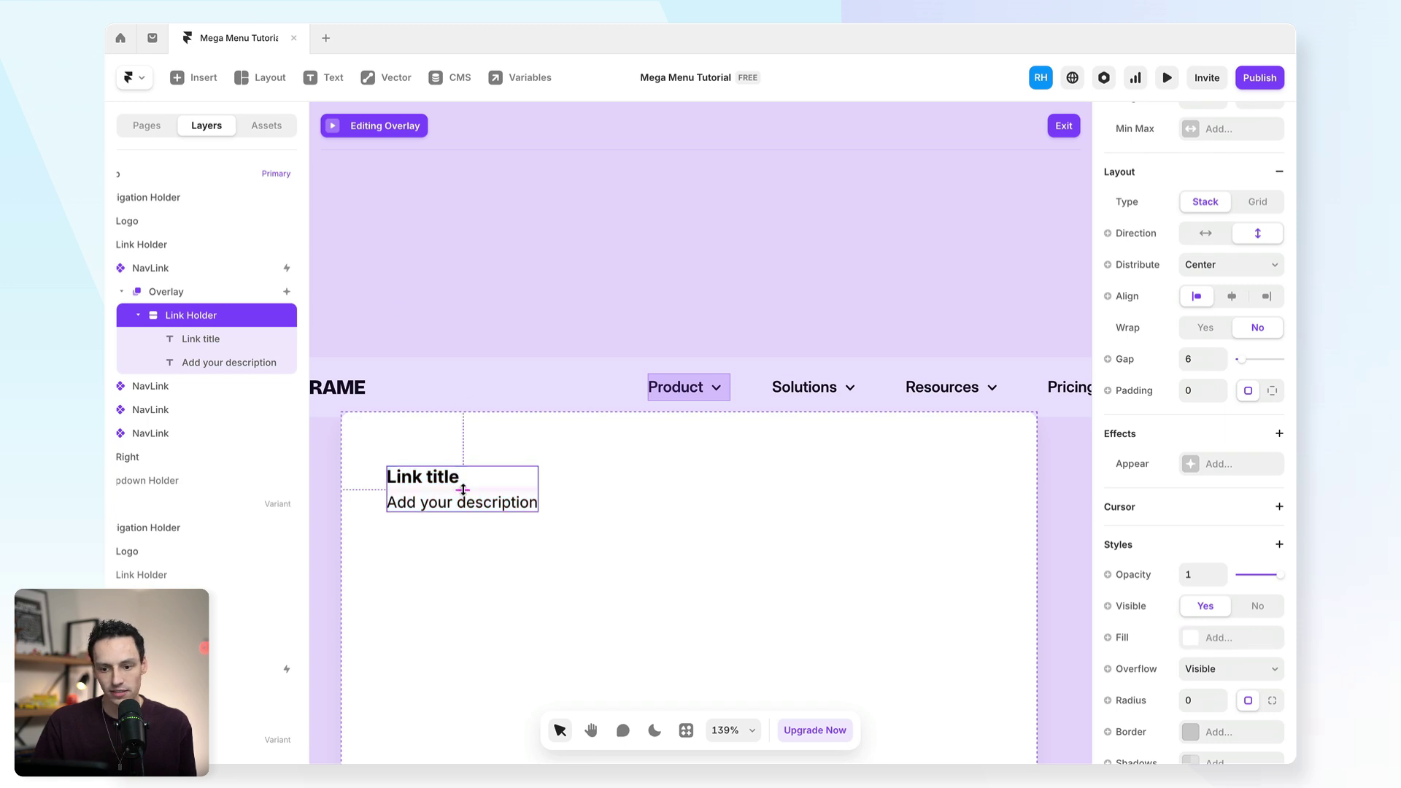
left_click_drag(463, 490, 463, 487)
scroll(391, 291, "left", 3)
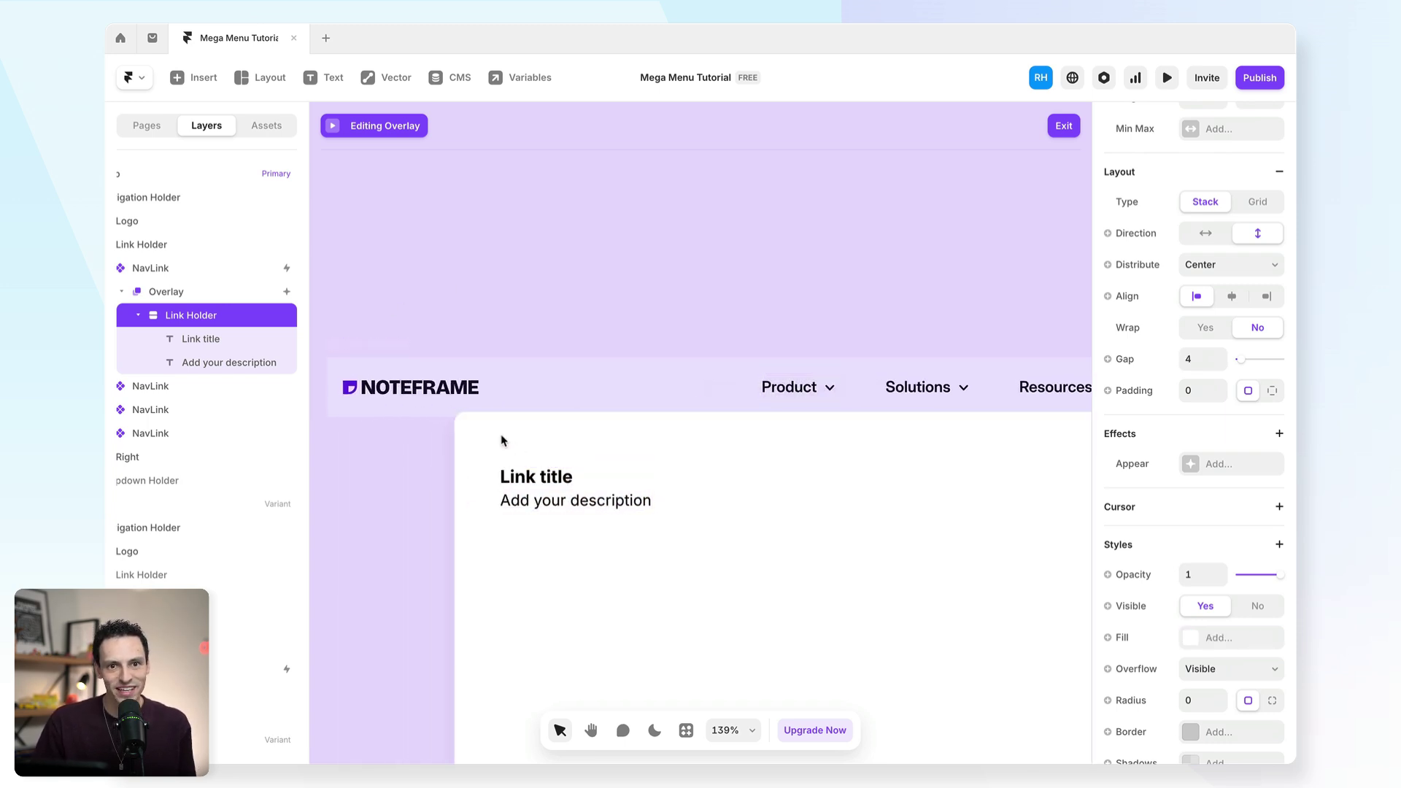
scroll(574, 457, "right", 2)
scroll(574, 458, "down", 1)
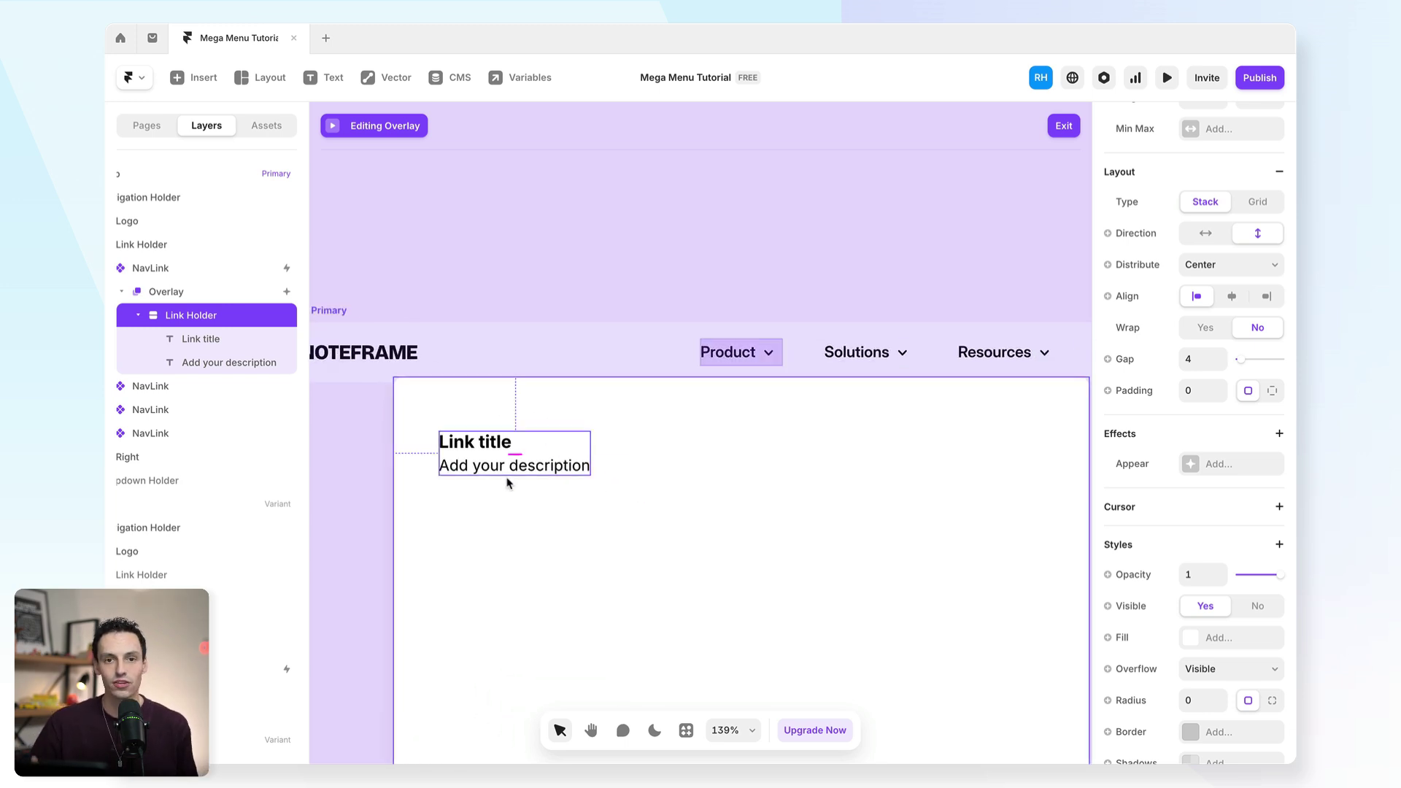
- Add a 30 × 30 square frame inside the Link Holder and set the holder's stack direction to horizontal
left_click(447, 456)
key("f")
mouse_move(513, 433)
left_mouse_down()
mouse_move(576, 494)
mouse_move(564, 467)
left_mouse_up()
mouse_move(198, 318)
left_mouse_down()
mouse_move(208, 351)
mouse_move(202, 339)
left_mouse_up()
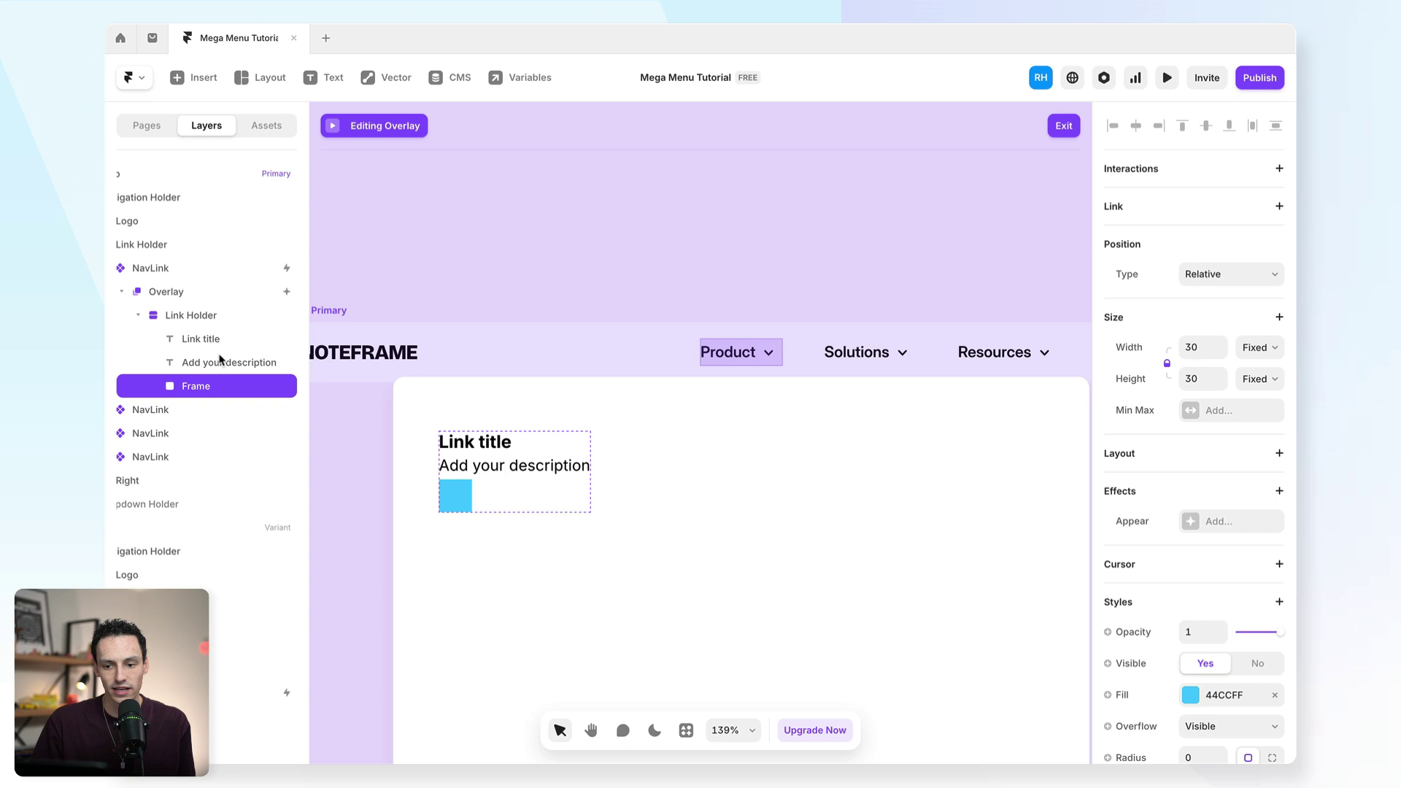
left_click(223, 315)
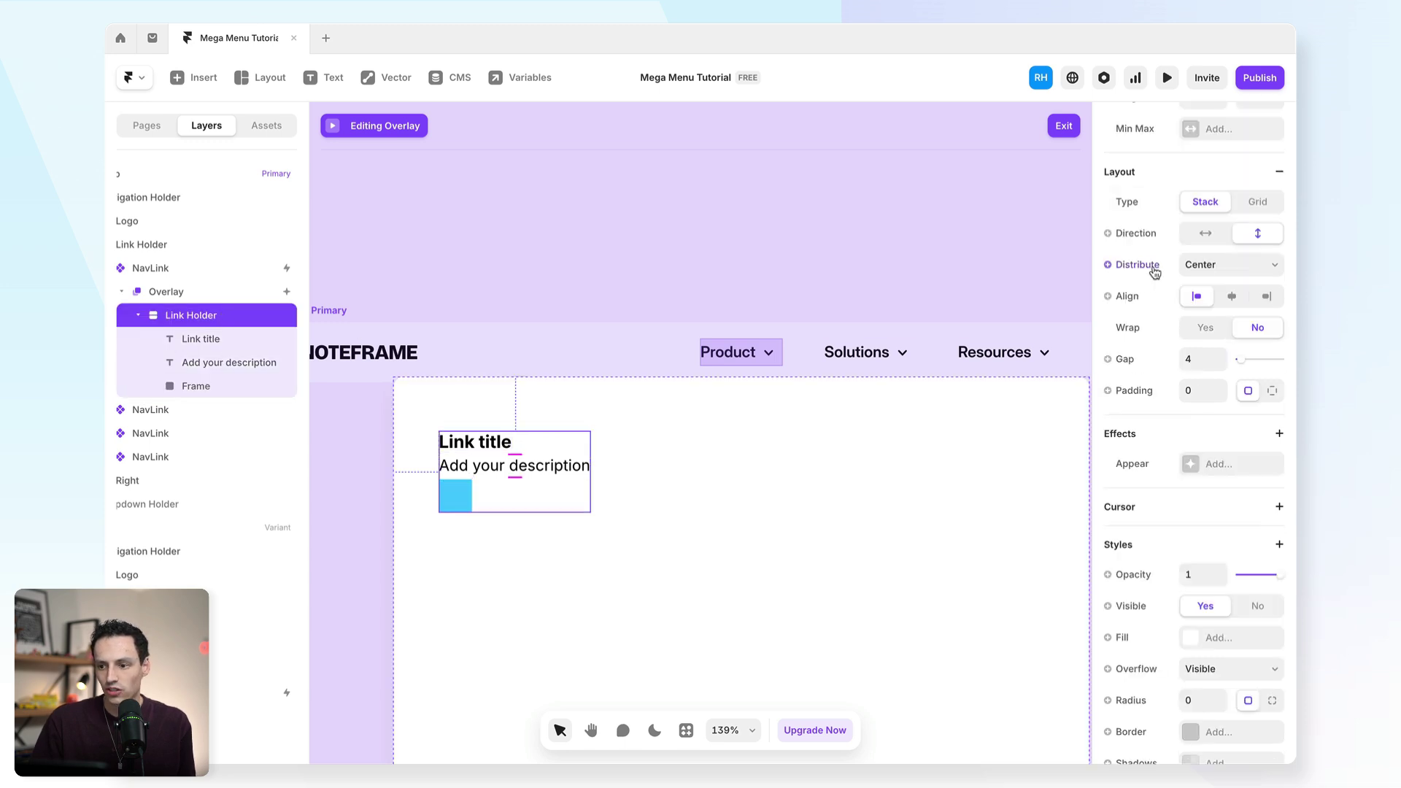
left_click(1206, 233)
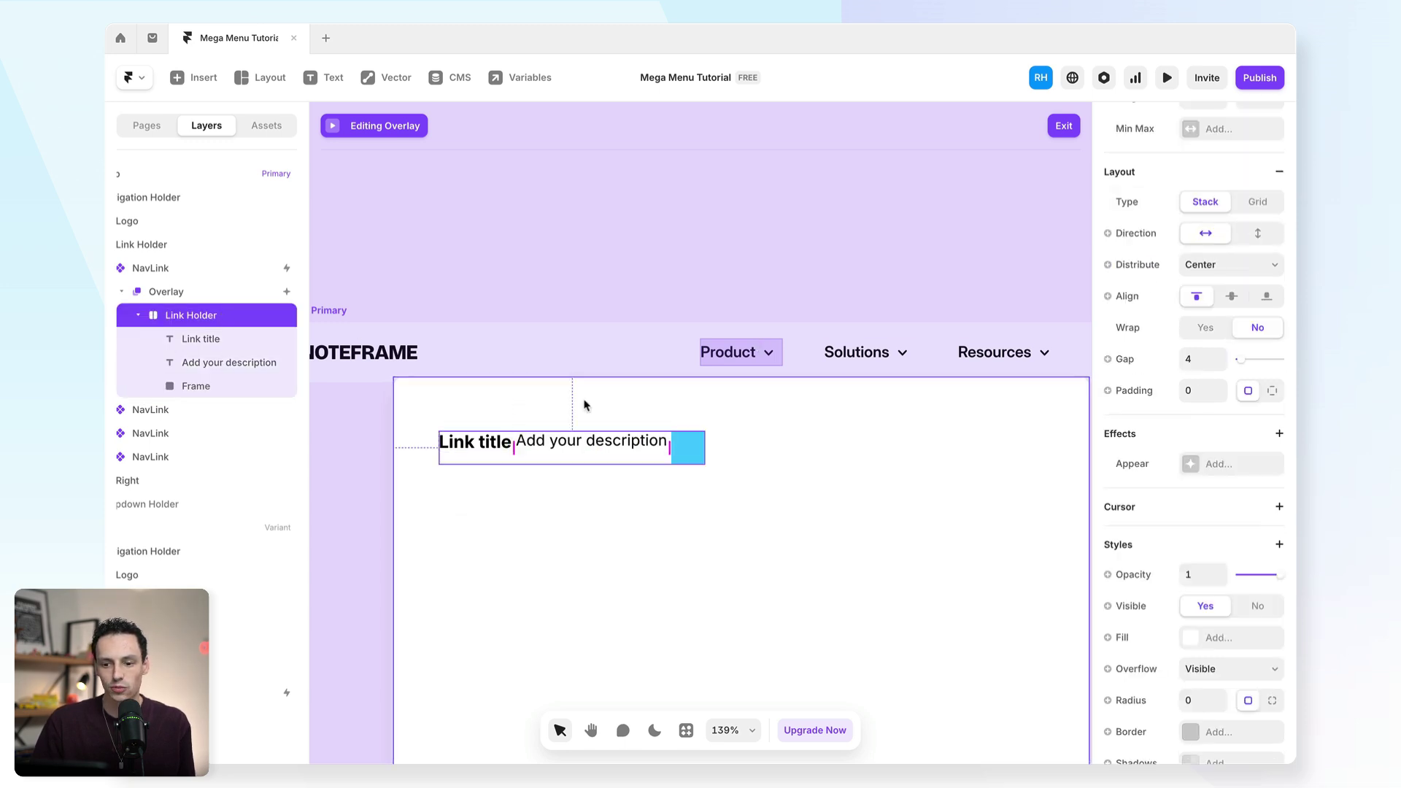
- Wrap the link title and description in their own stack and set that stack's width to fit
left_click(560, 443)
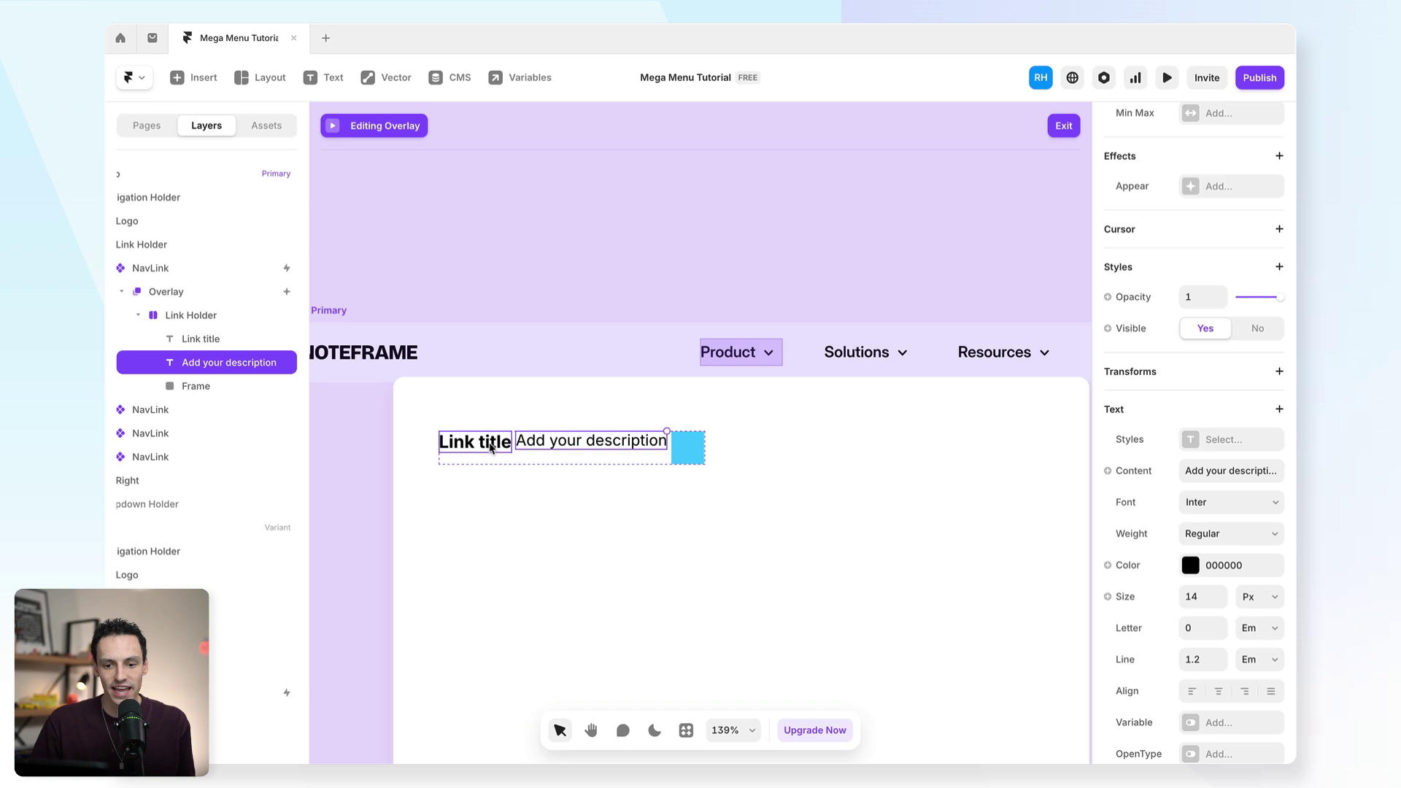
left_click(487, 451, "shift")
right_click(484, 448)
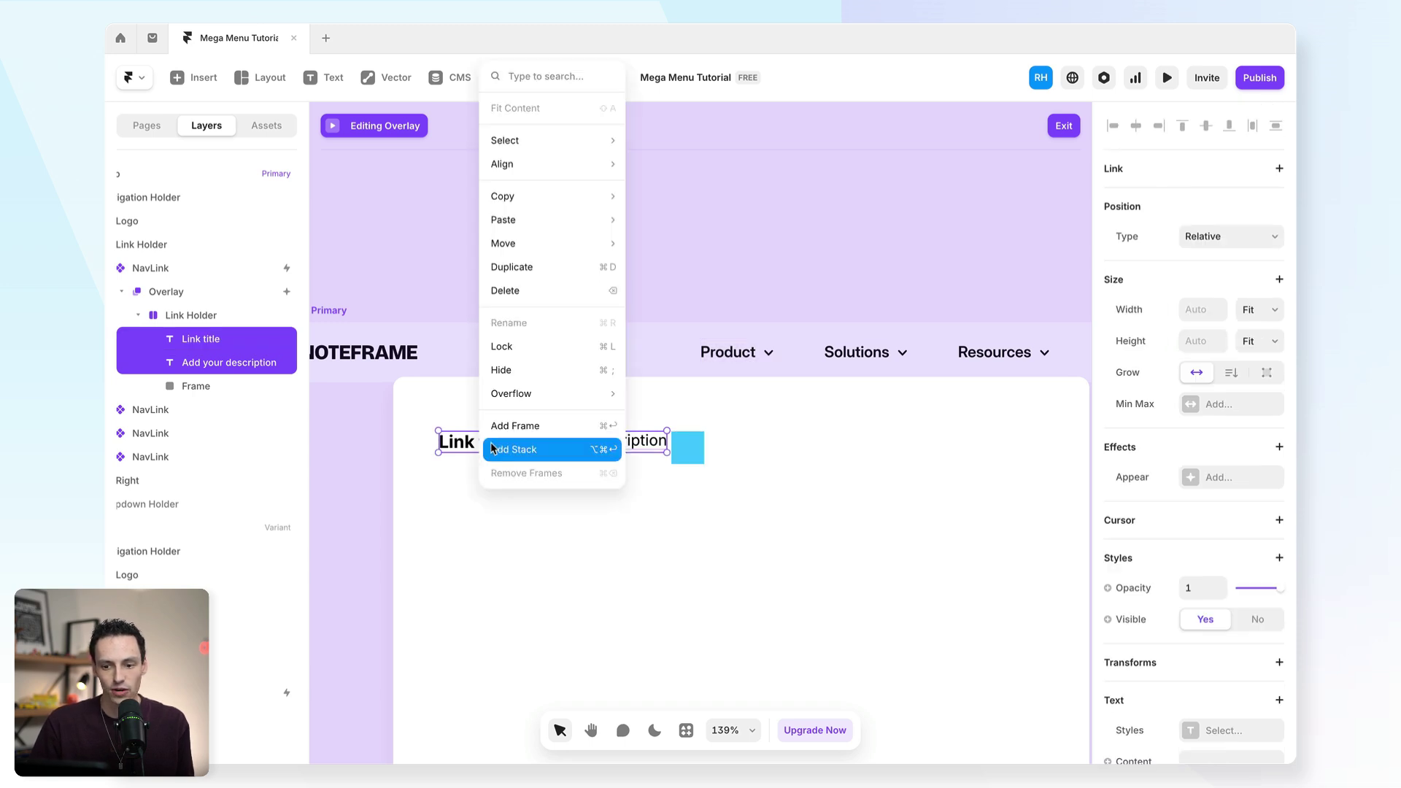
left_click(504, 451)
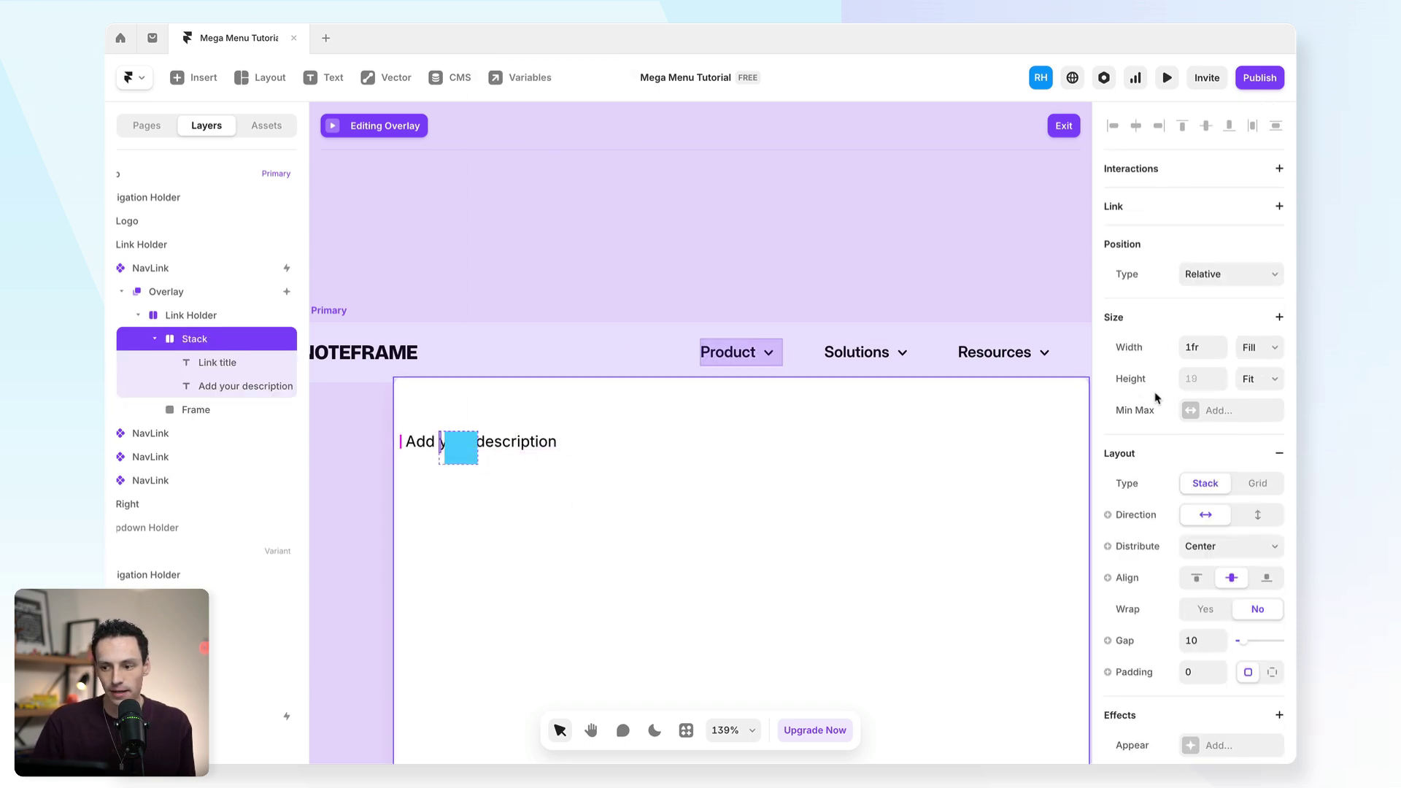
left_click(1207, 350)
type("fit")
key("Return")
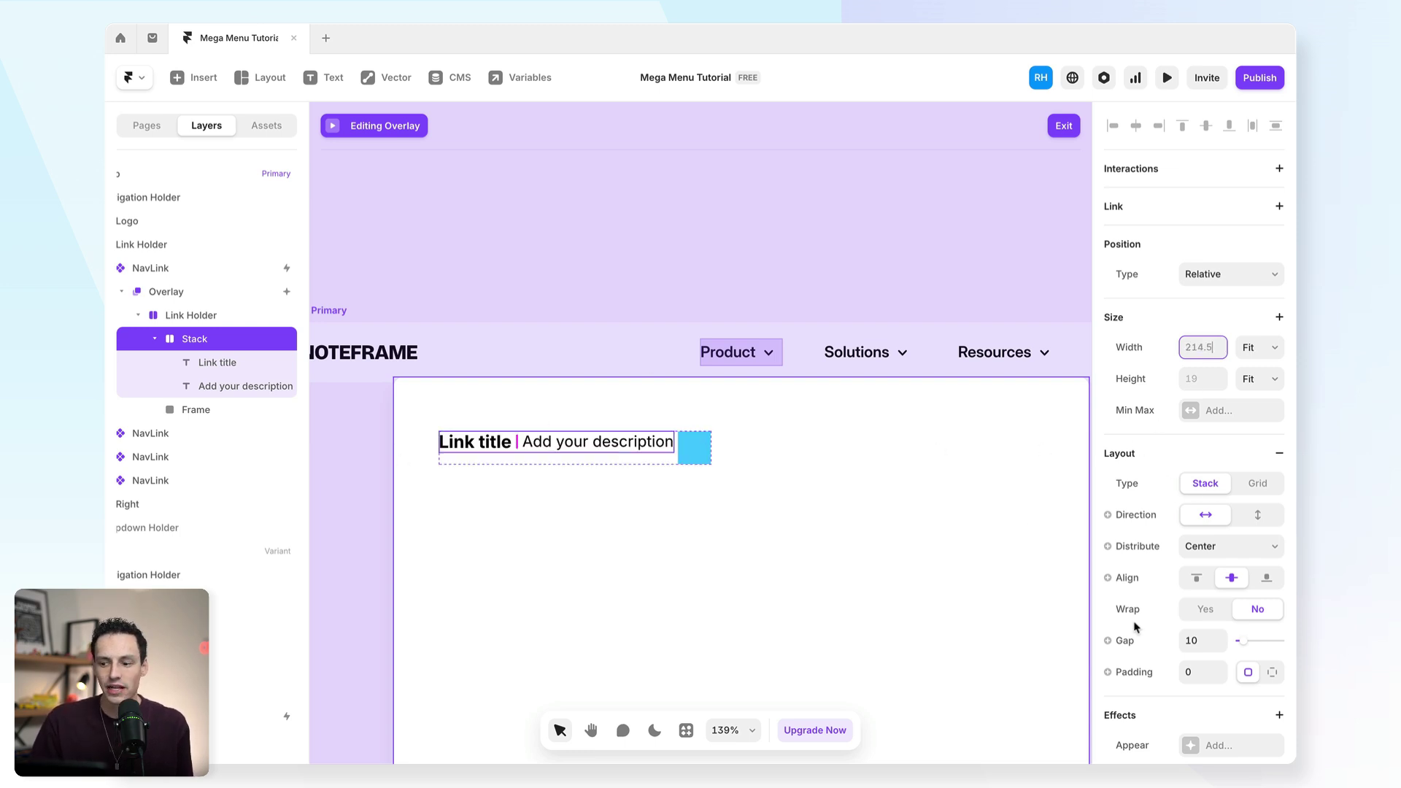
- Make the text stack vertical, align its contents to the left and reduce its gap to 5
left_click(1256, 517)
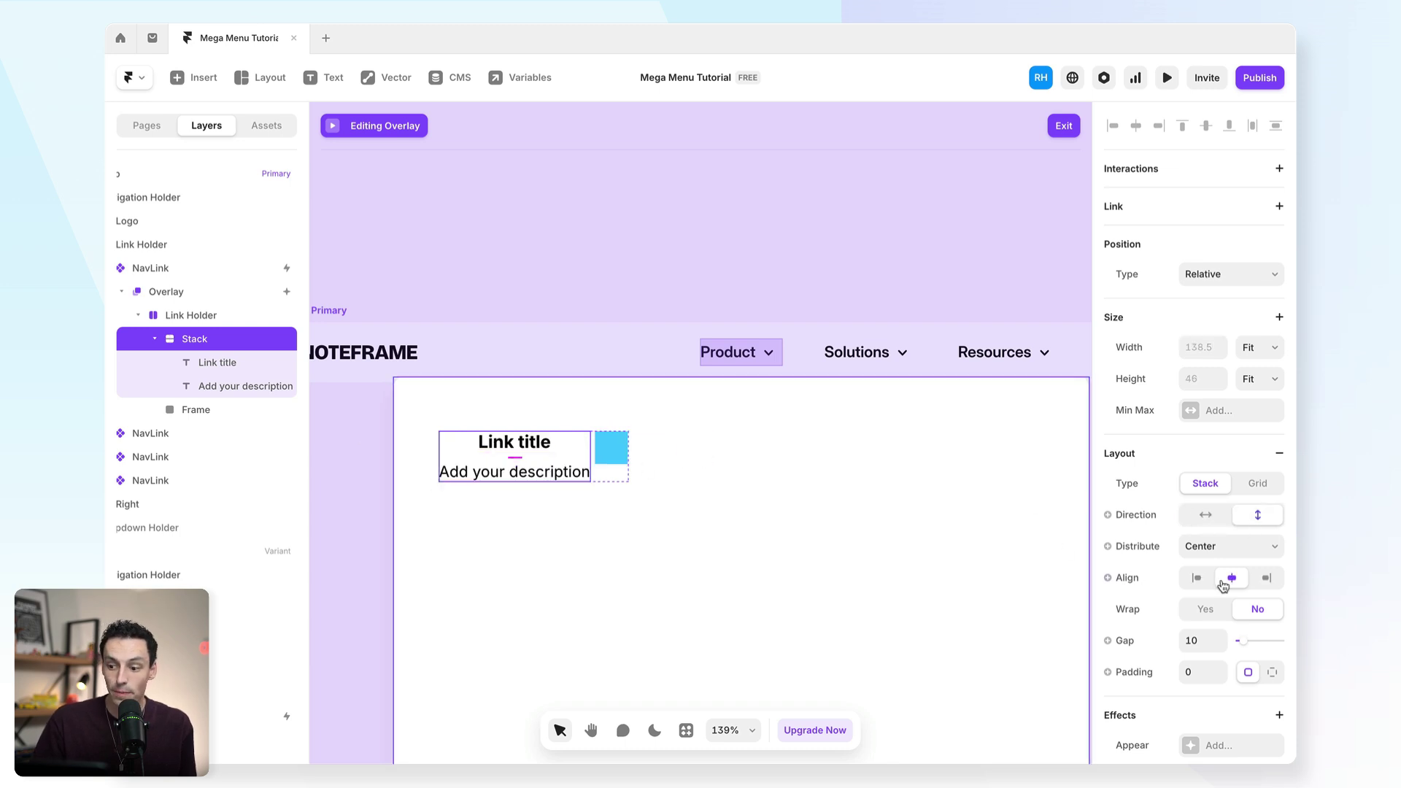
left_click(1201, 578)
left_click_drag(516, 457, 514, 453)
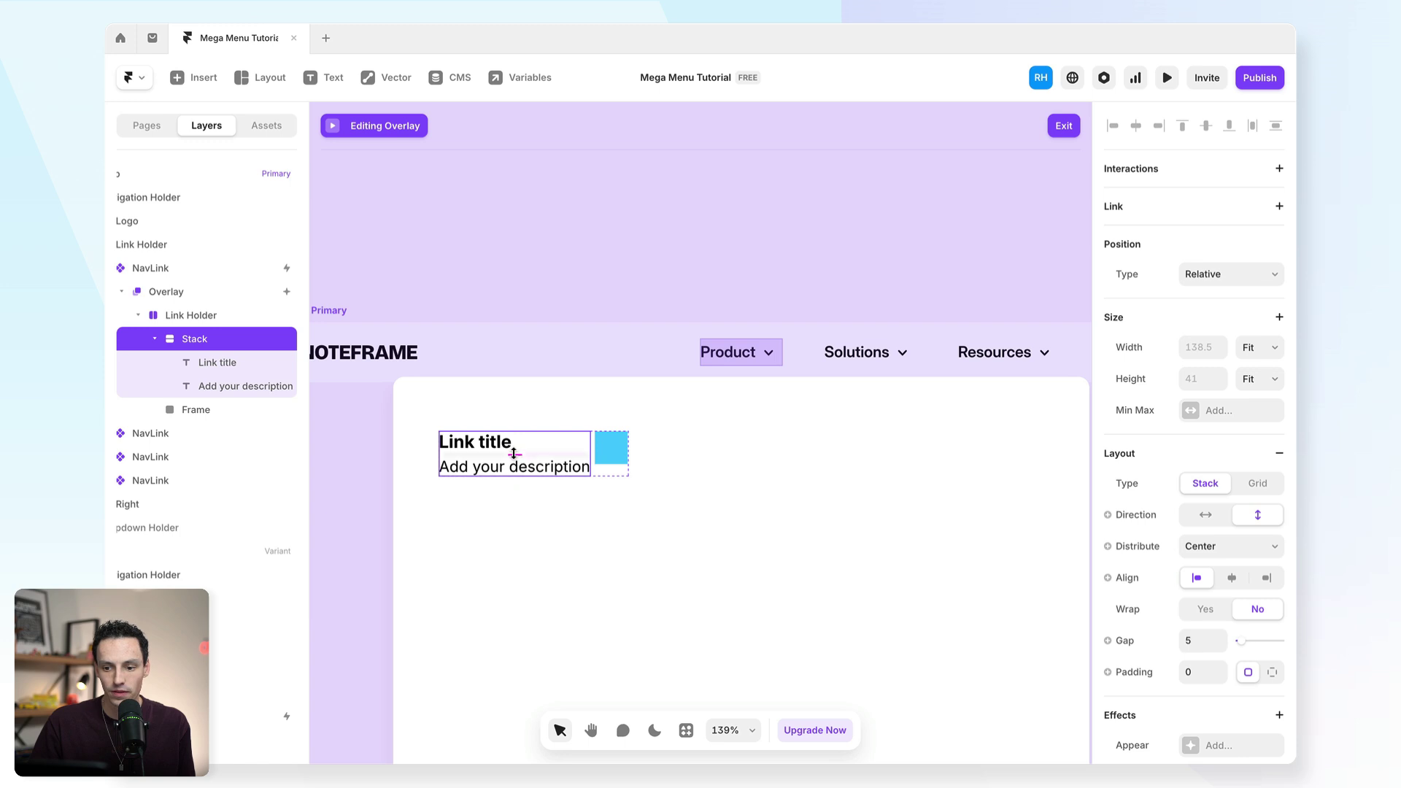
- Enlarge the blue square frame to 40 × 40 and set its corner radius to 8
left_click(610, 463)
left_click_drag(629, 465, 639, 485)
scroll(1253, 657, "down", 3)
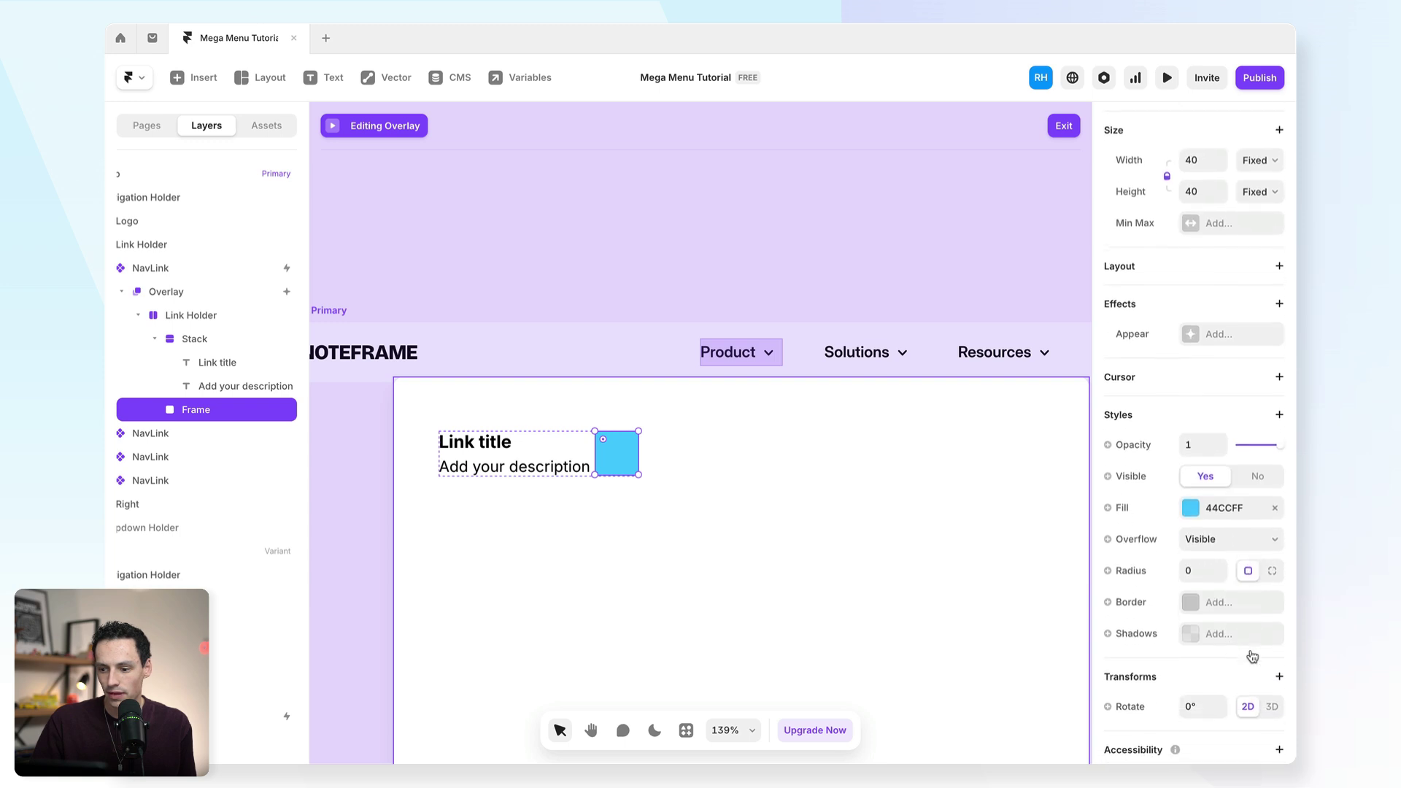
left_click(1203, 574)
key("Return")
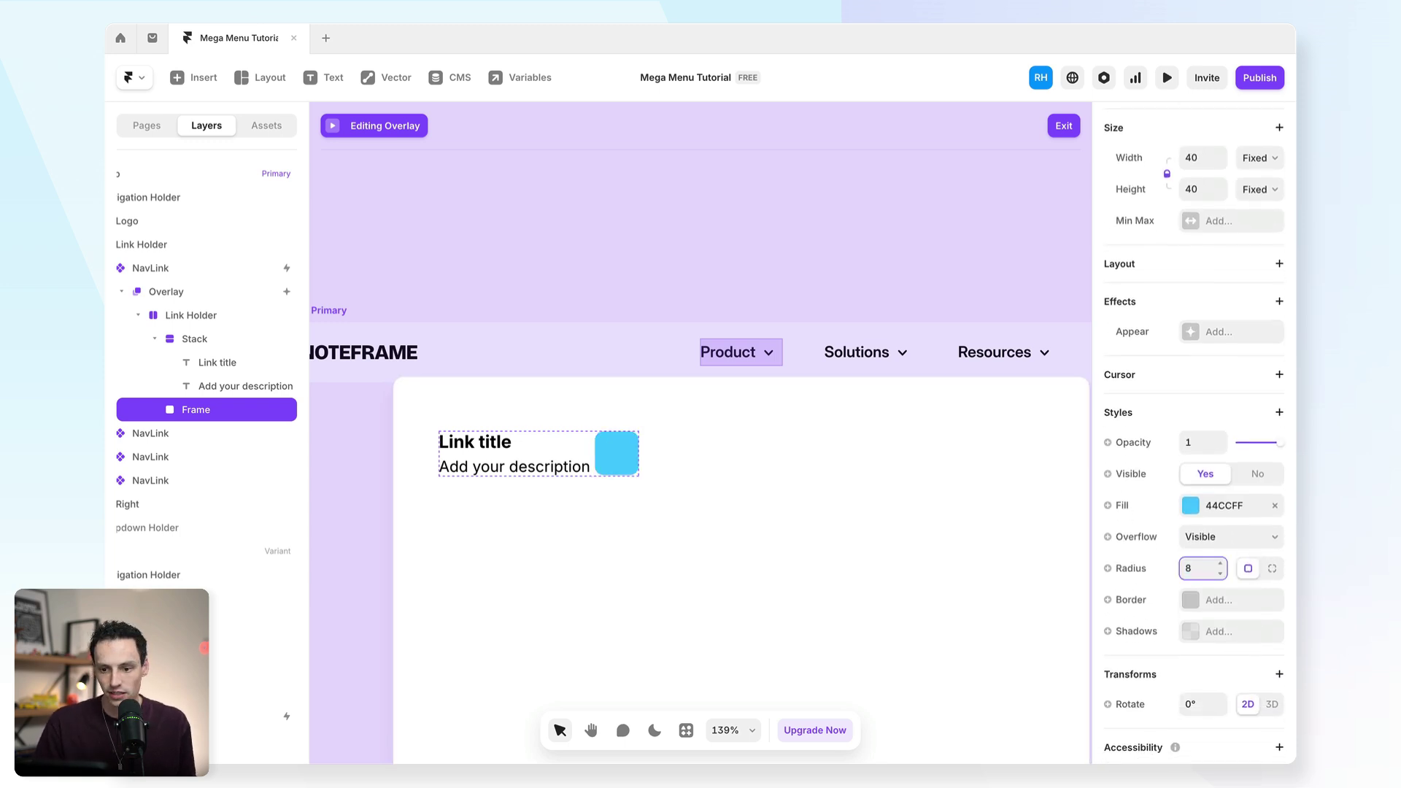
- Fill the square frame with the Purple colour style and lower the fill's opacity to 10%
left_click(1193, 507)
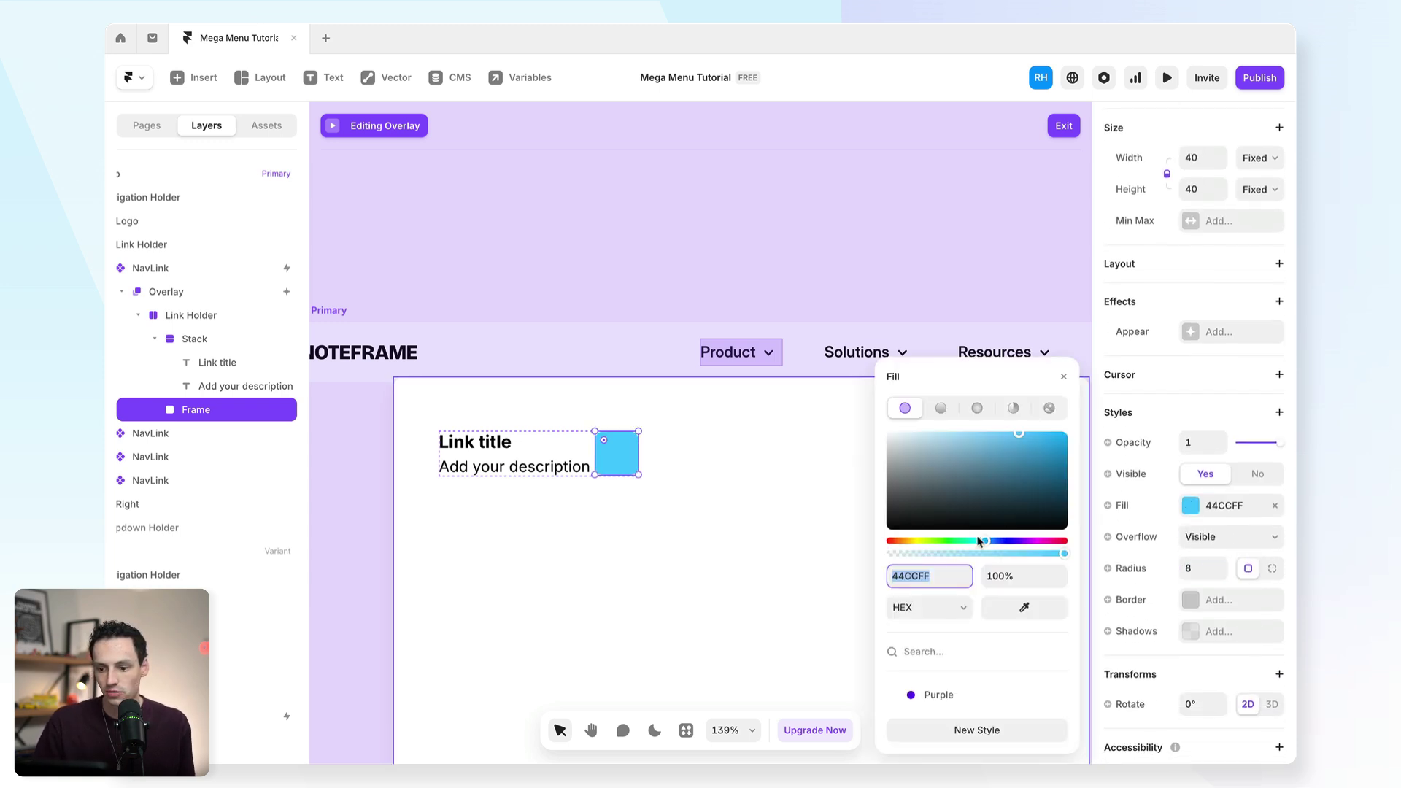
left_click(914, 699)
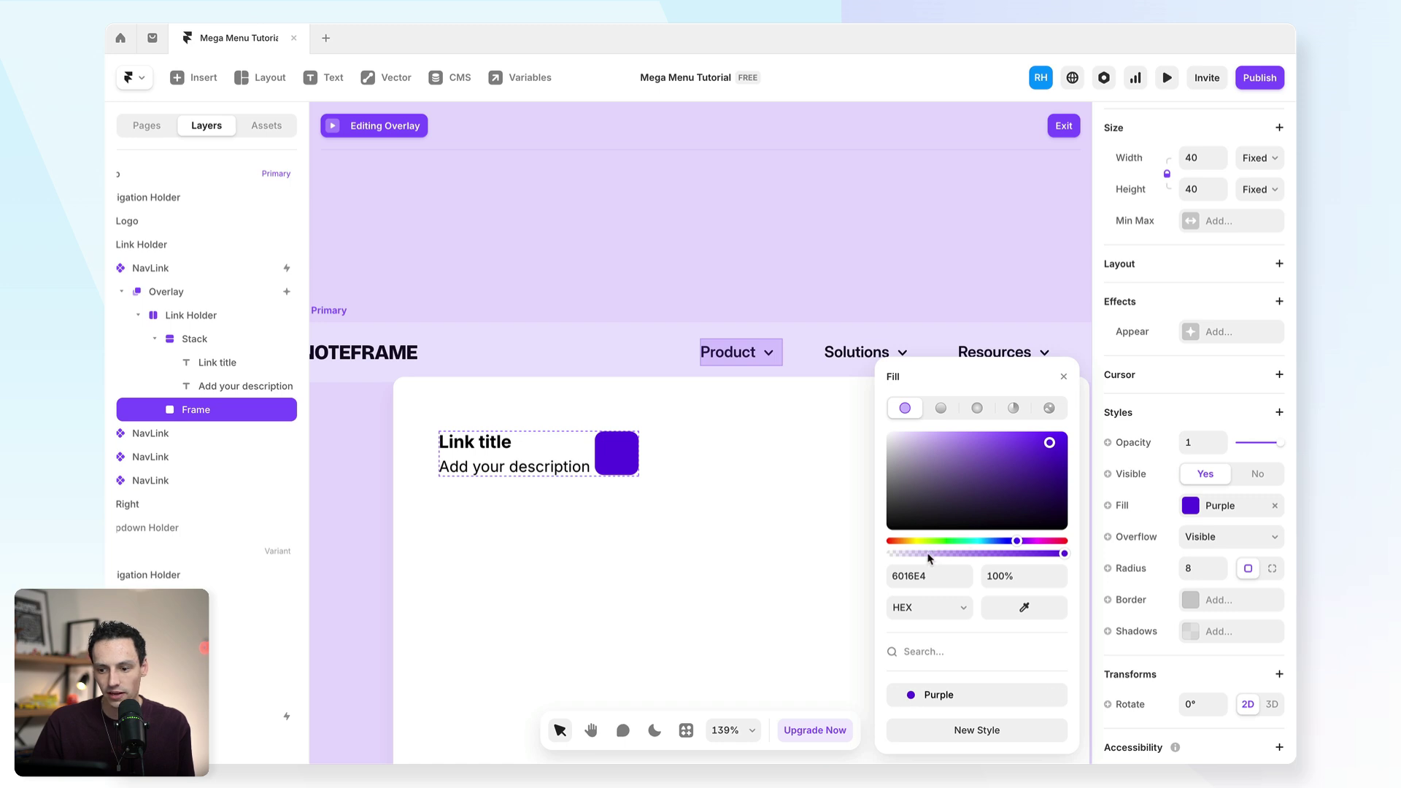
left_click_drag(929, 556, 907, 554)
- Place the square frame before the text stack and widen the Link Holder's gap to 15
left_click(155, 339)
left_click_drag(179, 363, 182, 337)
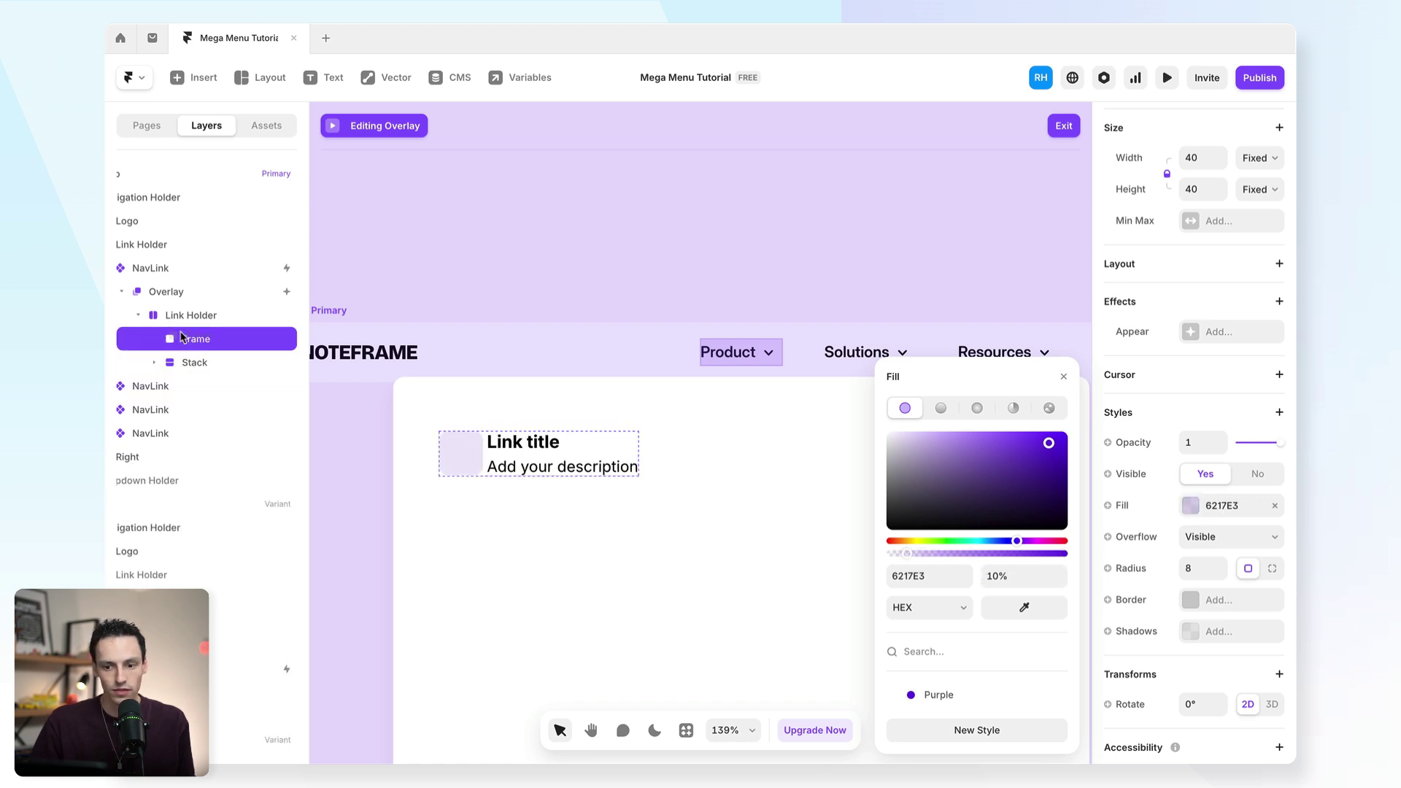
left_click(192, 314)
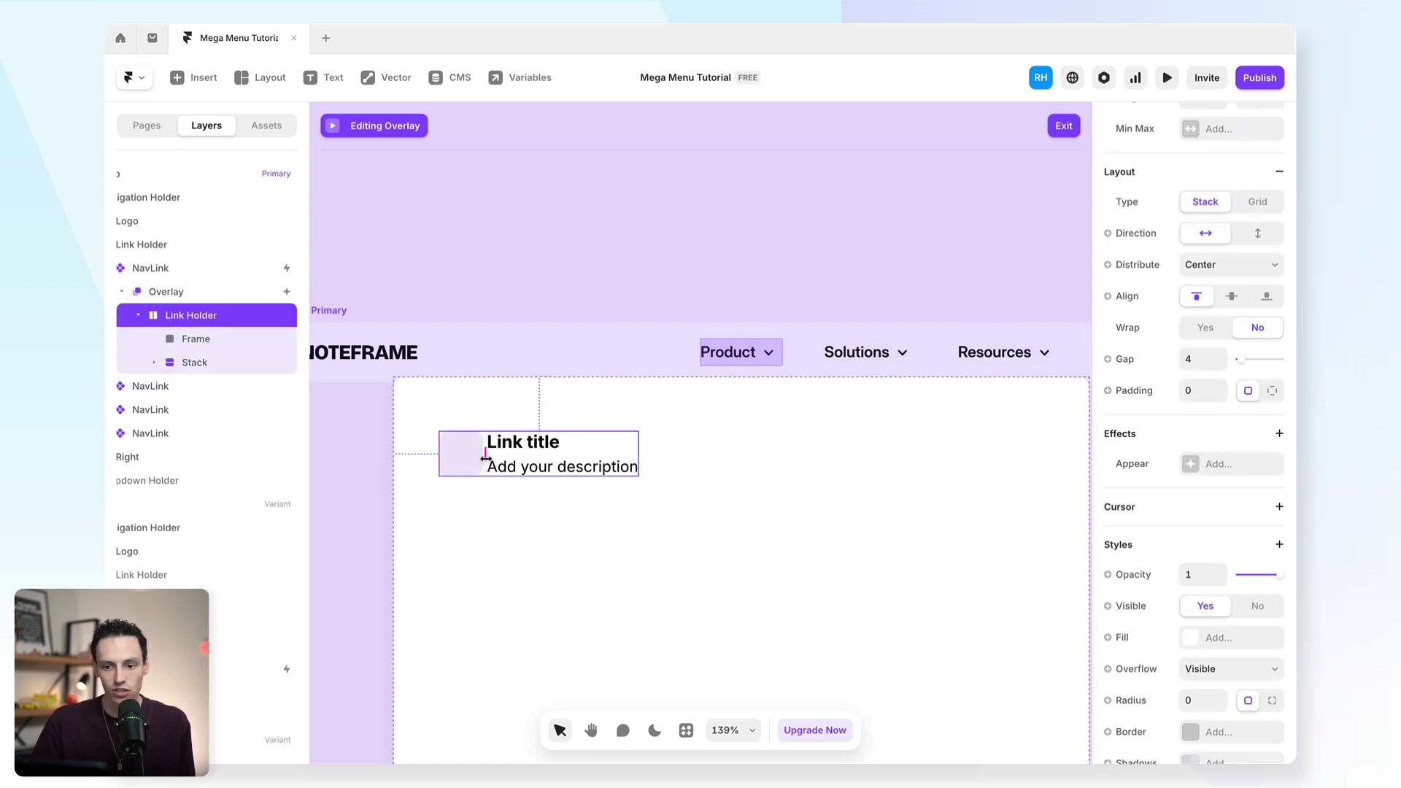
left_click_drag(485, 457, 497, 458)
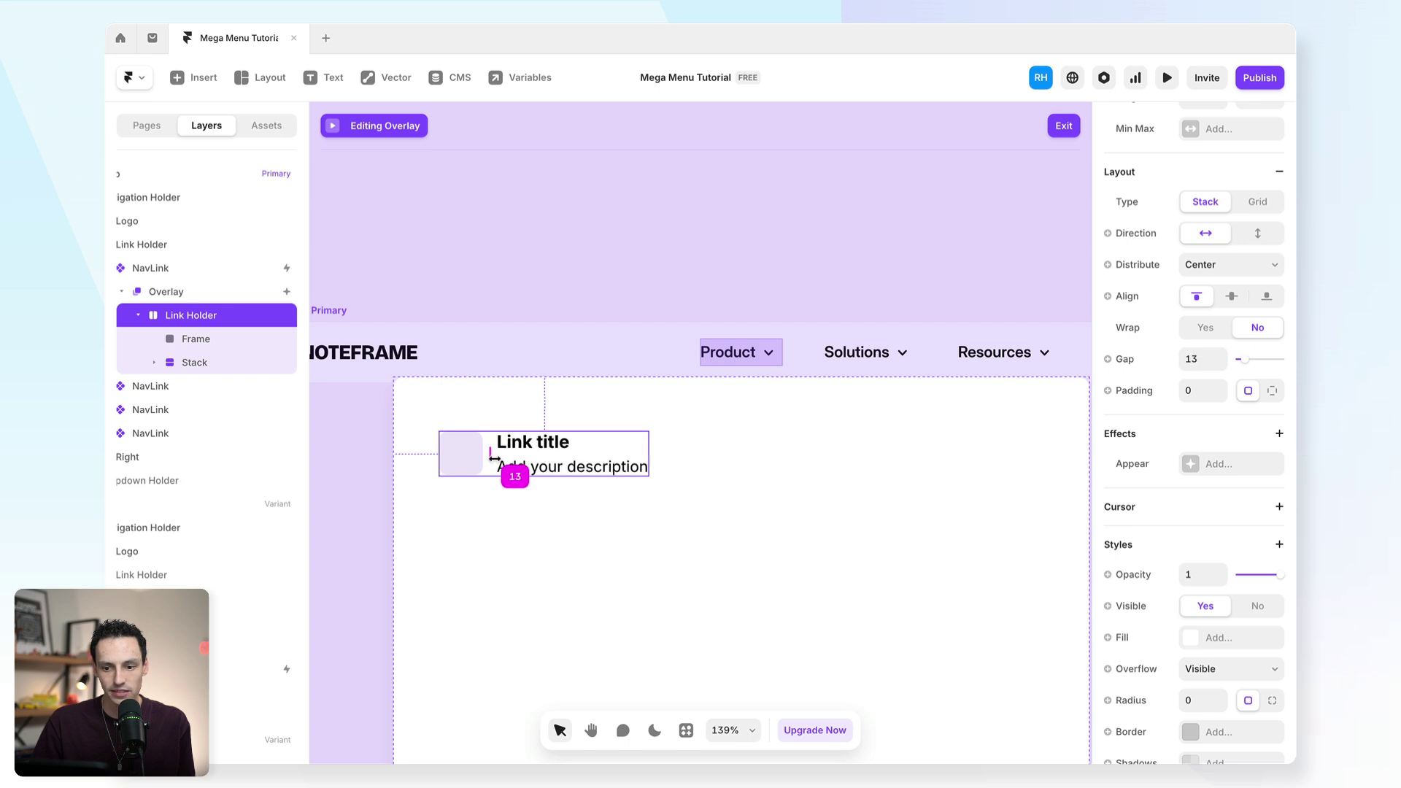
- Find an icon element among the insertable items and place it inside the purple square frame
left_click(193, 78)
type("ic")
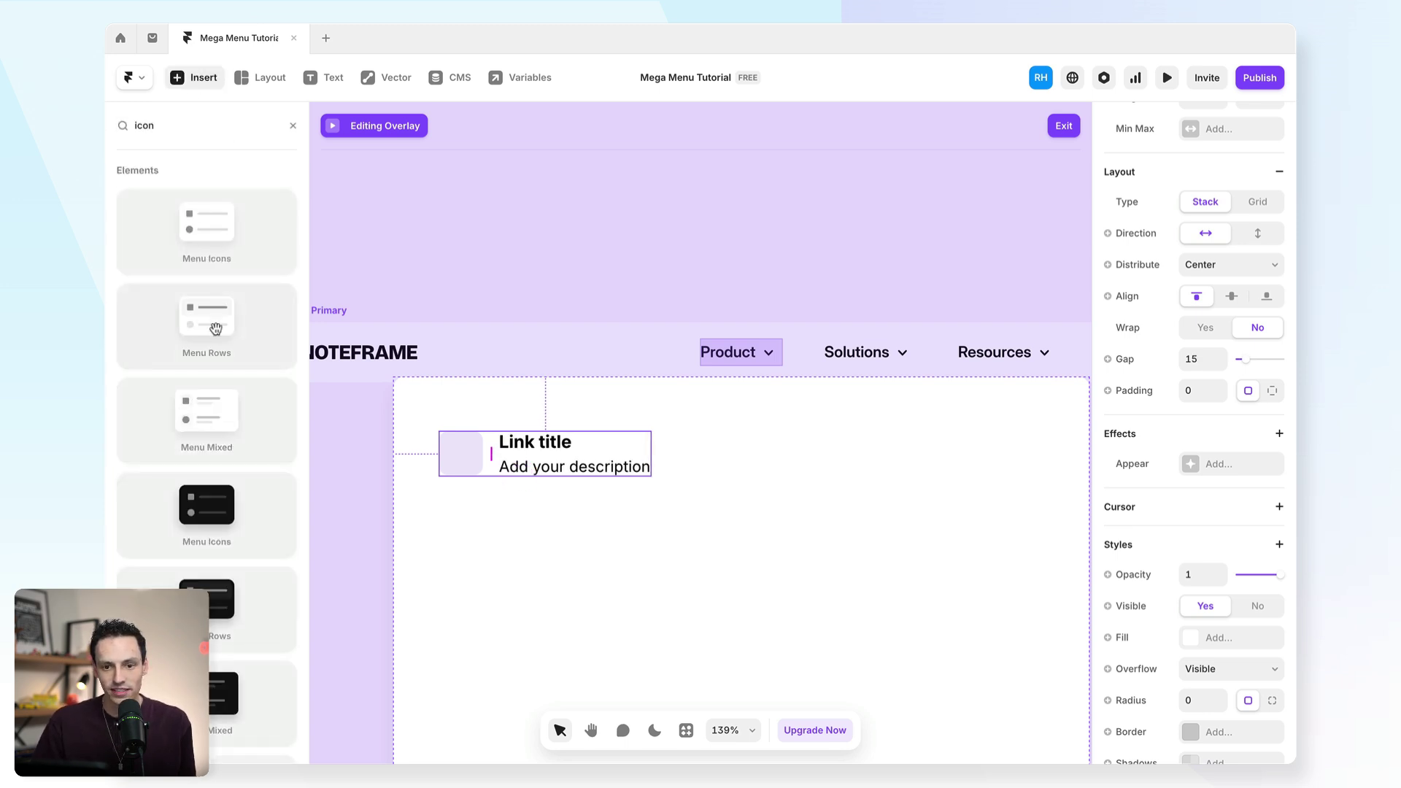
type("on")
scroll(215, 328, "down", 5)
left_click_drag(169, 520, 462, 458)
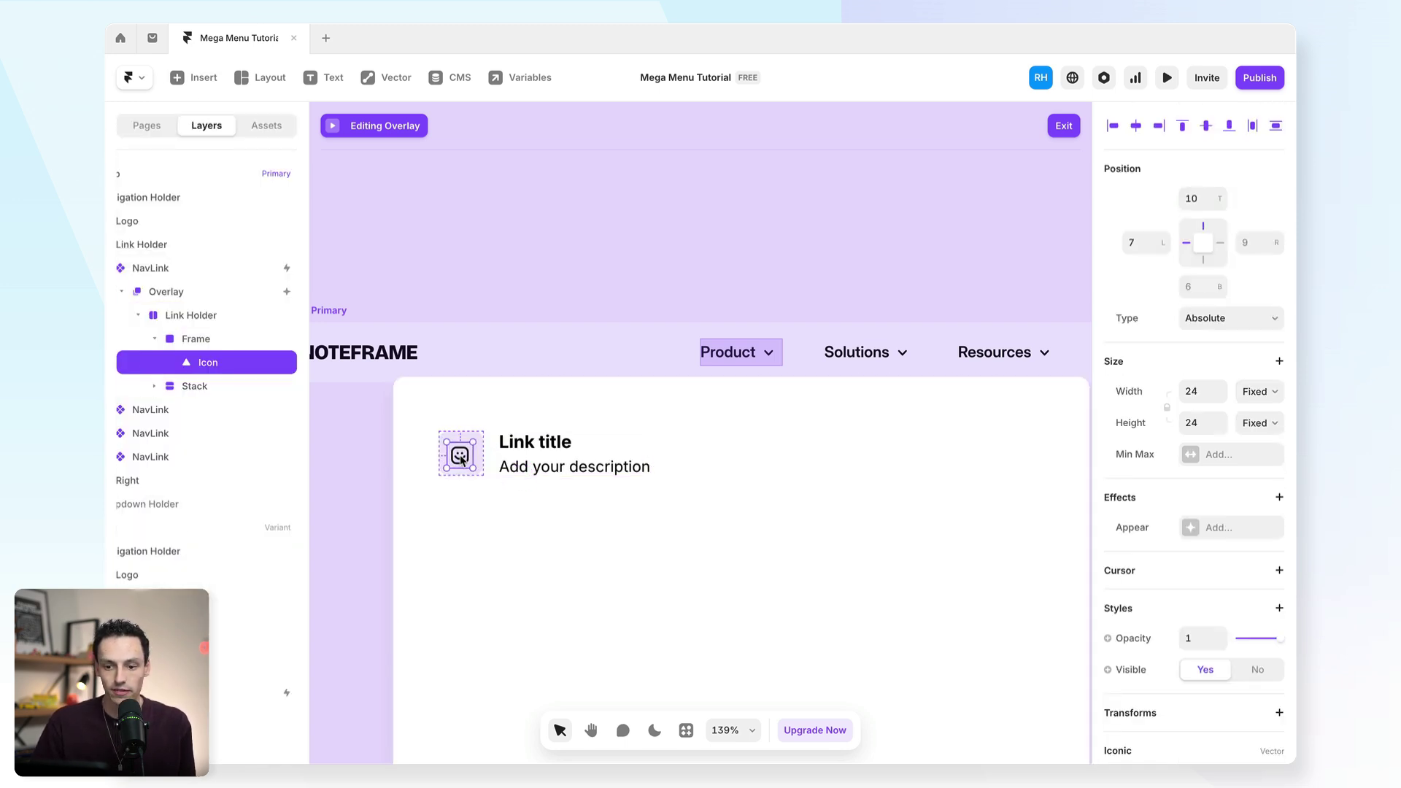
- Add a stack layout to the square frame so the icon sits centred in it
key("Escape")
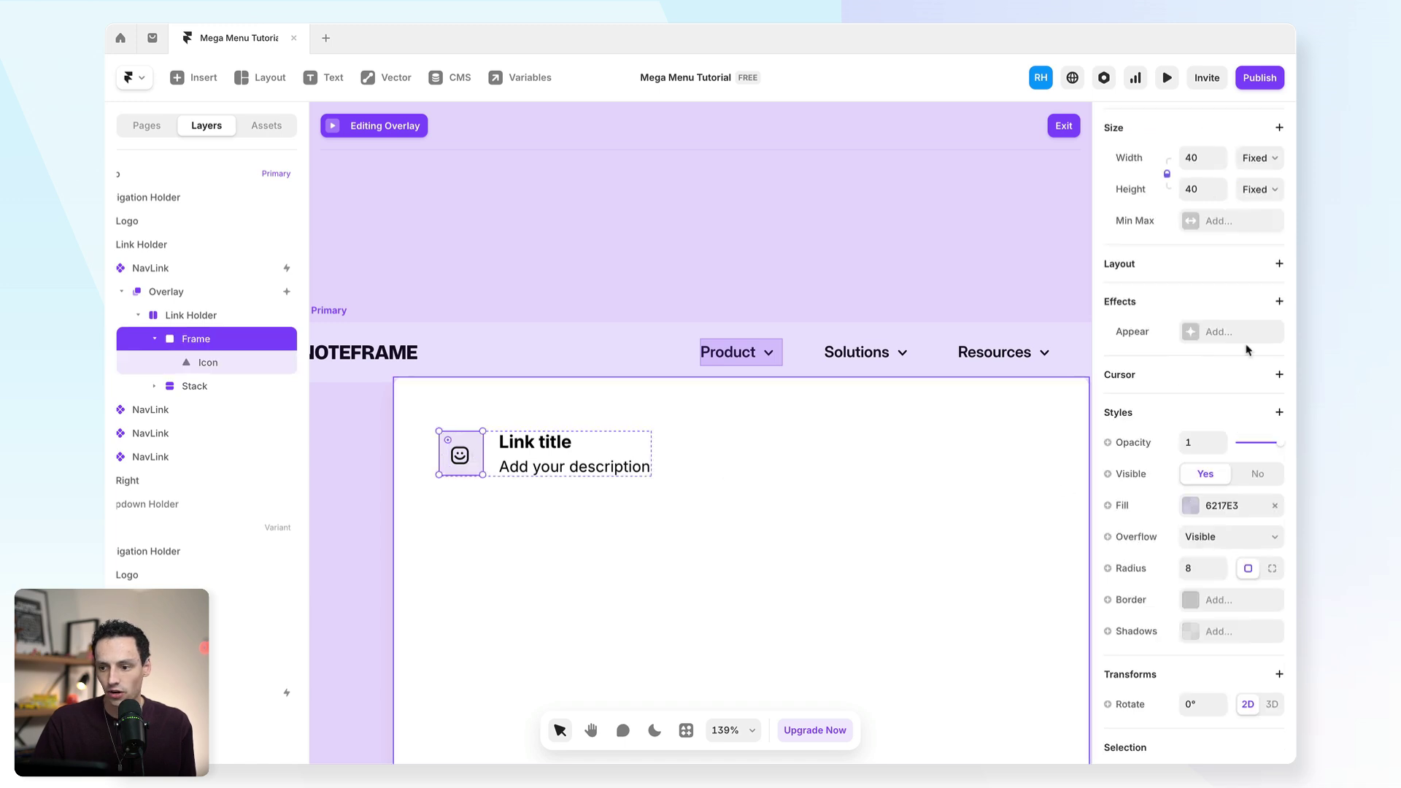
scroll(1248, 350, "up", 1)
left_click(1279, 313)
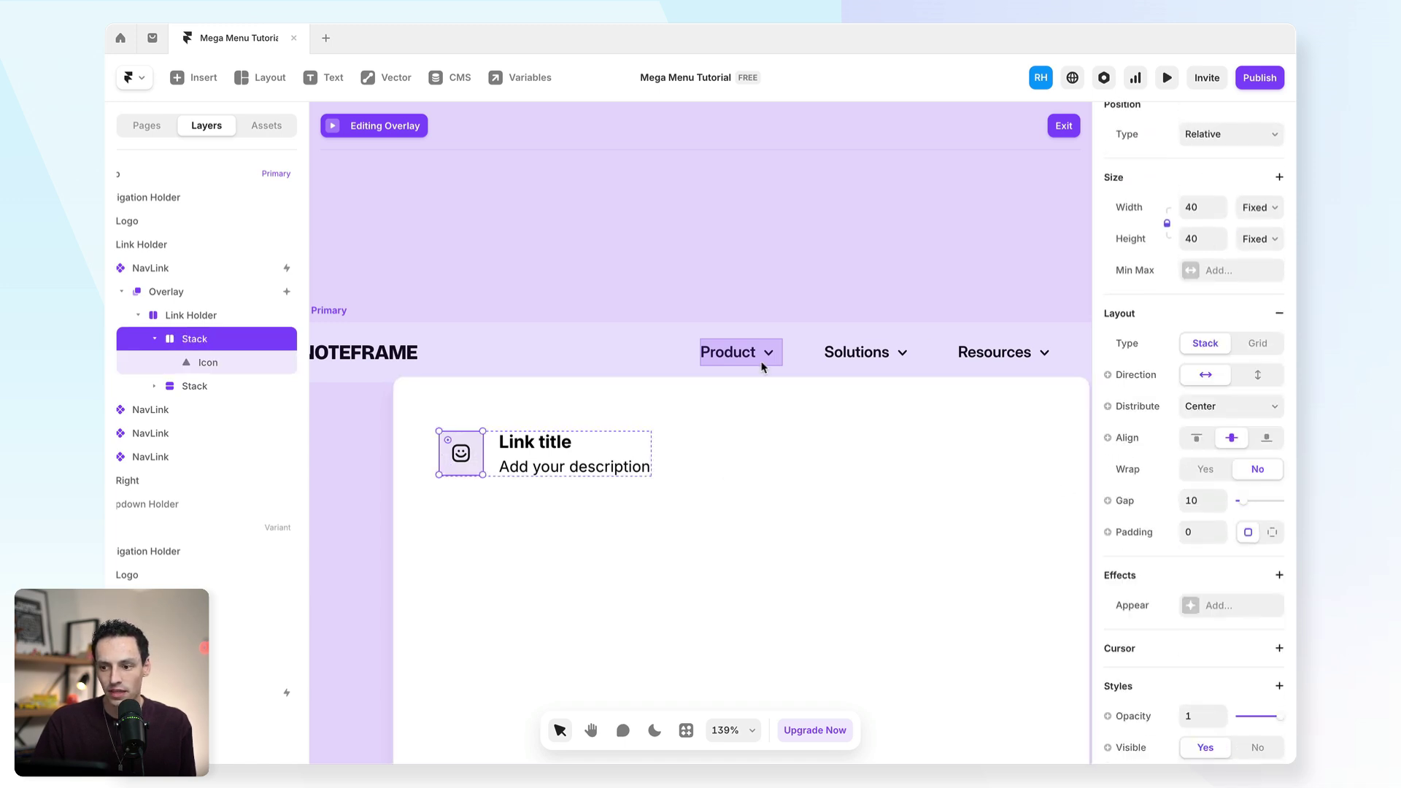
- Set the icon's stroke to the Purple colour style
left_click(460, 454)
left_click(1190, 693)
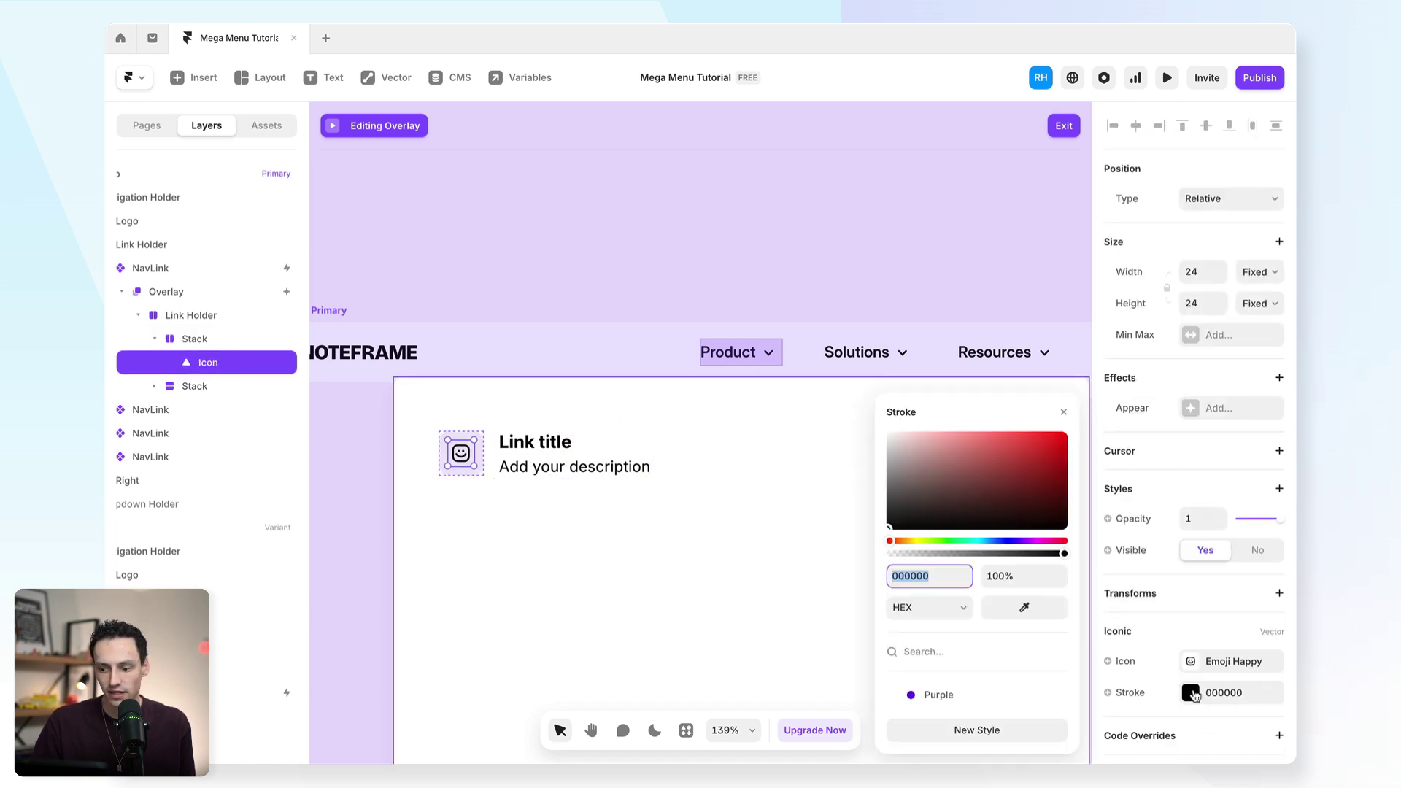
left_click(940, 694)
left_click(589, 339)
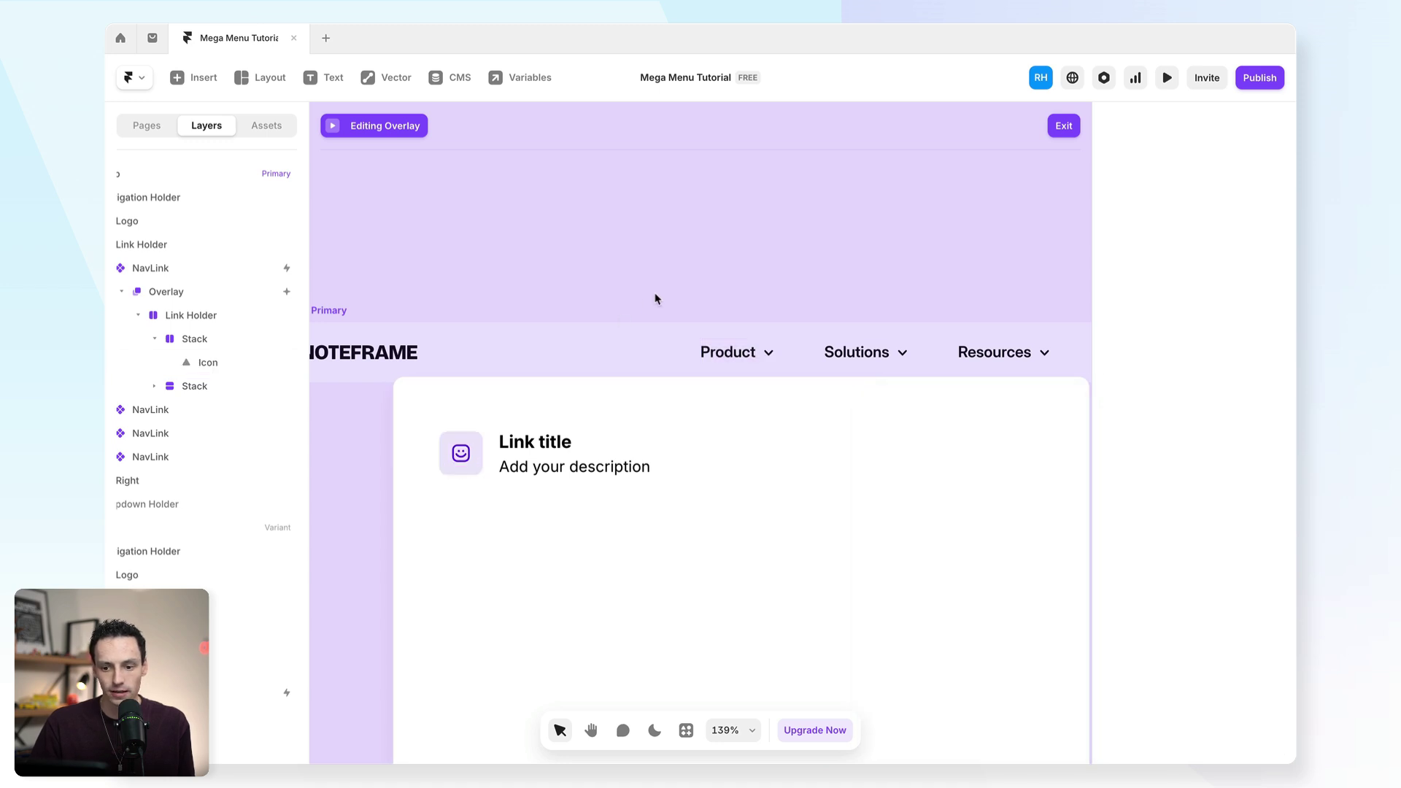
- Turn the whole Link Holder into a new component named MegaMenuLink
left_click(466, 456)
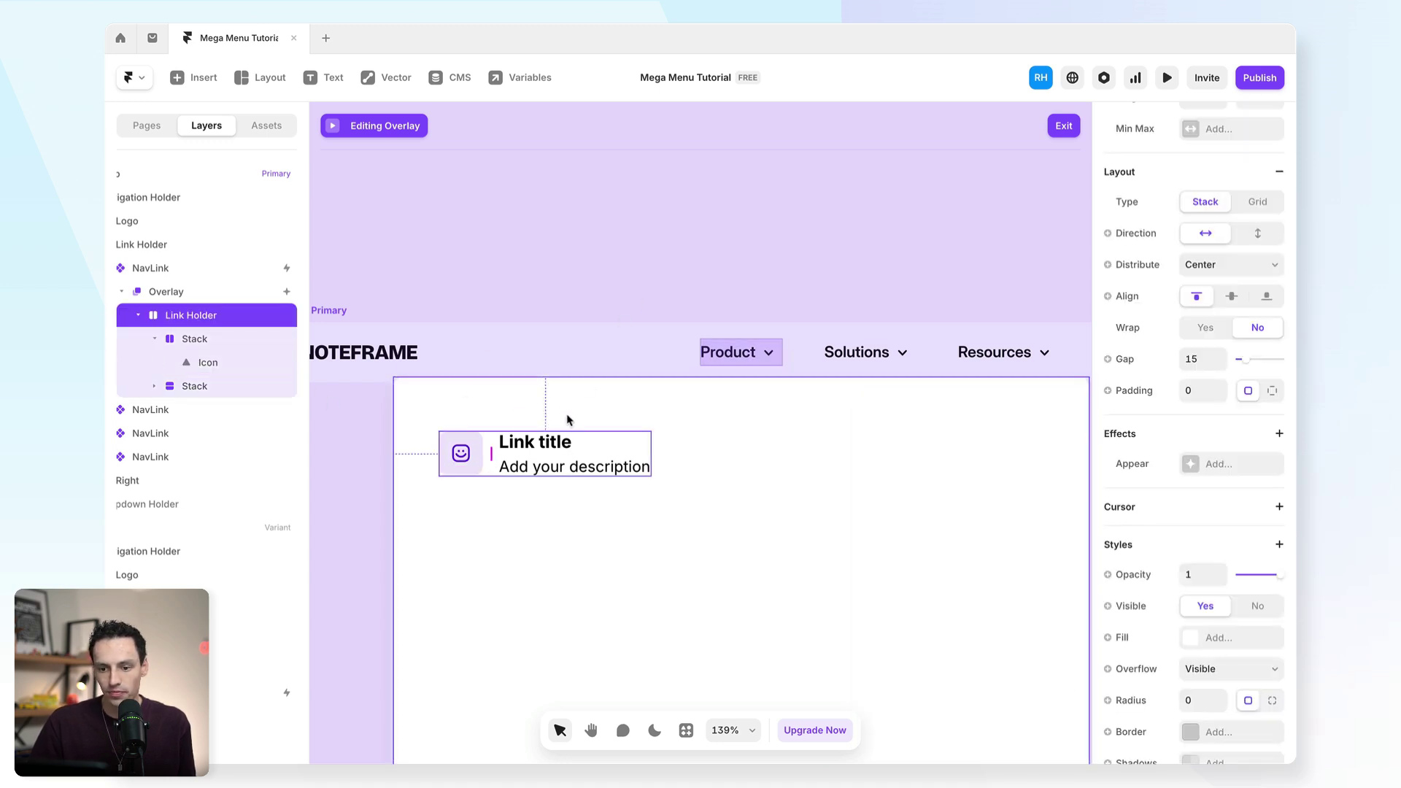
right_click(488, 442)
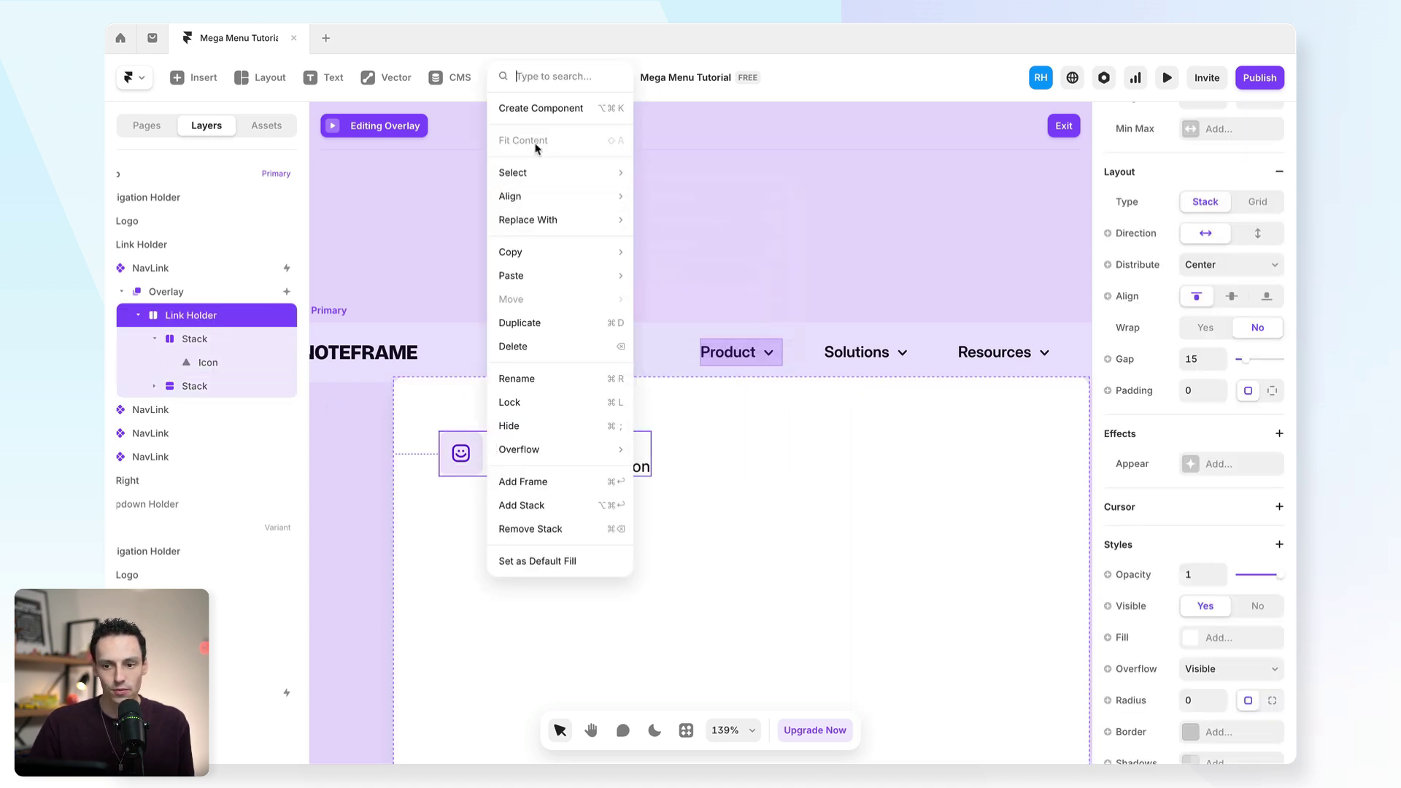
left_click(541, 108)
type("MegaMenuLink")
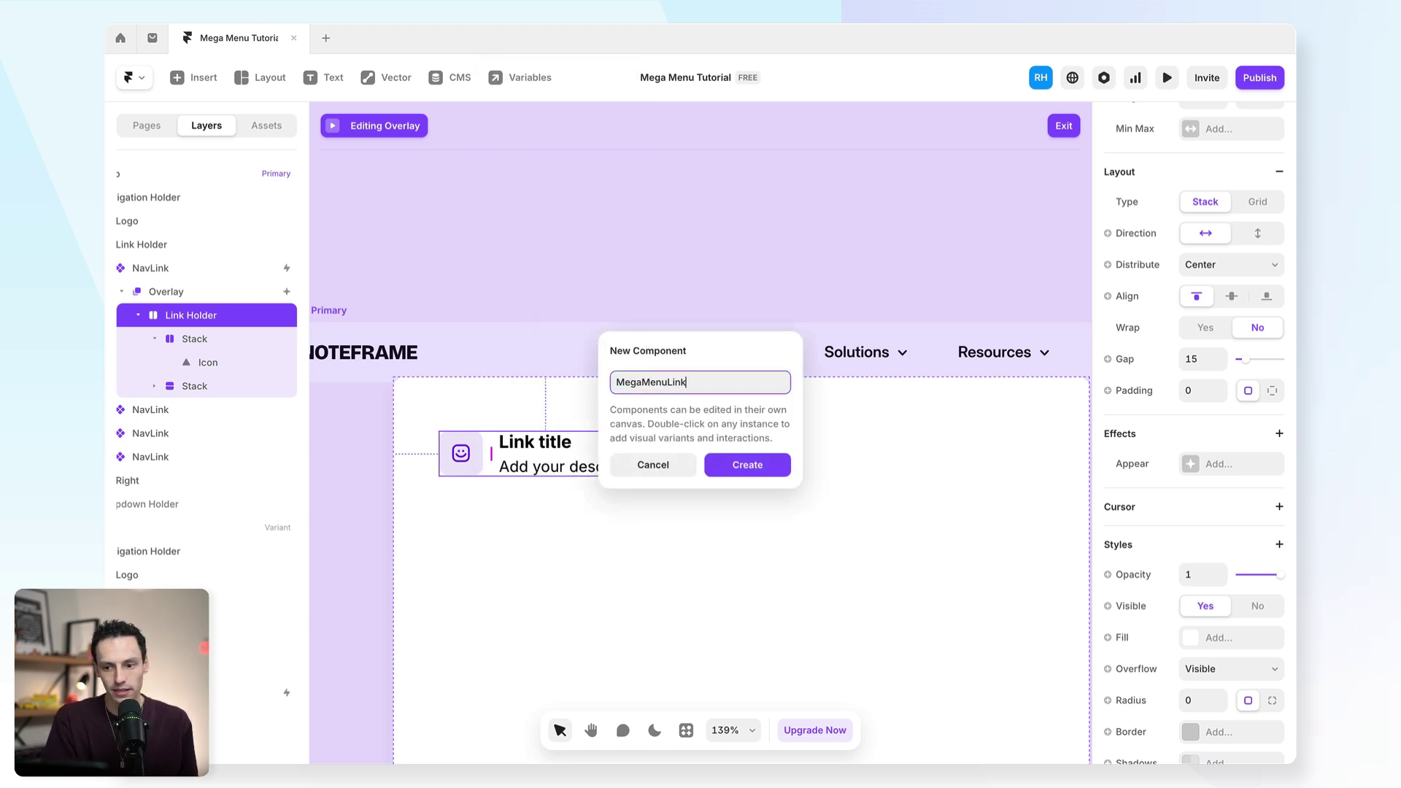
key("Return")
- Add a link to the MegaMenuLink's primary variant and connect its destination to a new component variable
left_click(666, 411)
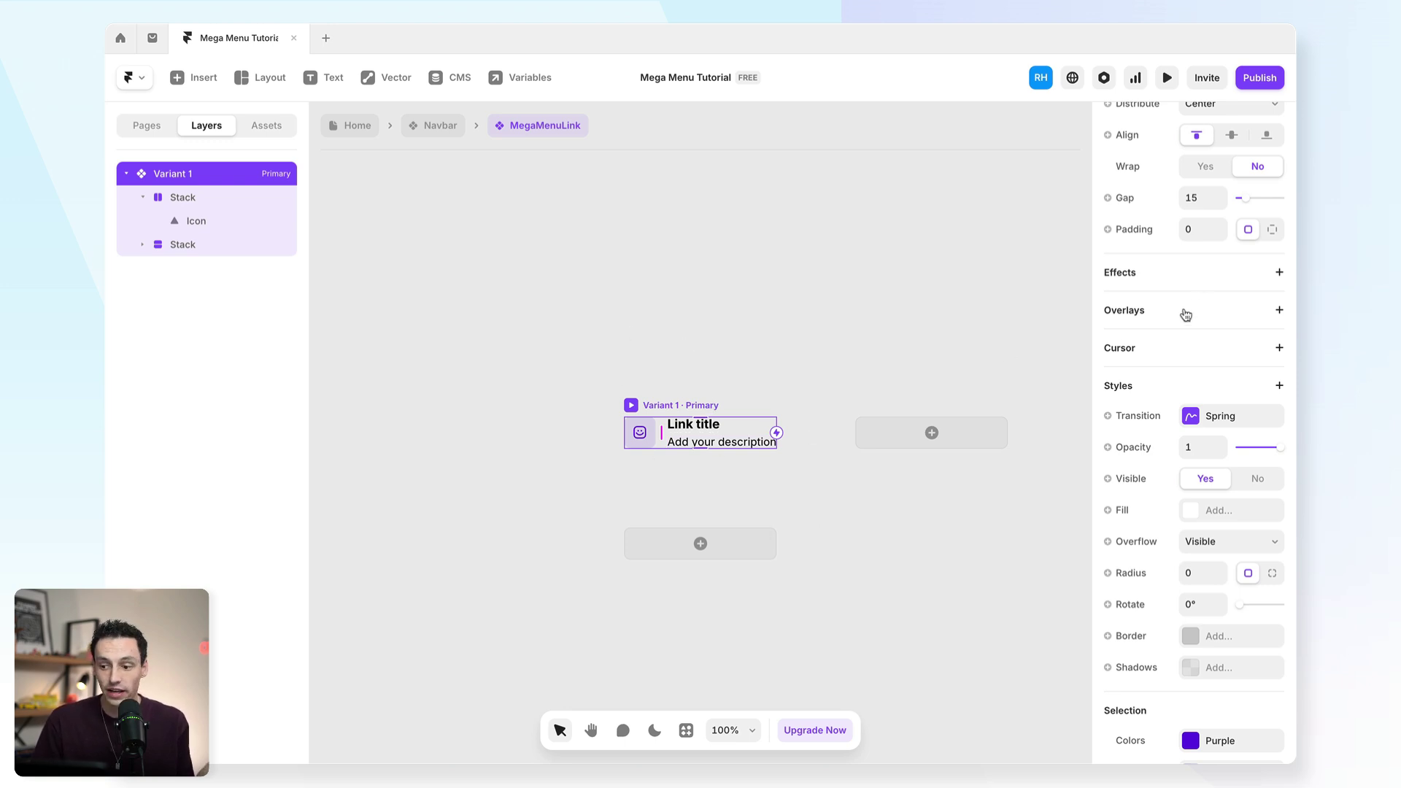
scroll(1190, 301, "up", 5)
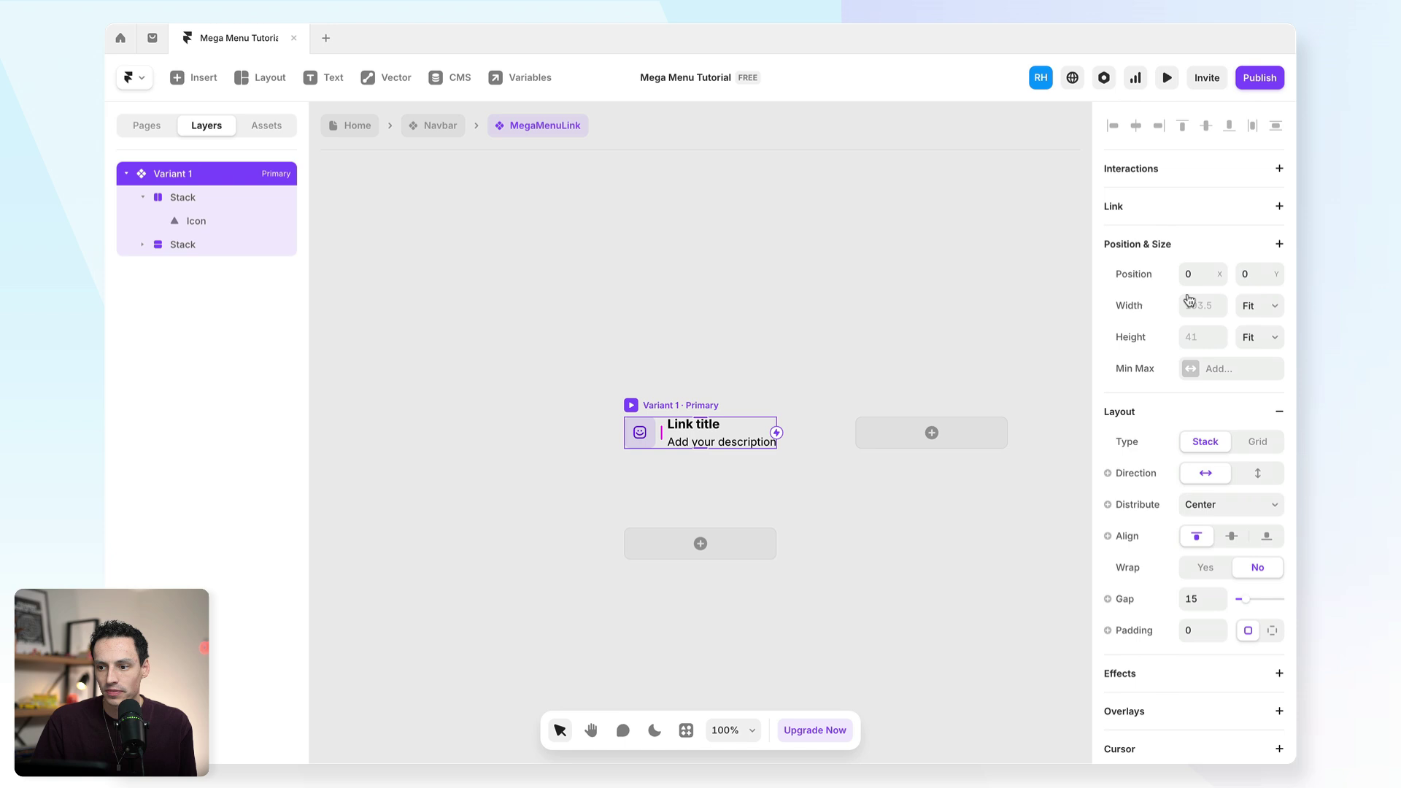
left_click(1277, 209)
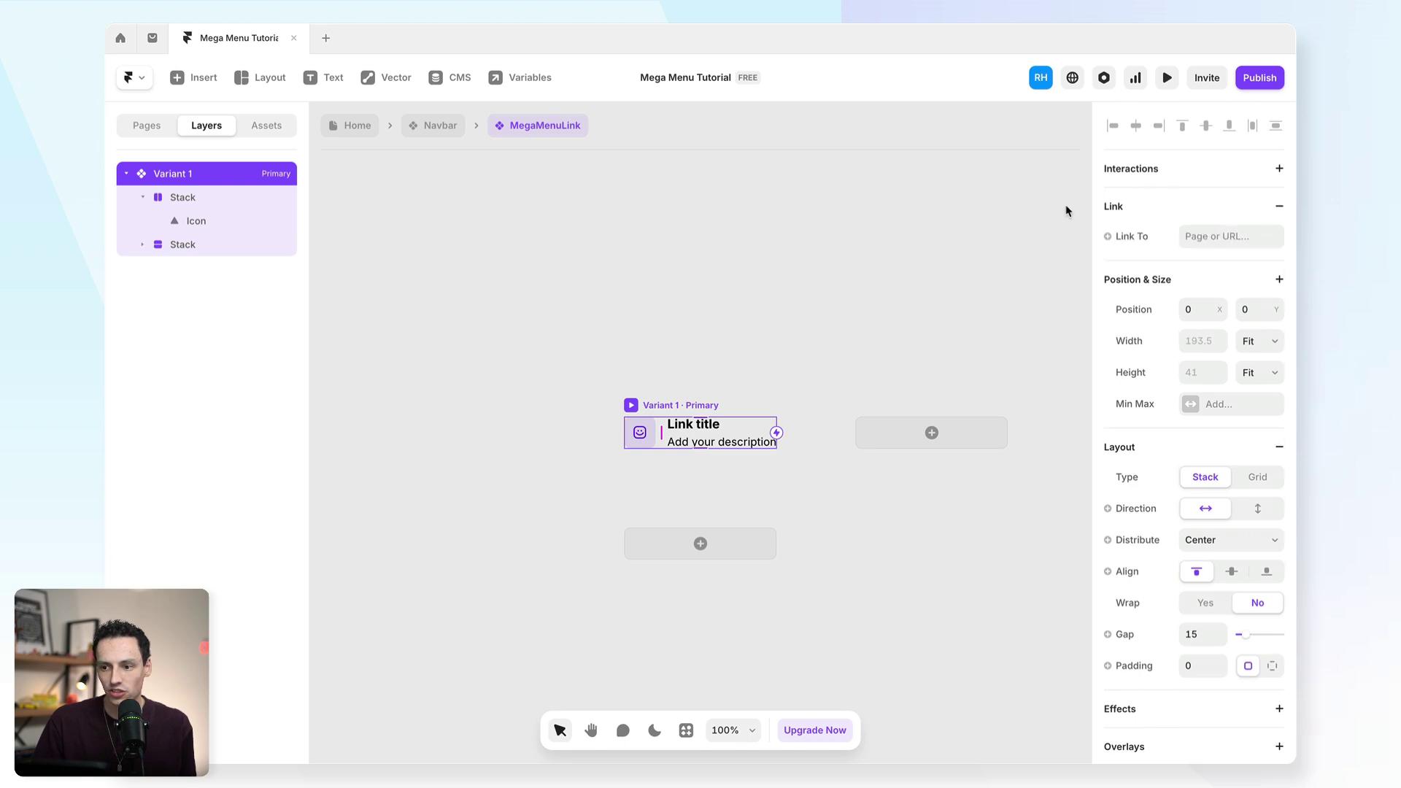
left_click(1160, 235)
left_click(1148, 267)
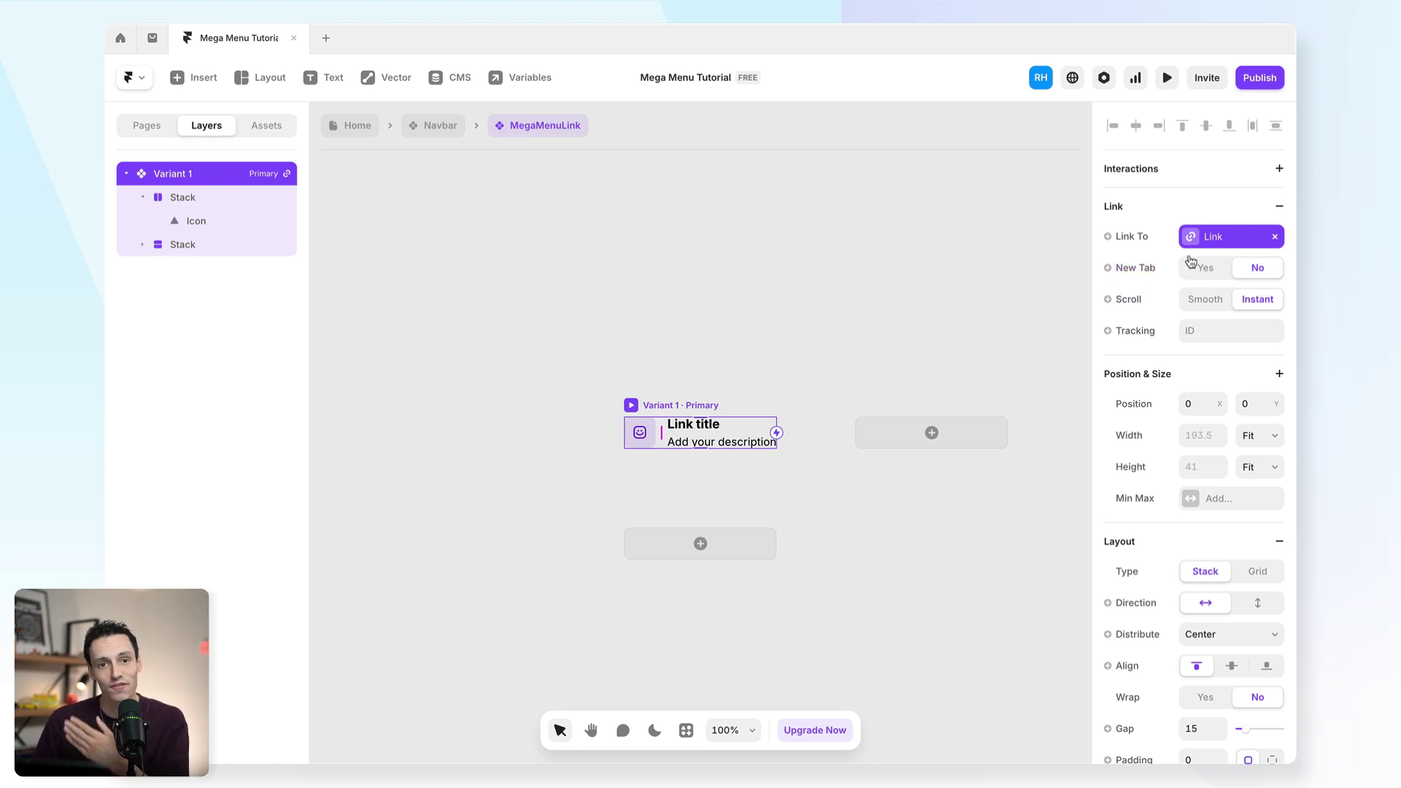
- Connect the Link title text's content to a new plain text variable named Title
left_click(699, 425)
left_click(1132, 369)
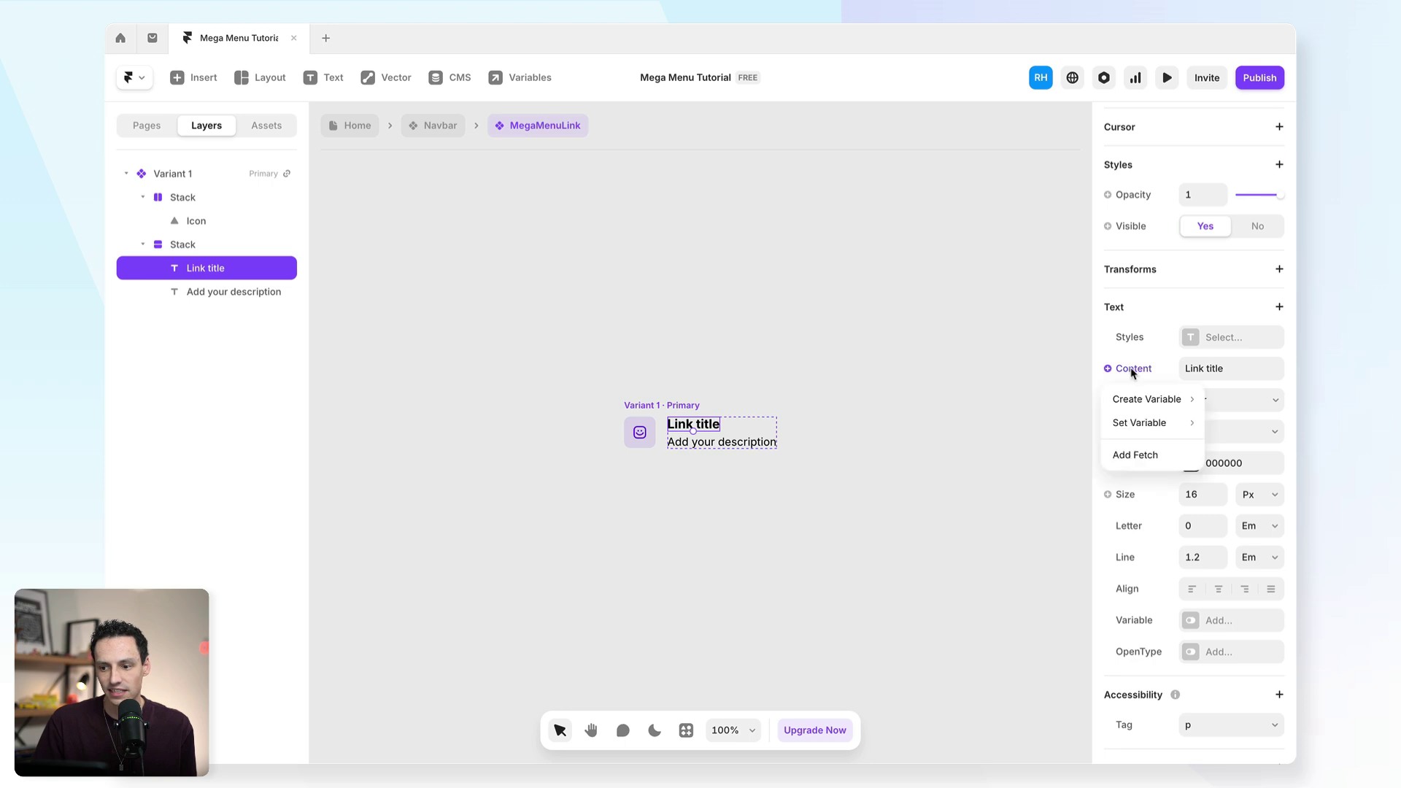
mouse_move(1138, 398)
left_click(1037, 399)
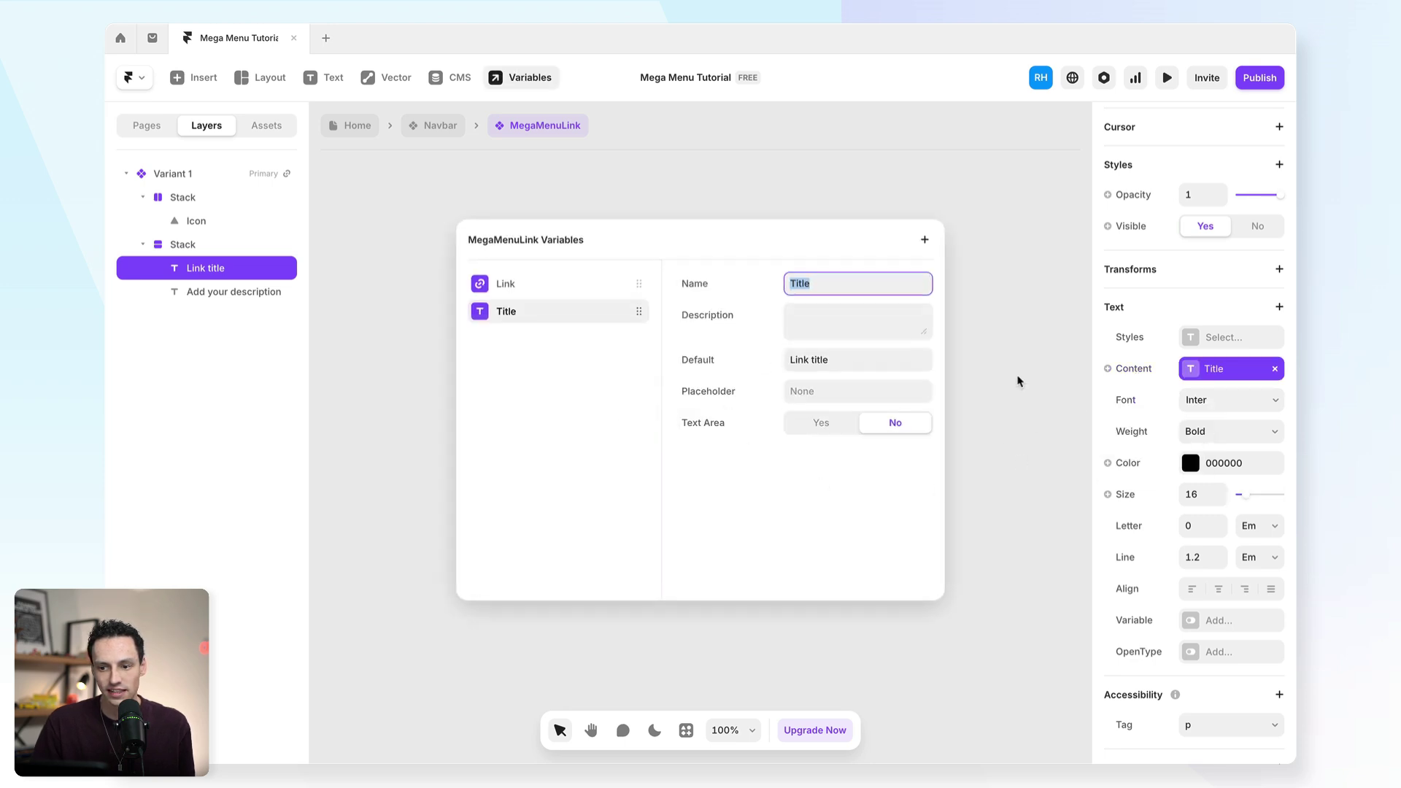
left_click(983, 374)
- Connect the "Add your description" text's content to a new plain text variable named Description
left_click(687, 445)
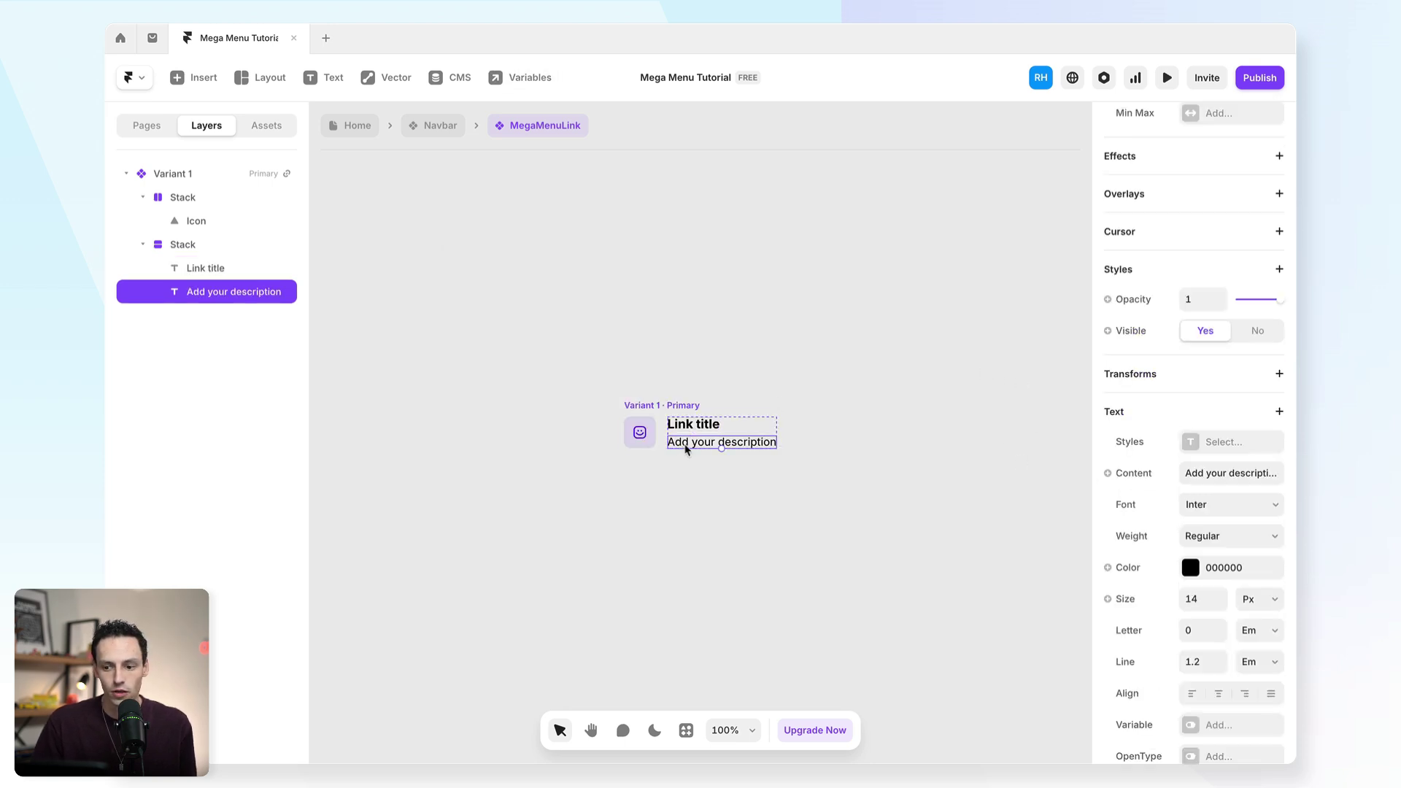
left_click(1128, 474)
mouse_move(1144, 504)
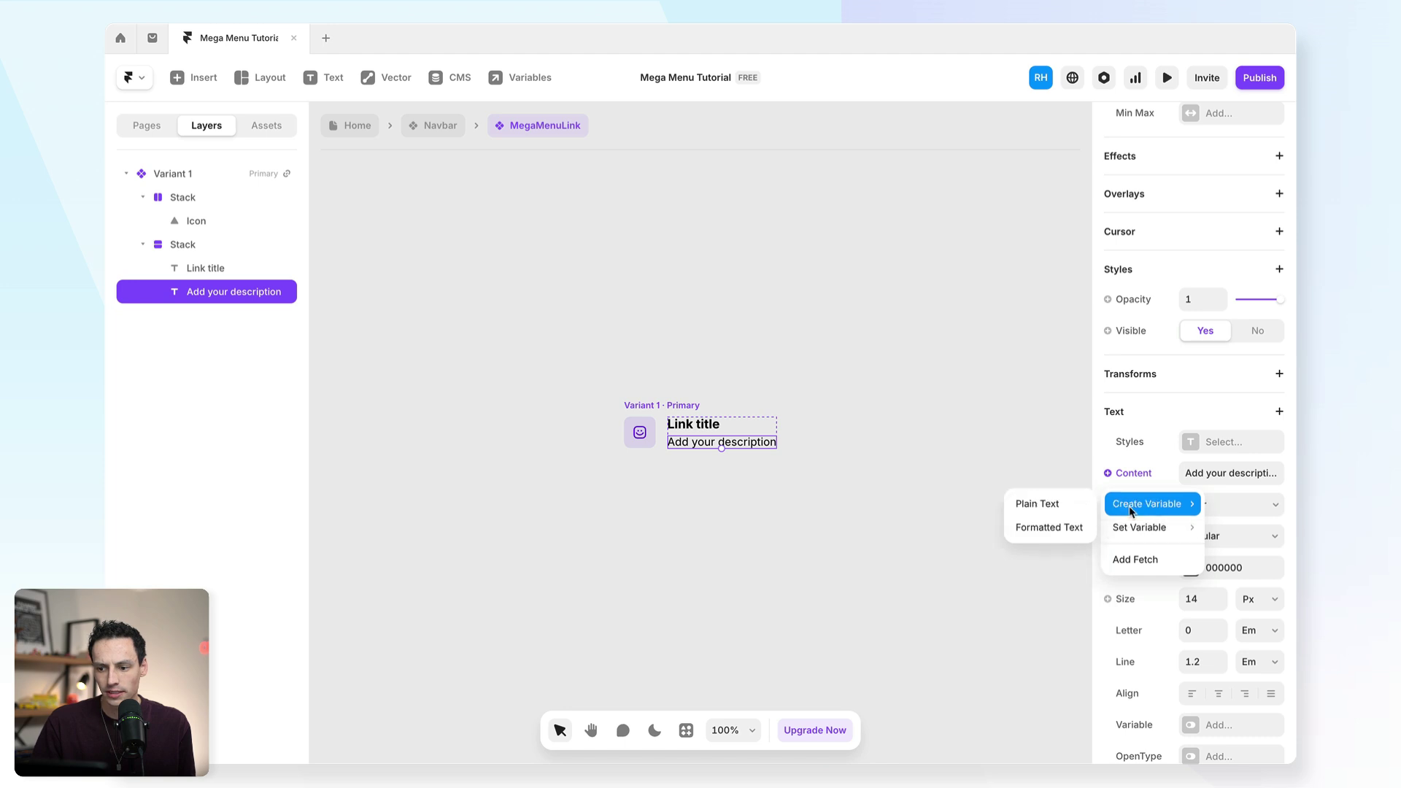
left_click(1037, 504)
type("Desc")
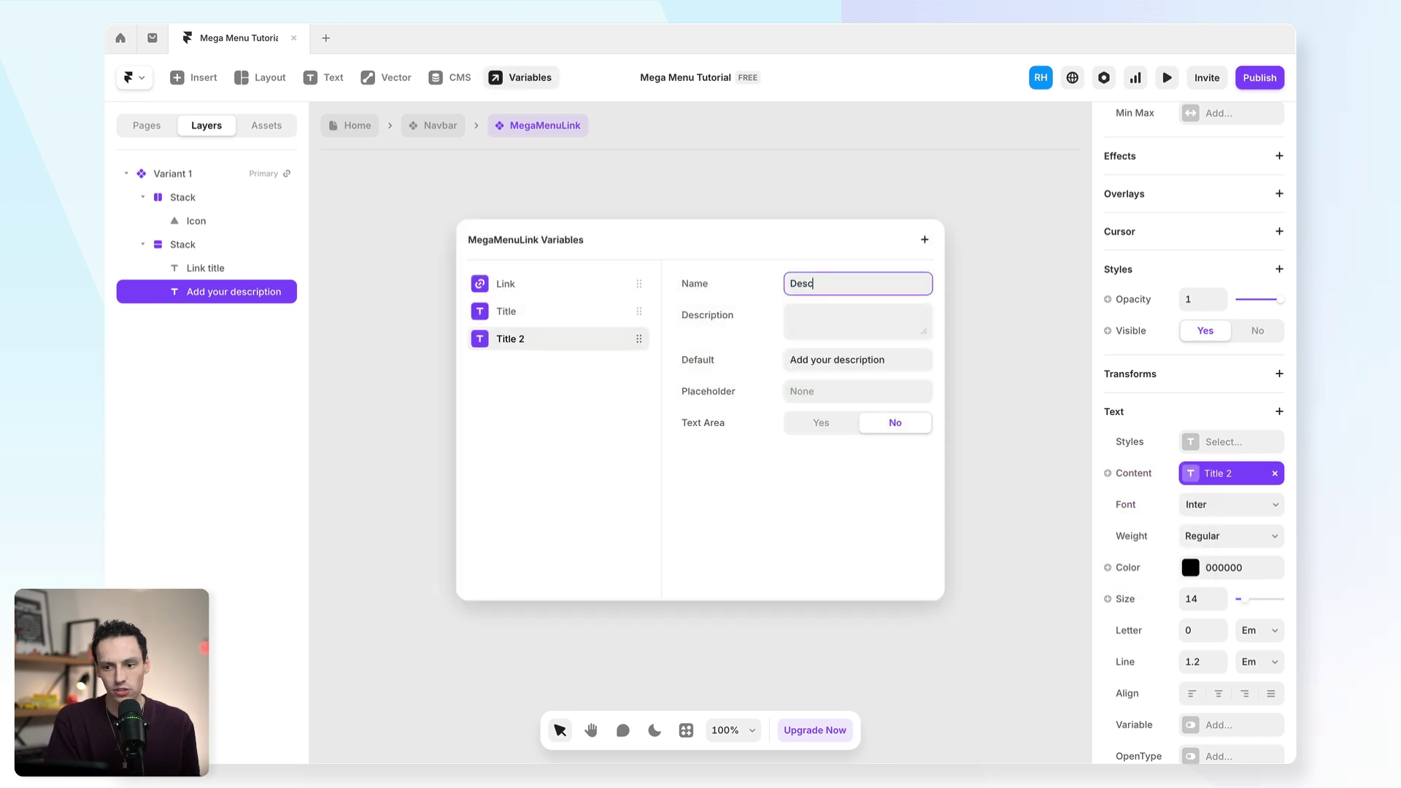
type("ription")
left_click(1036, 479)
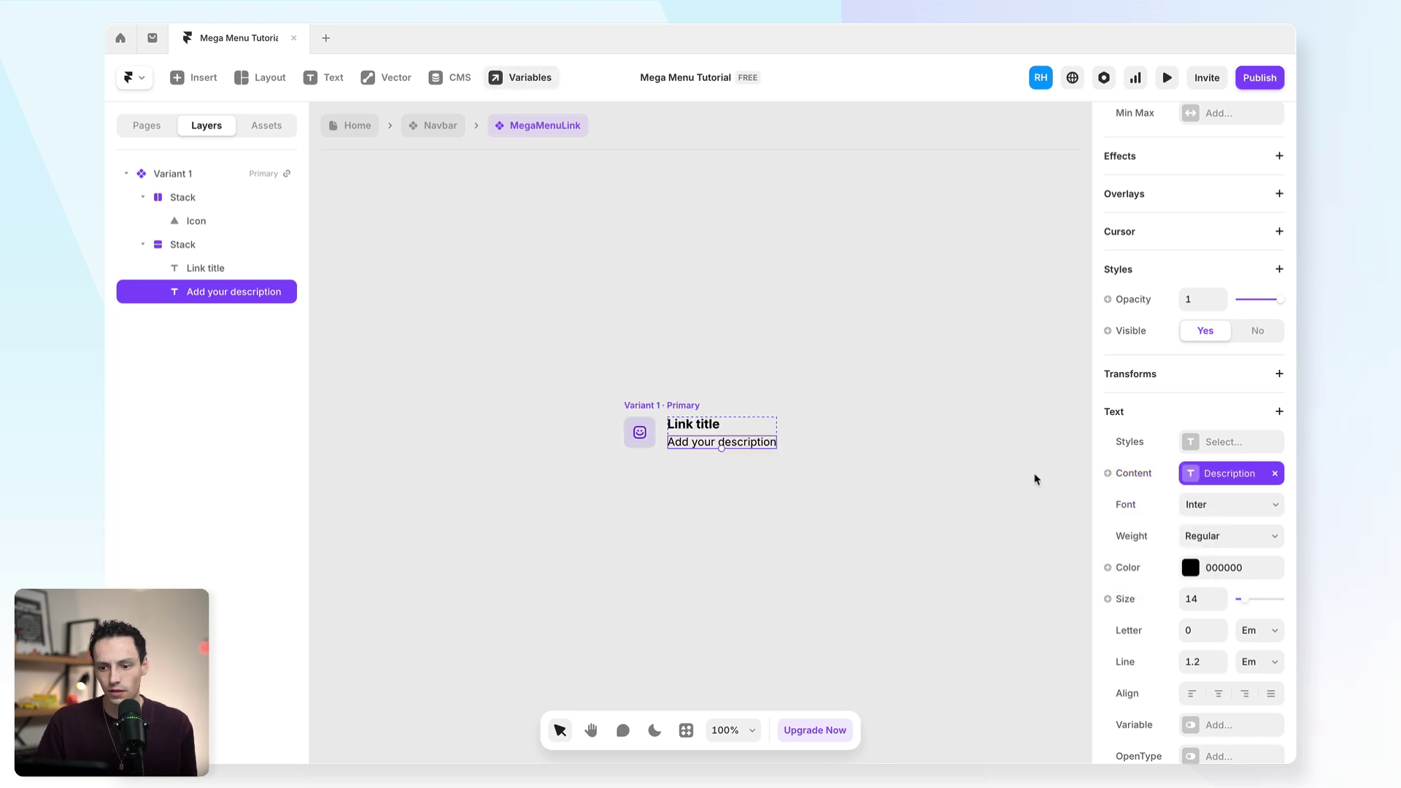
- Connect the icon layer's icon choice to a new component variable named Icon
left_click(639, 432)
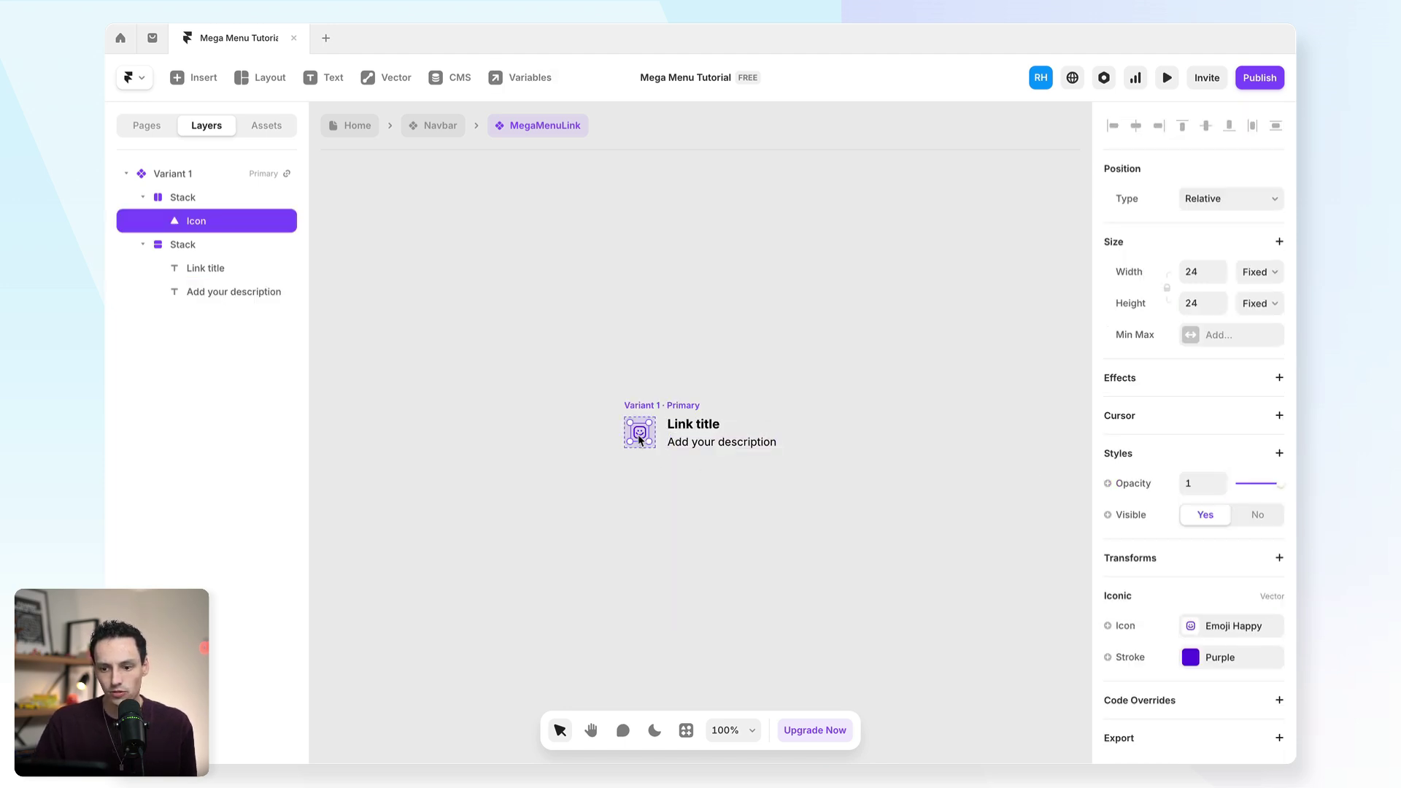
left_click(1118, 626)
left_click(1123, 651)
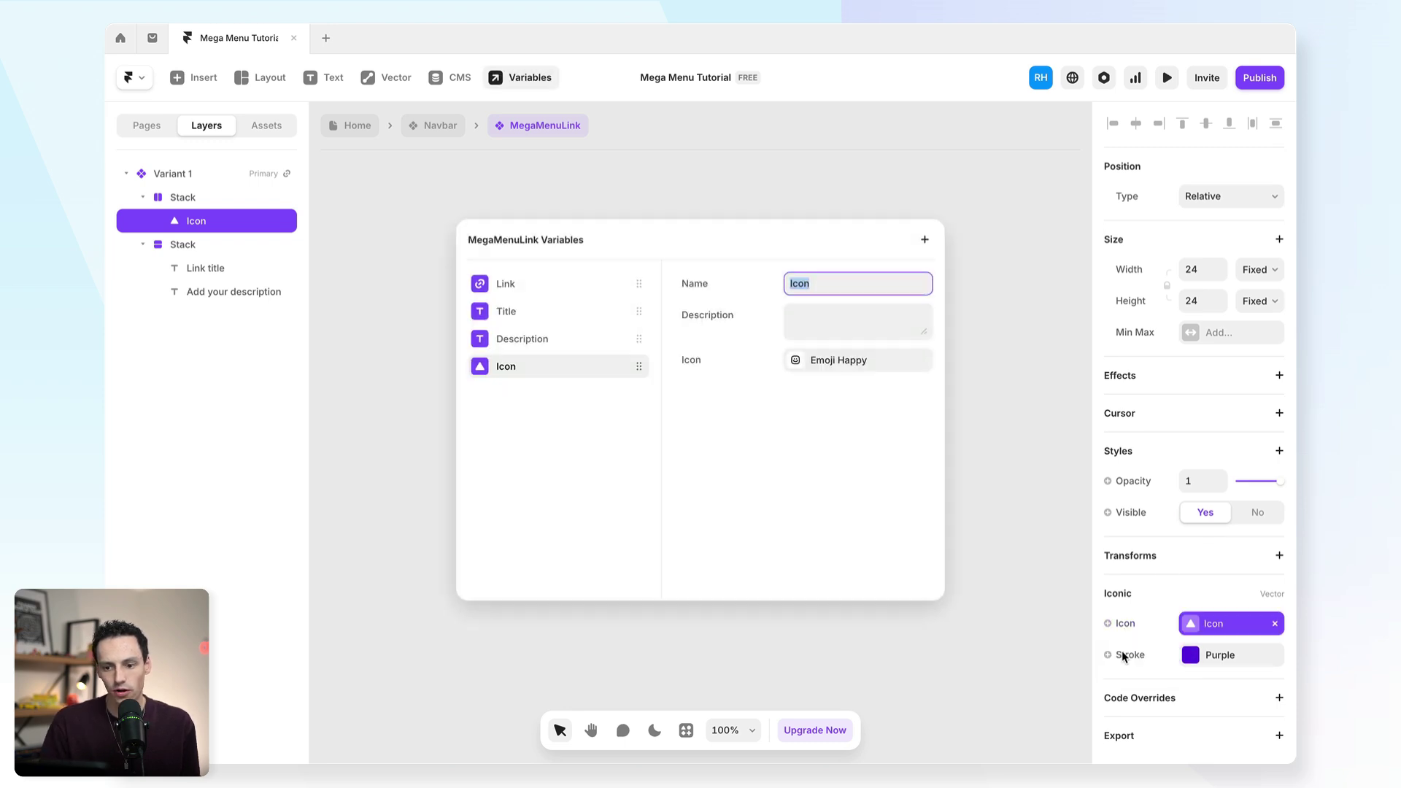
left_click(1063, 528)
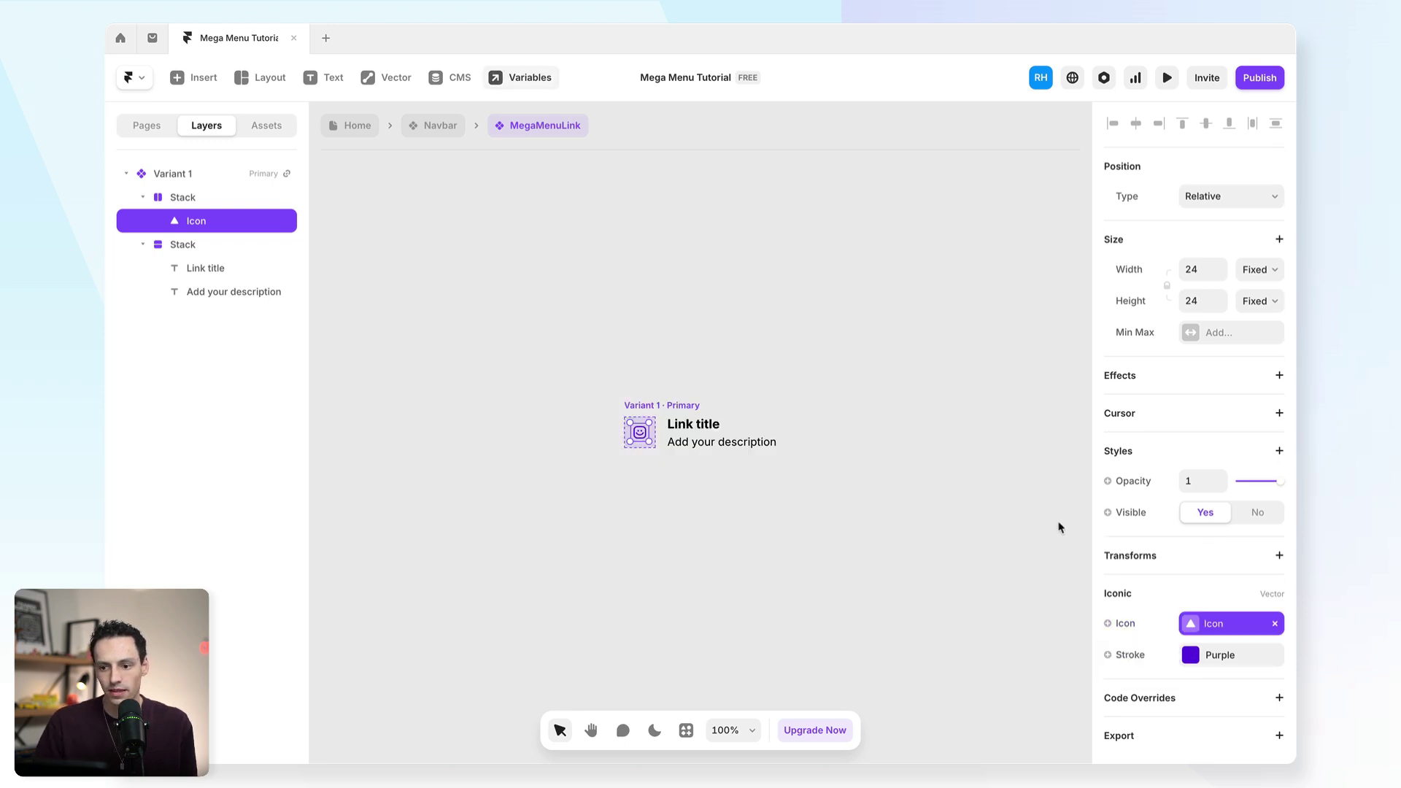
- Connect the icon stack's visibility to a new variable "Icon?" described "Do we want to show an icon?" and move it first among the variables
left_click(633, 467)
left_click(206, 206)
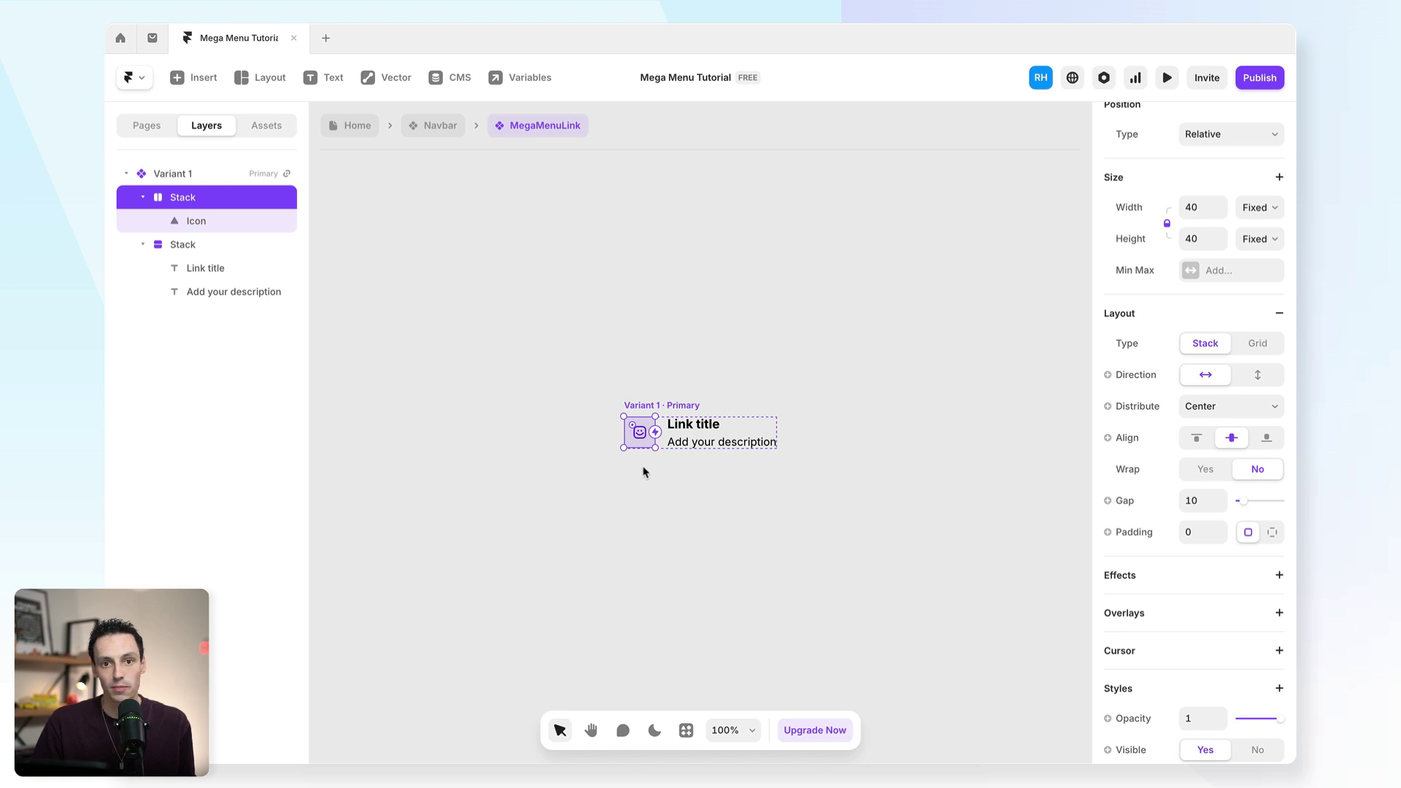
scroll(645, 472, "up", 5)
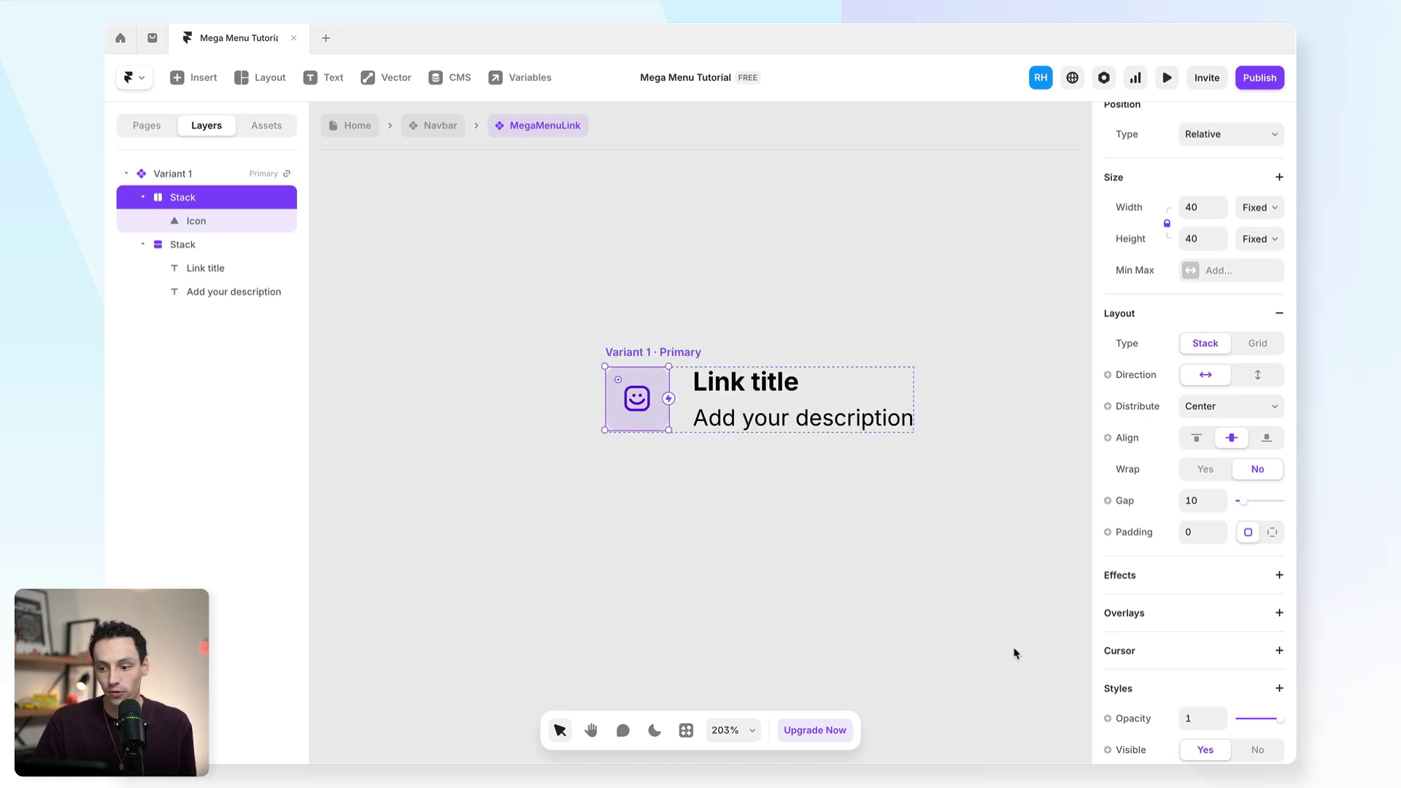
scroll(1176, 594, "down", 6)
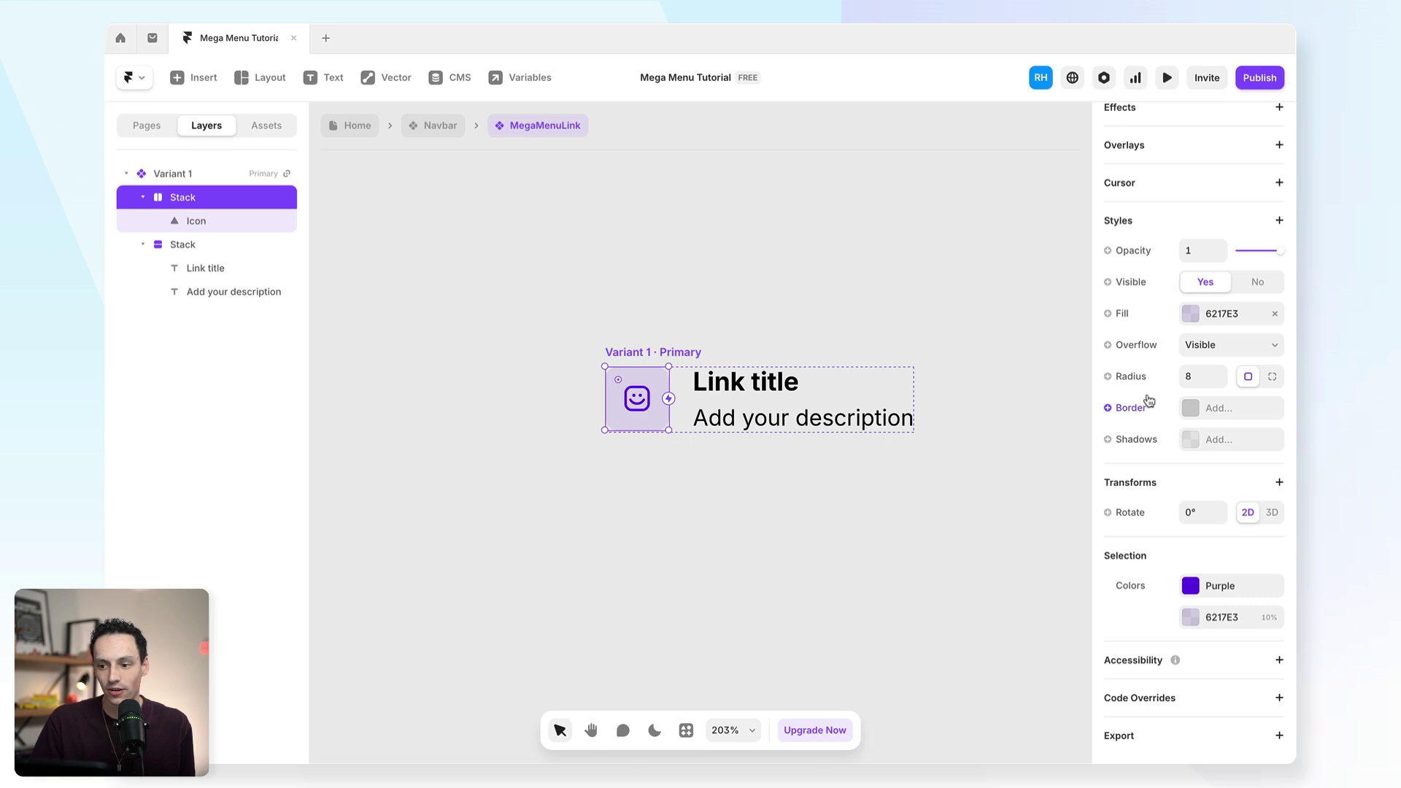
left_click(1138, 286)
left_click(1140, 344)
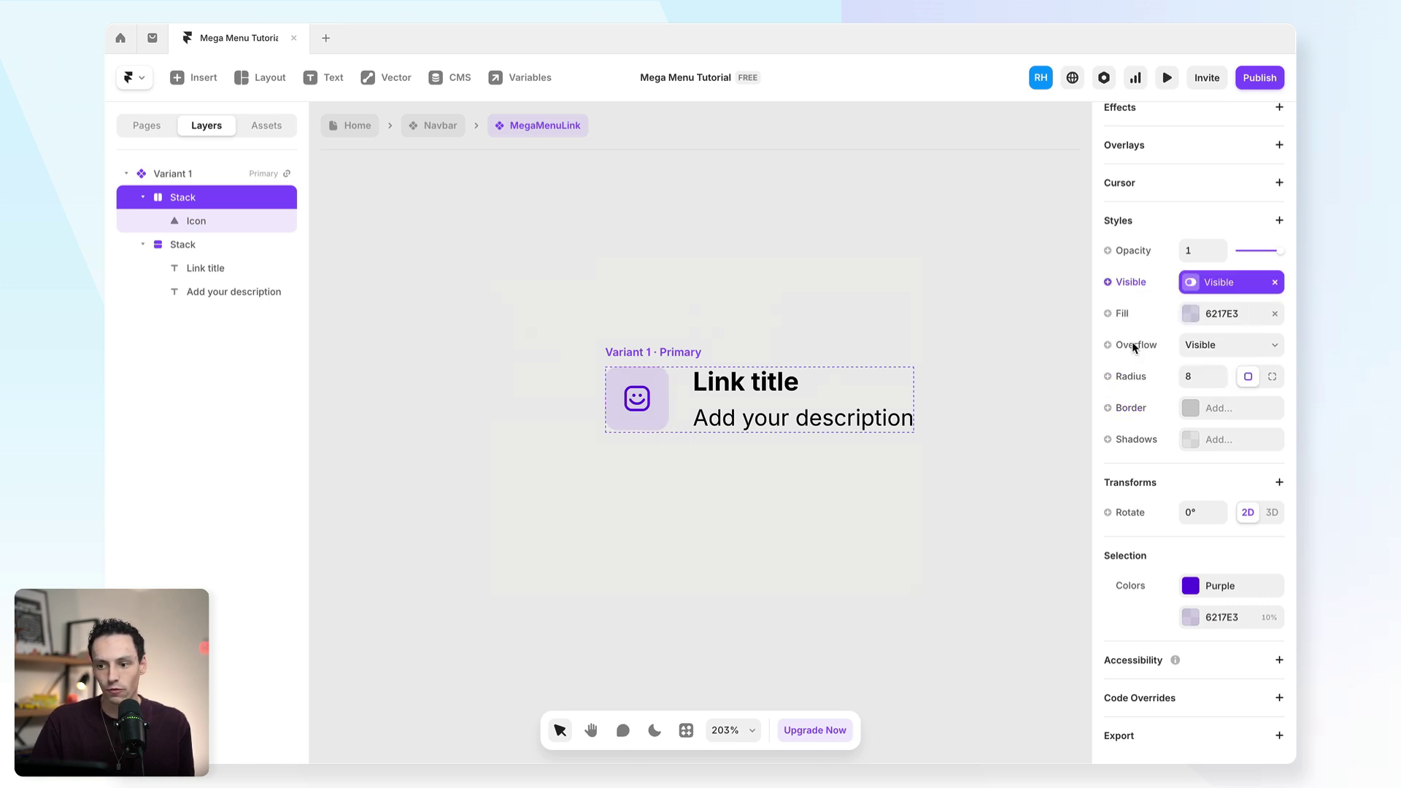
key("BackSpace")
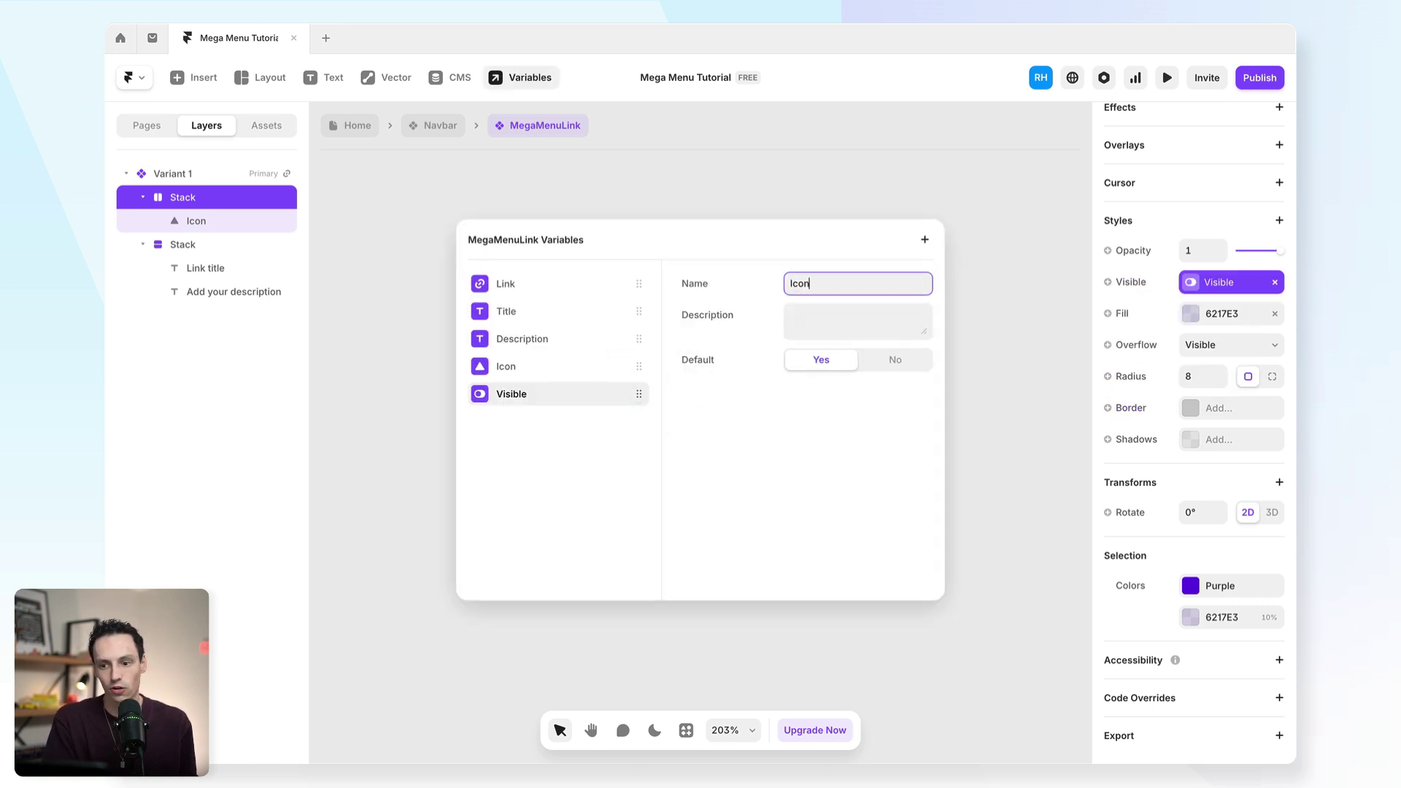
left_click(856, 328)
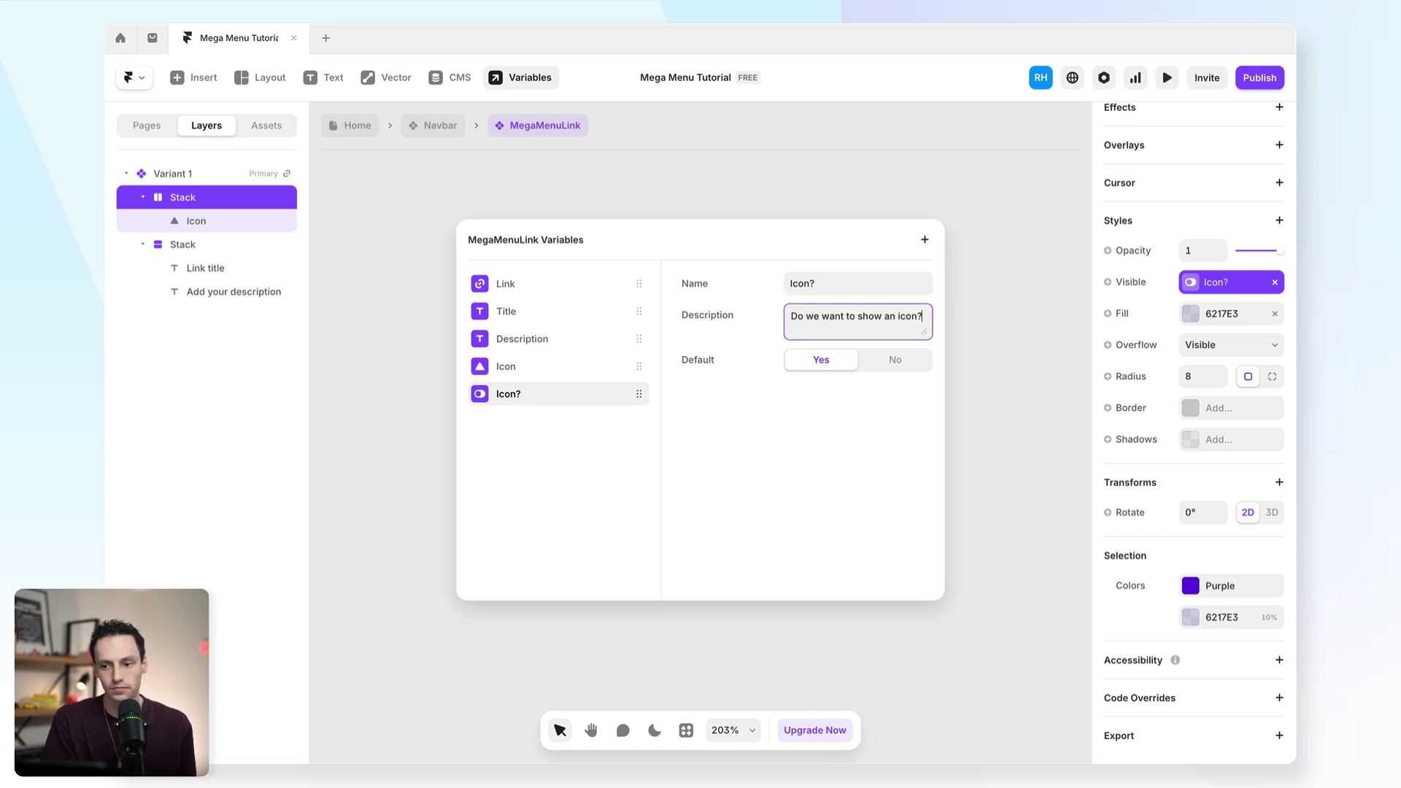
left_click_drag(638, 394, 627, 281)
left_click(615, 182)
- Return to the Navbar and examine the properties offered by the MegaMenuLink instance in the Product overlay
left_click(438, 127)
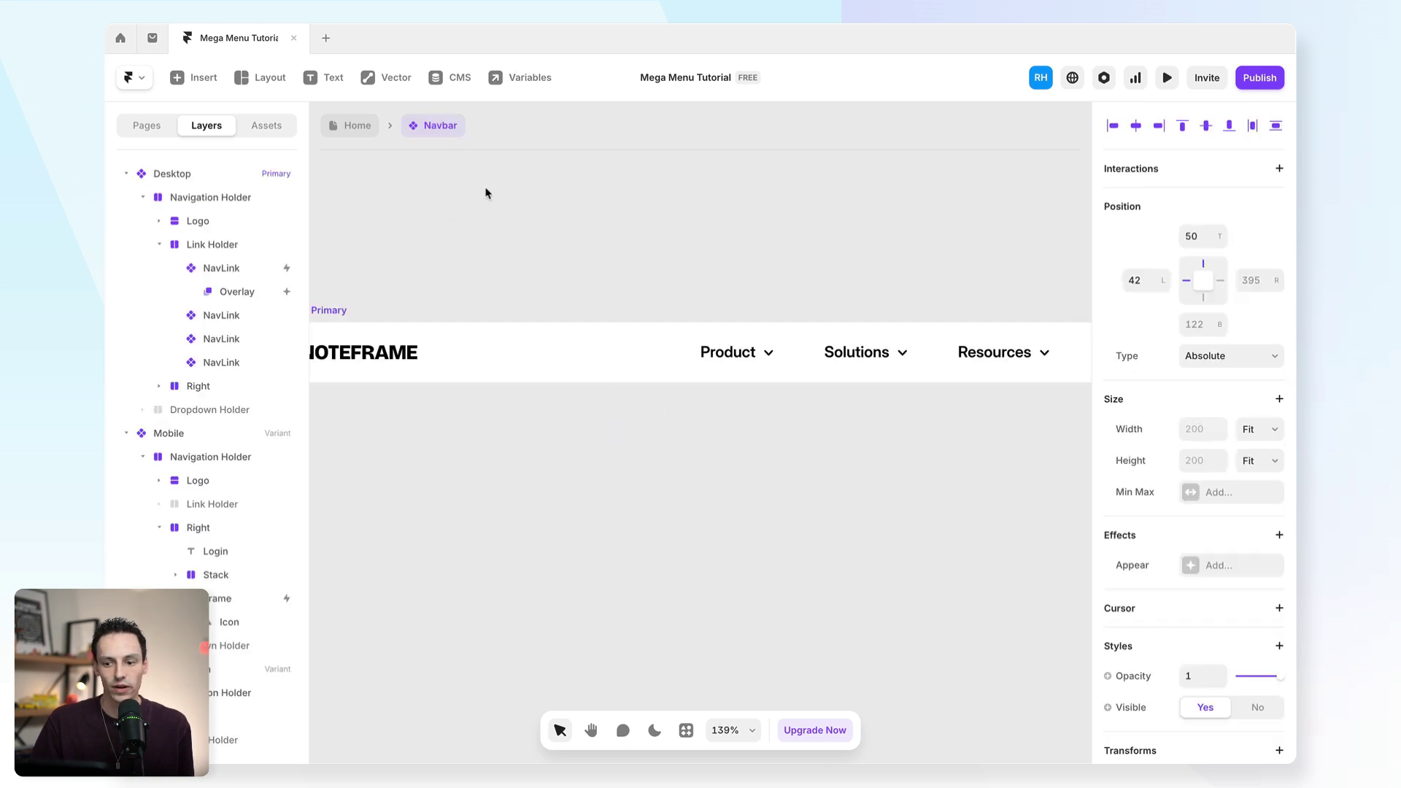
left_click(234, 294)
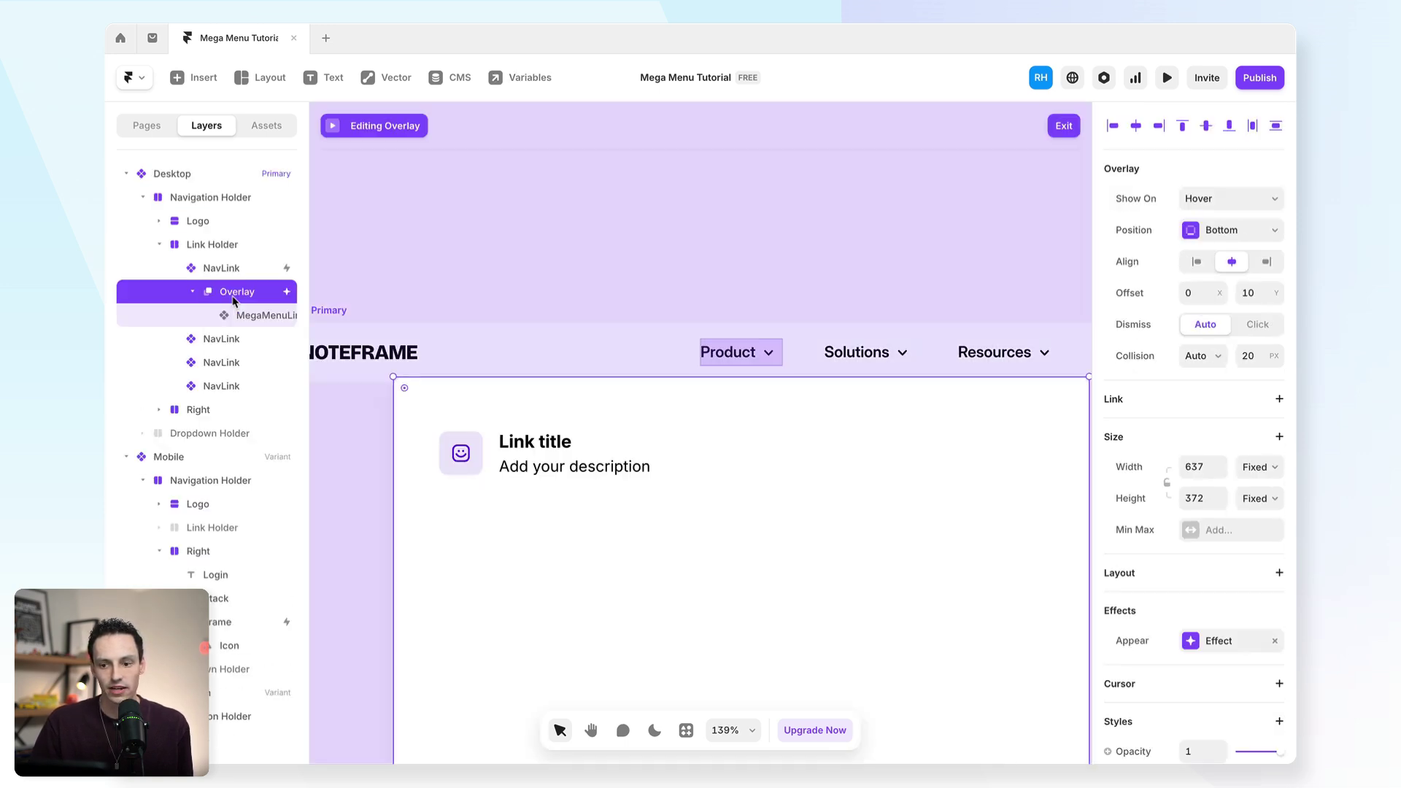
left_click(574, 452)
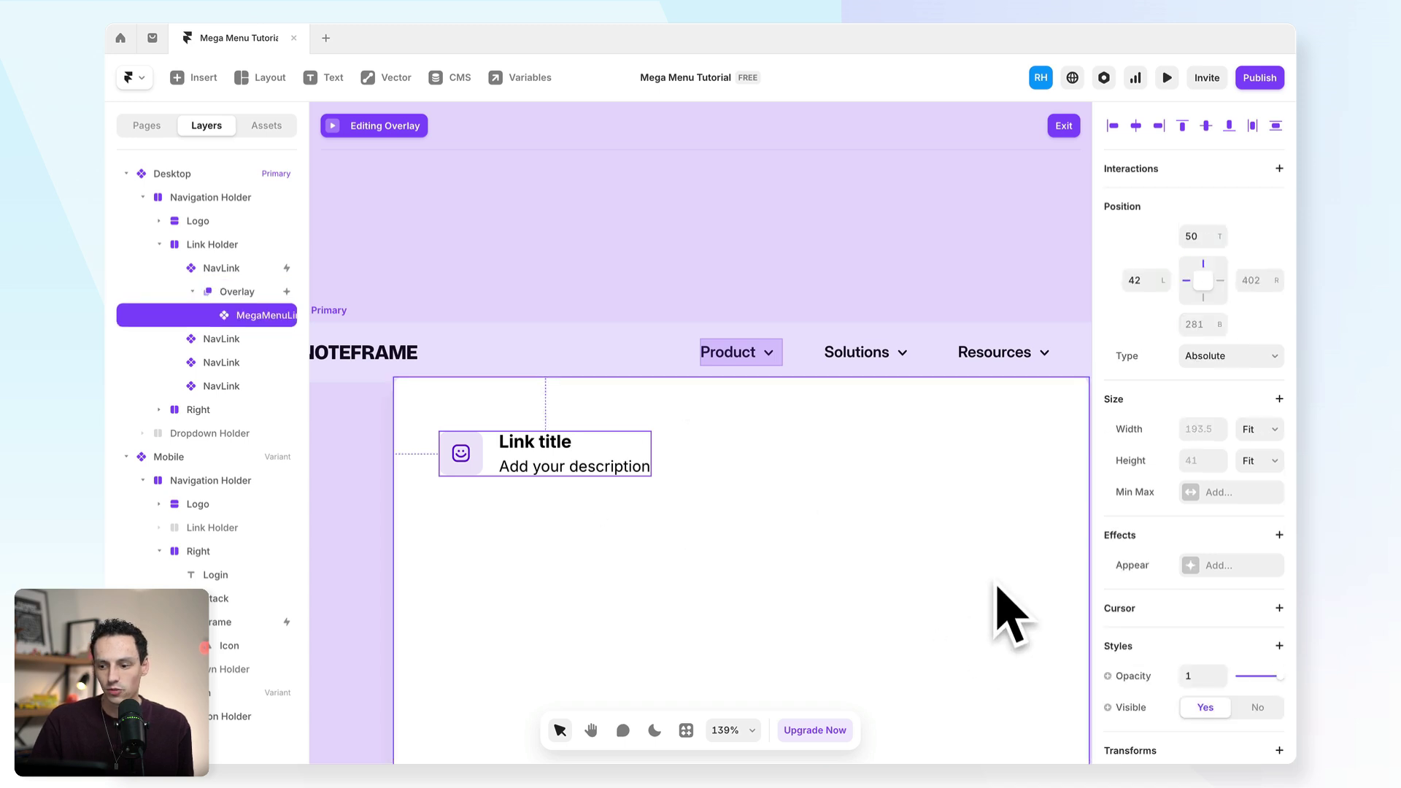
scroll(1216, 554, "down", 5)
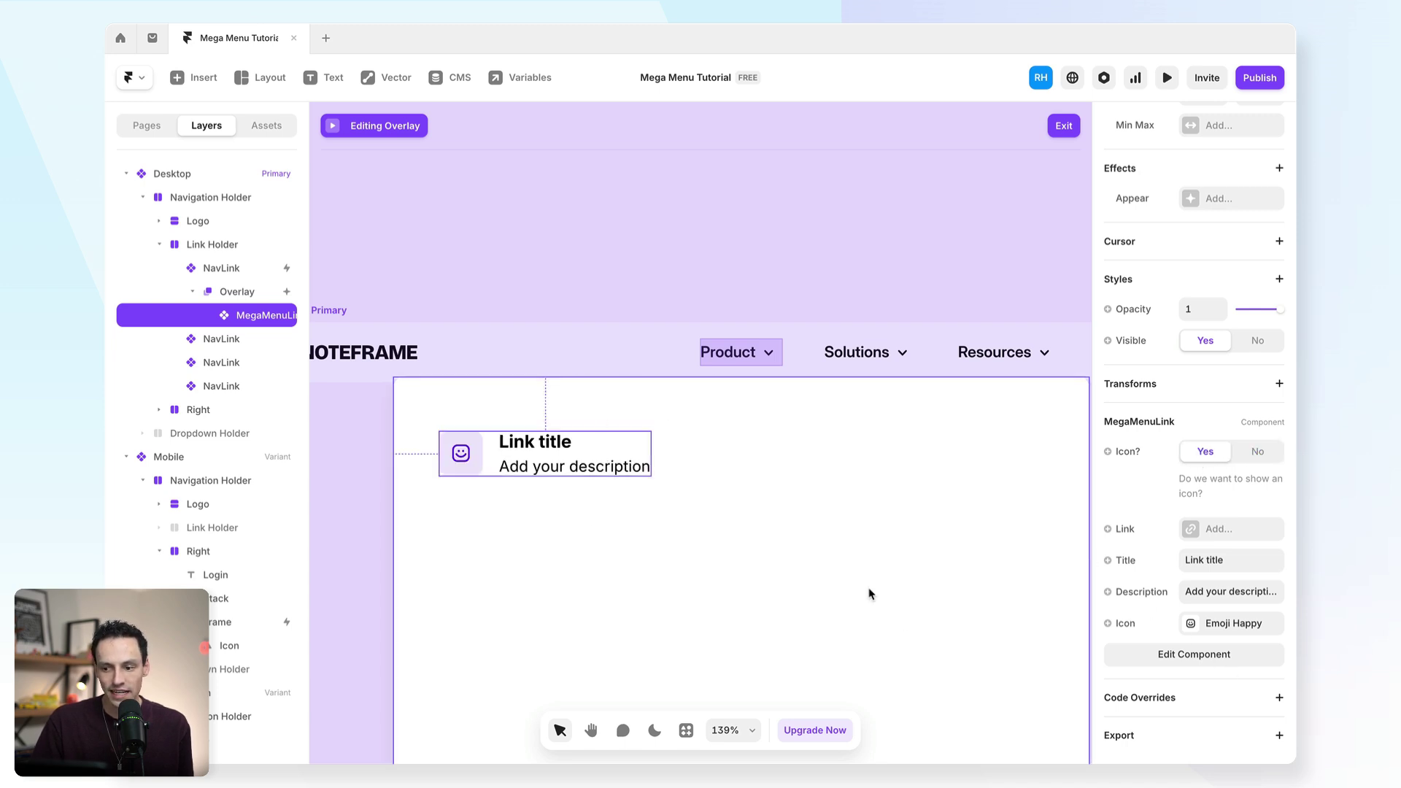
- Edit the MegaMenuLink component and set the primary variant's padding to 5
left_click(1200, 656)
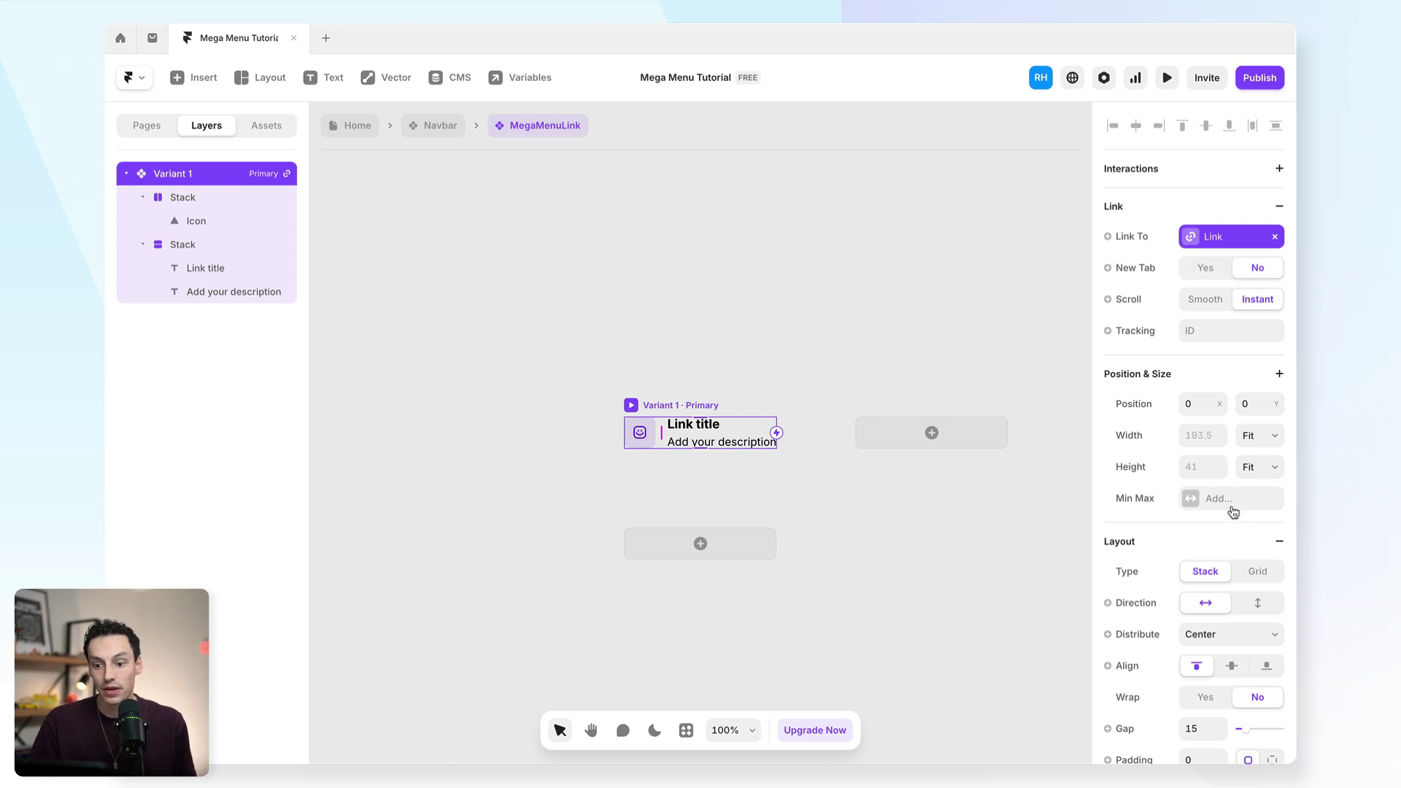
scroll(1233, 512, "down", 4)
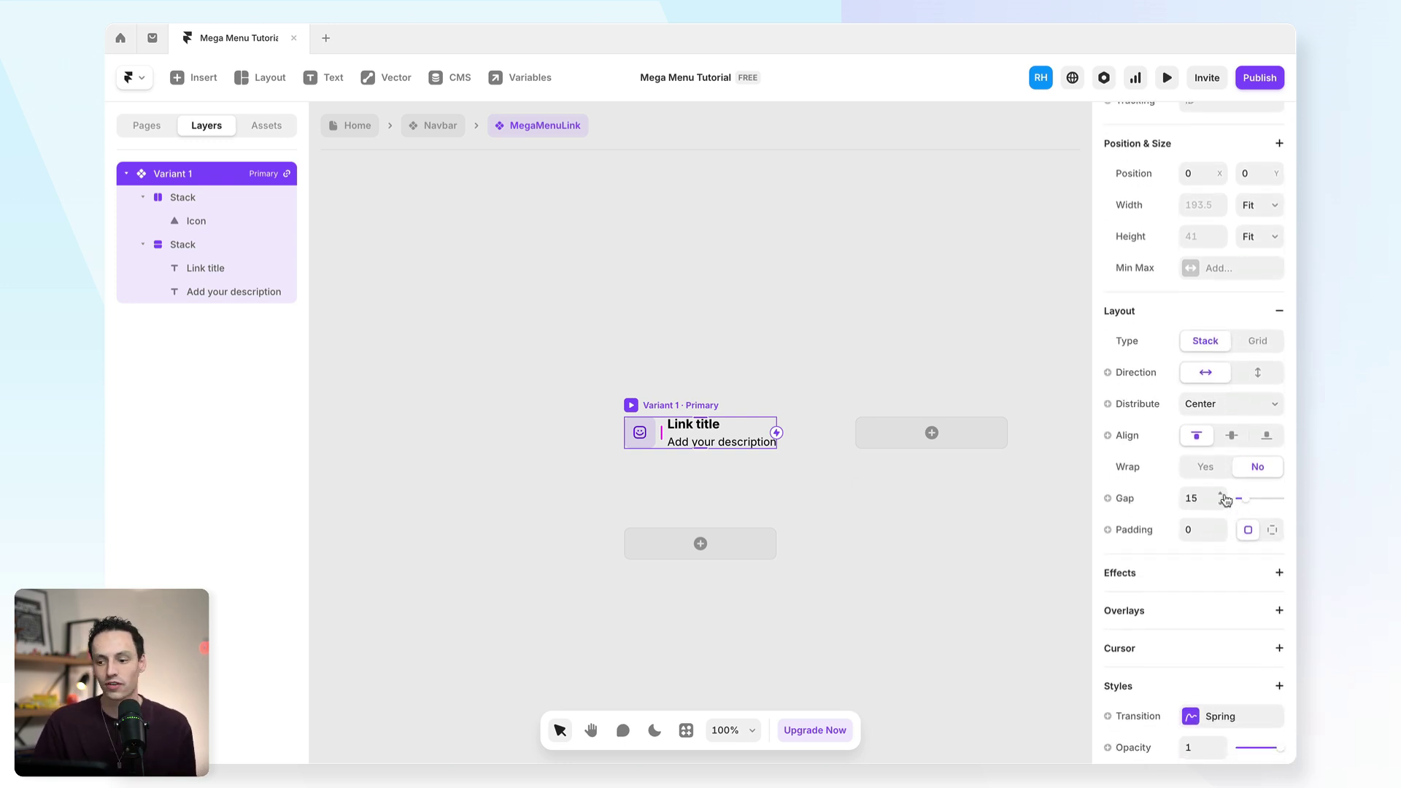
left_click(1201, 531)
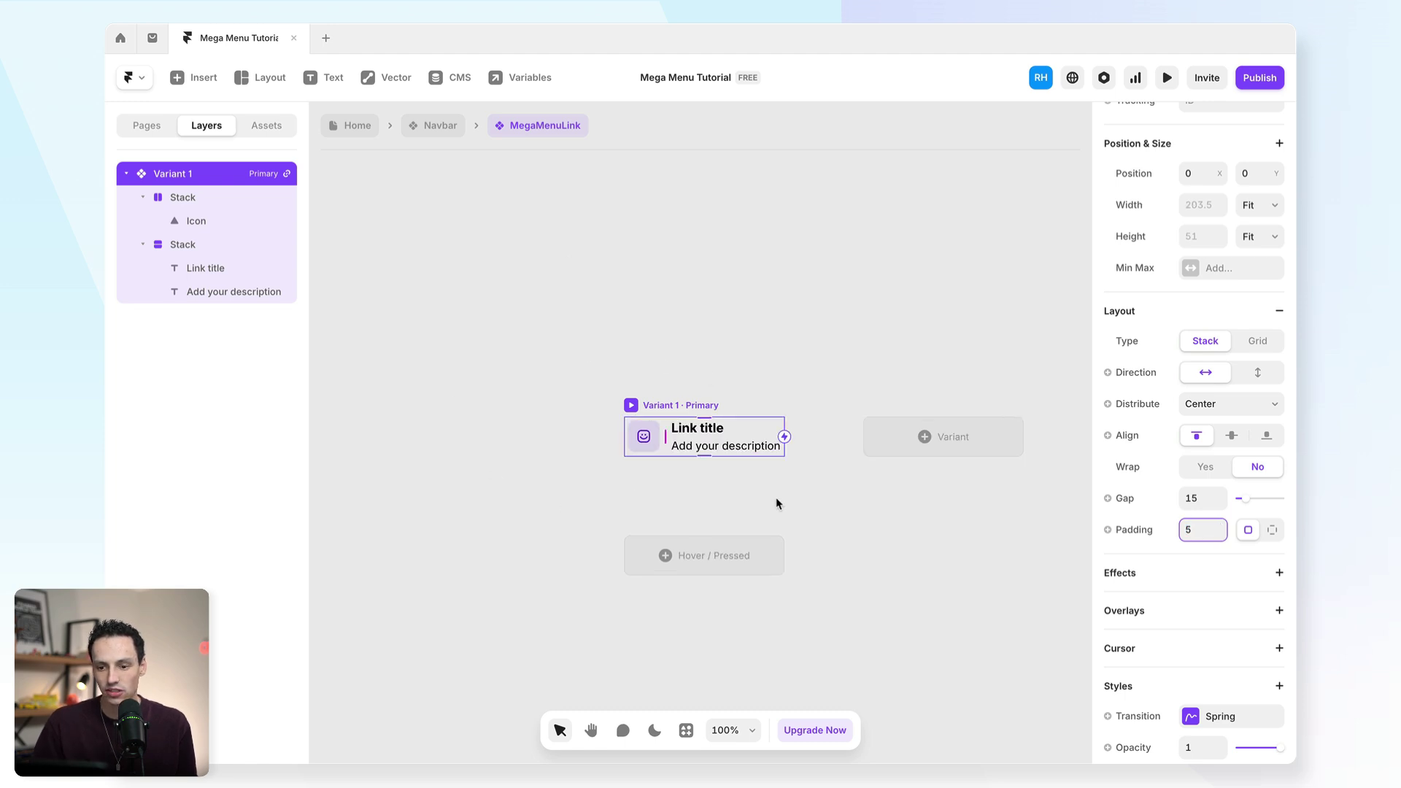
- Add a Hover variant to MegaMenuLink and give it a light grey E6E6E6 fill
left_click(717, 556)
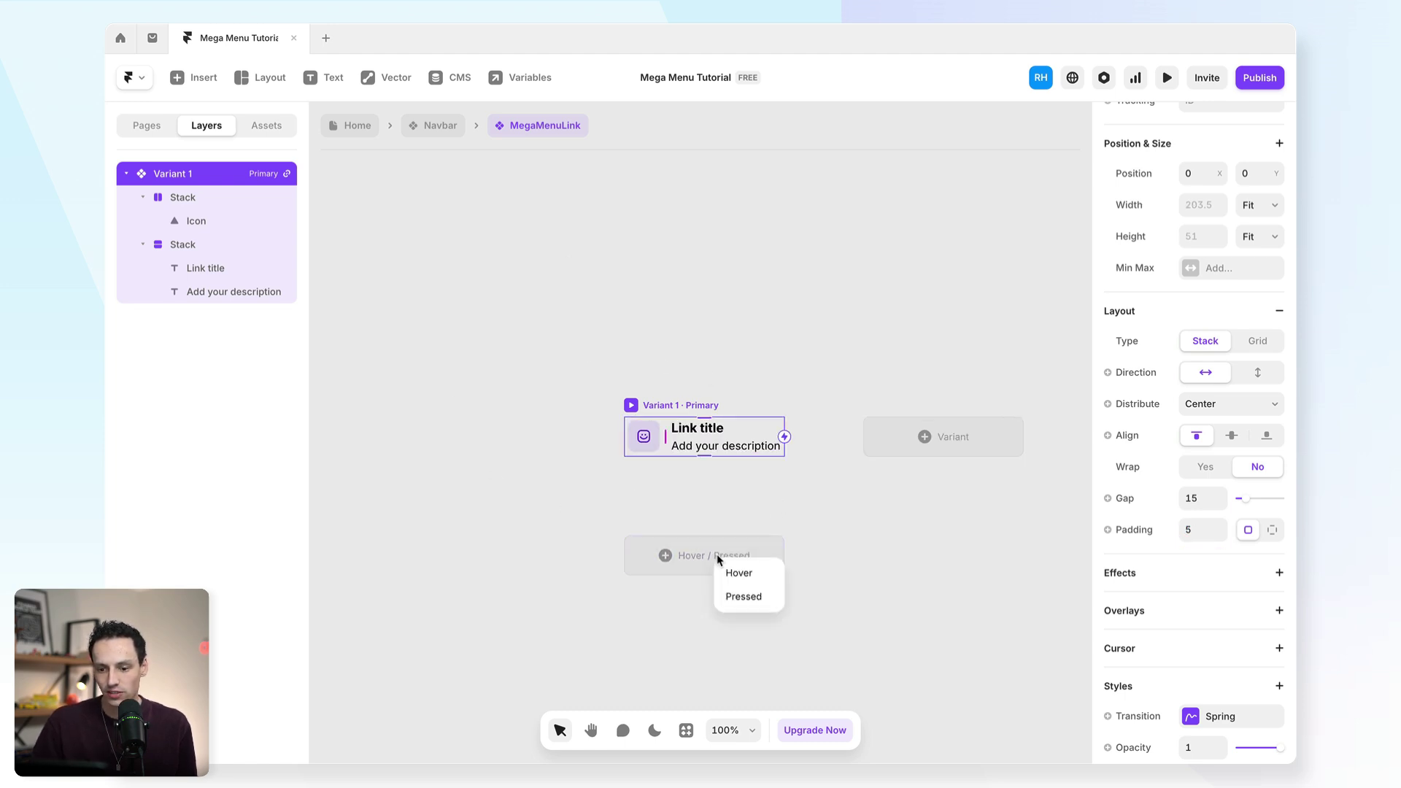
left_click(738, 575)
scroll(1197, 577, "down", 5)
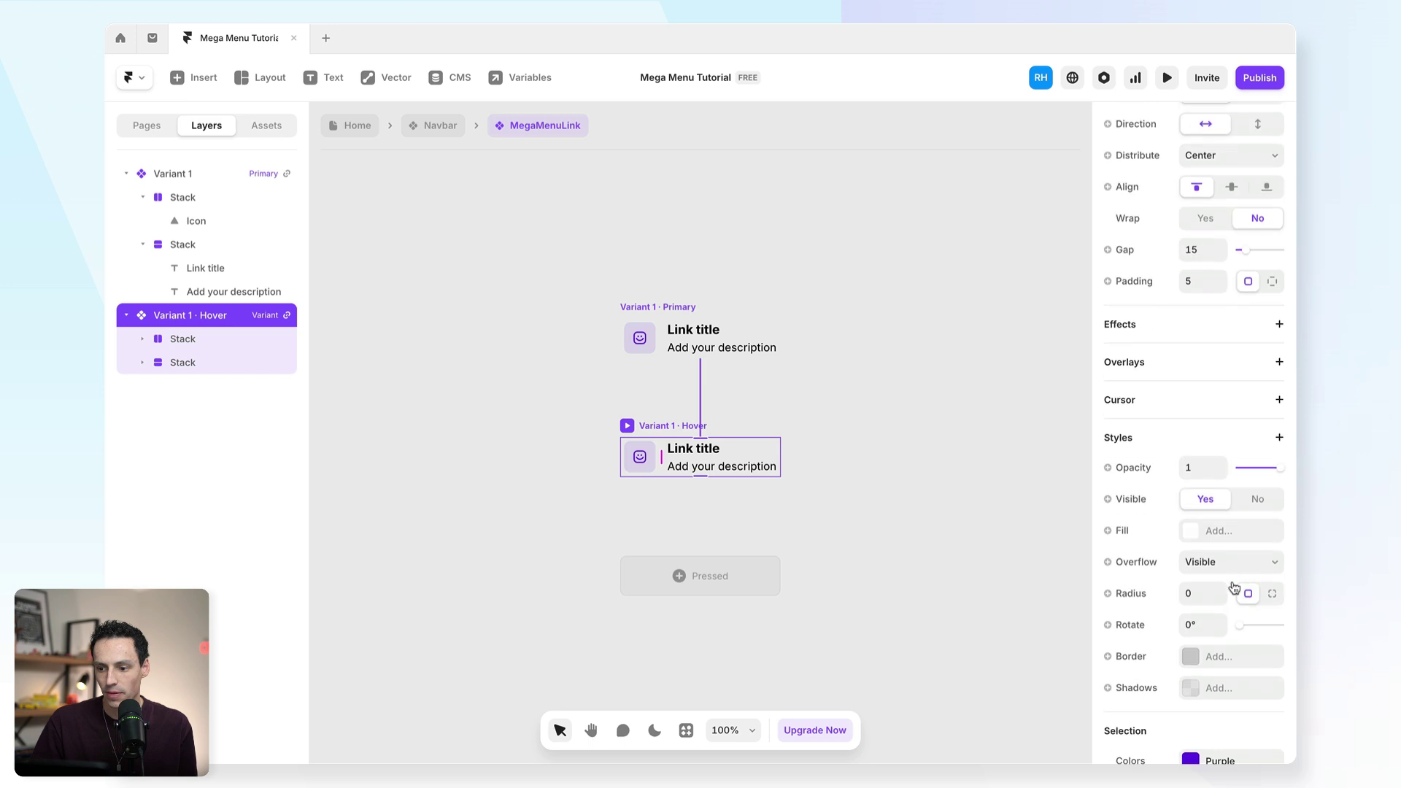
left_click(1196, 533)
left_click_drag(901, 442, 888, 443)
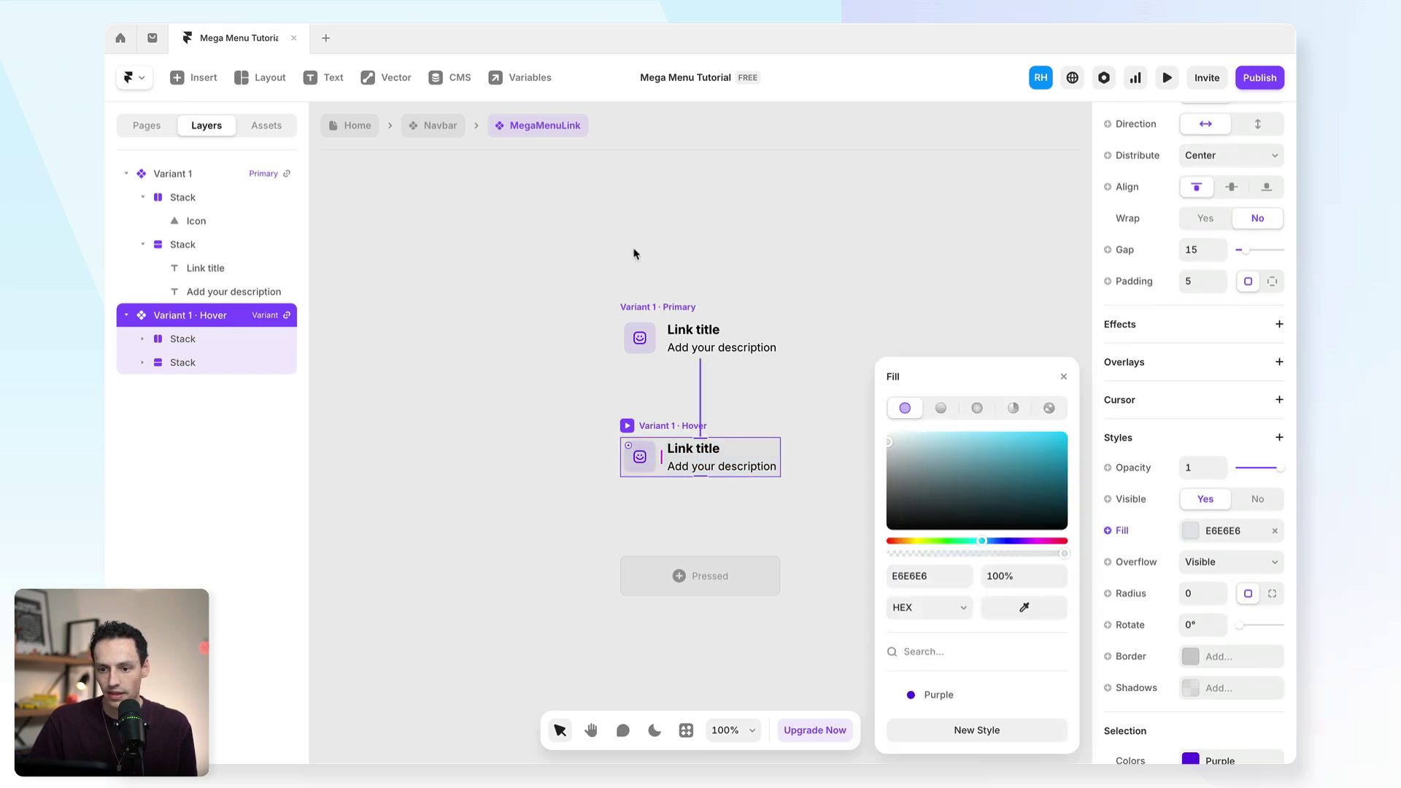
- Set the corner radius of MegaMenuLink's primary variant to 8
left_click(644, 308)
scroll(1211, 567, "down", 5)
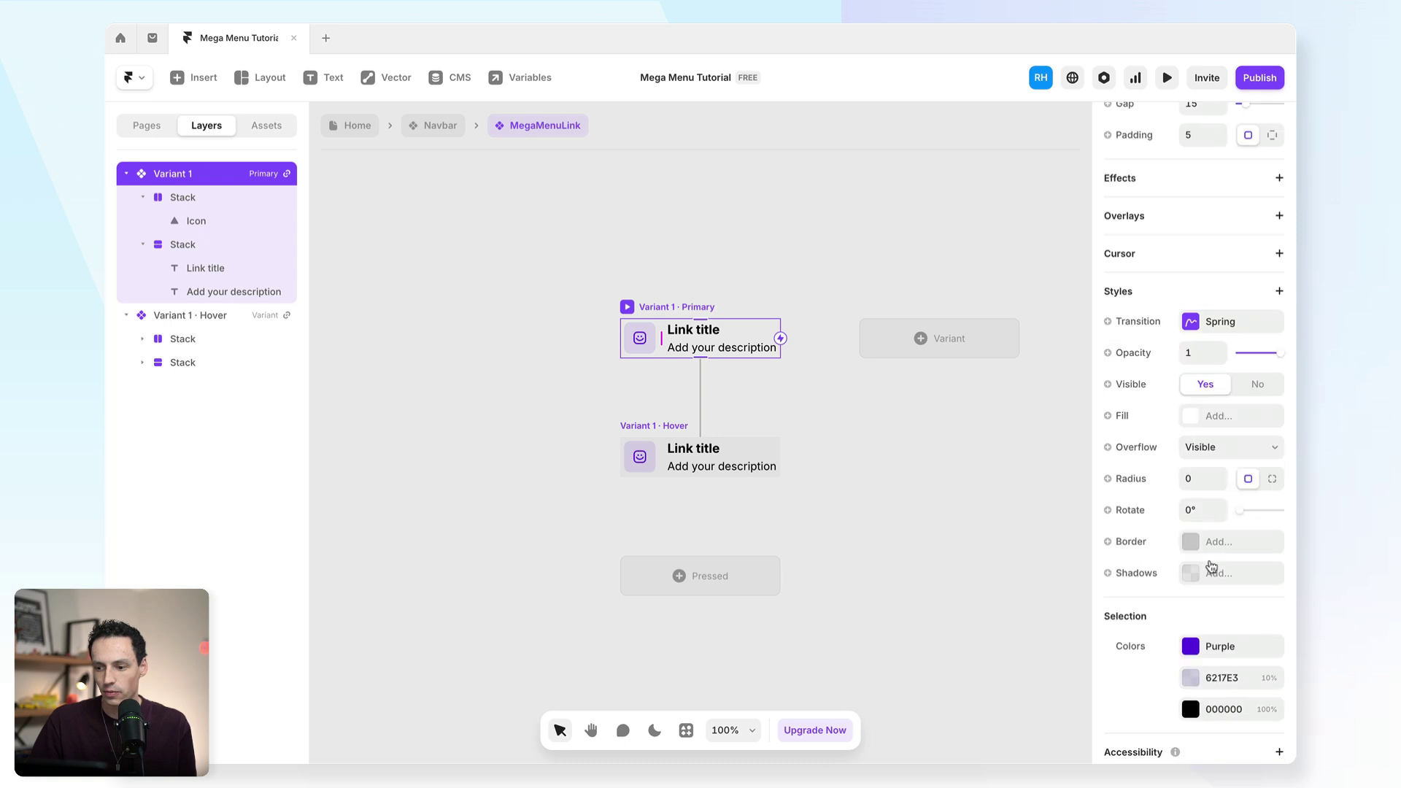
left_click(1201, 485)
type("8")
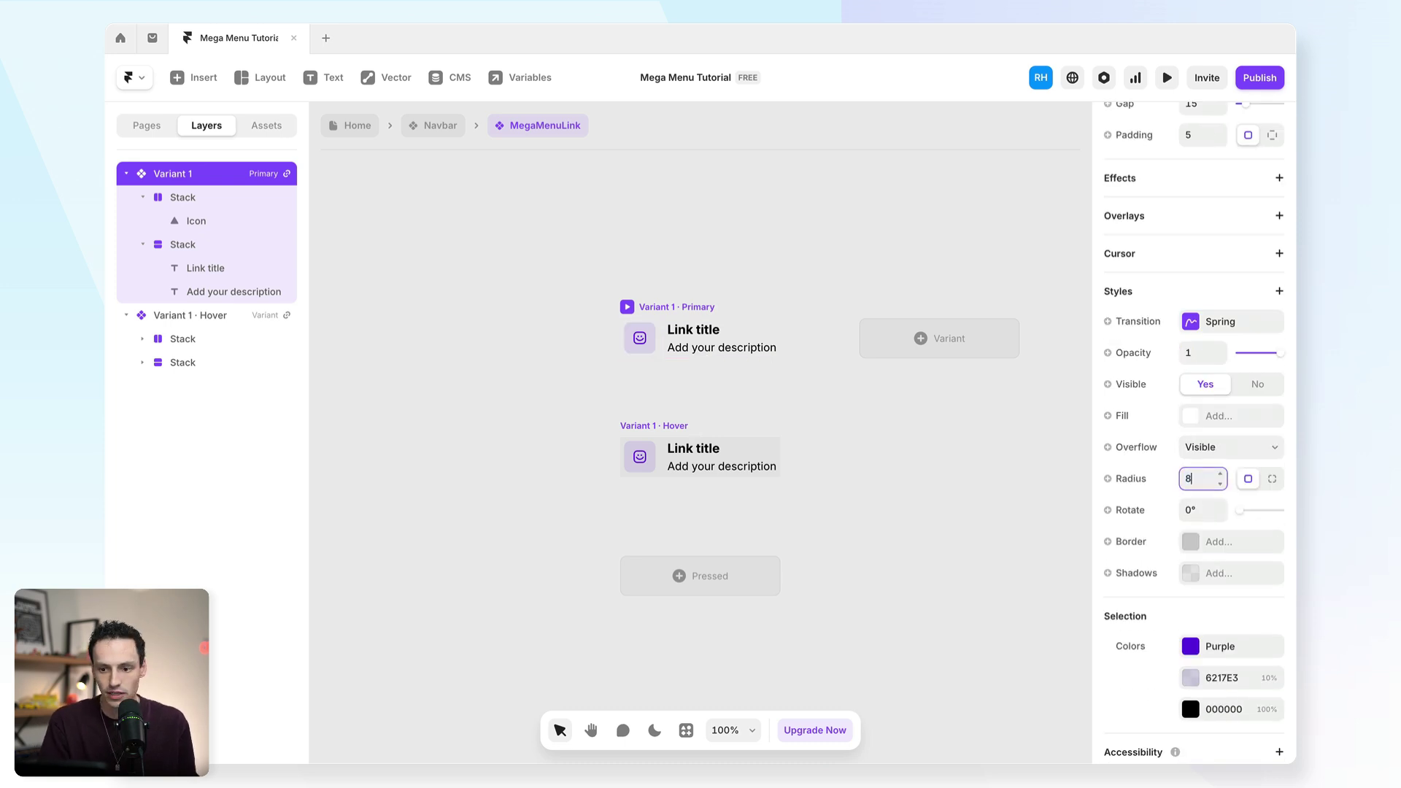
scroll(676, 431, "up", 5)
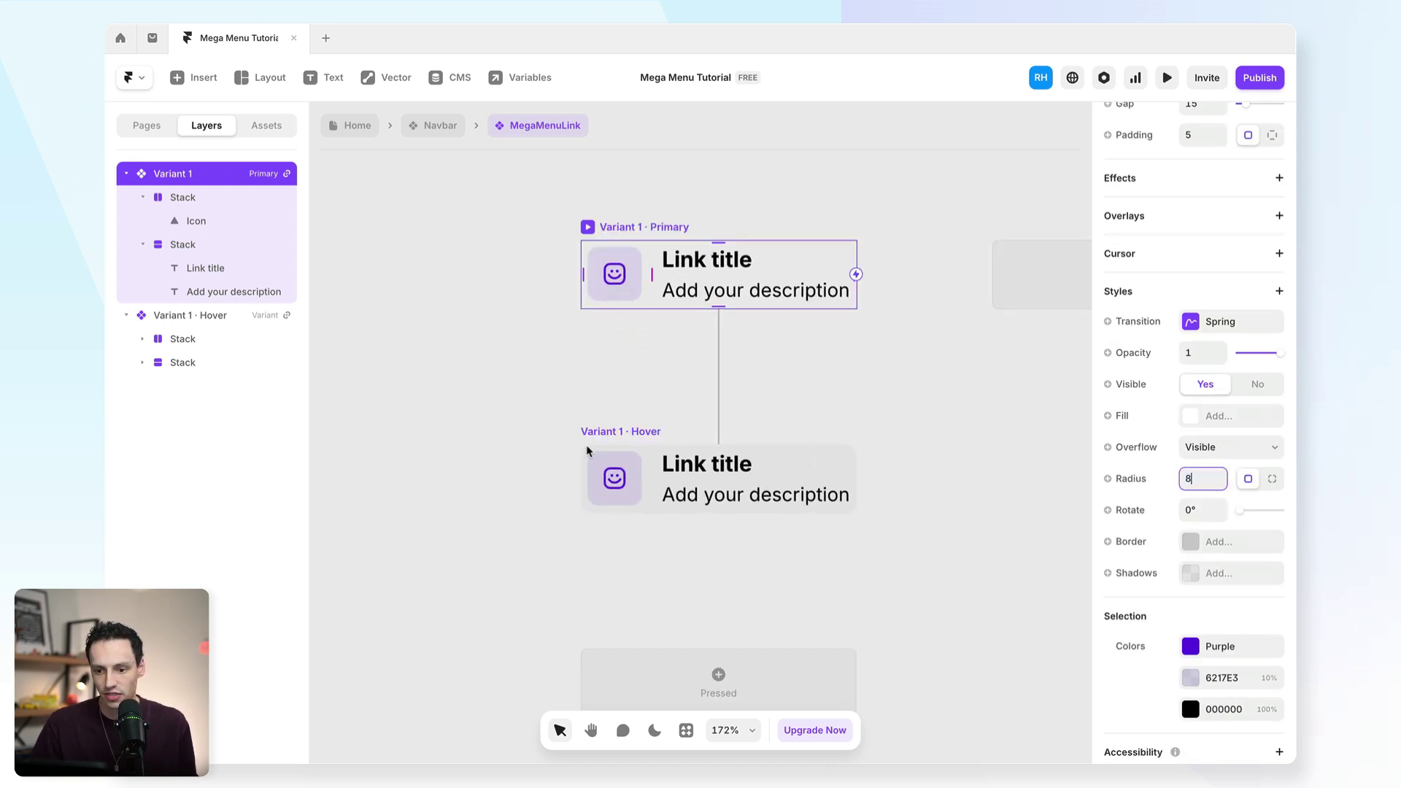
- Give the Hover variant's text stack individual side padding with 10 on the right
left_click(637, 446)
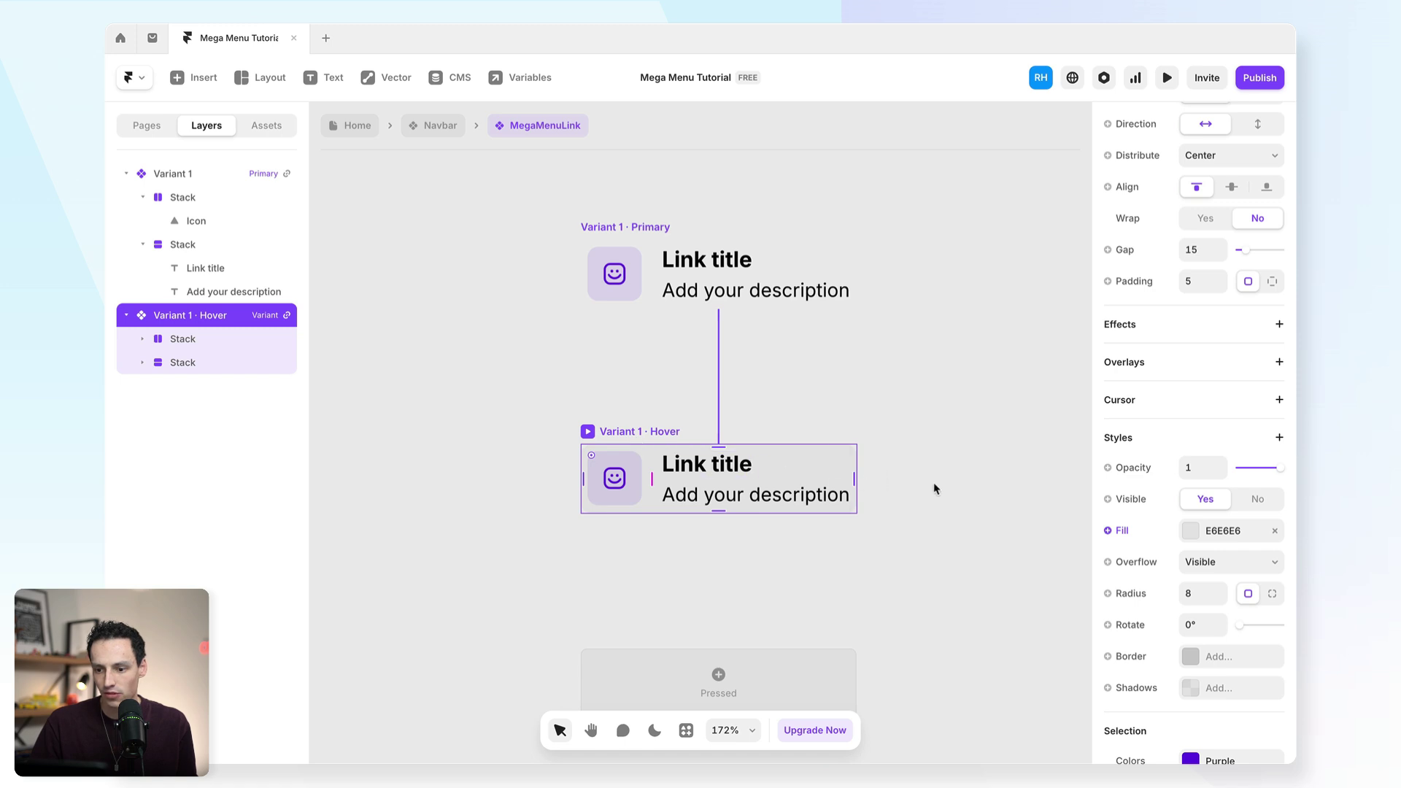
left_click(773, 478)
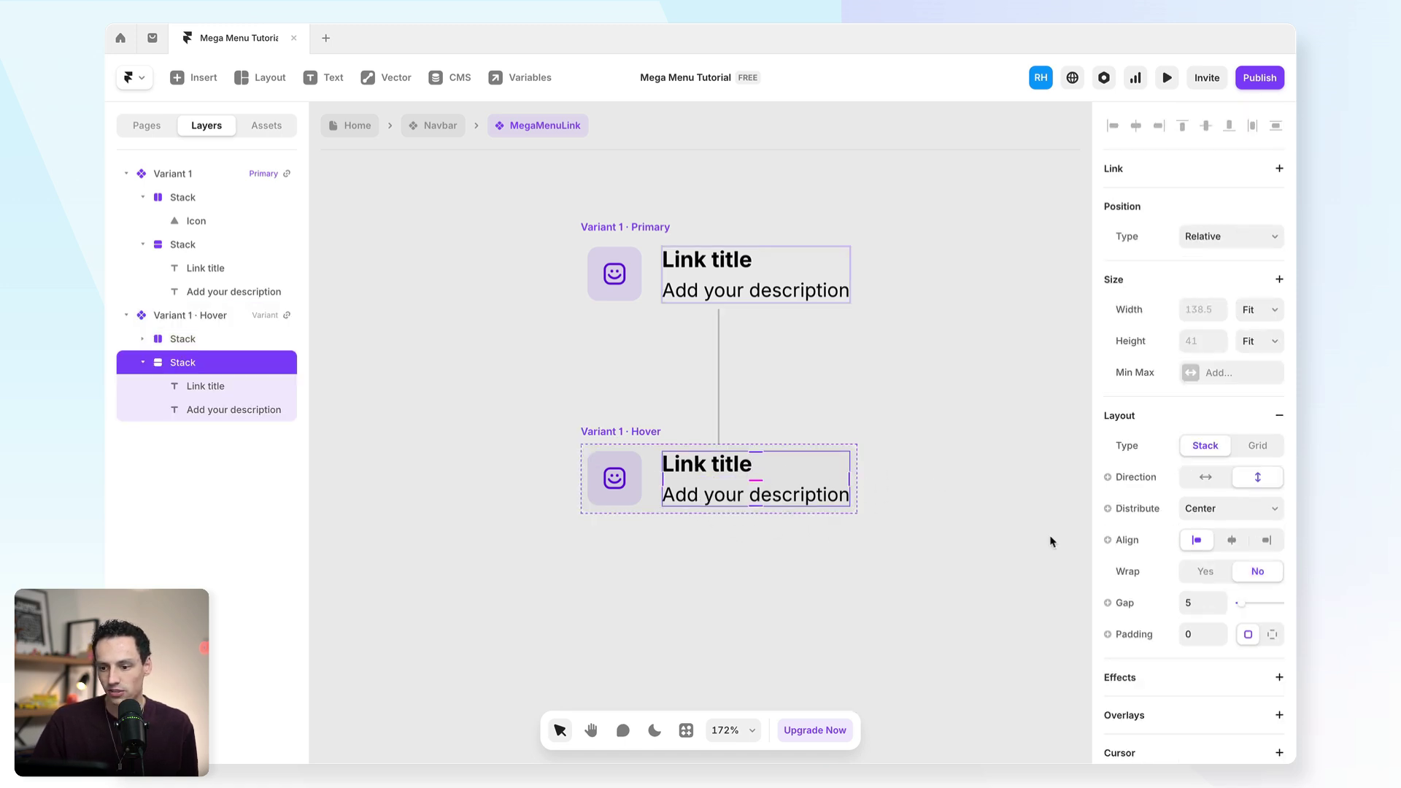
scroll(1252, 592, "down", 3)
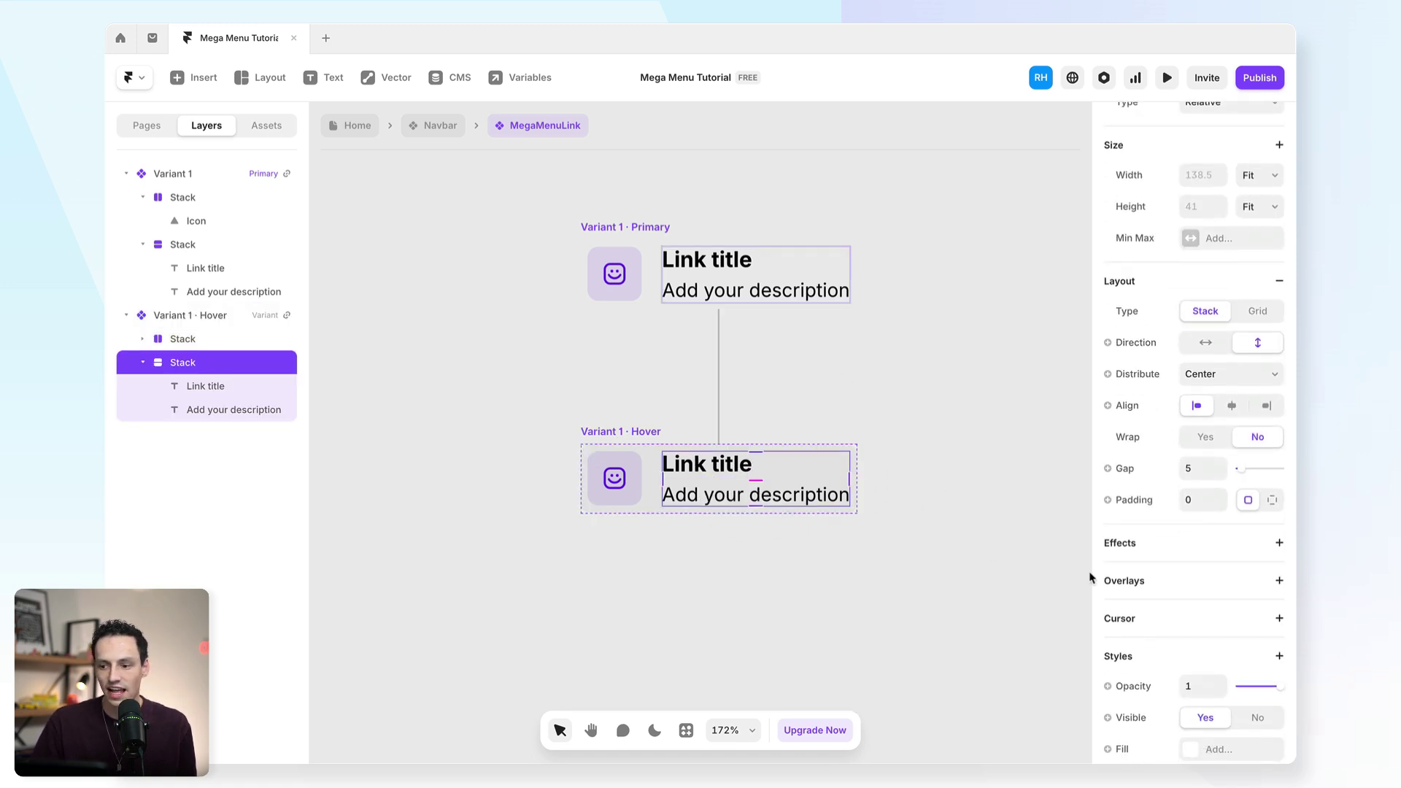
left_click(1272, 500)
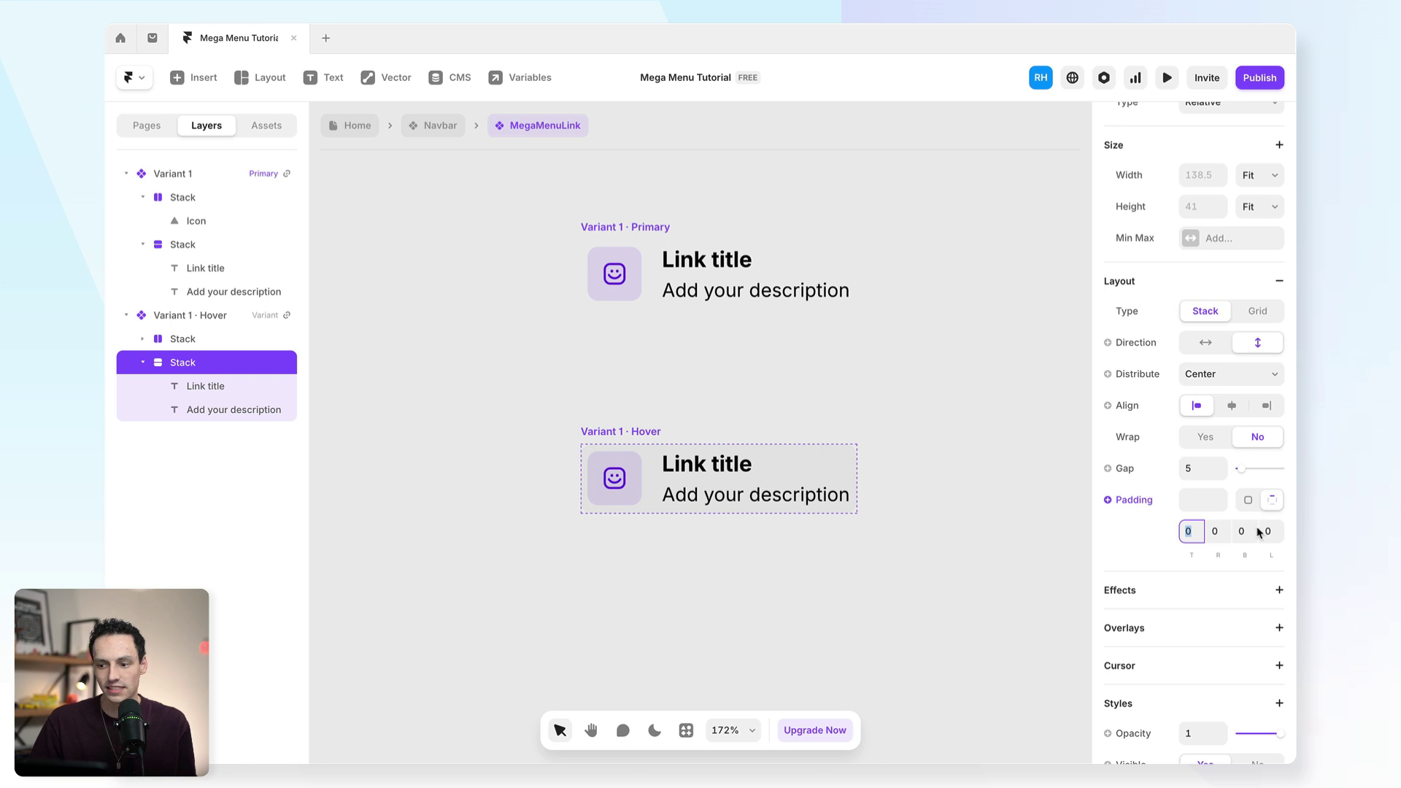
left_click(1223, 532)
type("10")
- Preview the link's hover effect in the navbar's Product menu and reopen the Product overlay for editing
key("super+p")
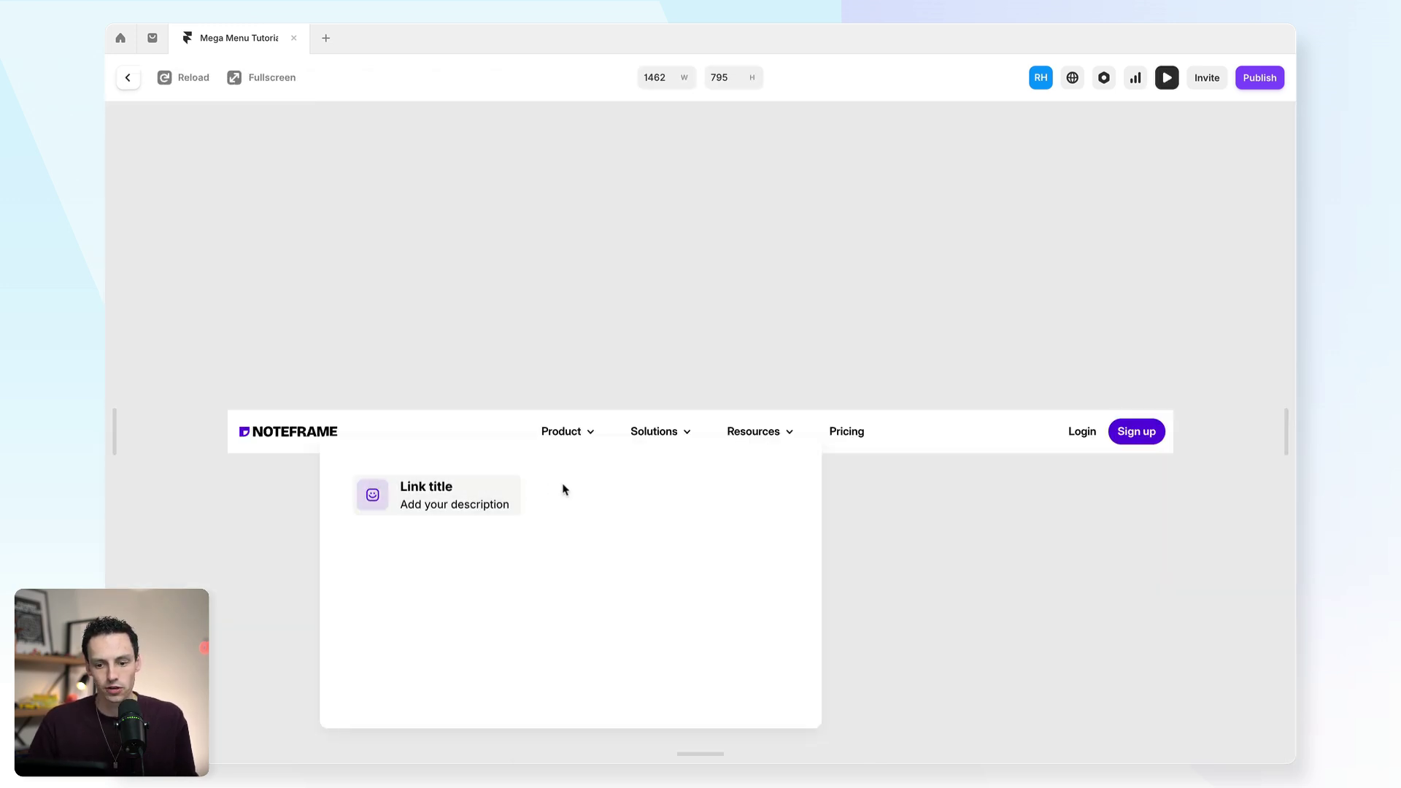
key("Escape")
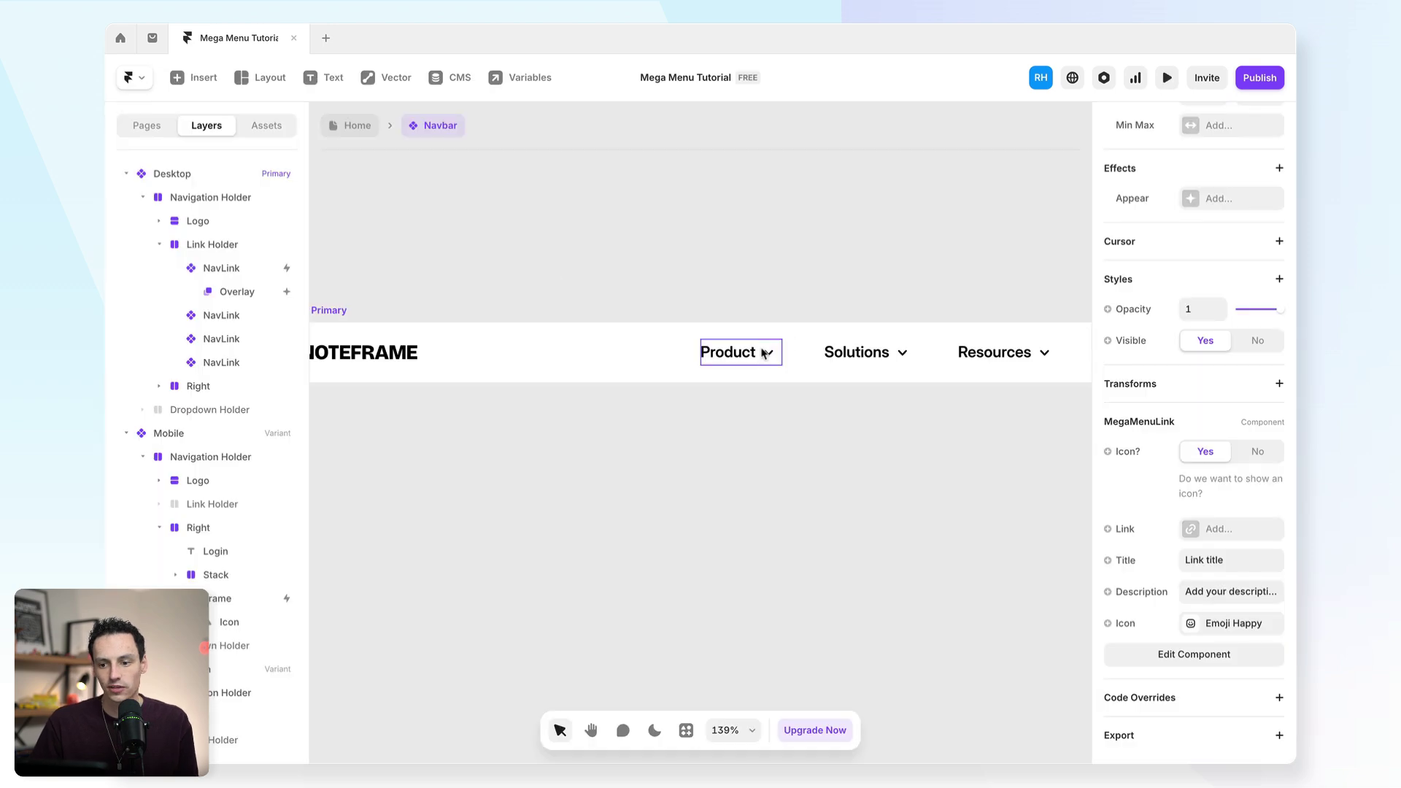
double_click(231, 291)
scroll(543, 429, "down", 3)
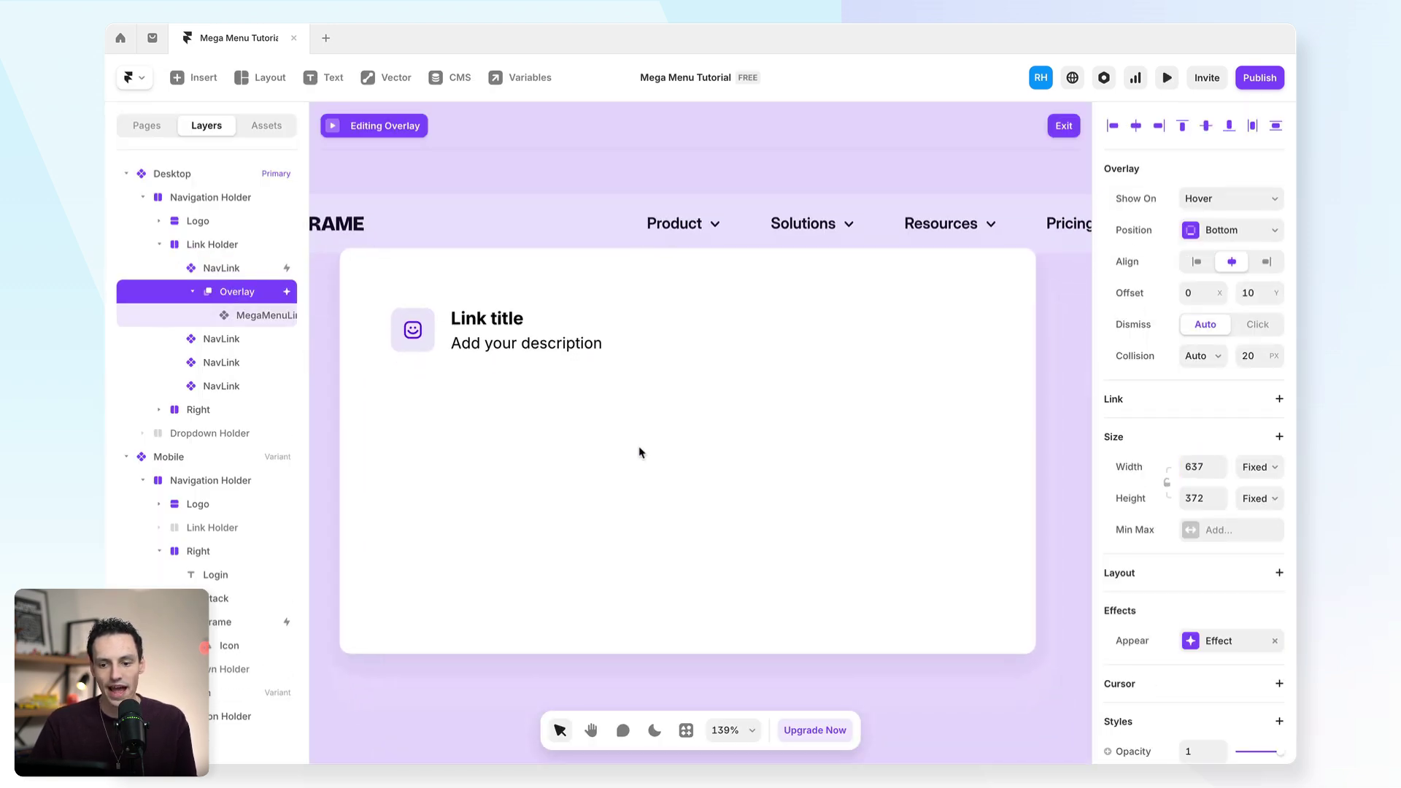
- Draw a frame about 446 by 300 around the MegaMenuLink inside the Product overlay
left_click(437, 319)
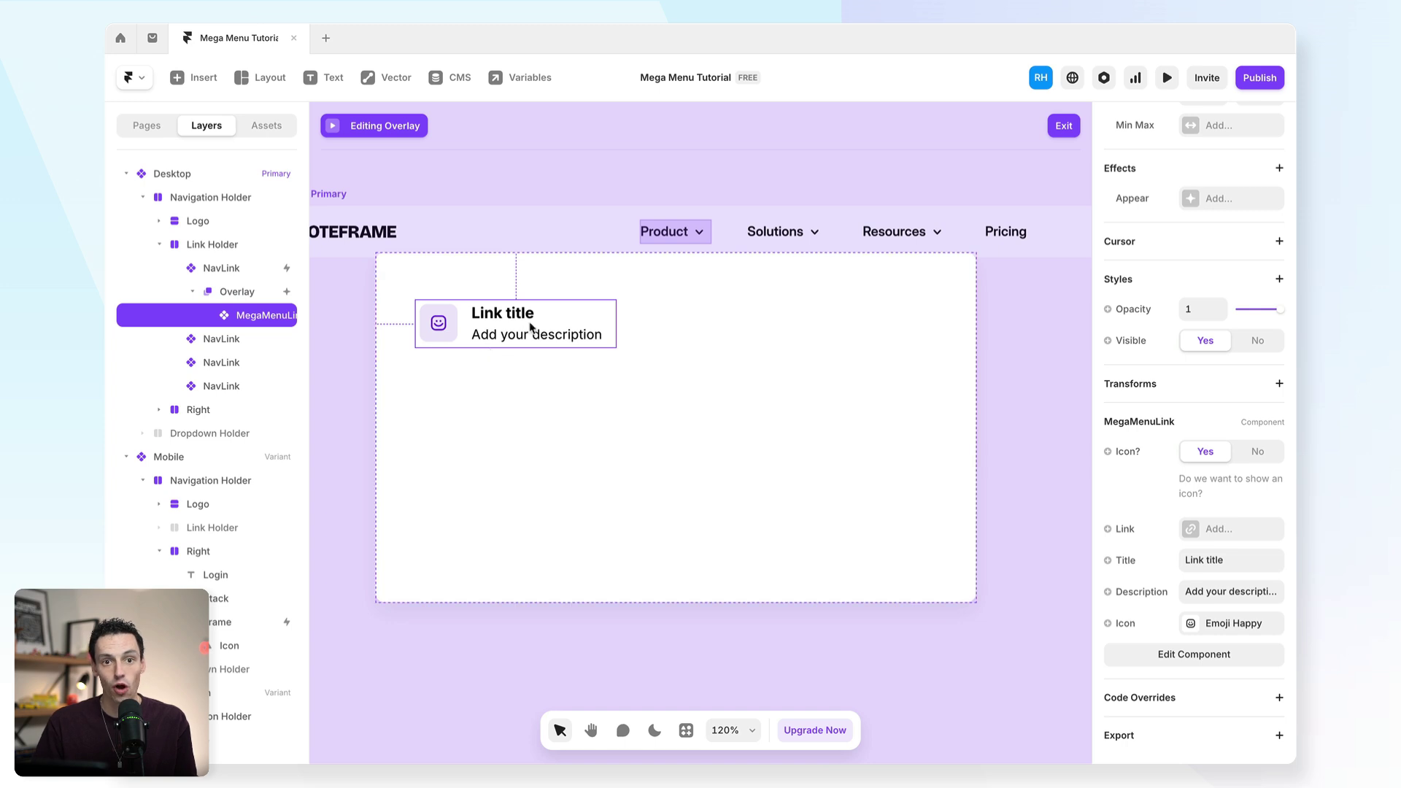
left_click(386, 287)
key("f")
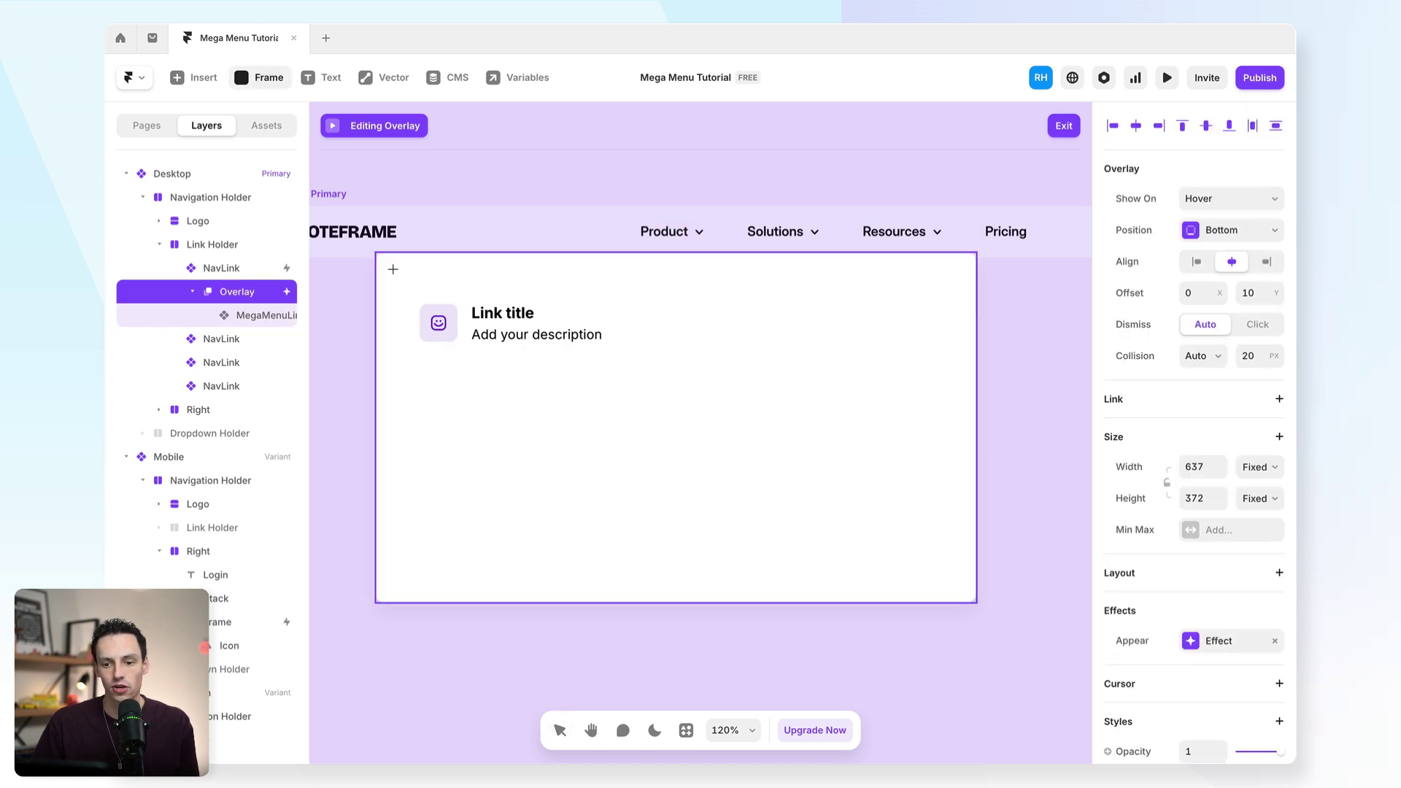
left_click_drag(394, 269, 815, 552)
- Set the new frame's width and height to 100%
left_click(1208, 466)
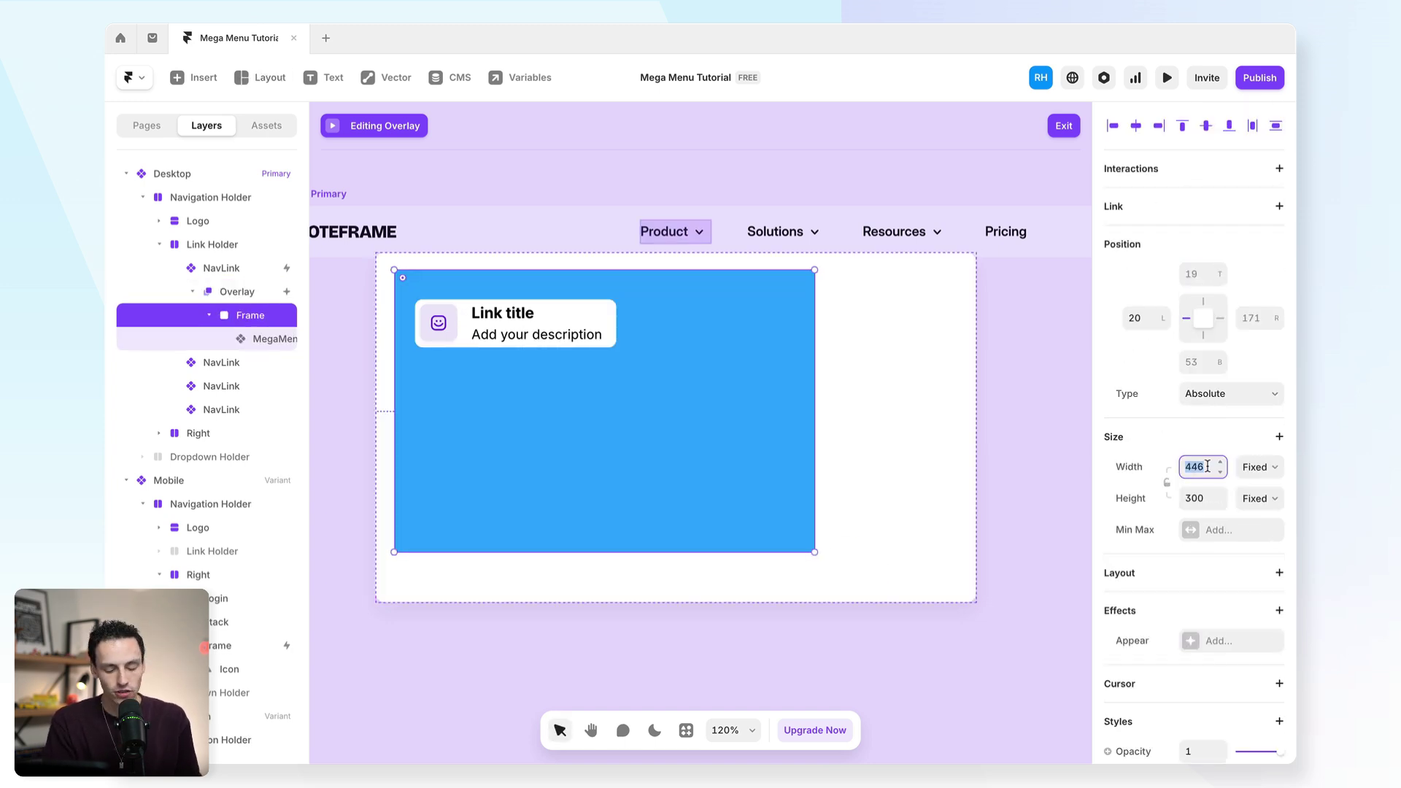
type("100%")
key("Return")
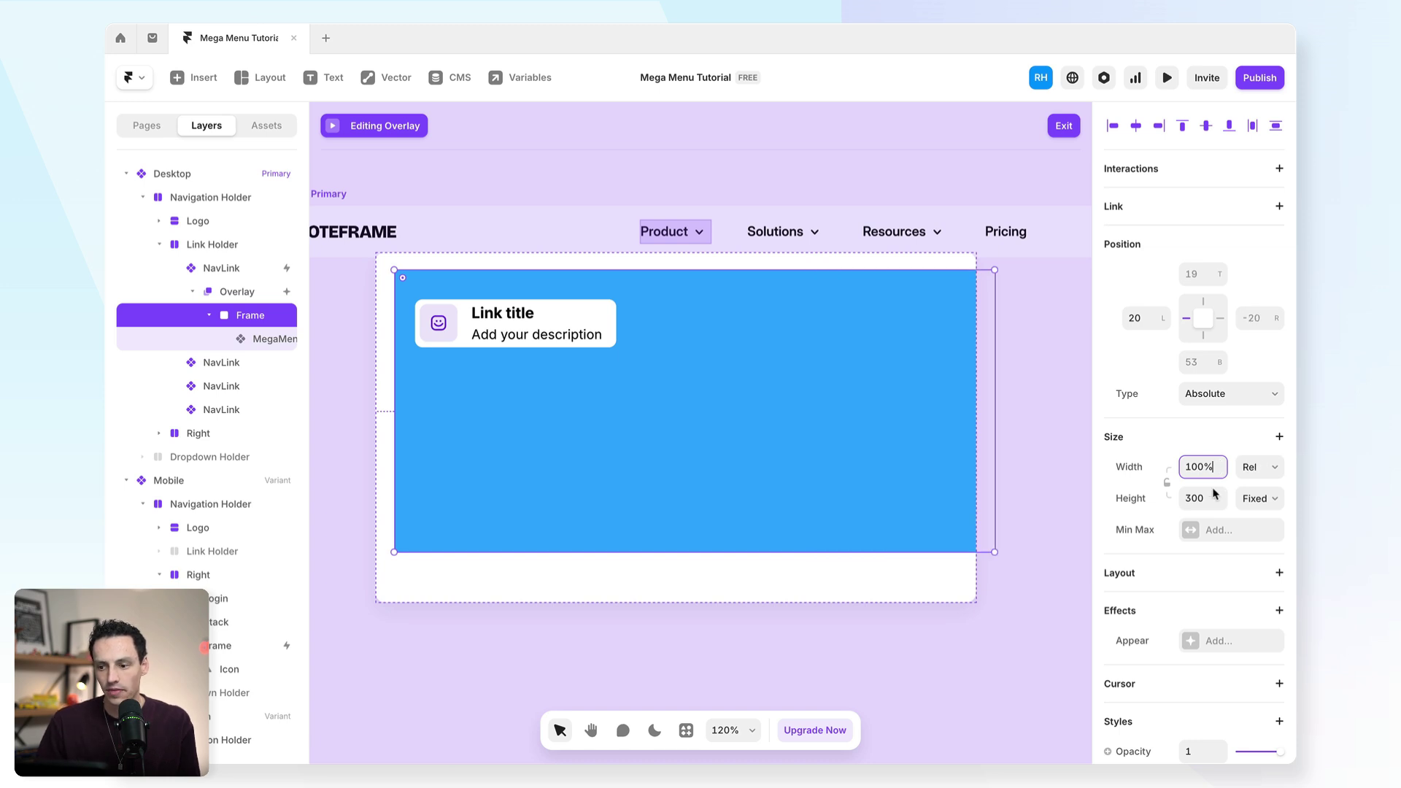
left_click(1212, 495)
key("Return")
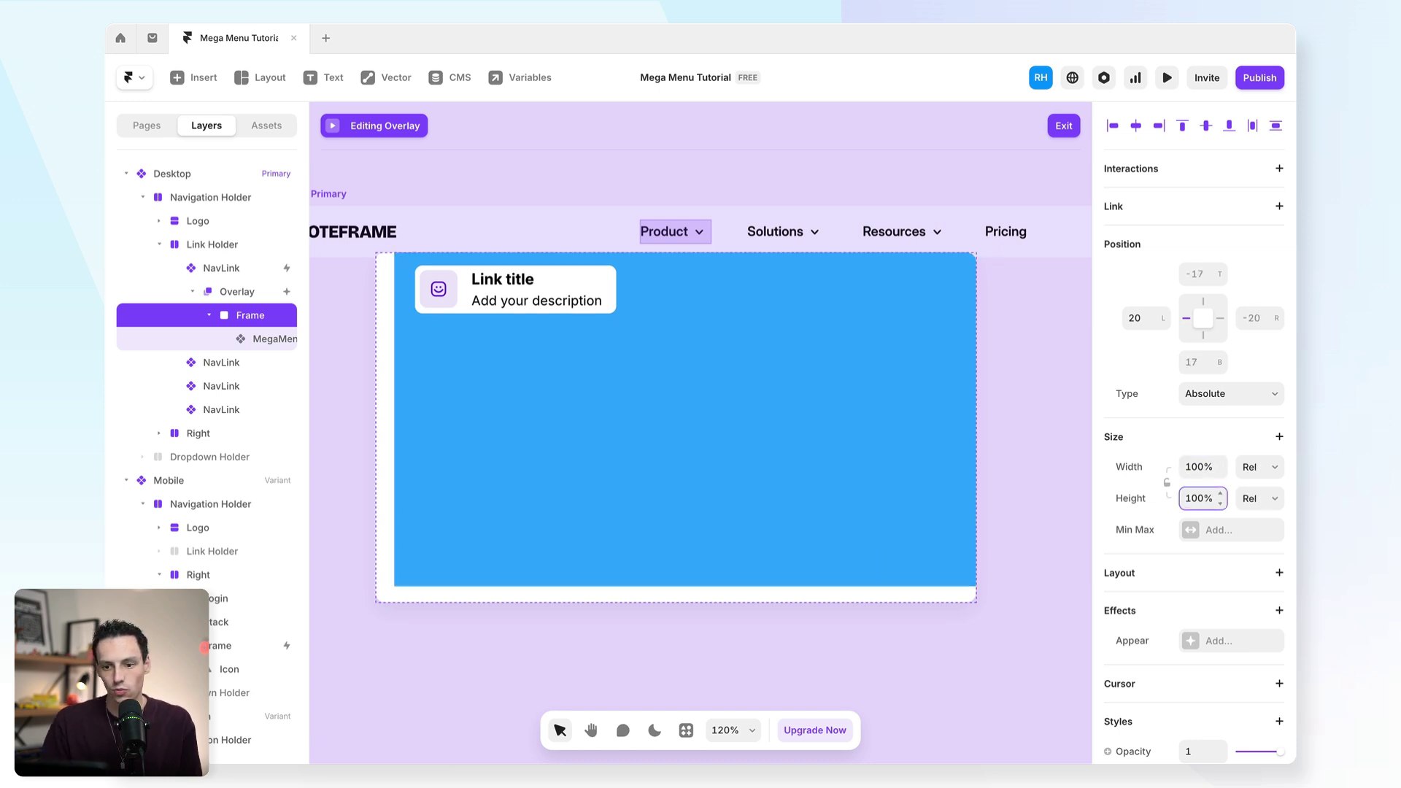
- Set the Product overlay's width to auto
left_click(244, 291)
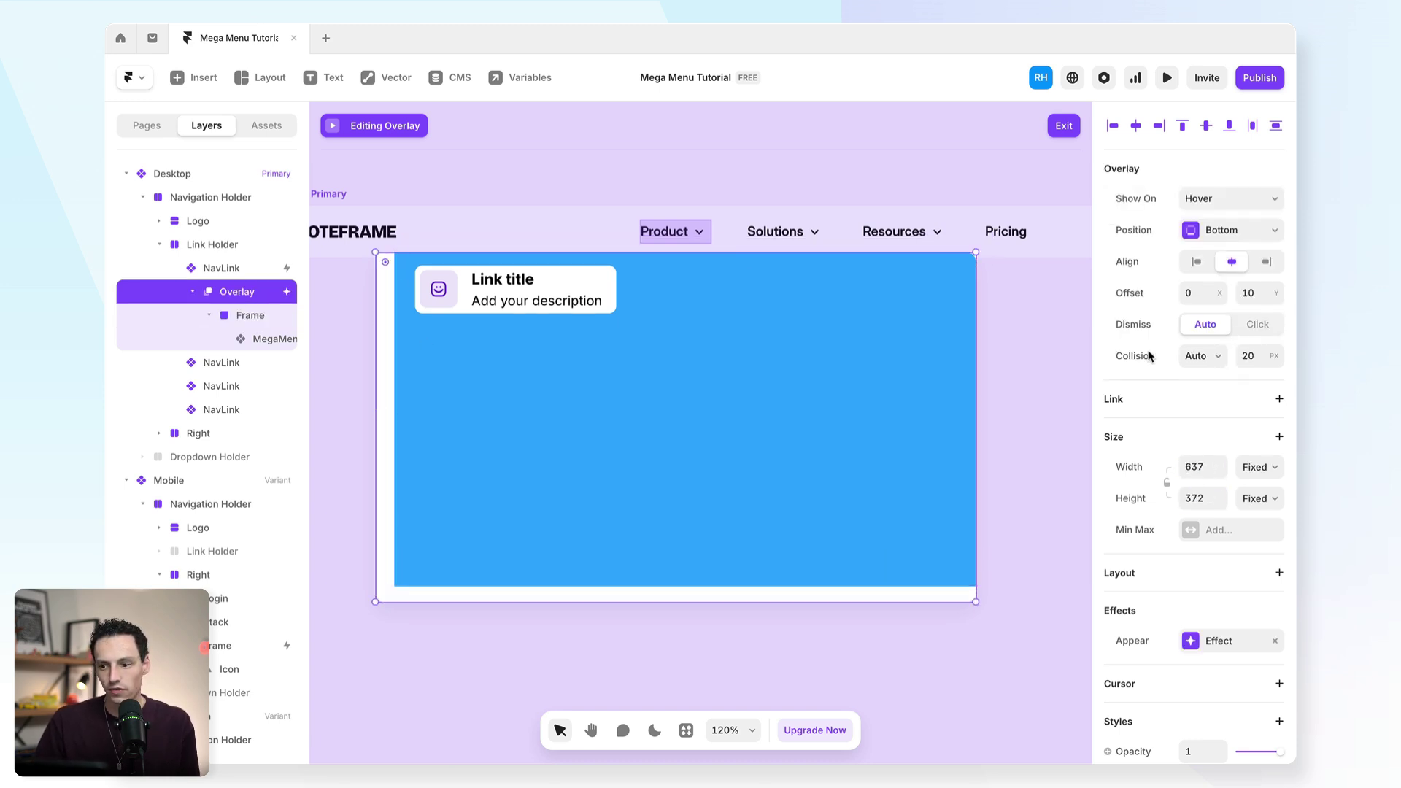
left_click(1205, 466)
key("BackSpace")
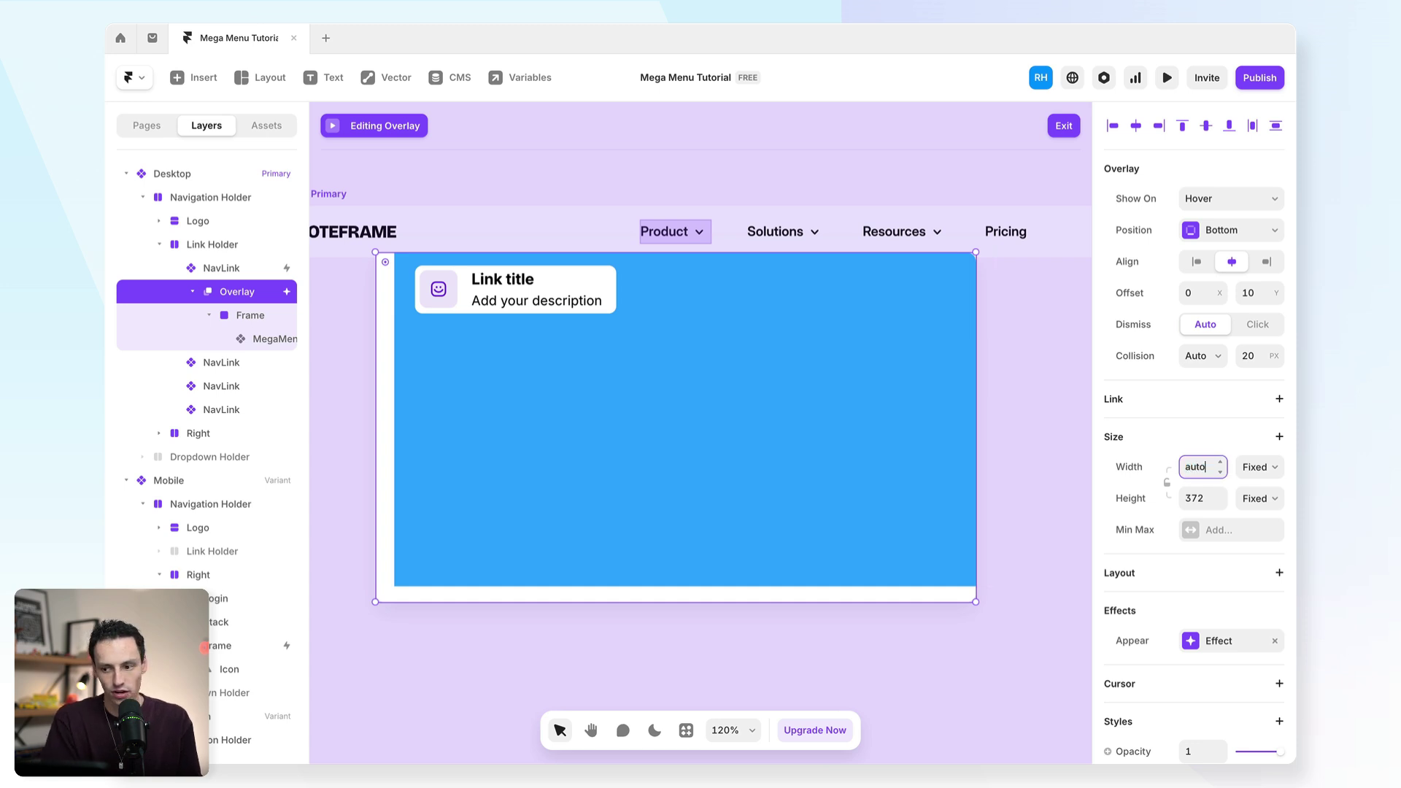
key("Return")
- Rename the frame inside the overlay as Frame Holder
left_click(839, 584)
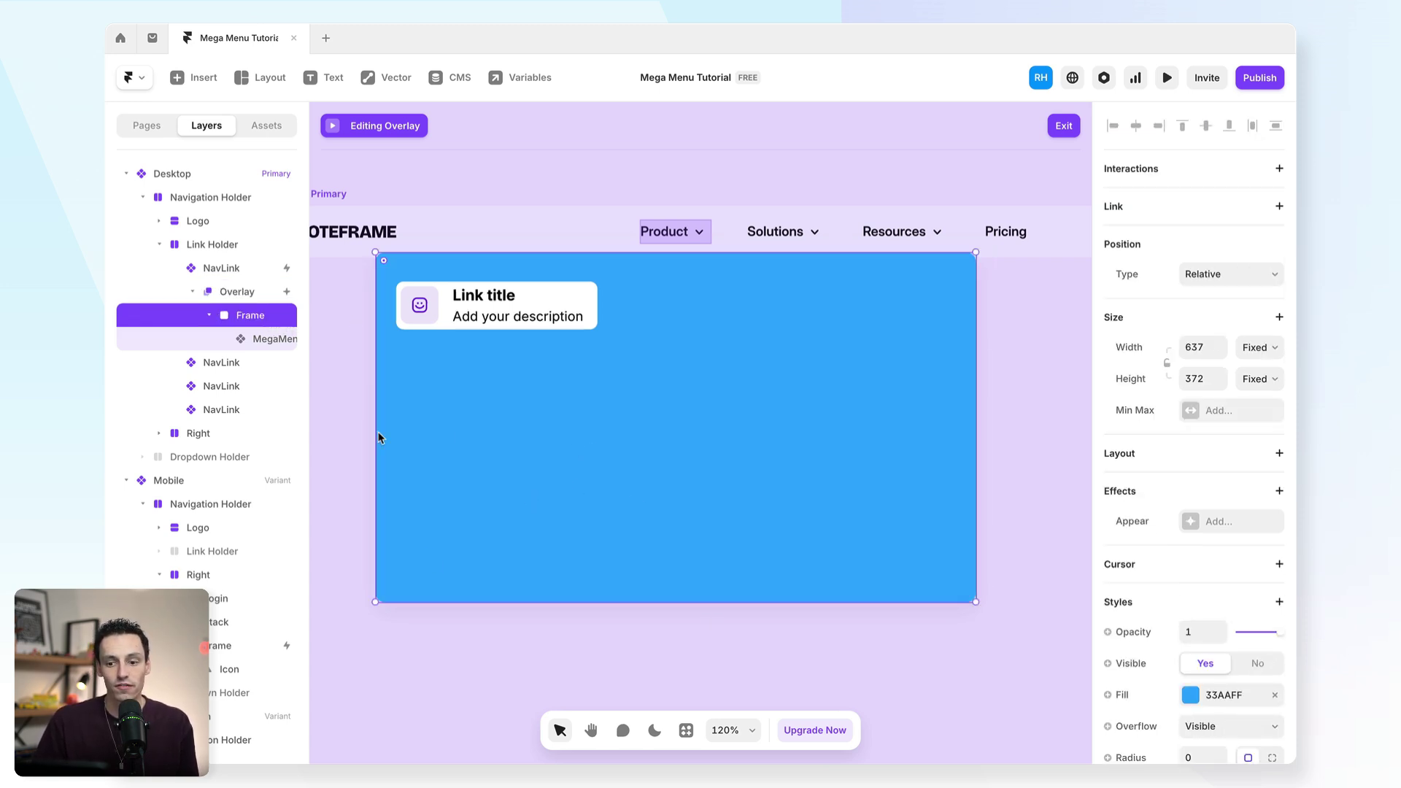
double_click(267, 318)
type("F")
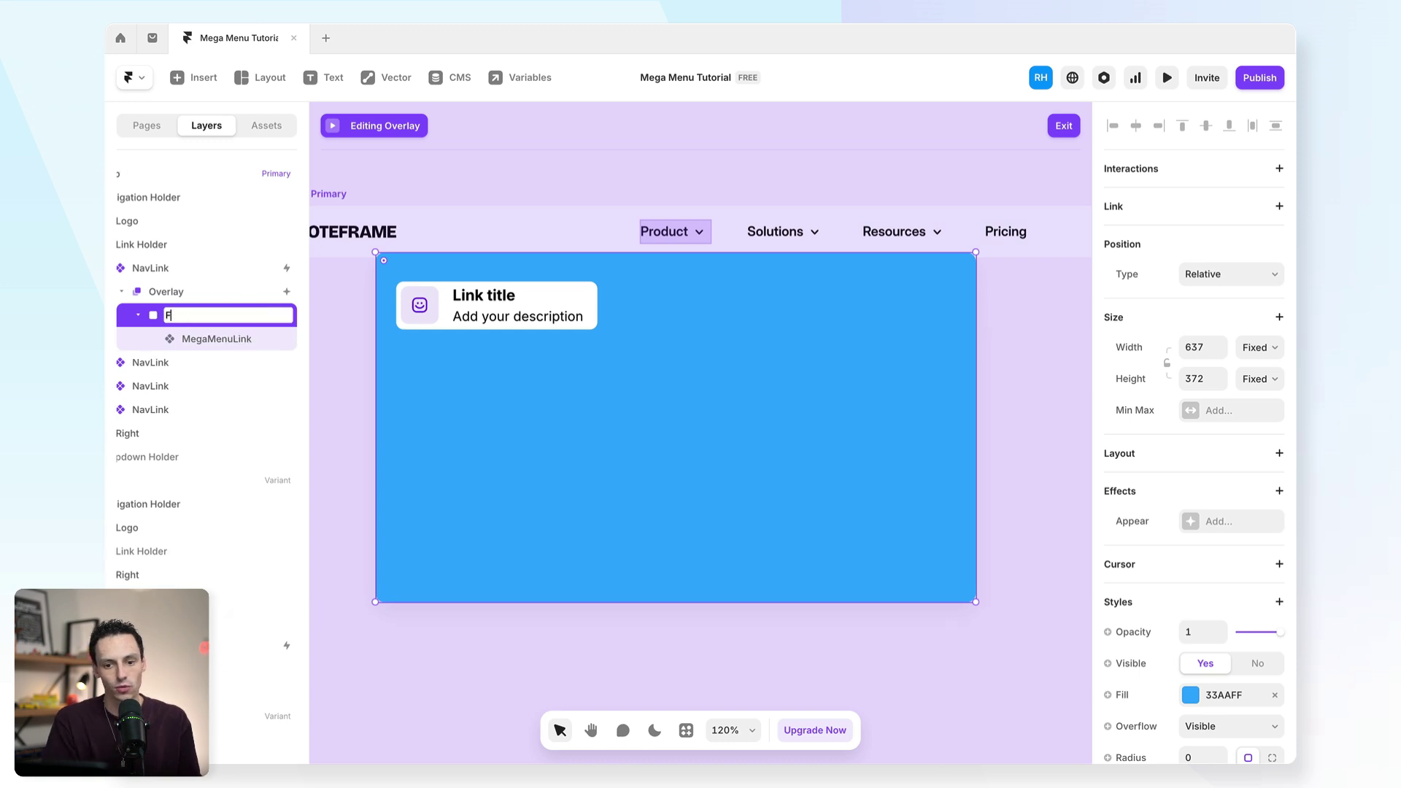
type("rame Holder")
key("Return")
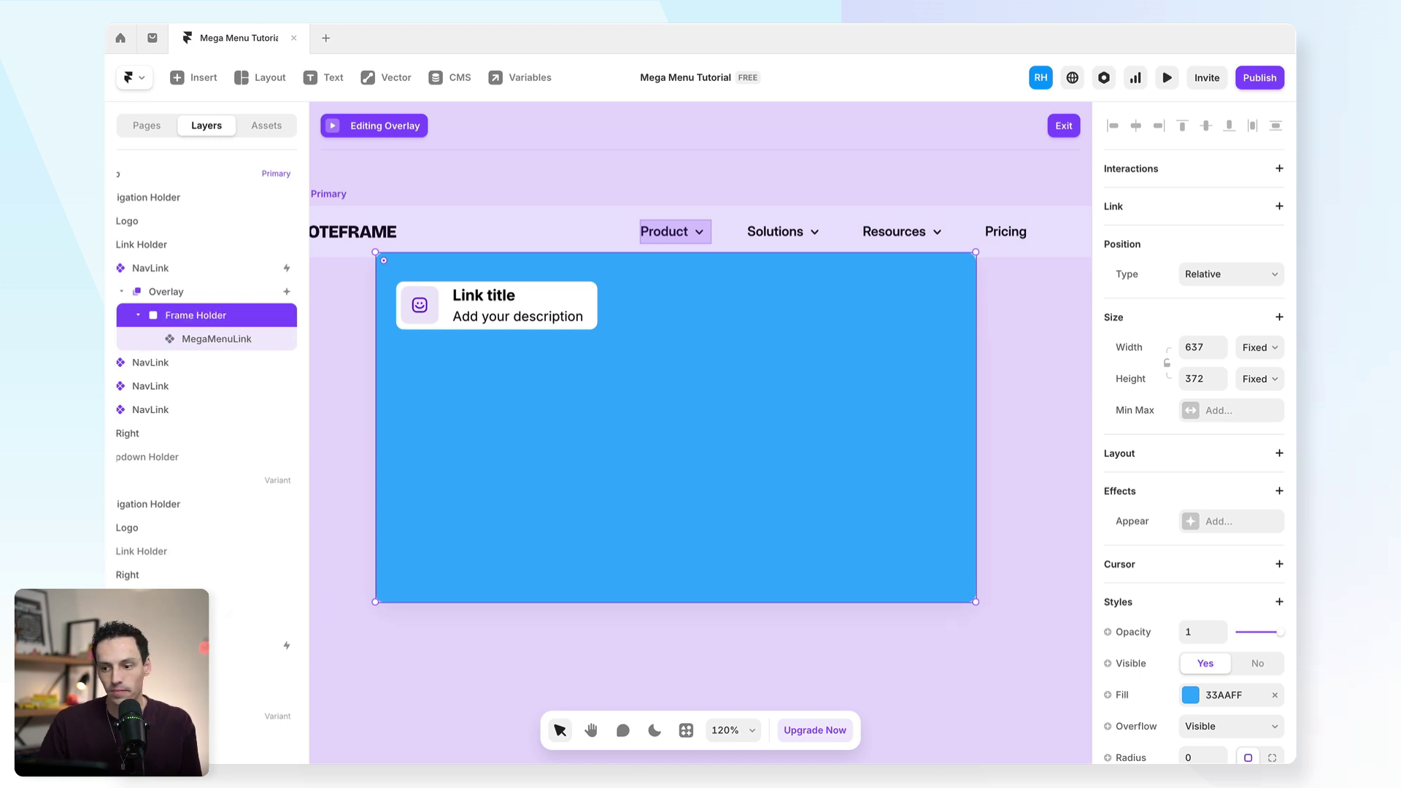
- Add a stack layout to Frame Holder and change its fill to white FFFFFF
left_click(1278, 455)
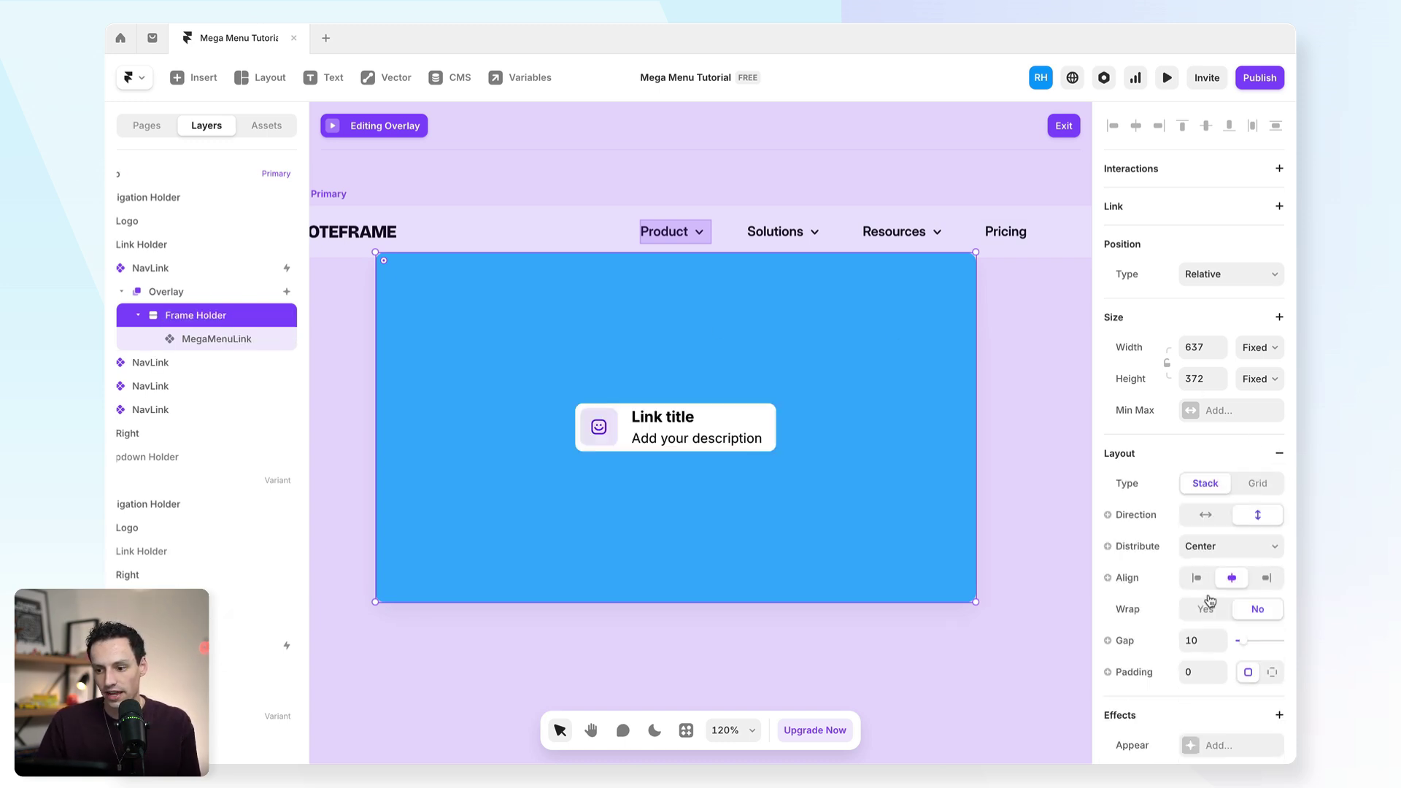
scroll(1197, 595, "down", 3)
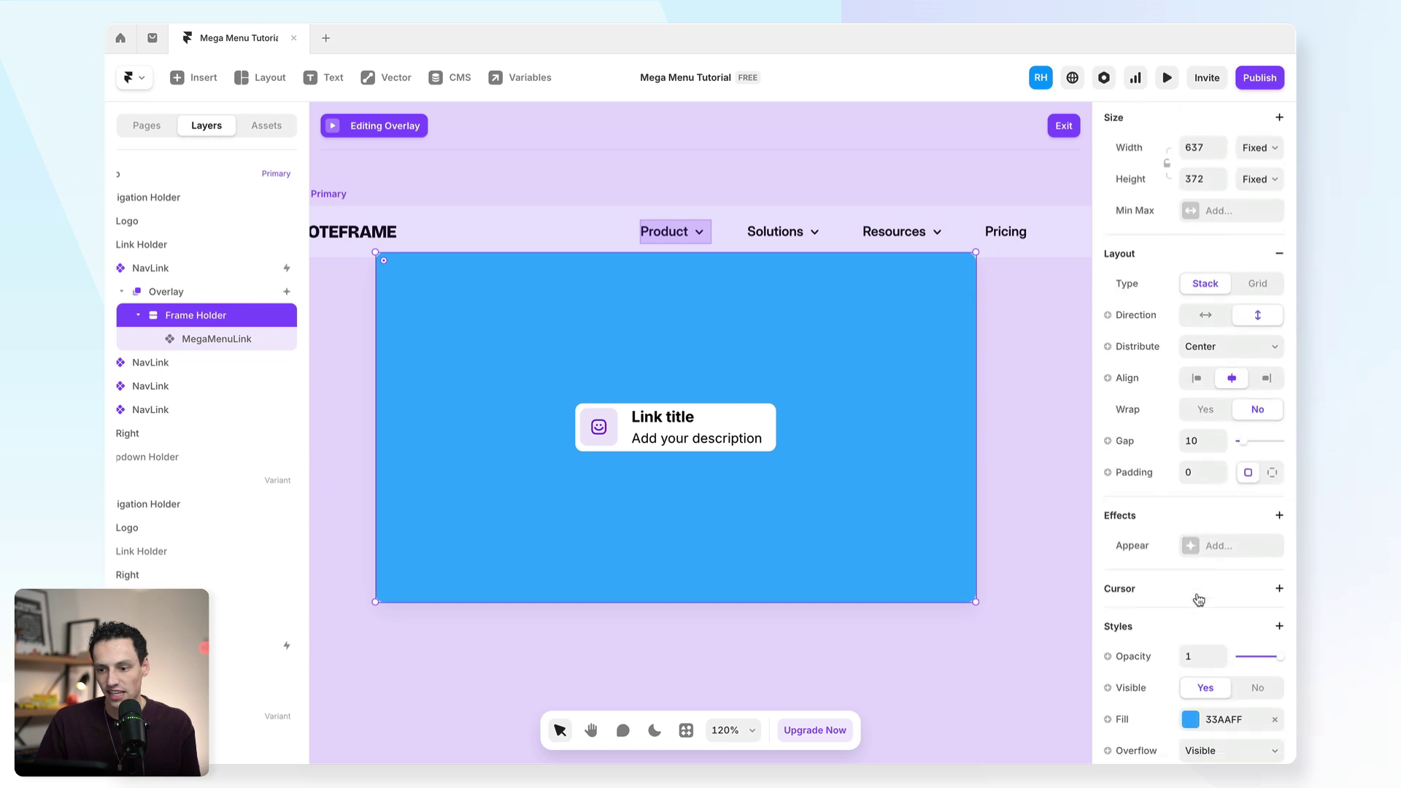
left_click(1191, 718)
left_click_drag(935, 463, 744, 365)
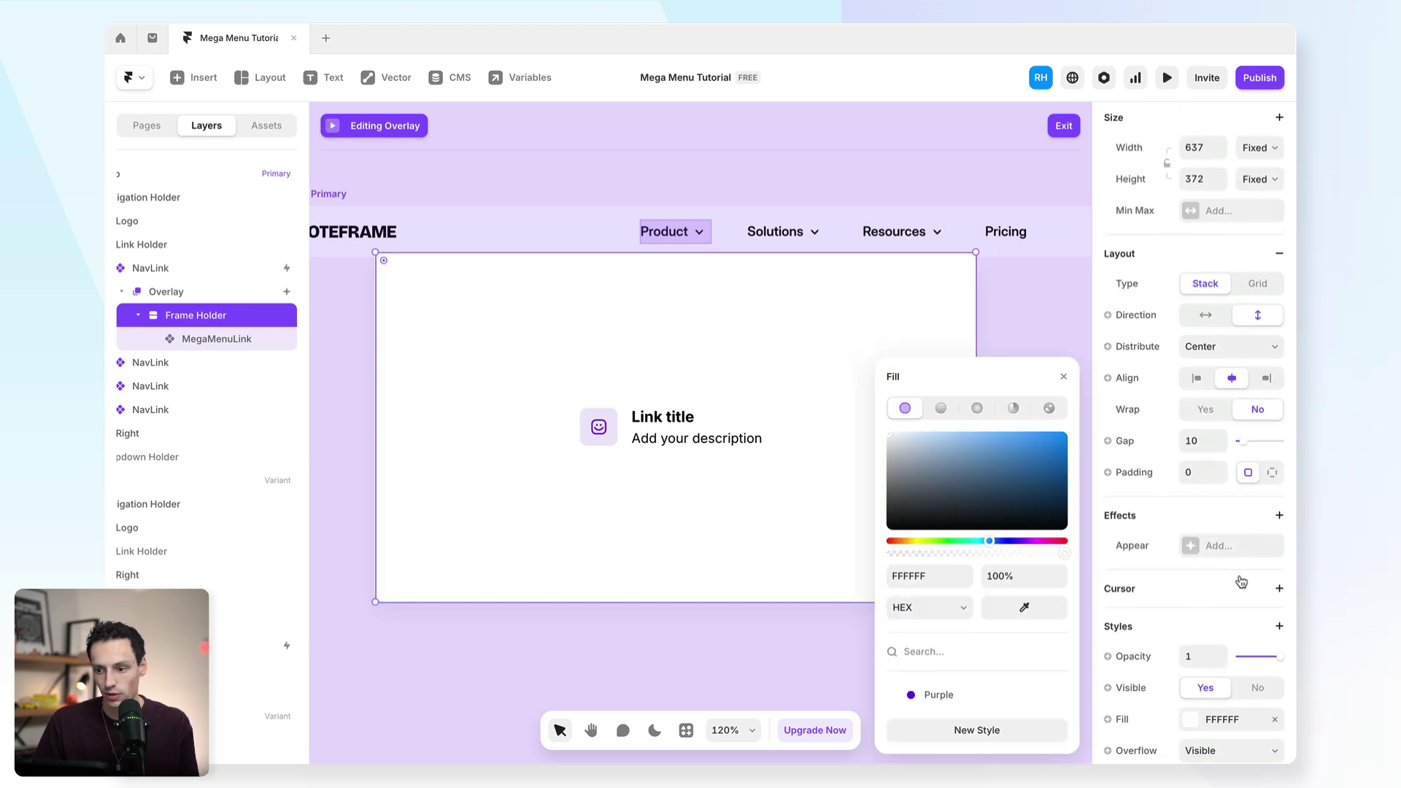
- Align Frame Holder's content to the left and set its distribution to Start
left_click(1197, 378)
left_click(1232, 346)
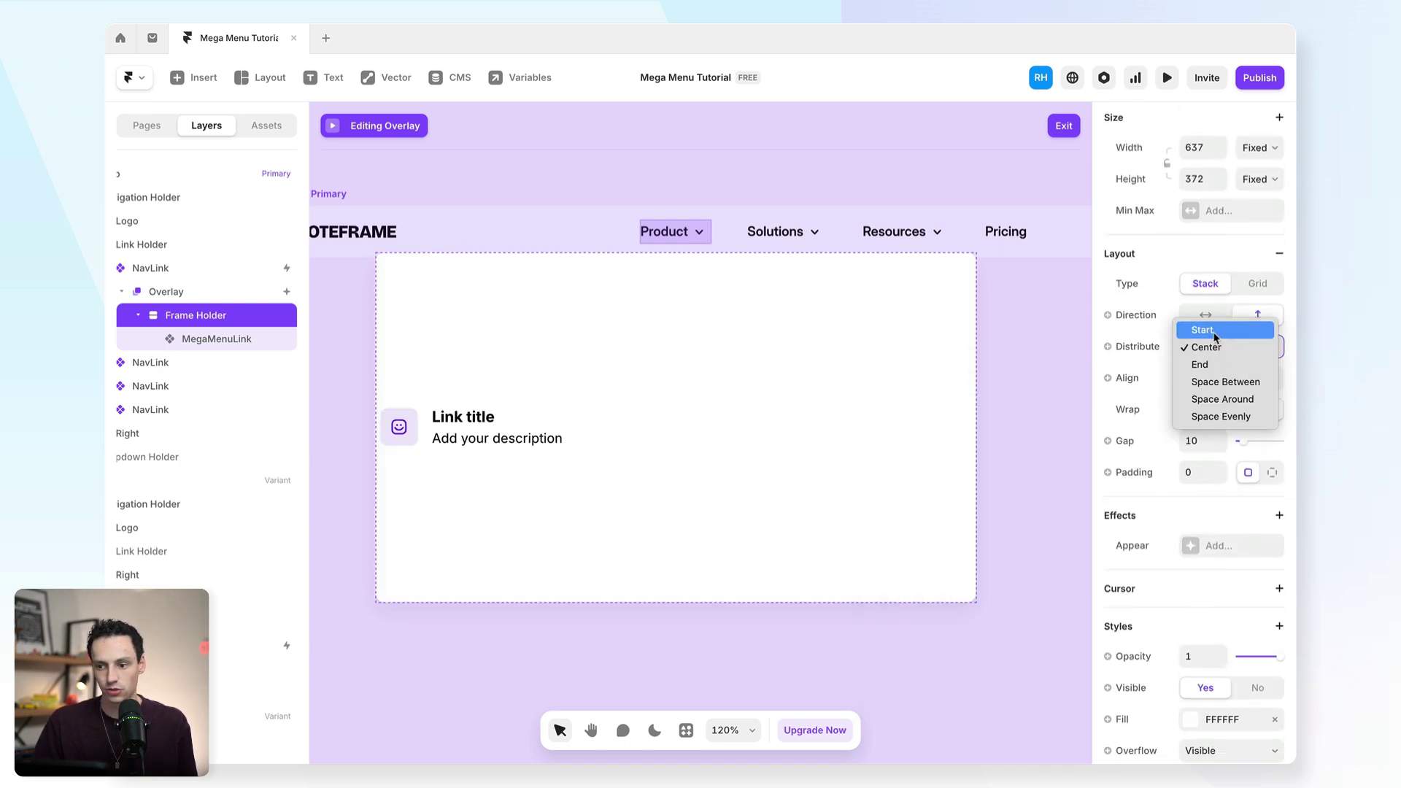
left_click(1204, 353)
- Duplicate the MegaMenuLink in Frame Holder four times to make a column of five links
left_click(459, 296)
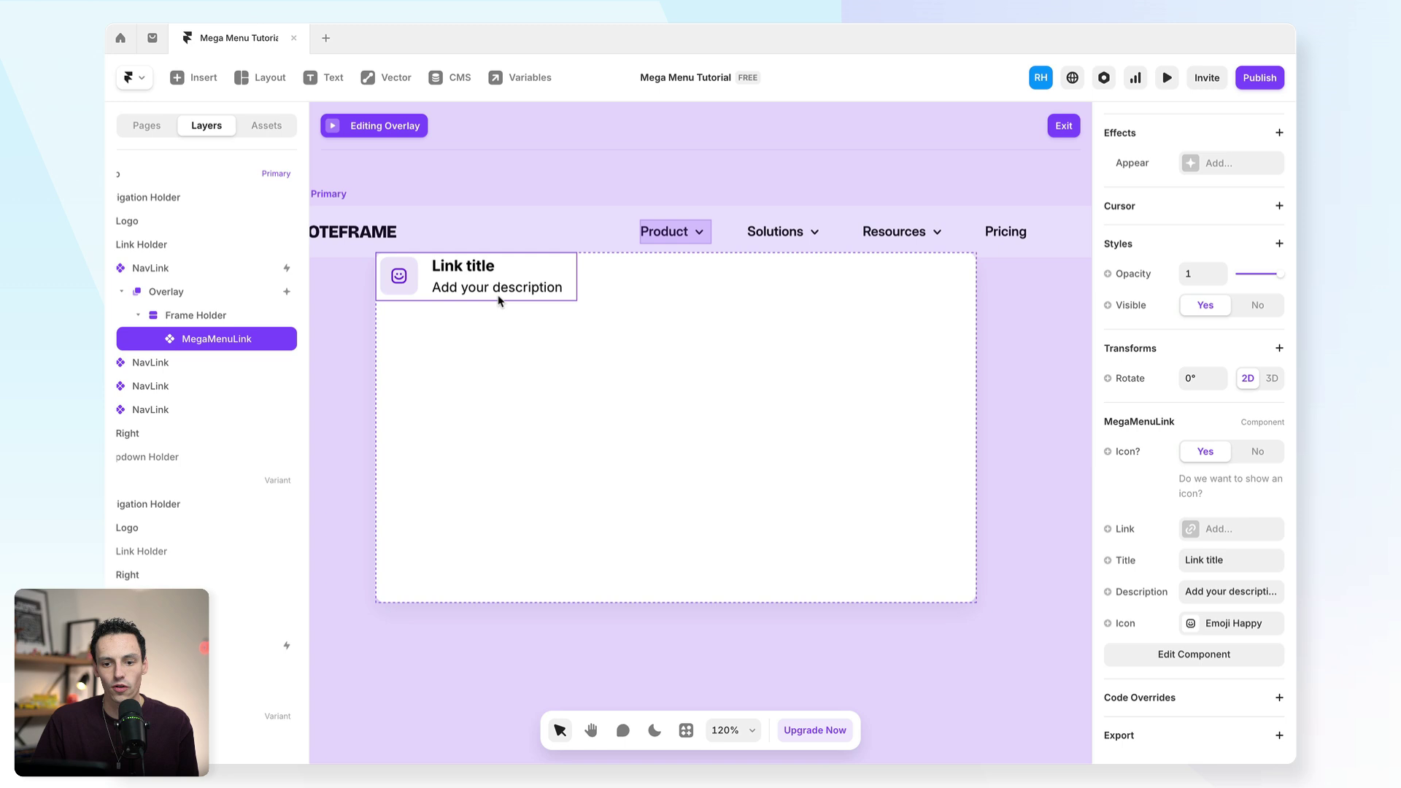
key("ctrl+d")
key("ctrl+d")
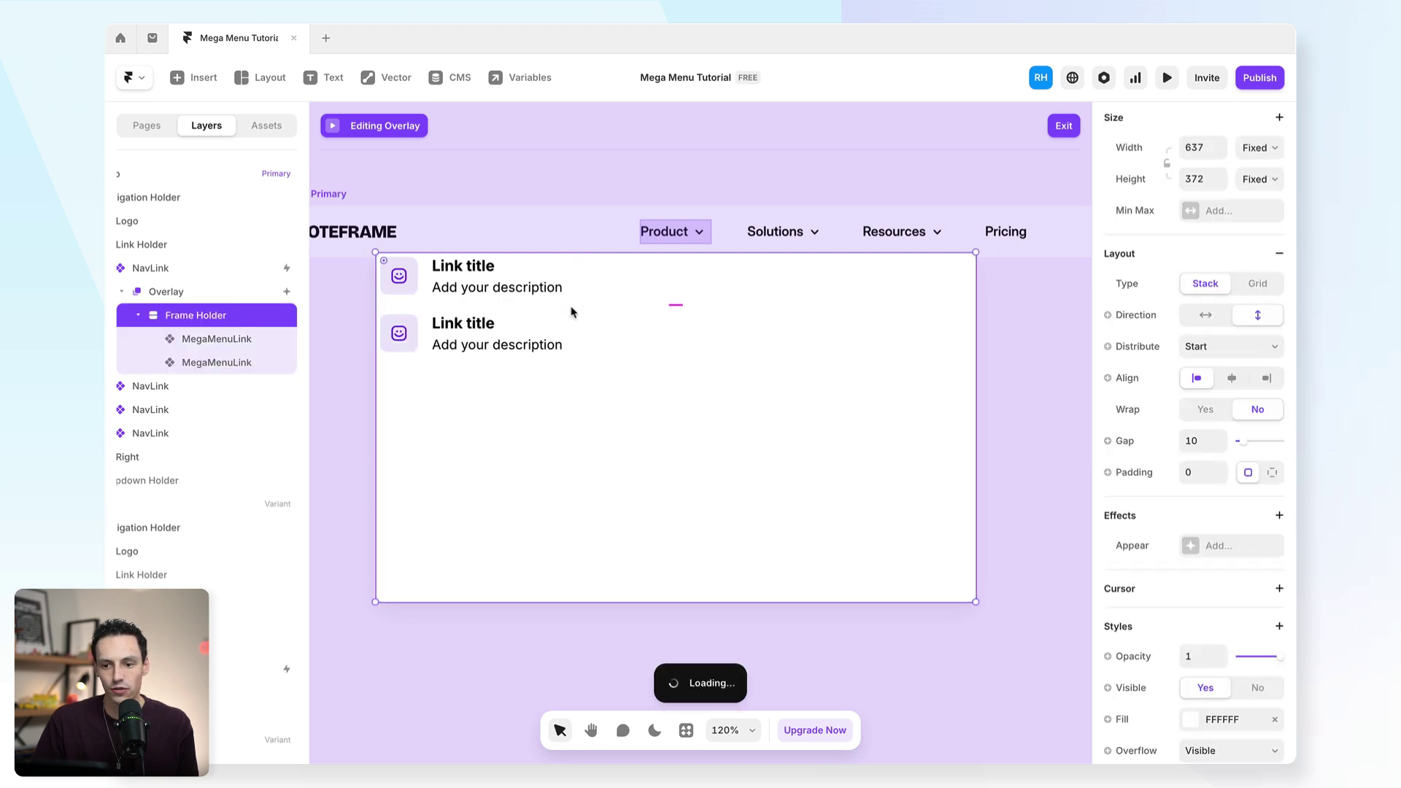
key("ctrl+d")
key("ctrl+d")
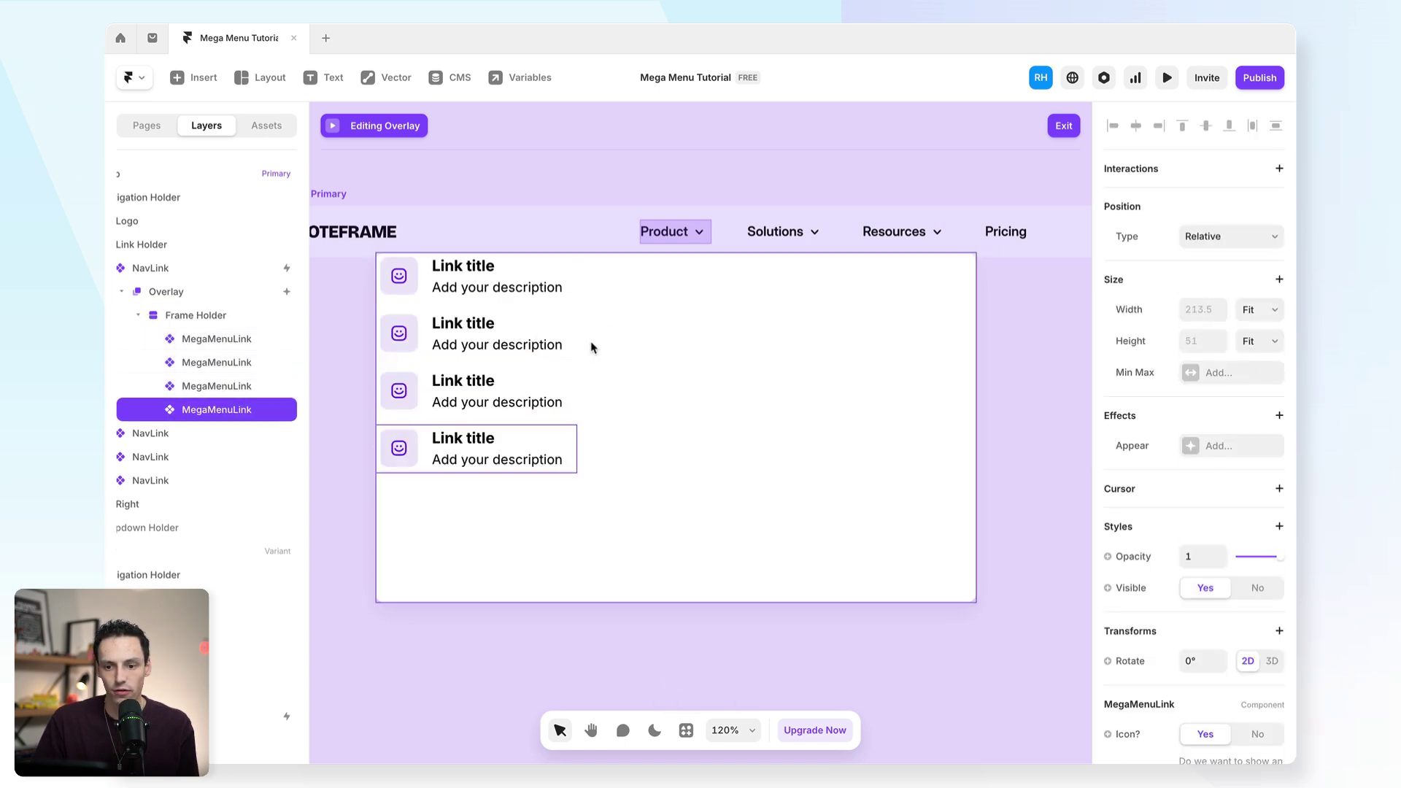
- Wrap the five MegaMenuLinks in a stack and set the stack's width to fit
left_click(234, 343, "shift")
right_click(235, 344)
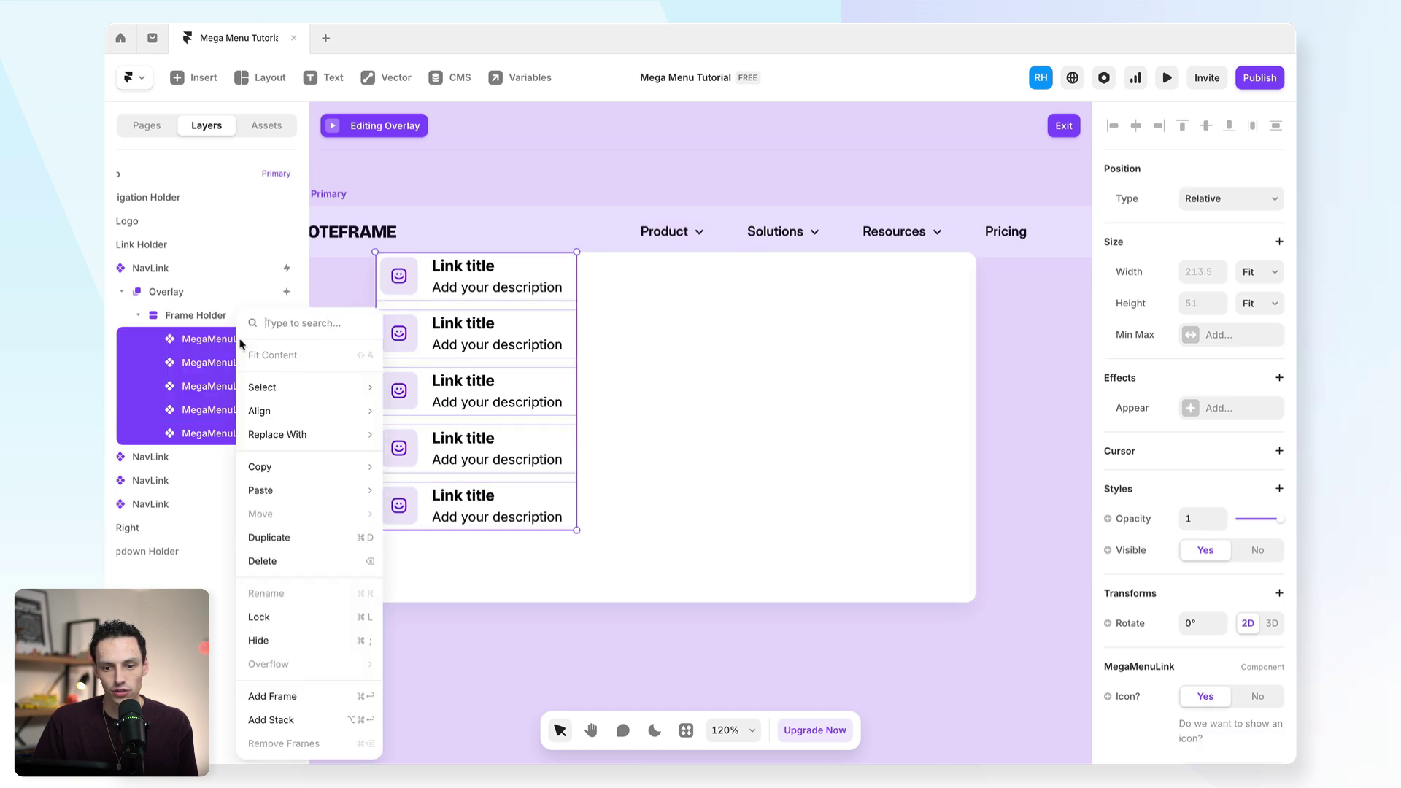
left_click(296, 720)
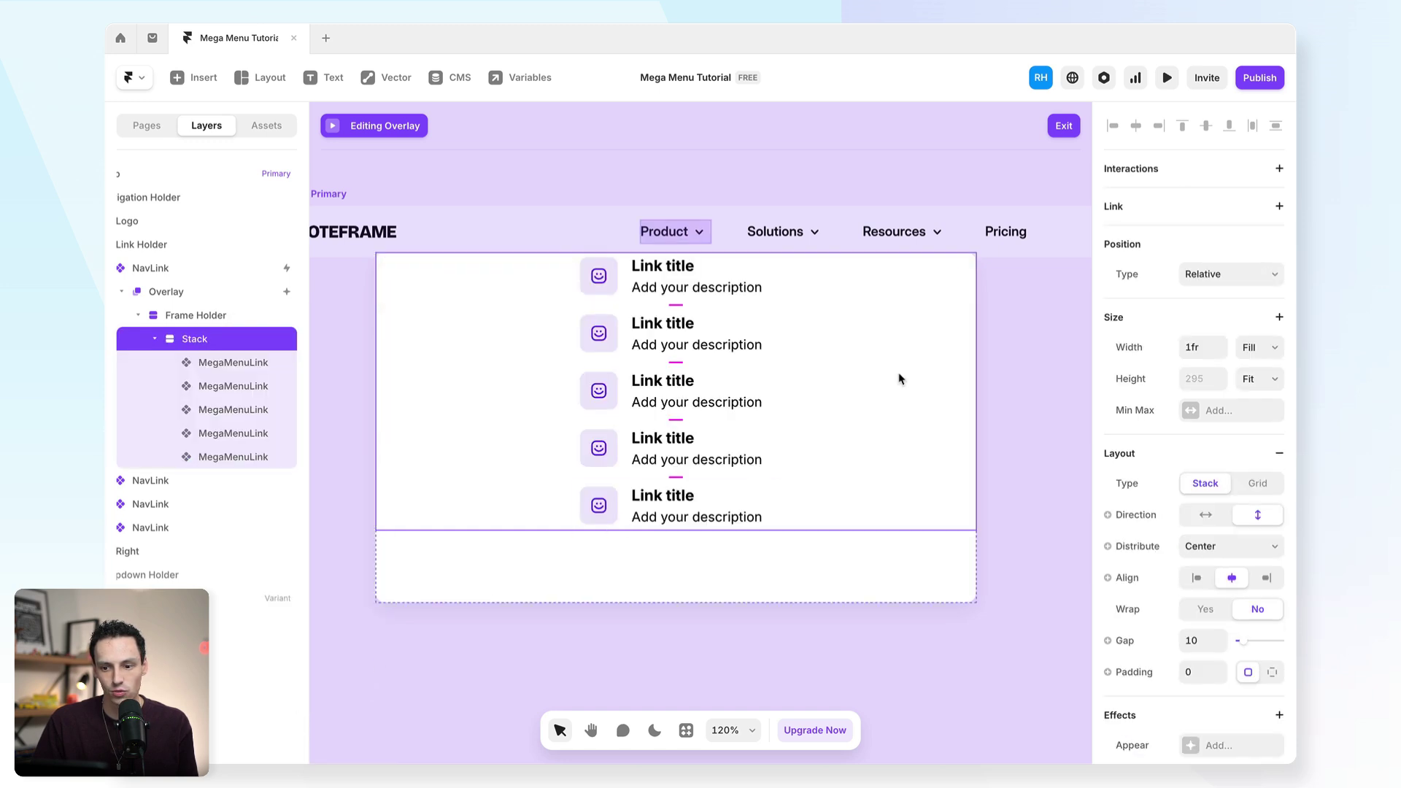
left_click(1202, 349)
type("fit")
key("Return")
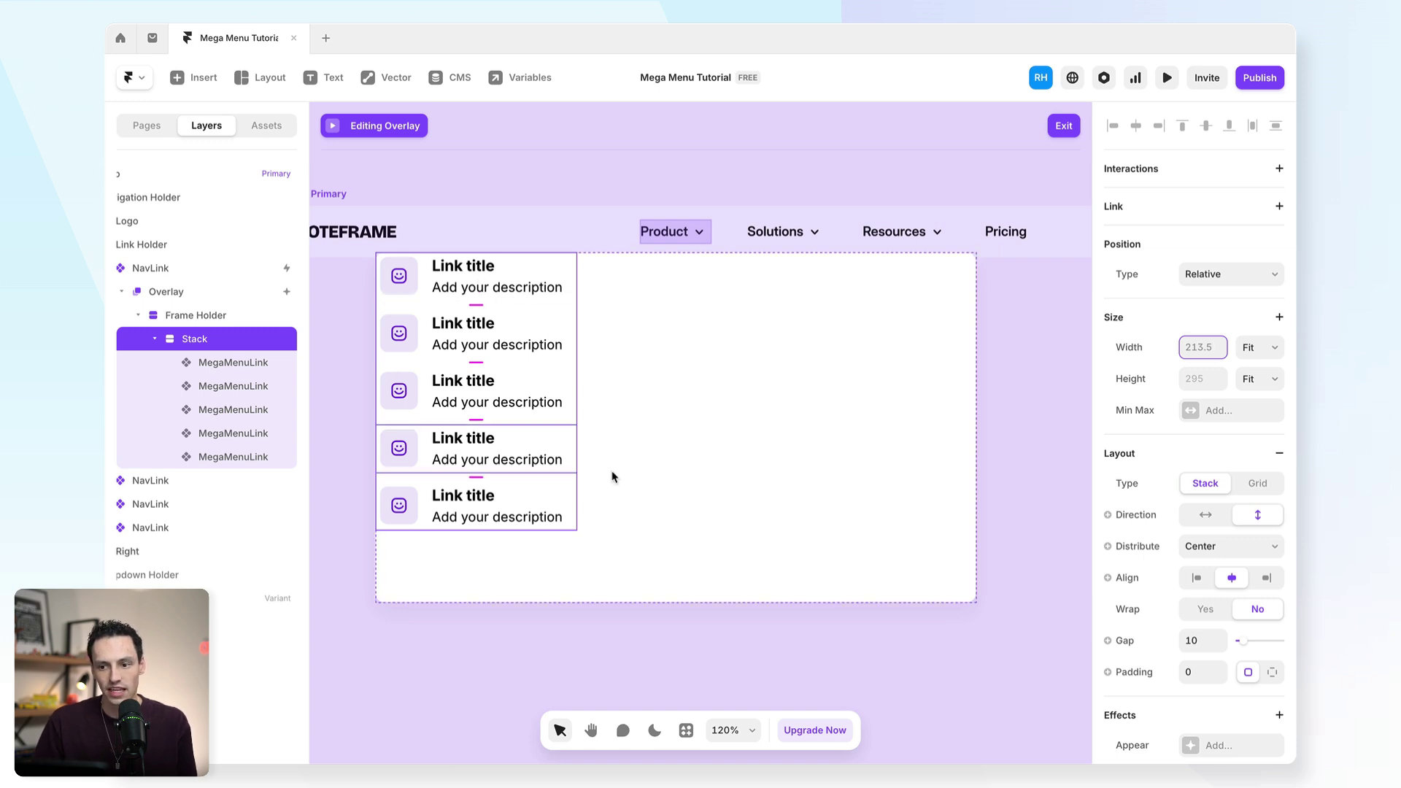
- Add the heading text "Discover all product features" above the link stack in Frame Holder
left_click(630, 337)
key("t")
left_click(677, 340)
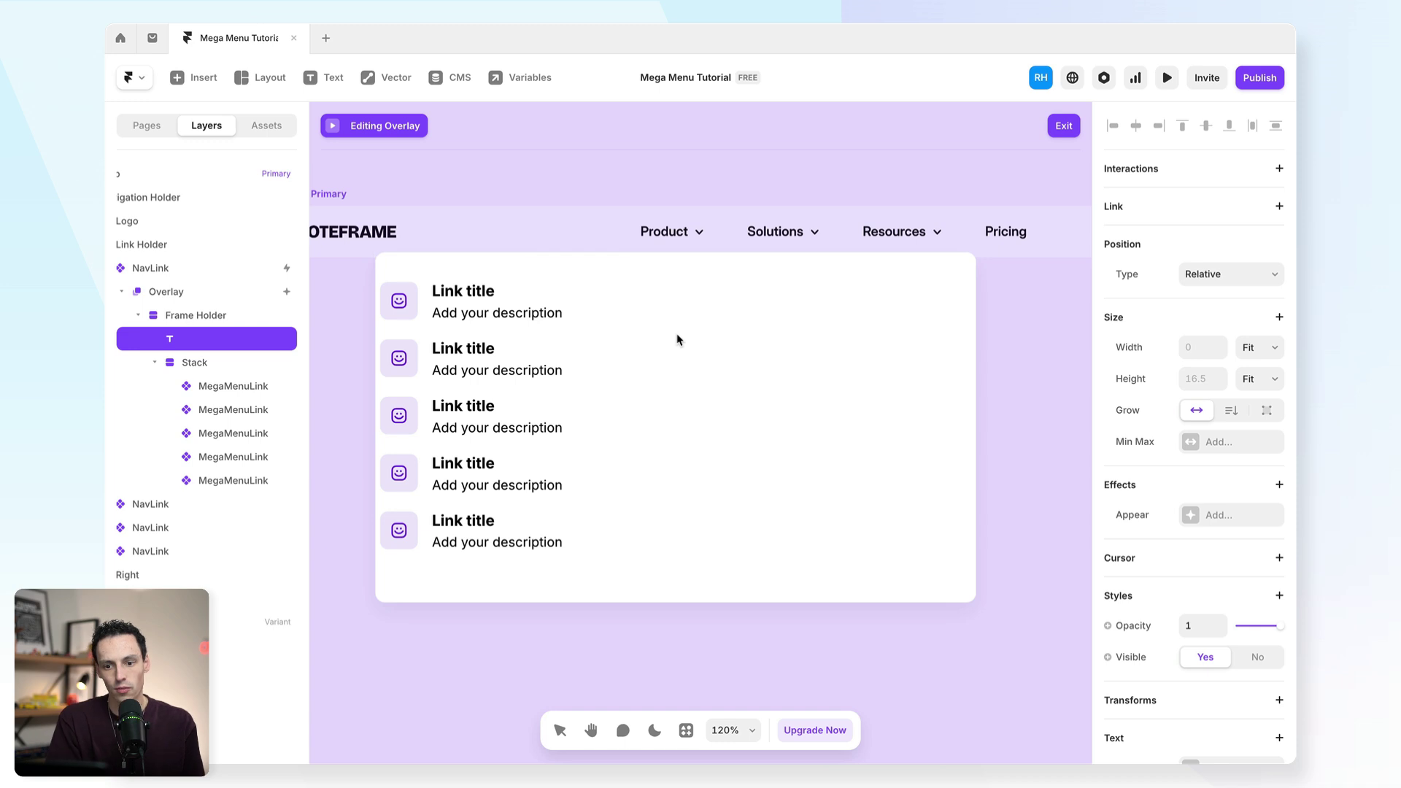
type("Discover all")
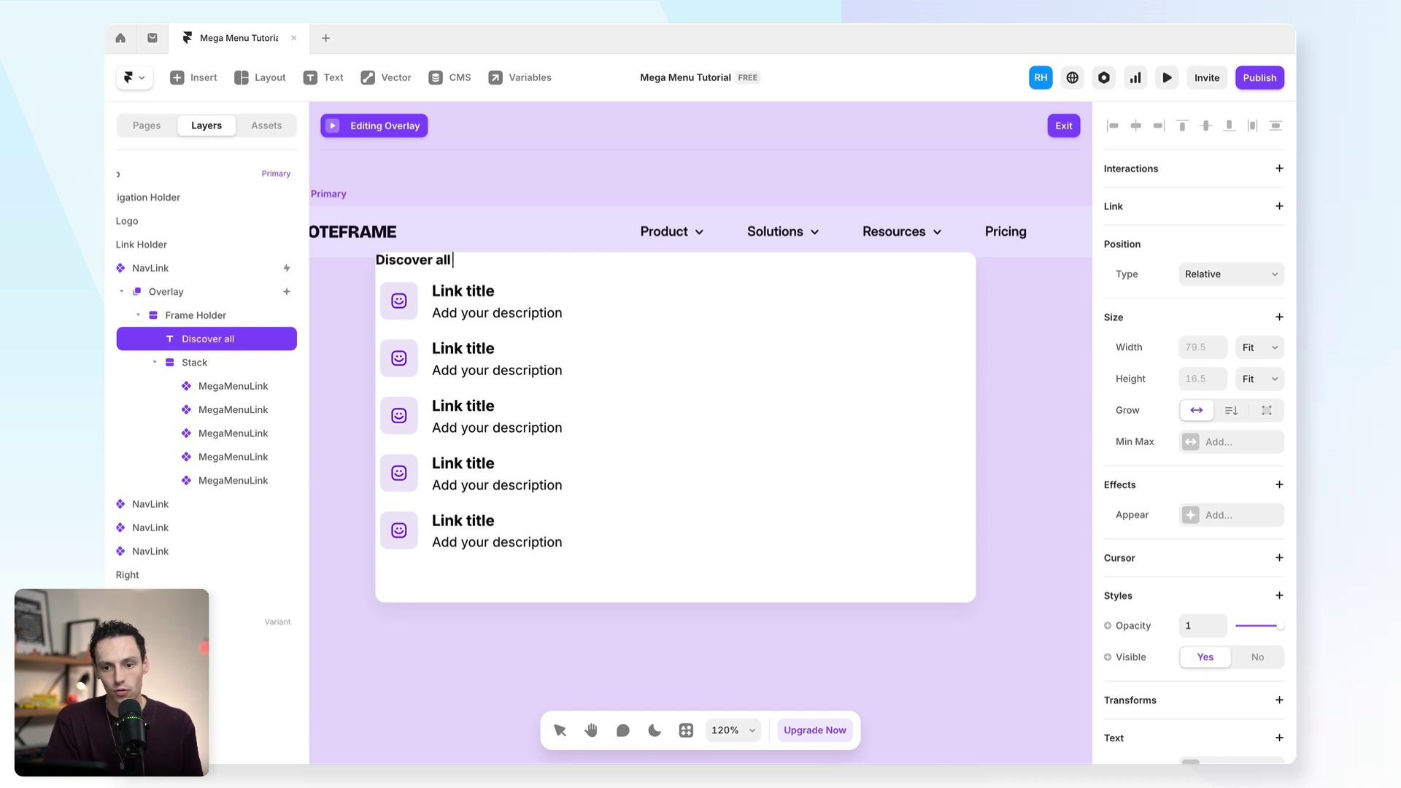
type(" product features")
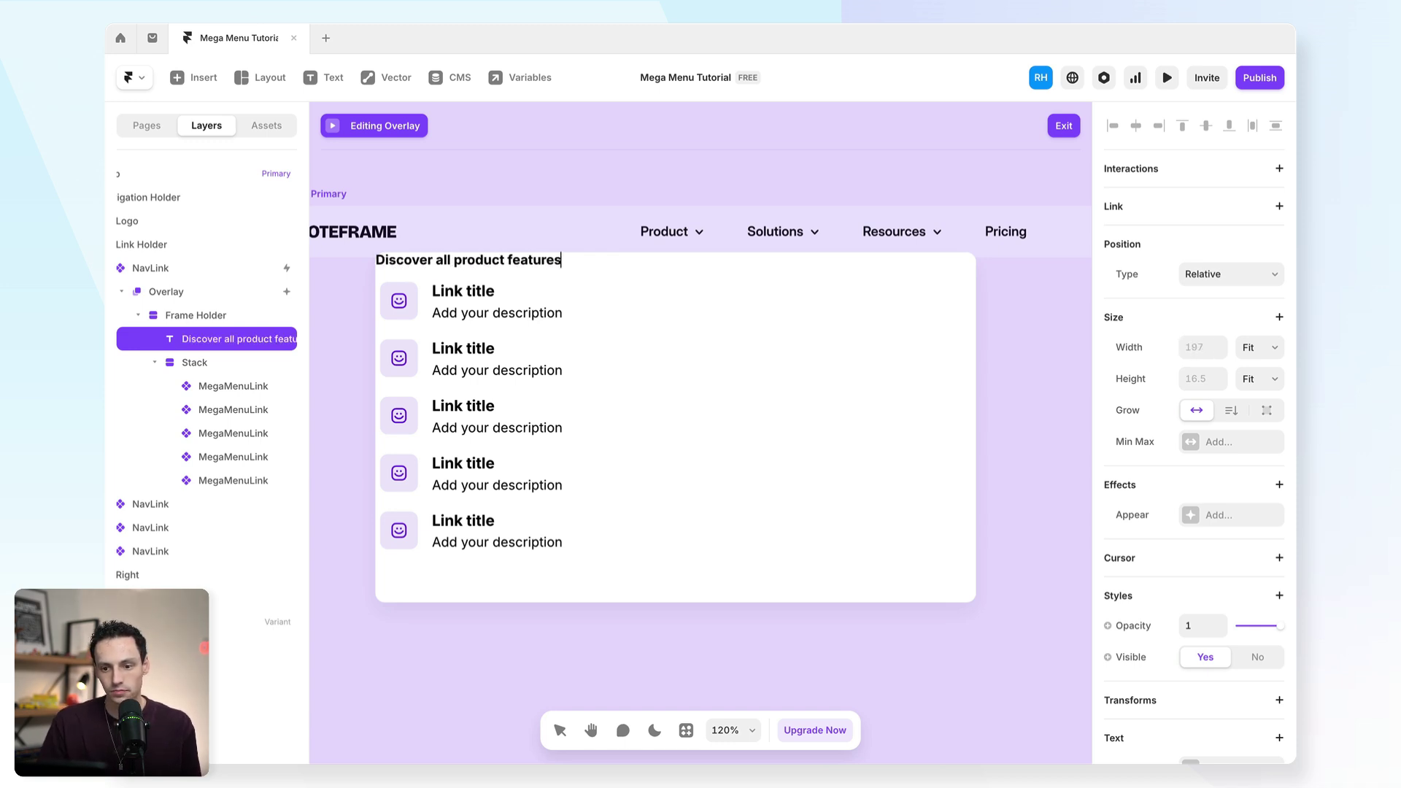
key("Escape")
- Set the heading's text size to 22 px
scroll(1222, 575, "down", 1)
scroll(1222, 575, "down", 5)
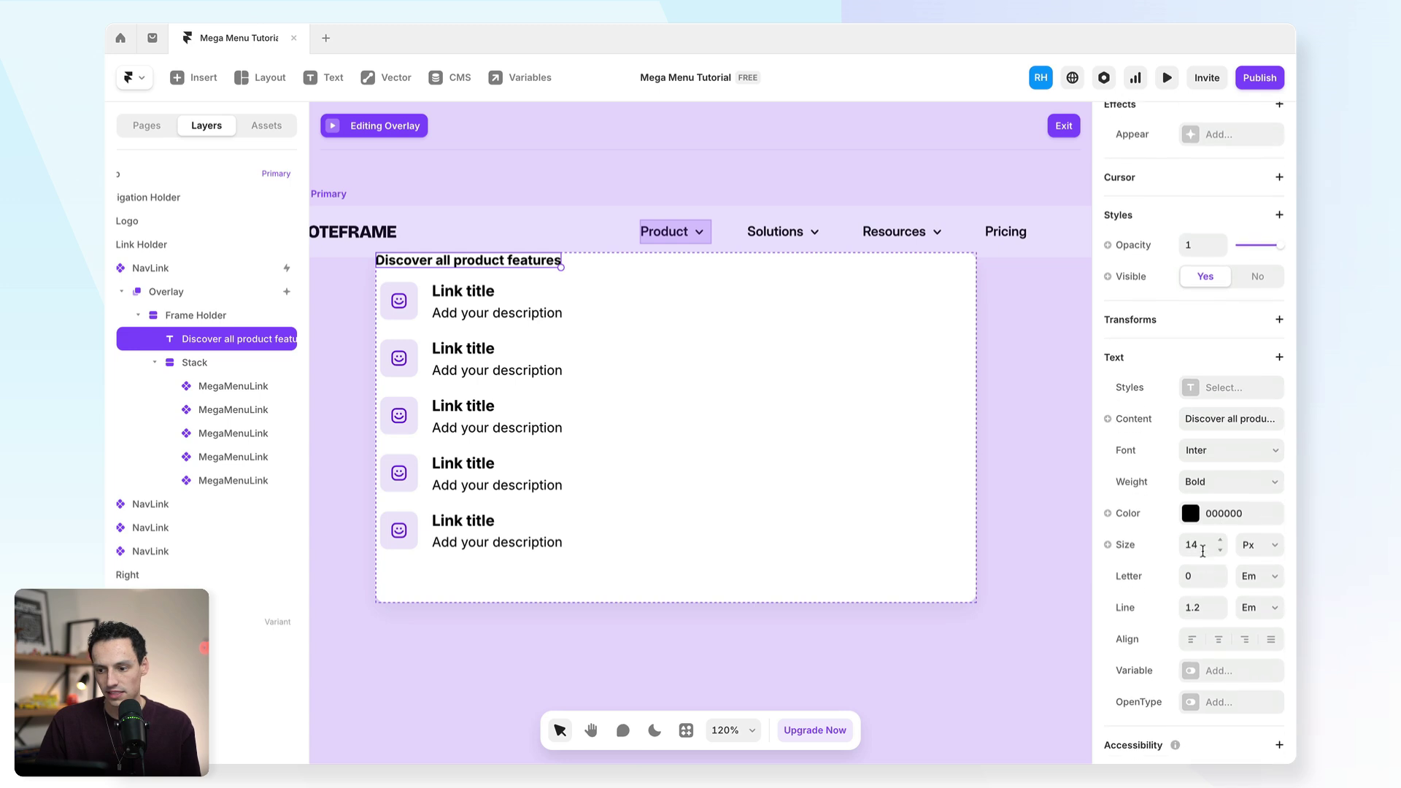
left_click(1197, 544)
type("22")
- Set Frame Holder's gap to 20 and its padding to 20
left_click(667, 288)
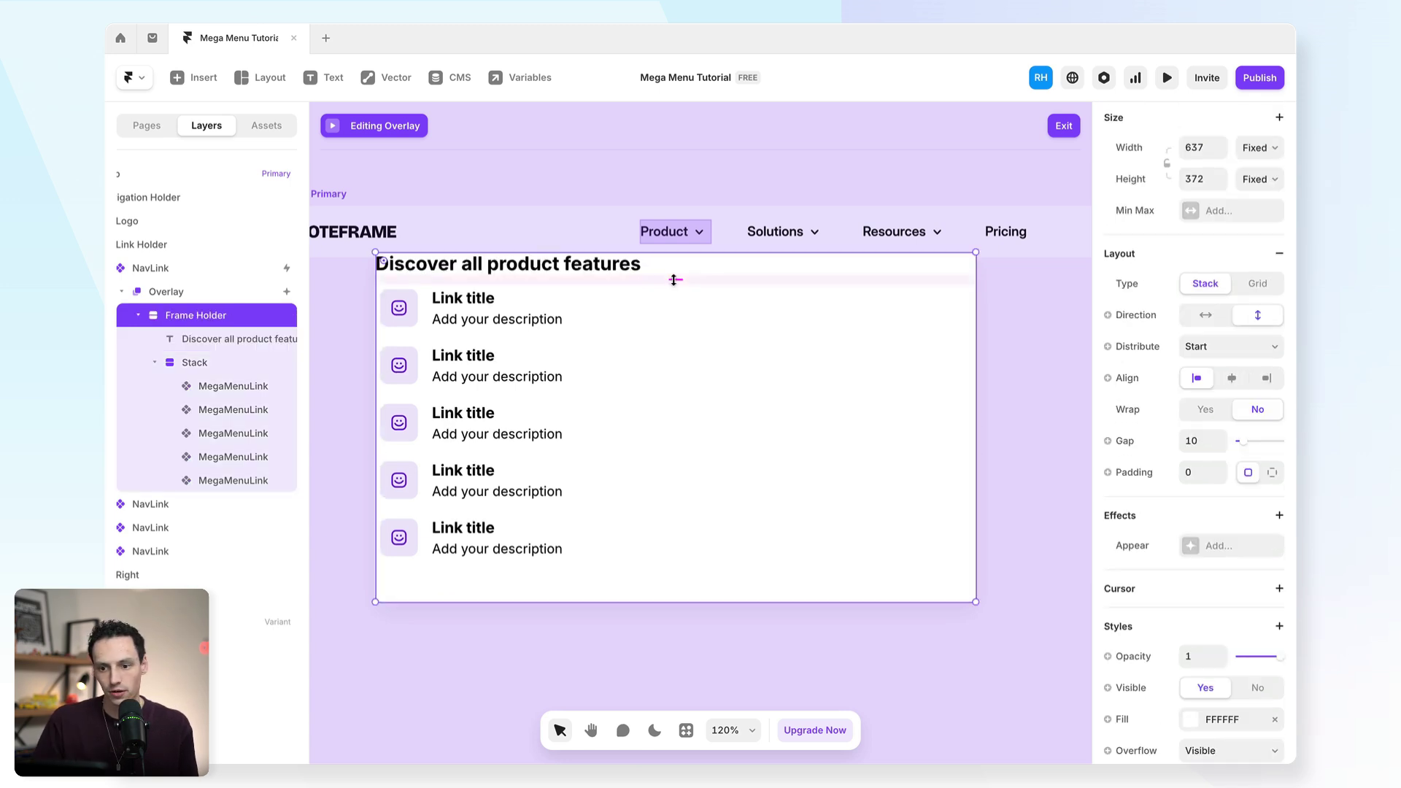
left_click_drag(675, 287, 674, 290)
left_click(1197, 471)
type("2")
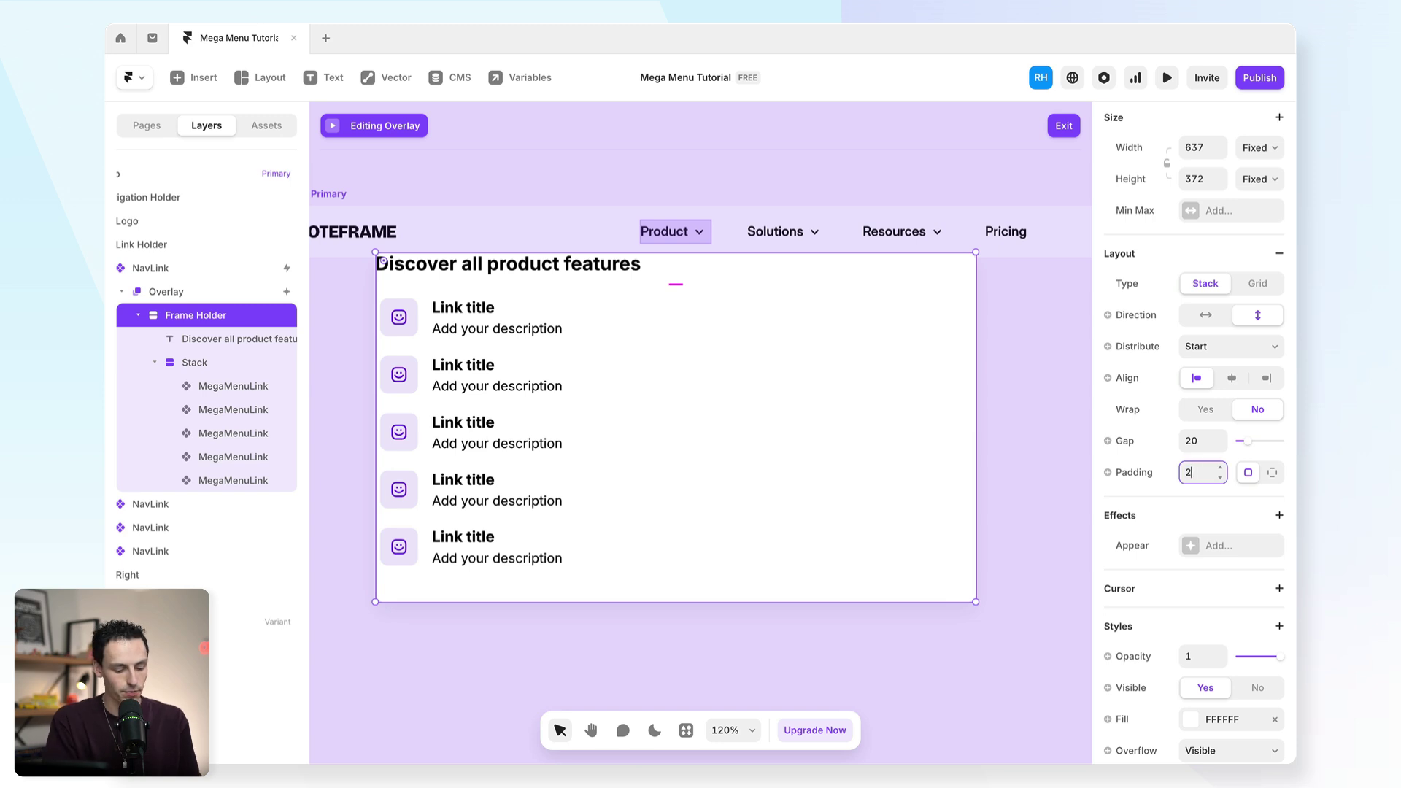
type("0")
- Set Frame Holder's height to fit its content
left_click(1209, 180)
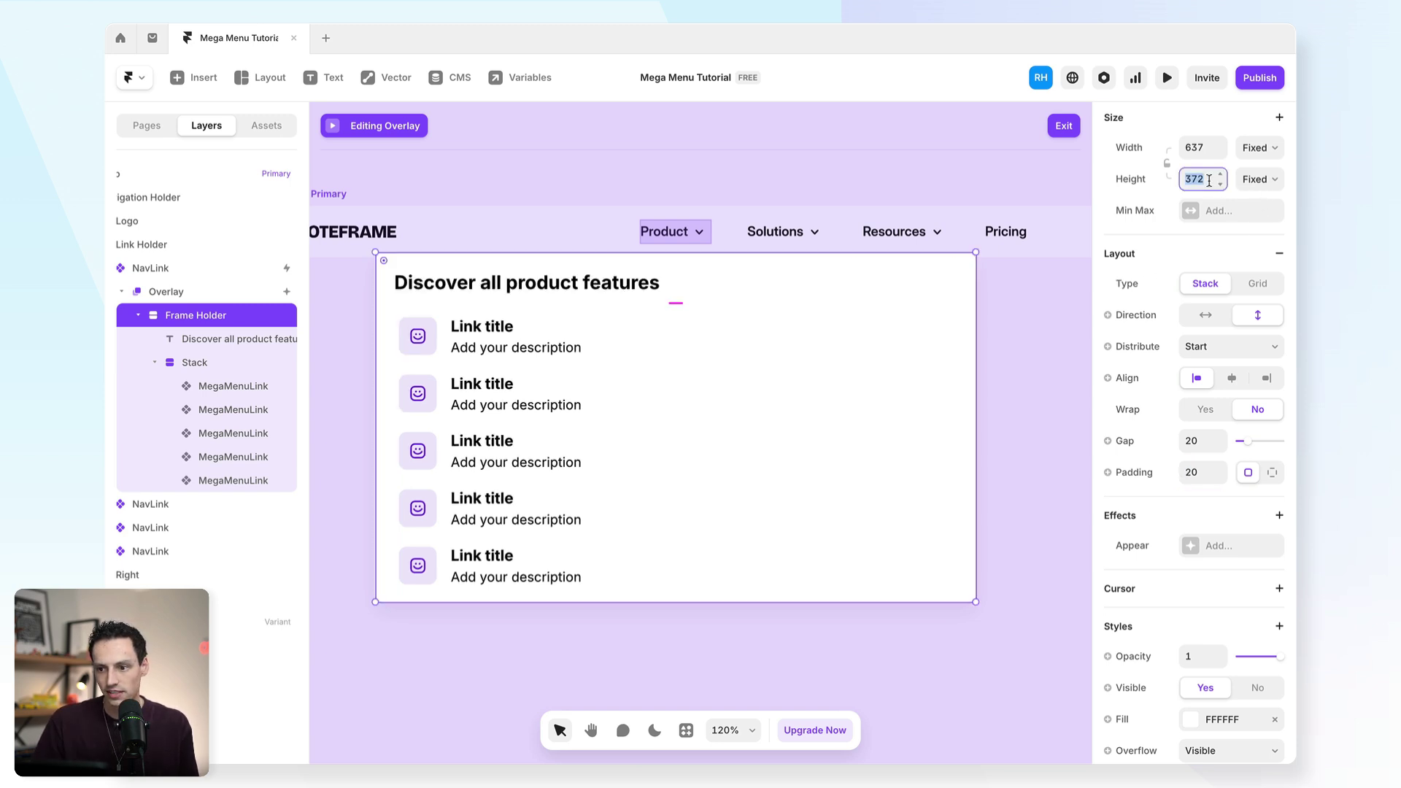
type("fit")
key("Return")
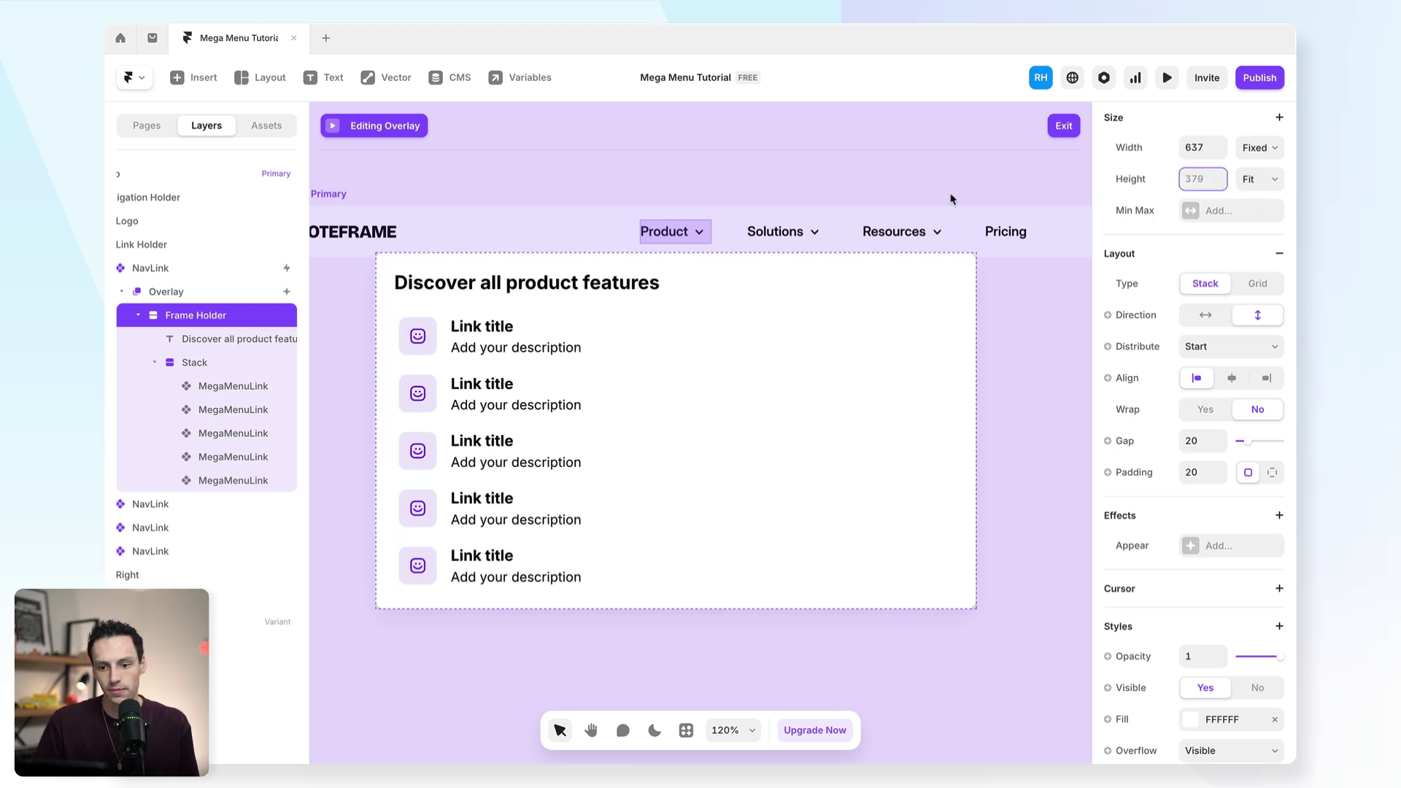
- Copy the stack of five links and paste a second one into Frame Holder
key("Return")
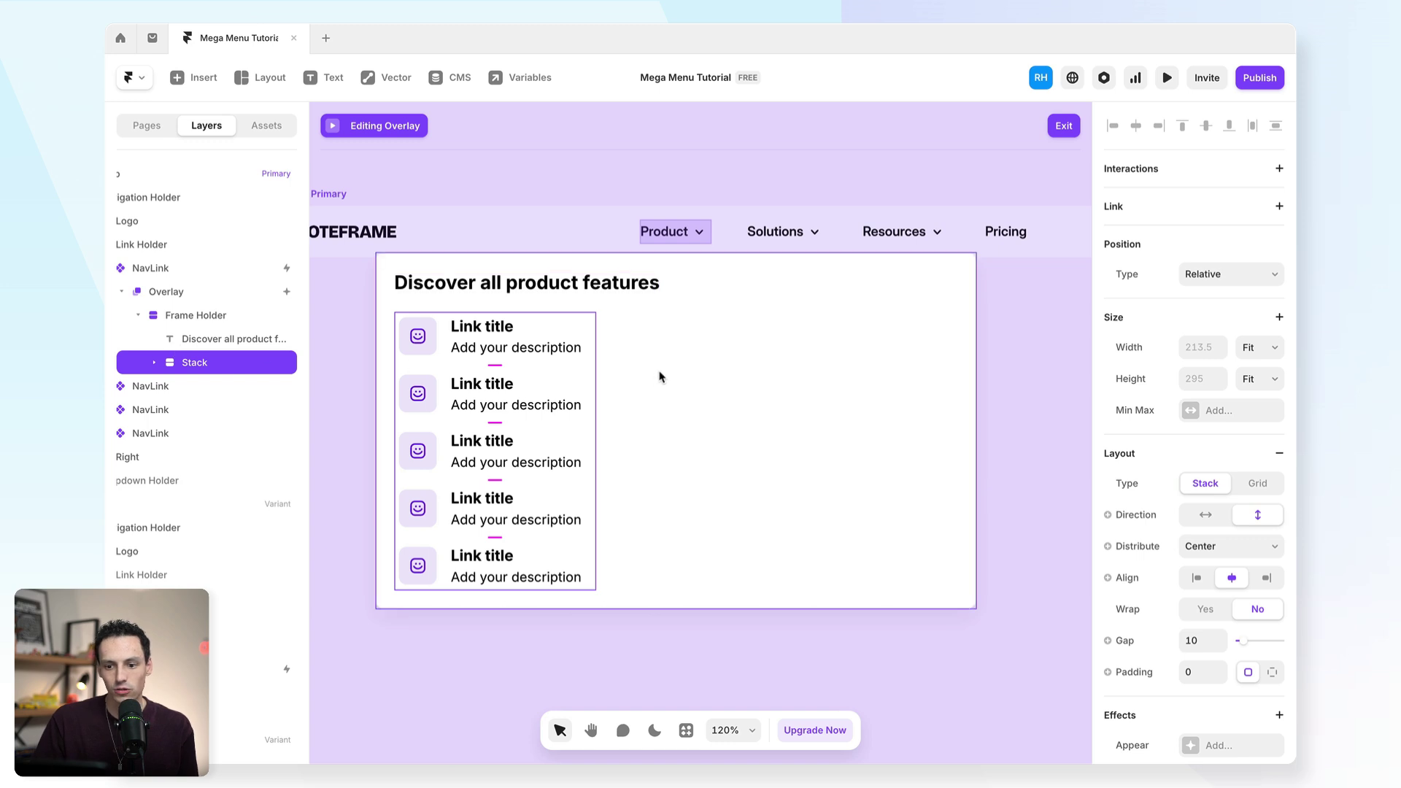
key("shift+Return")
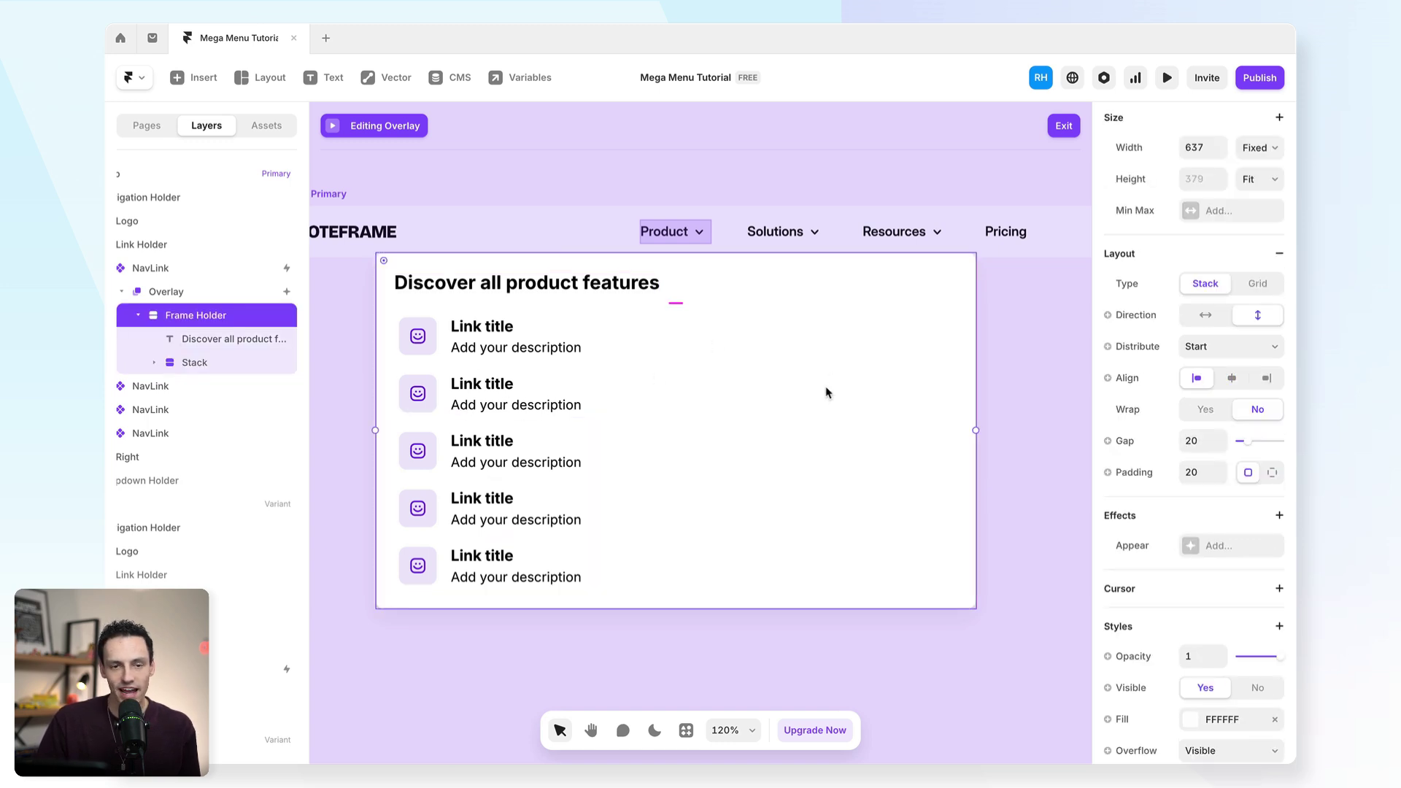
key("ctrl+v")
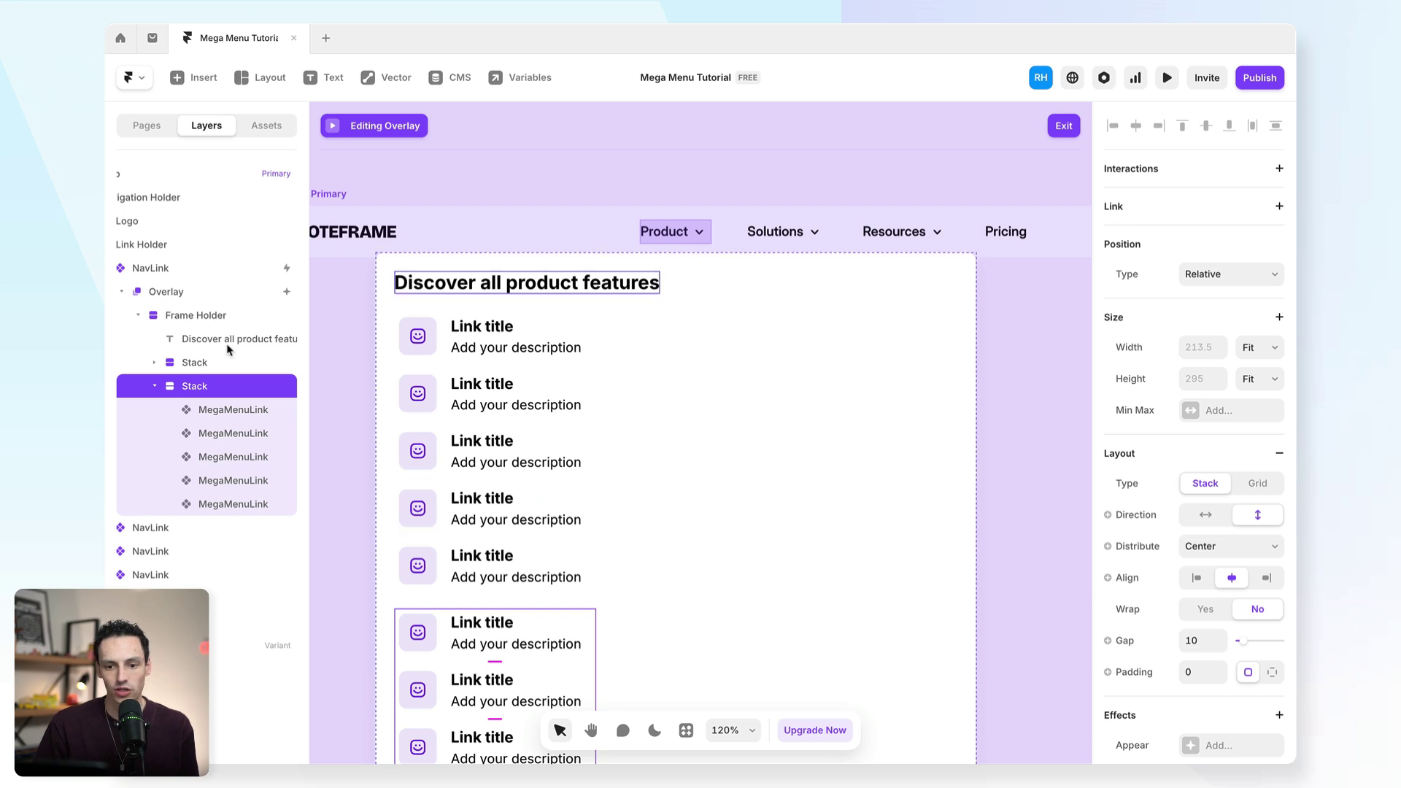
- Wrap both link stacks in a new parent stack and set its direction to horizontal
left_click(202, 315)
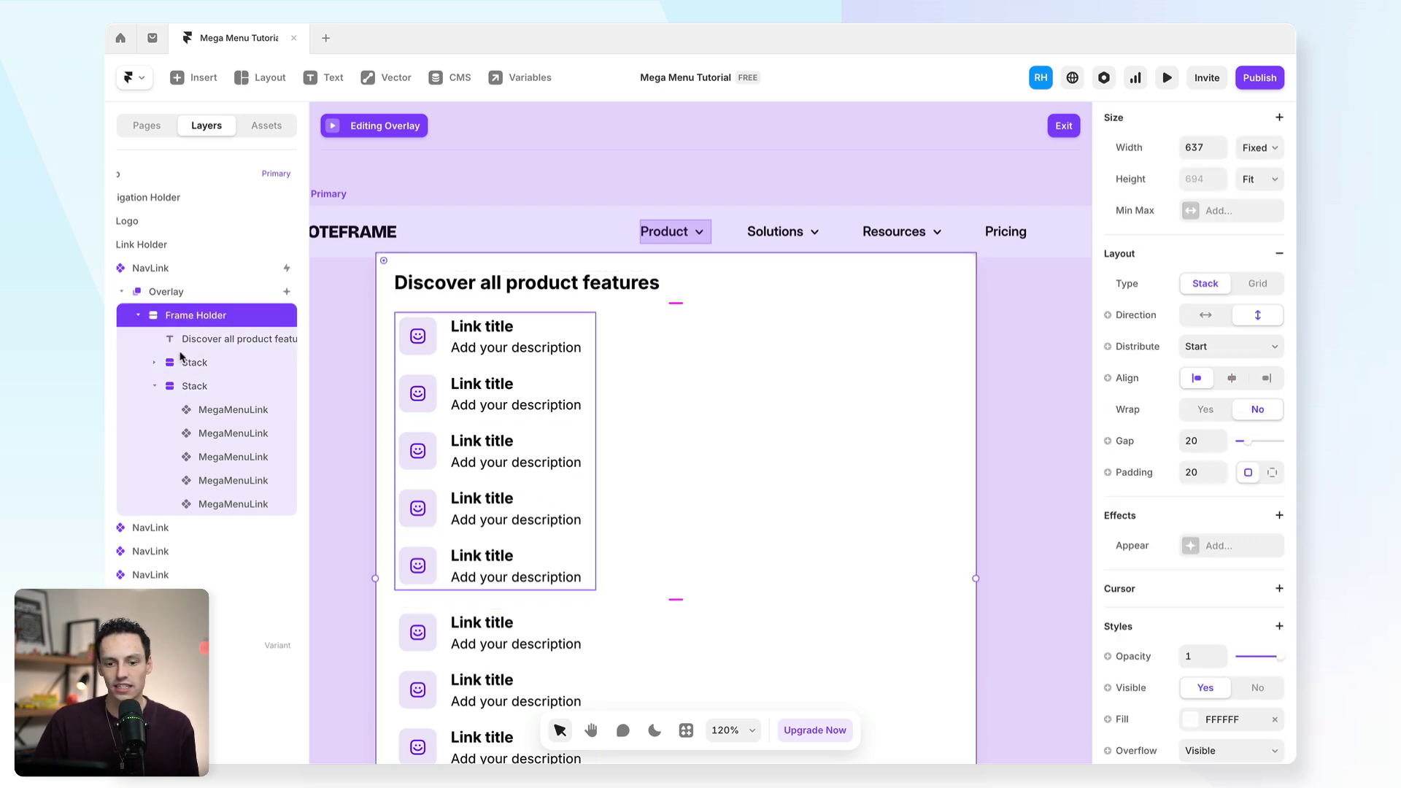
left_click(154, 386)
left_click(261, 389)
left_click(234, 364, "shift")
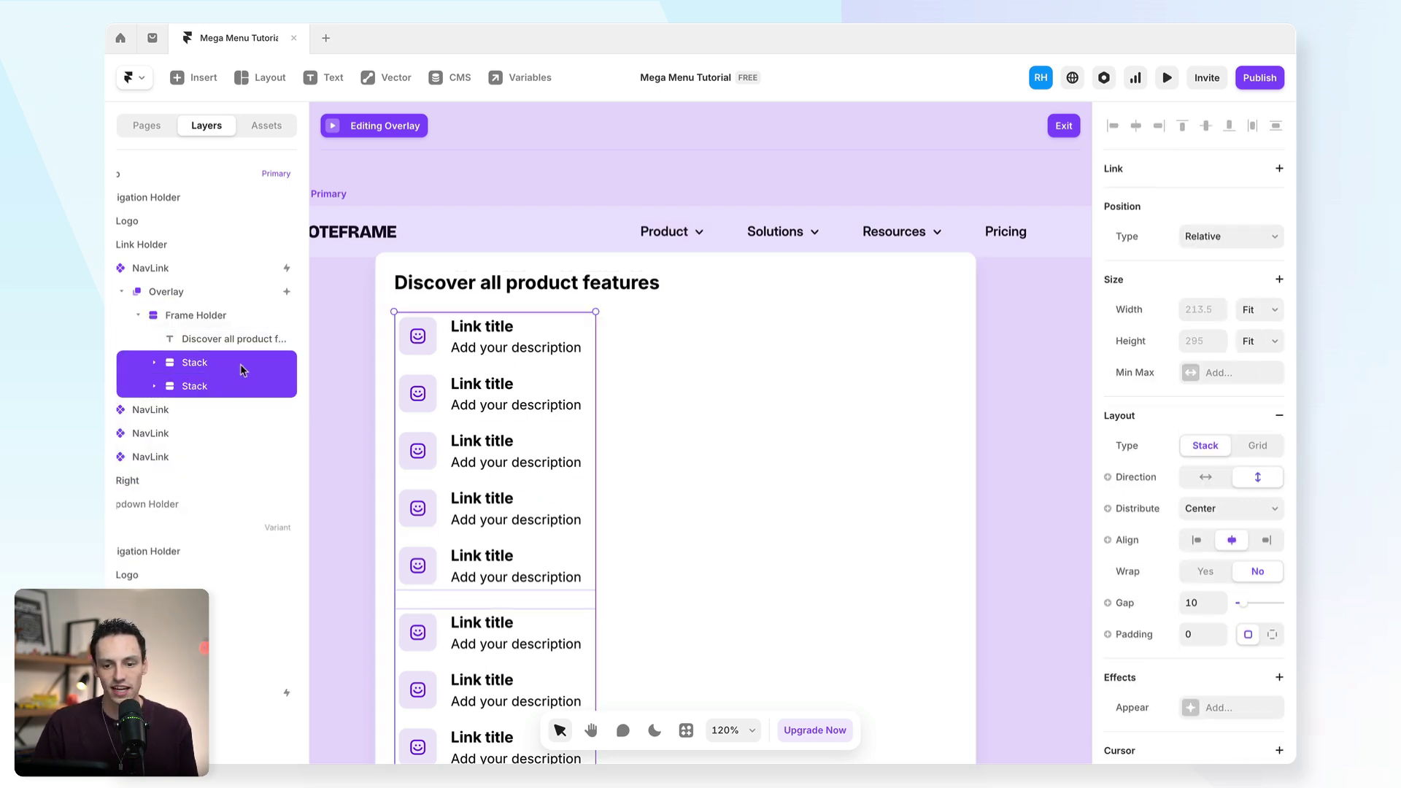
right_click(241, 365)
left_click(323, 719)
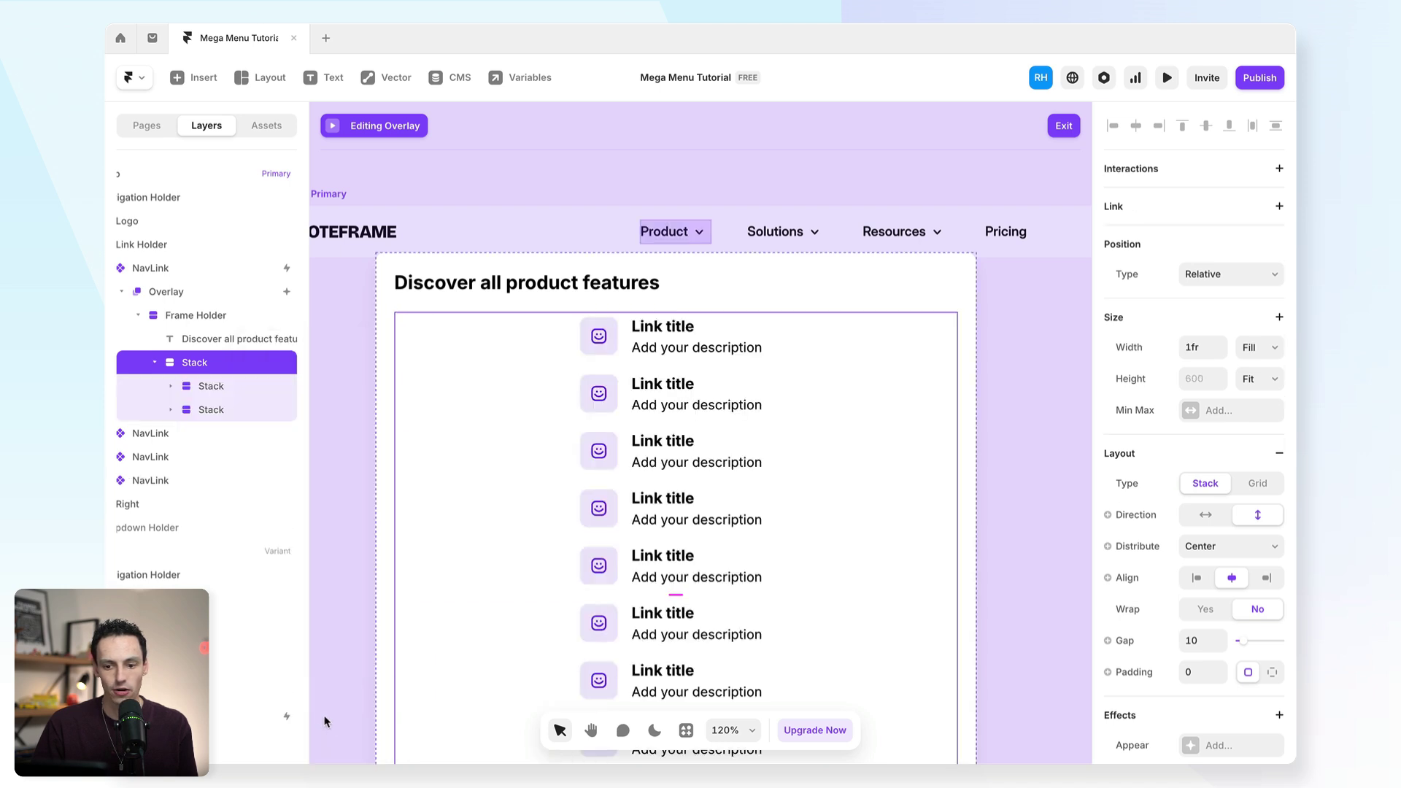
left_click(1206, 516)
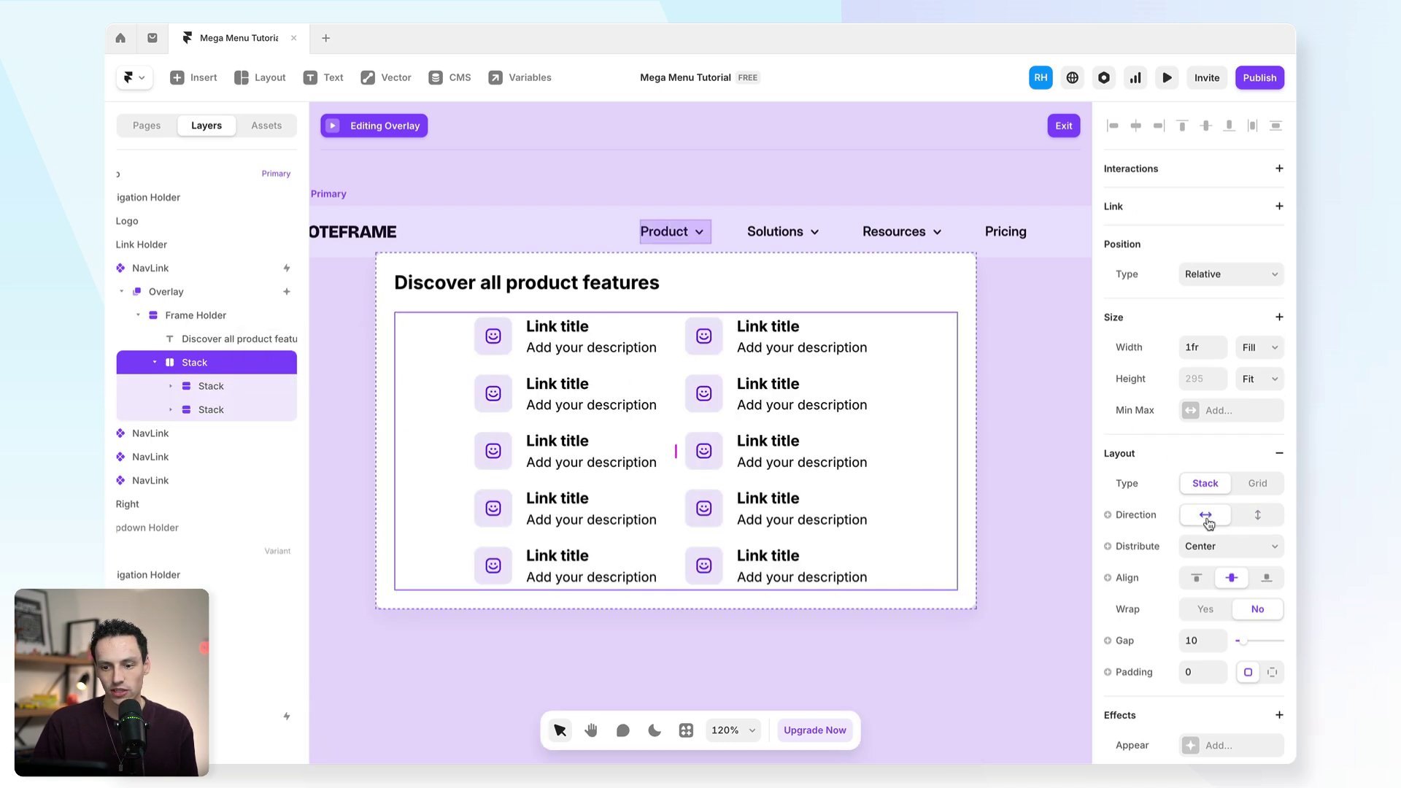
- Distribute the parent stack's two link columns from the start and widen the gap between them to 33
left_click(1210, 549)
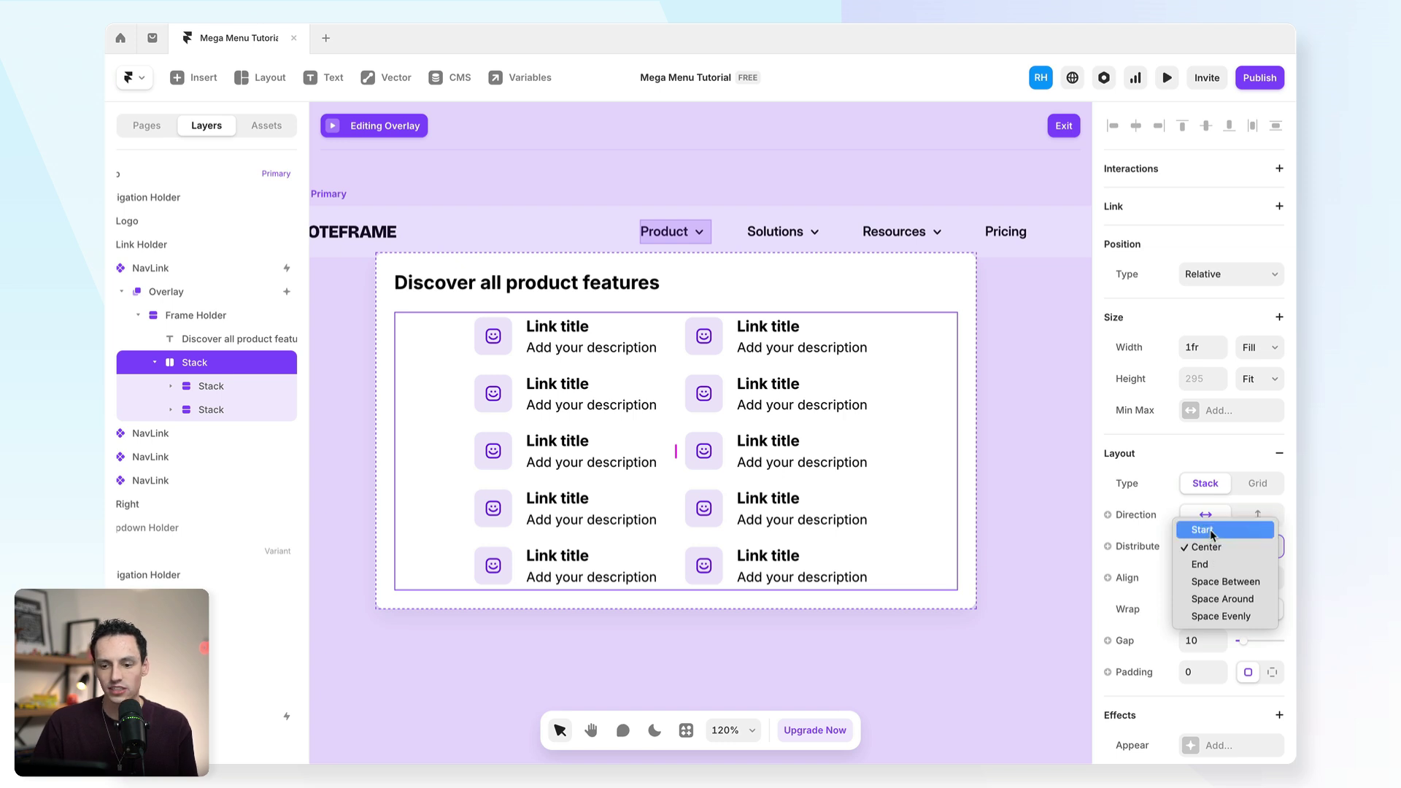
left_click(1211, 532)
left_click_drag(603, 454, 622, 454)
- Delete two of the five links from the second link column
left_click(759, 566)
key("Delete")
left_click(760, 553)
key("Delete")
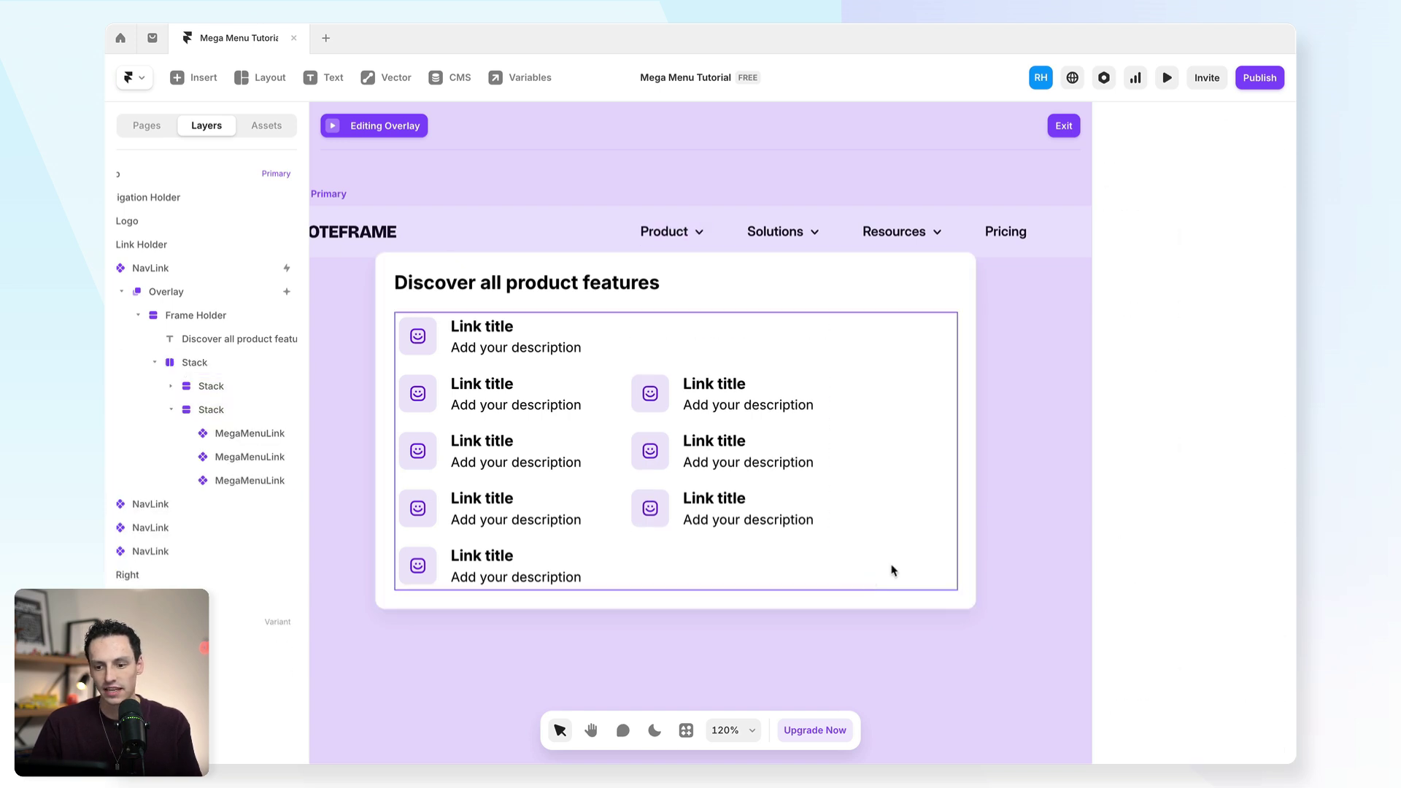
- Align both link columns to the top of their parent stack
left_click(859, 502)
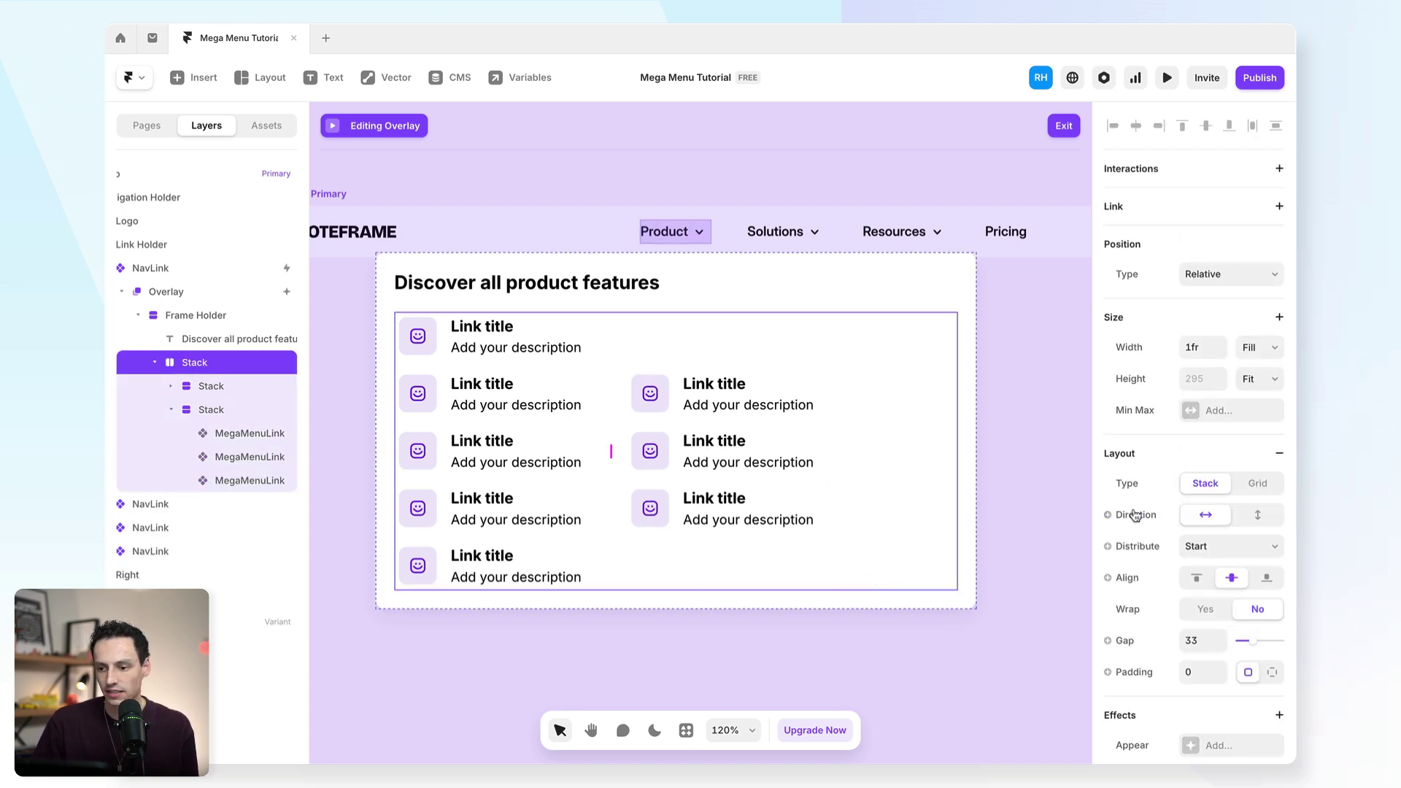
left_click(1195, 578)
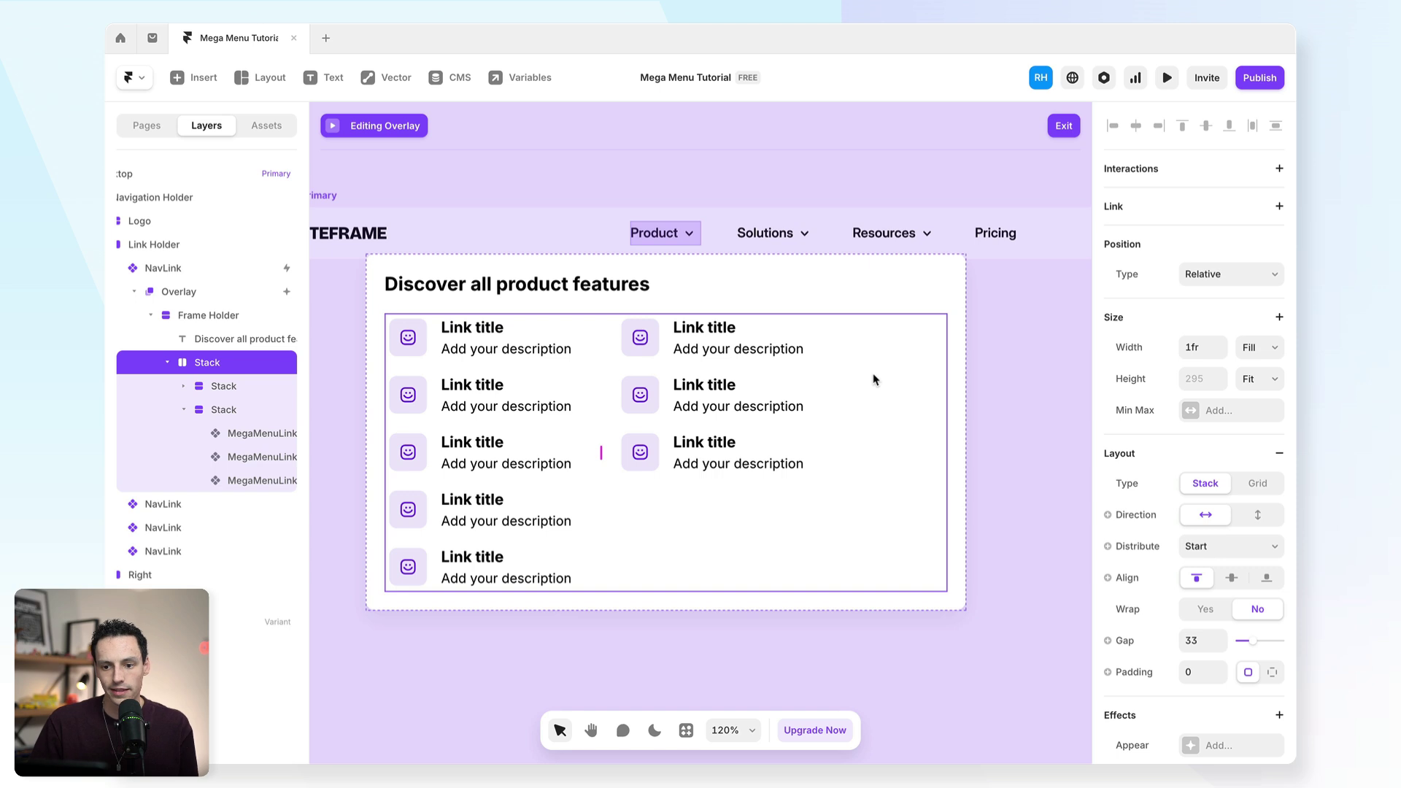
key("f")
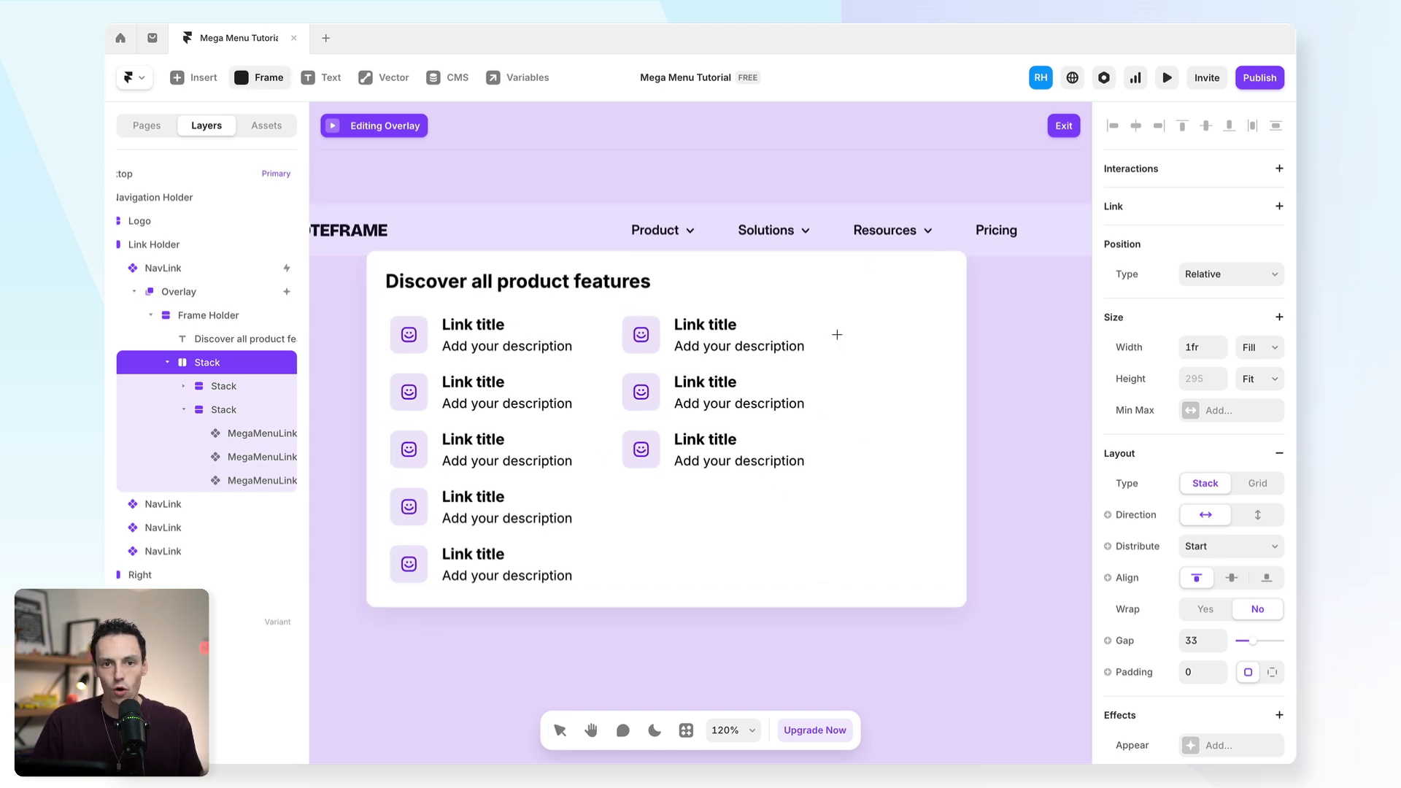
- Open the MegaMenuLink component, add a second variant beside the primary one and set its direction to vertical
double_click(677, 346)
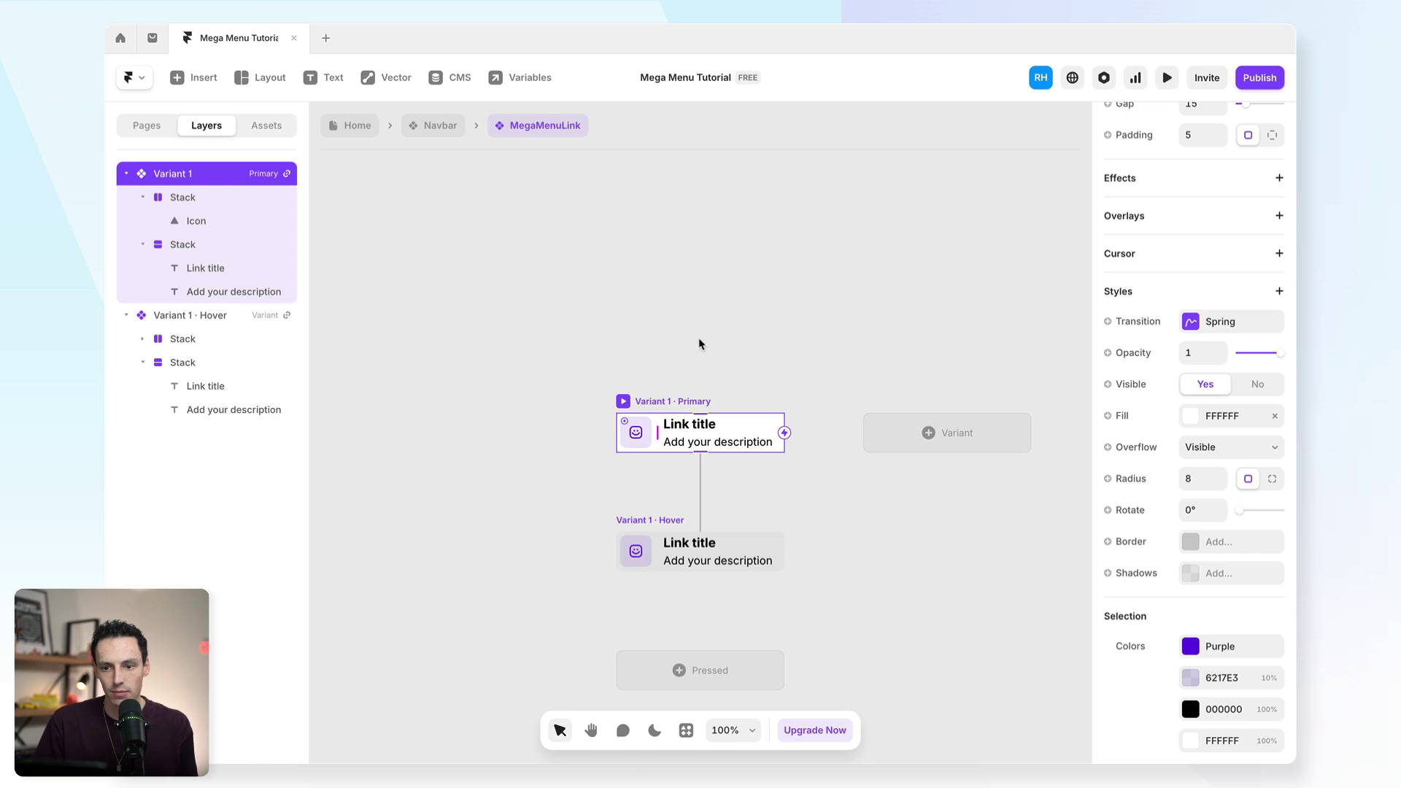
left_click(827, 440)
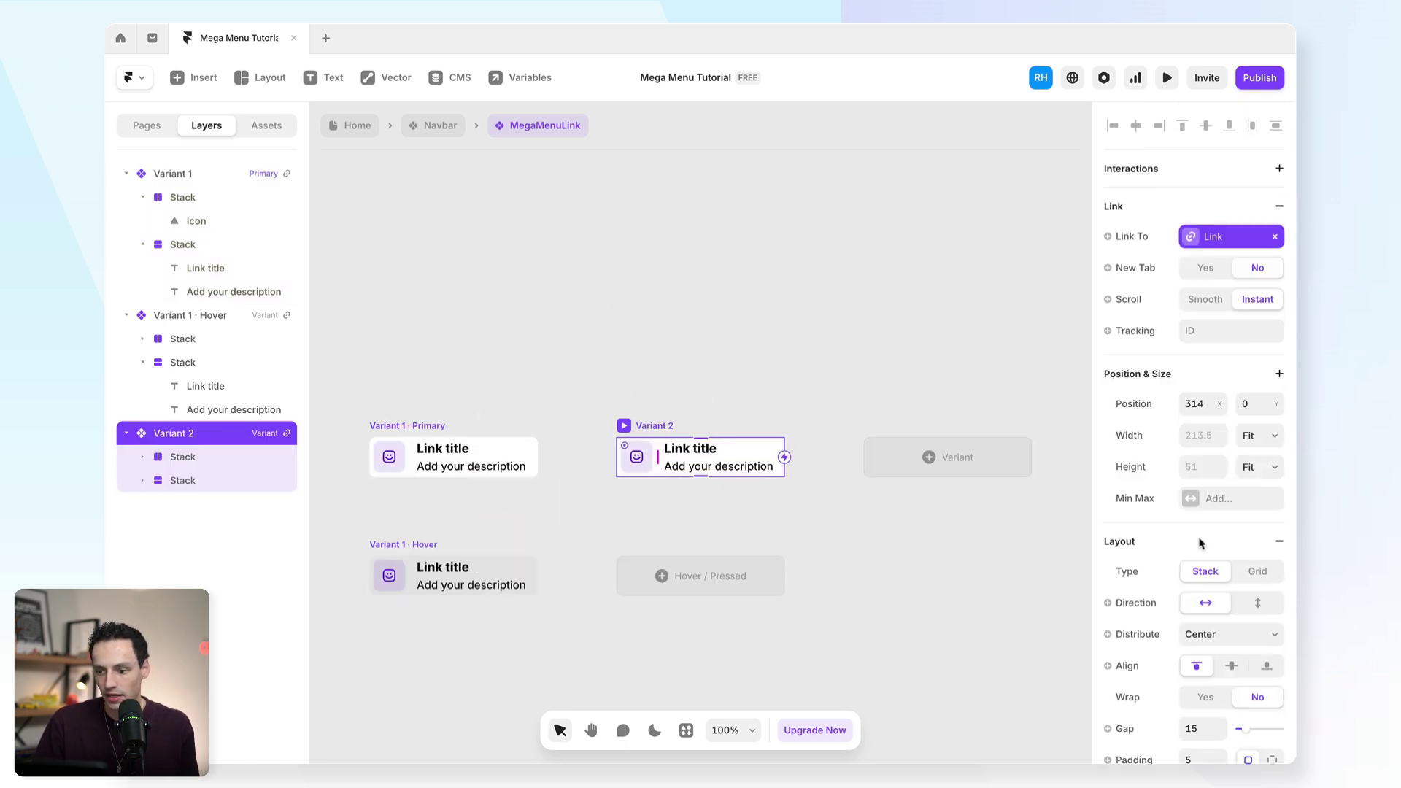
left_click(1257, 603)
- Enlarge Variant 2's icon stack, setting its width to 100% and stretching it to about 161% wide and 111 high
left_click(659, 471)
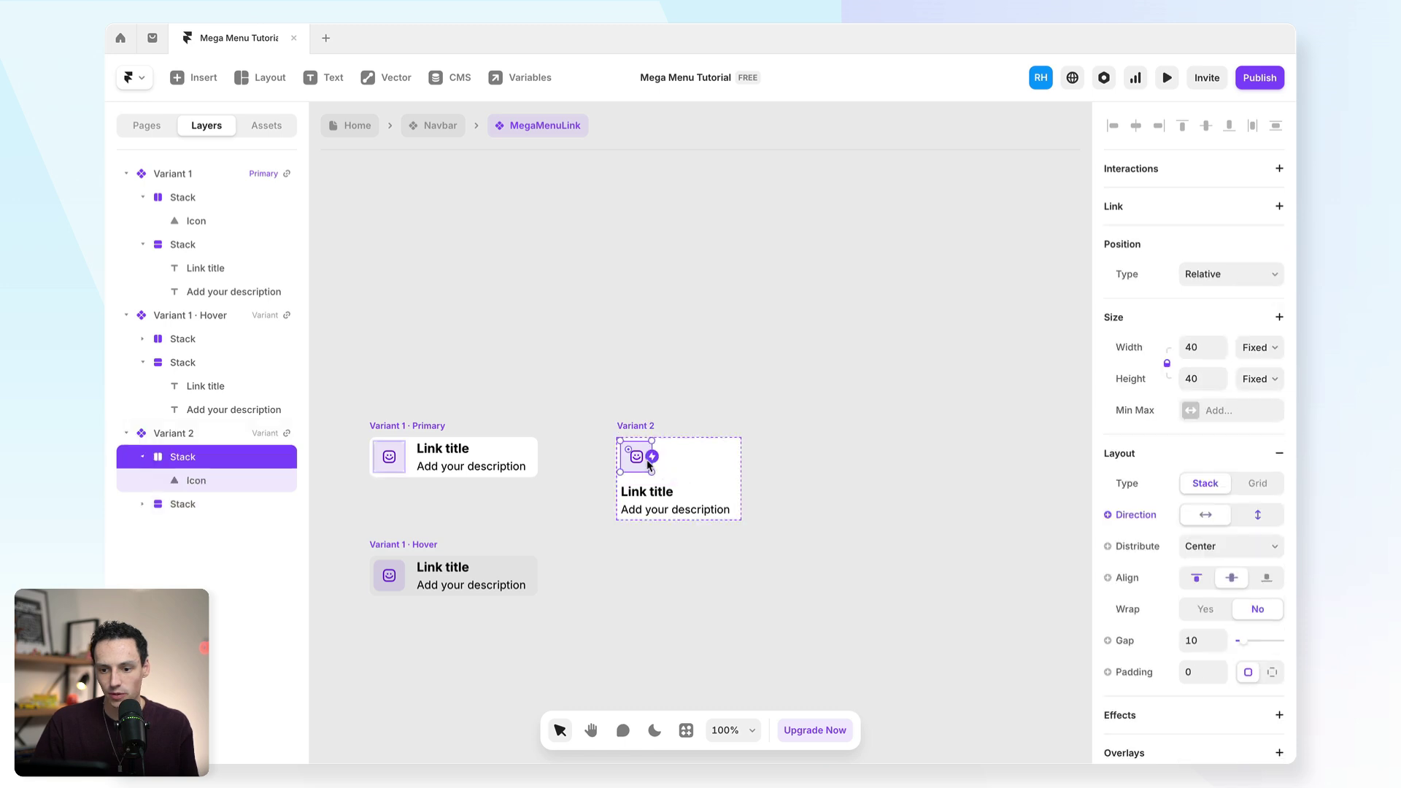
left_click_drag(654, 440, 767, 404)
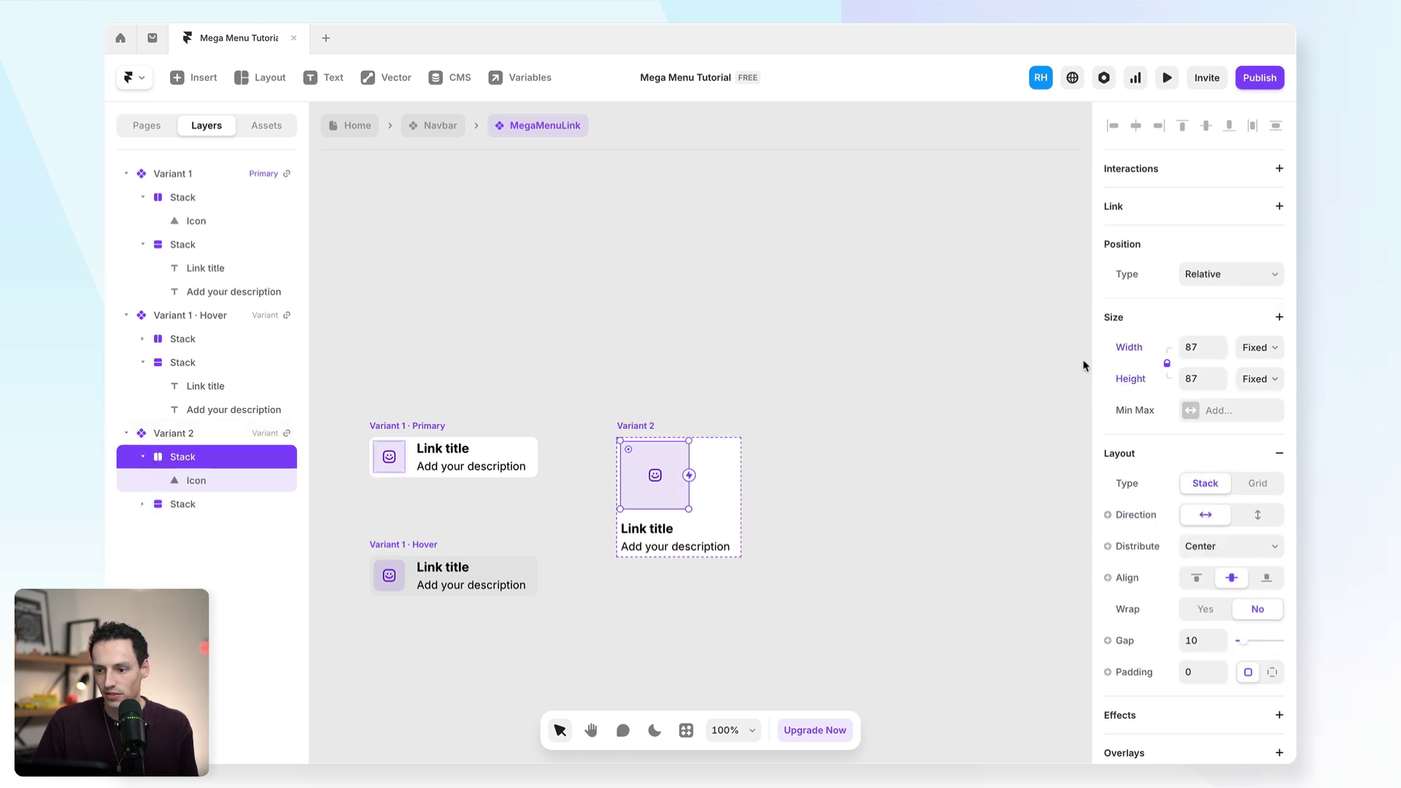
left_click(1200, 349)
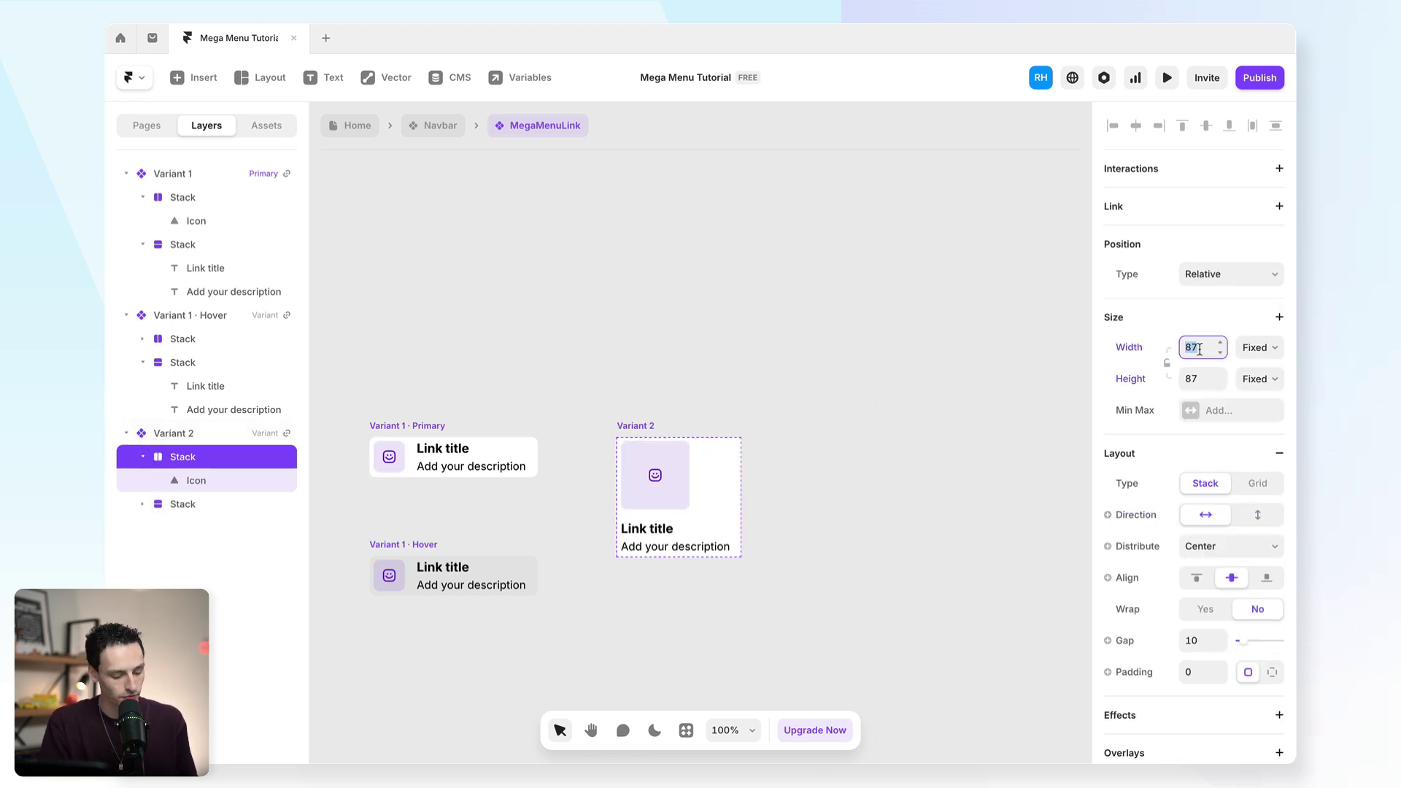
key("Return")
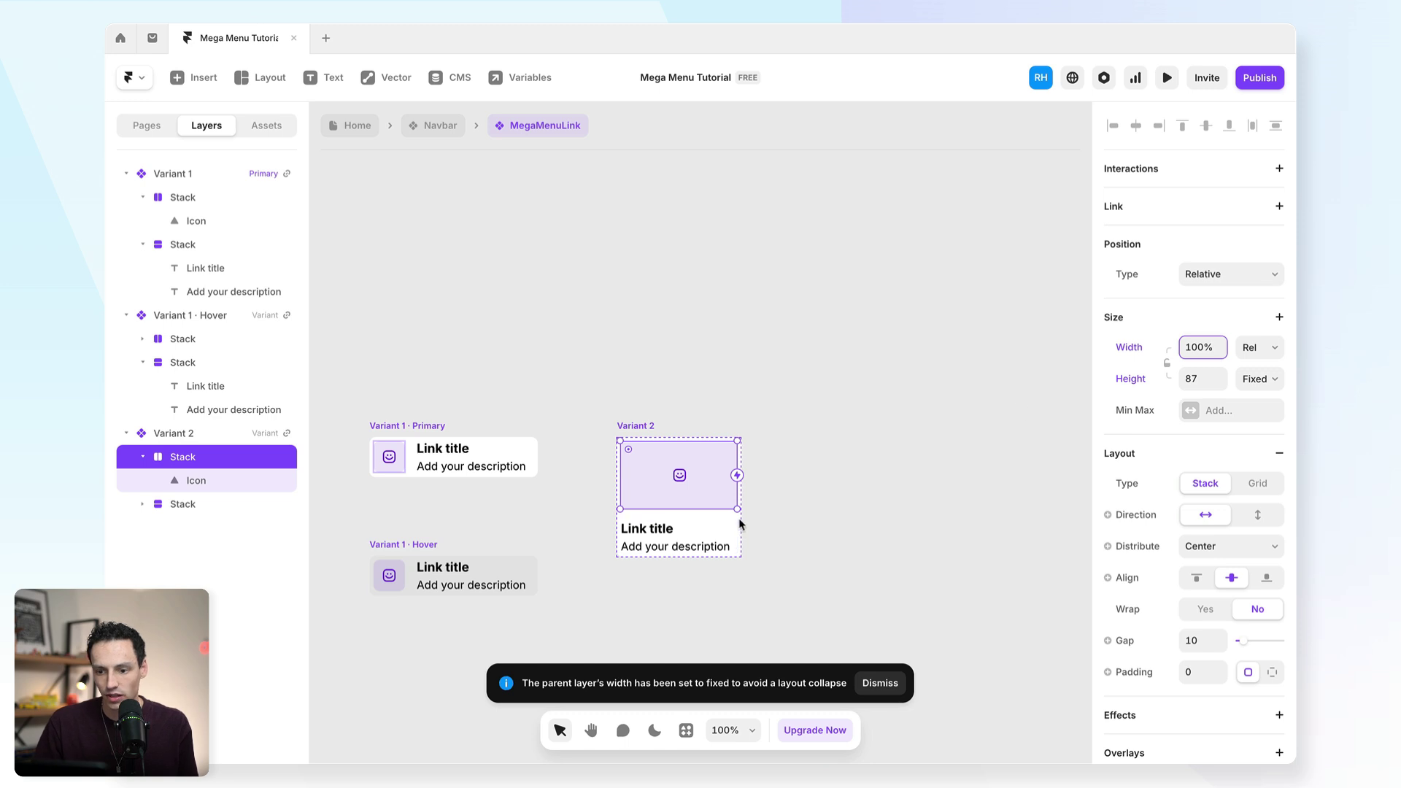
left_click_drag(737, 510, 808, 528)
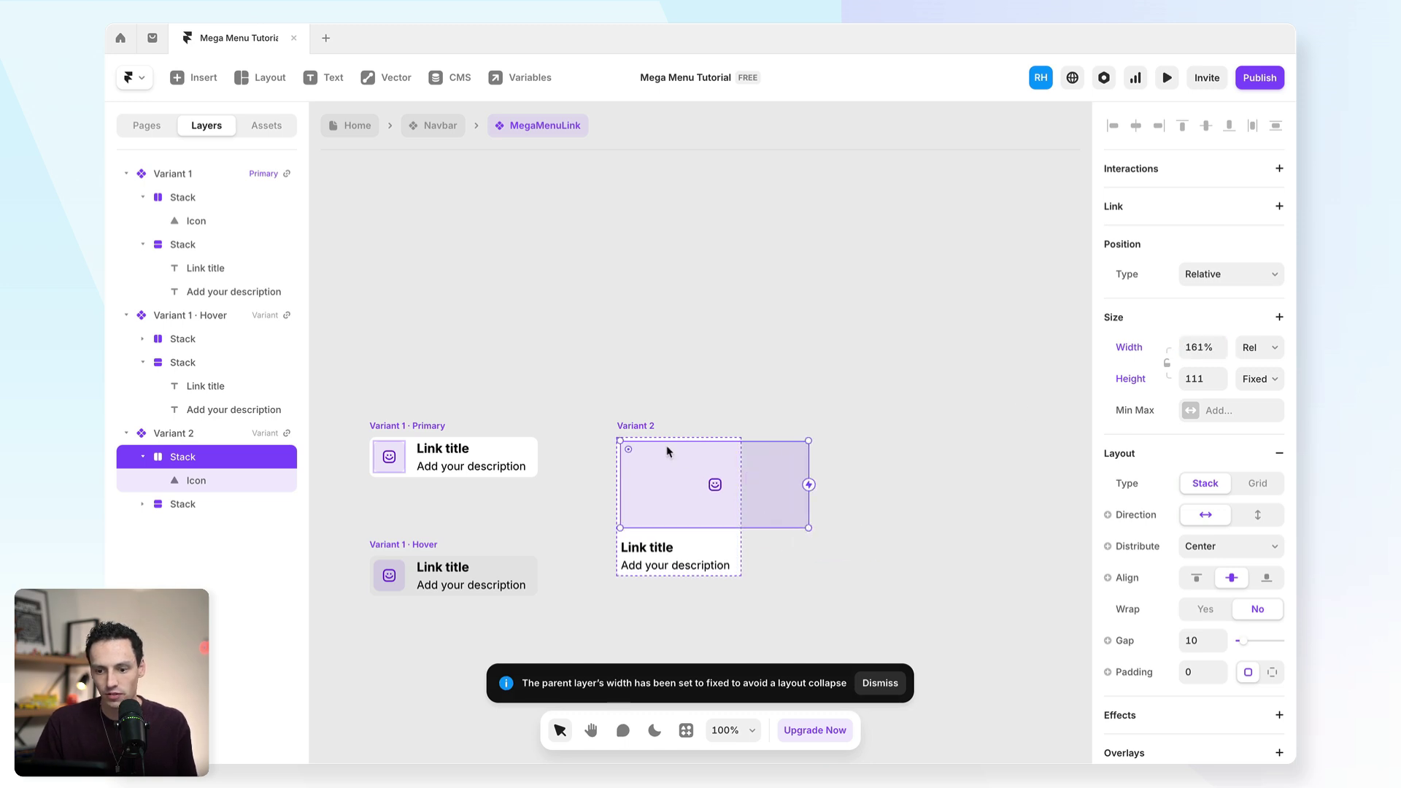
- Set Variant 2's overall width to 250
left_click(647, 435)
left_click(1210, 439)
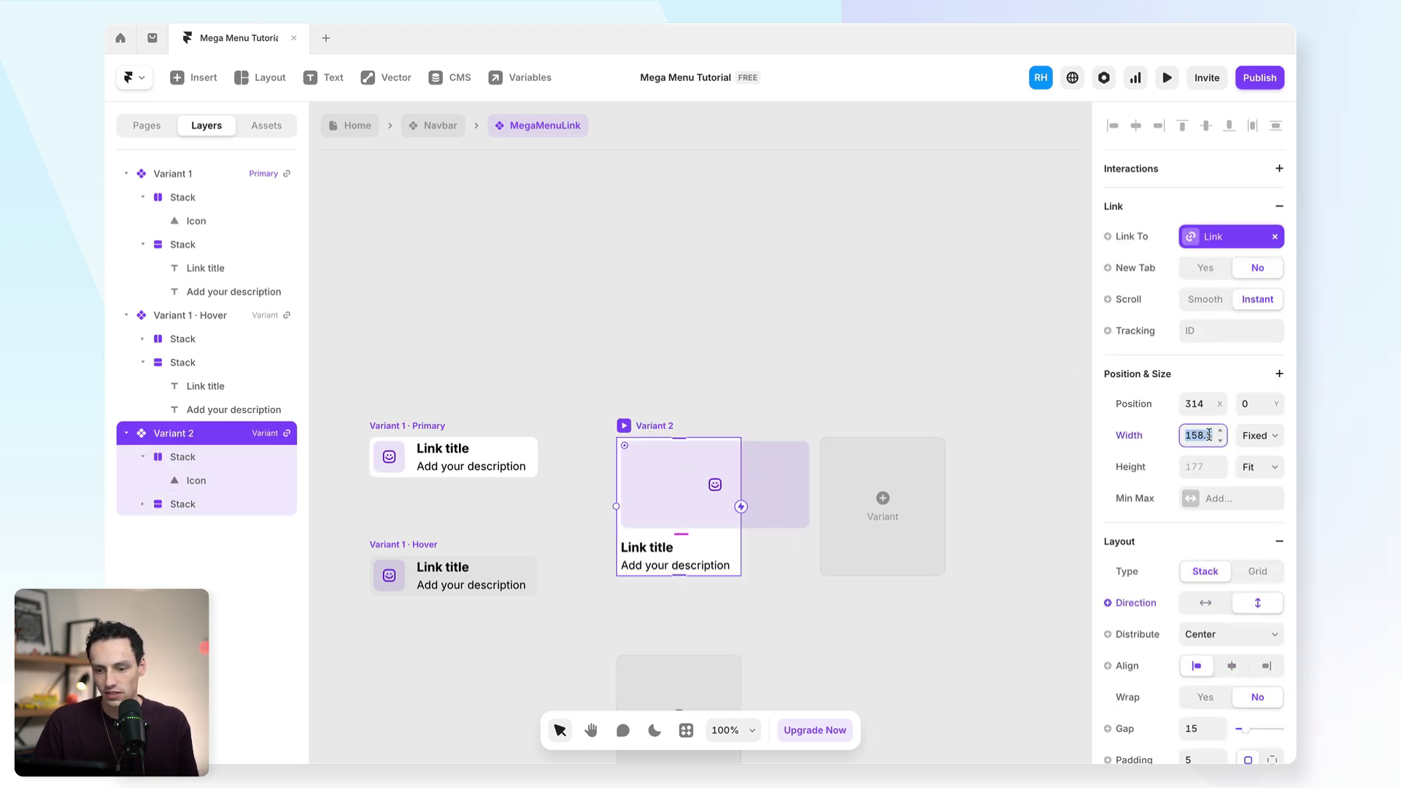
type("250")
key("Return")
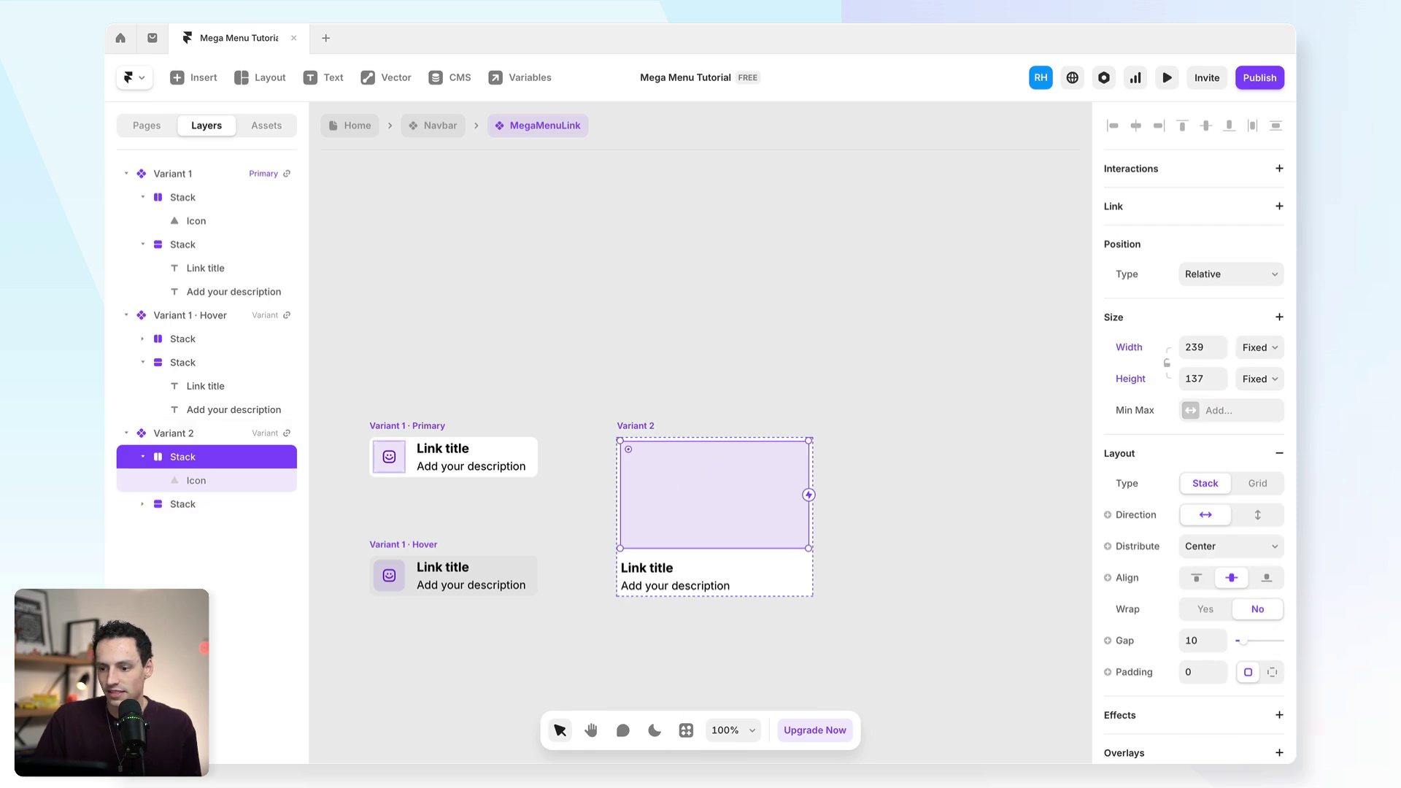
- Create an image variable for the fill of Variant 2's enlarged icon stack
scroll(1228, 585, "down", 5)
left_click(1124, 611)
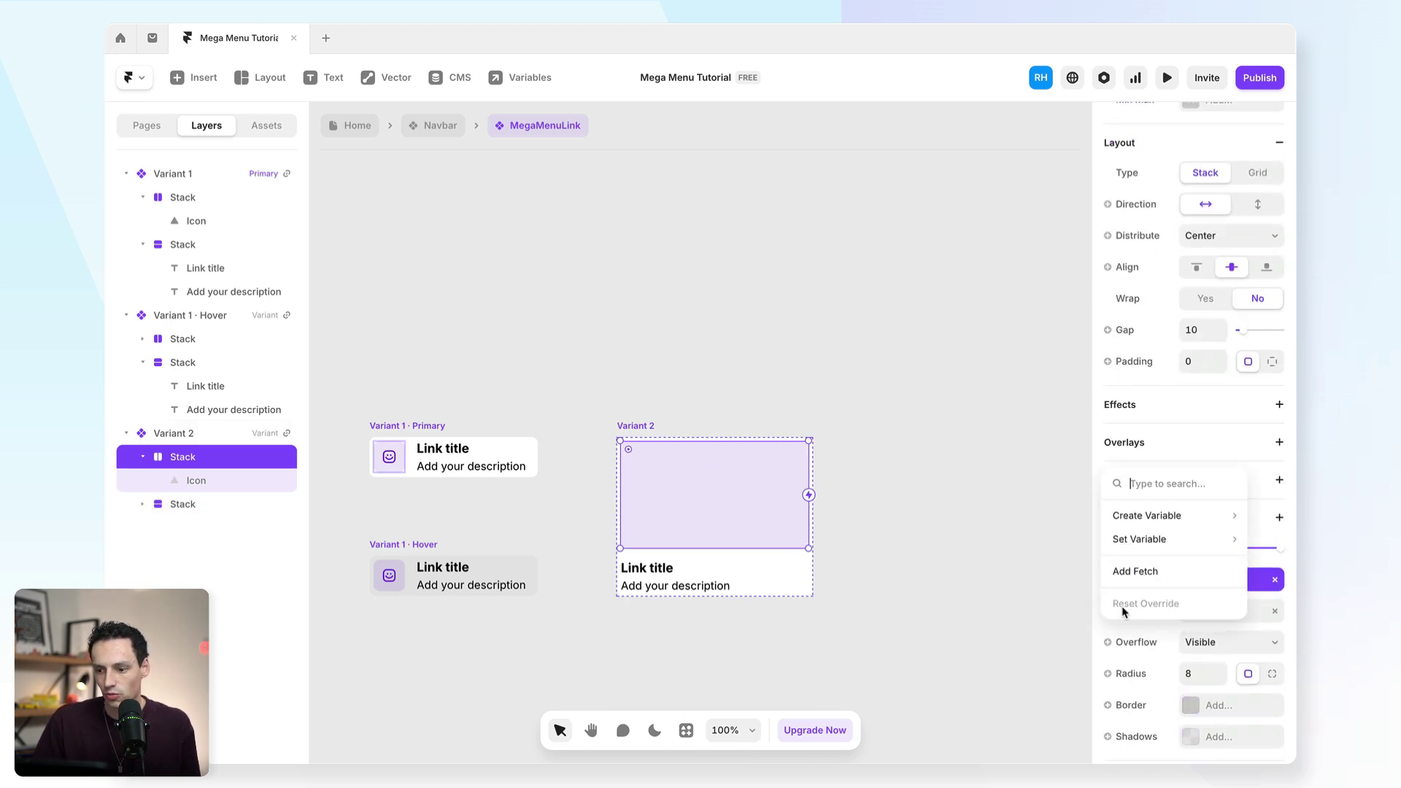
mouse_move(1191, 520)
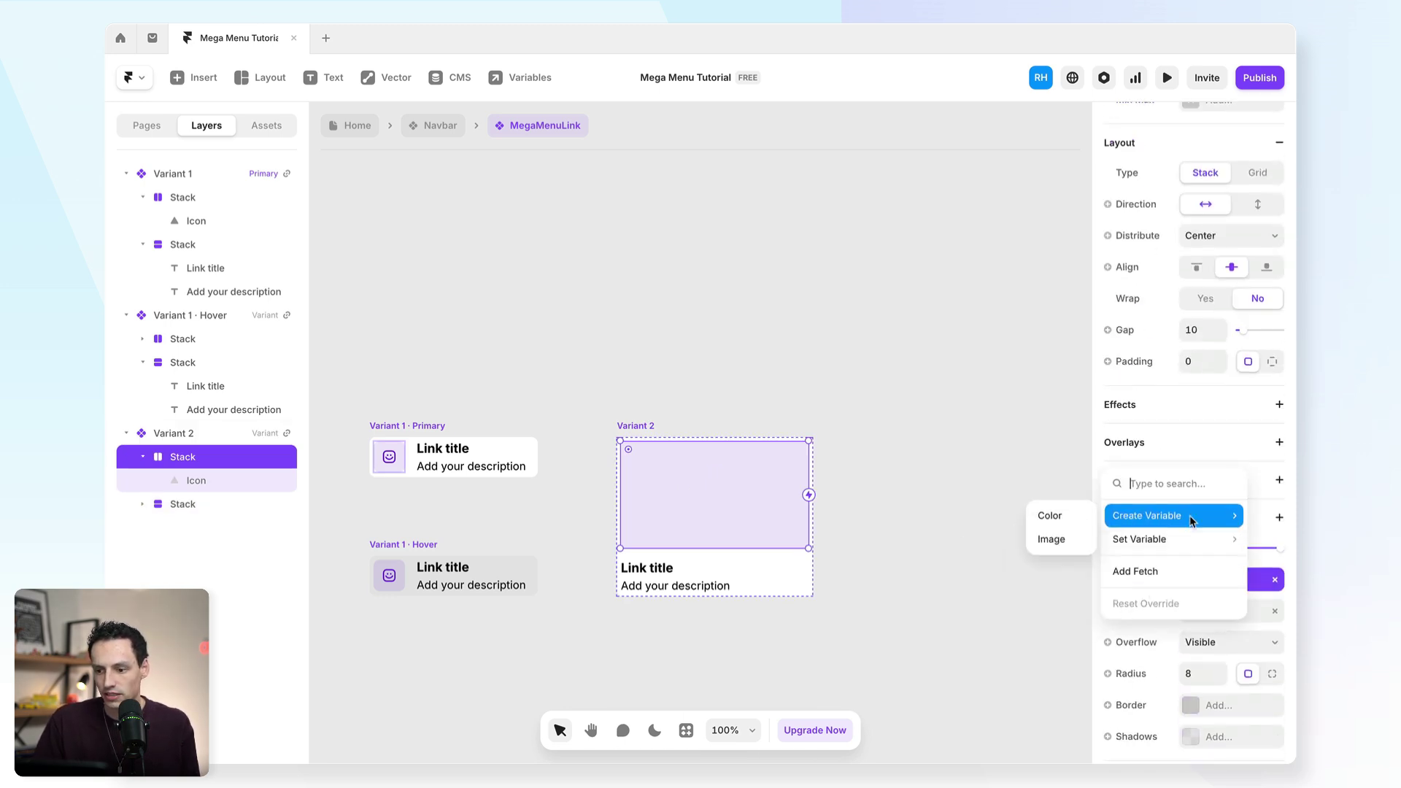
left_click(1052, 538)
left_click(987, 313)
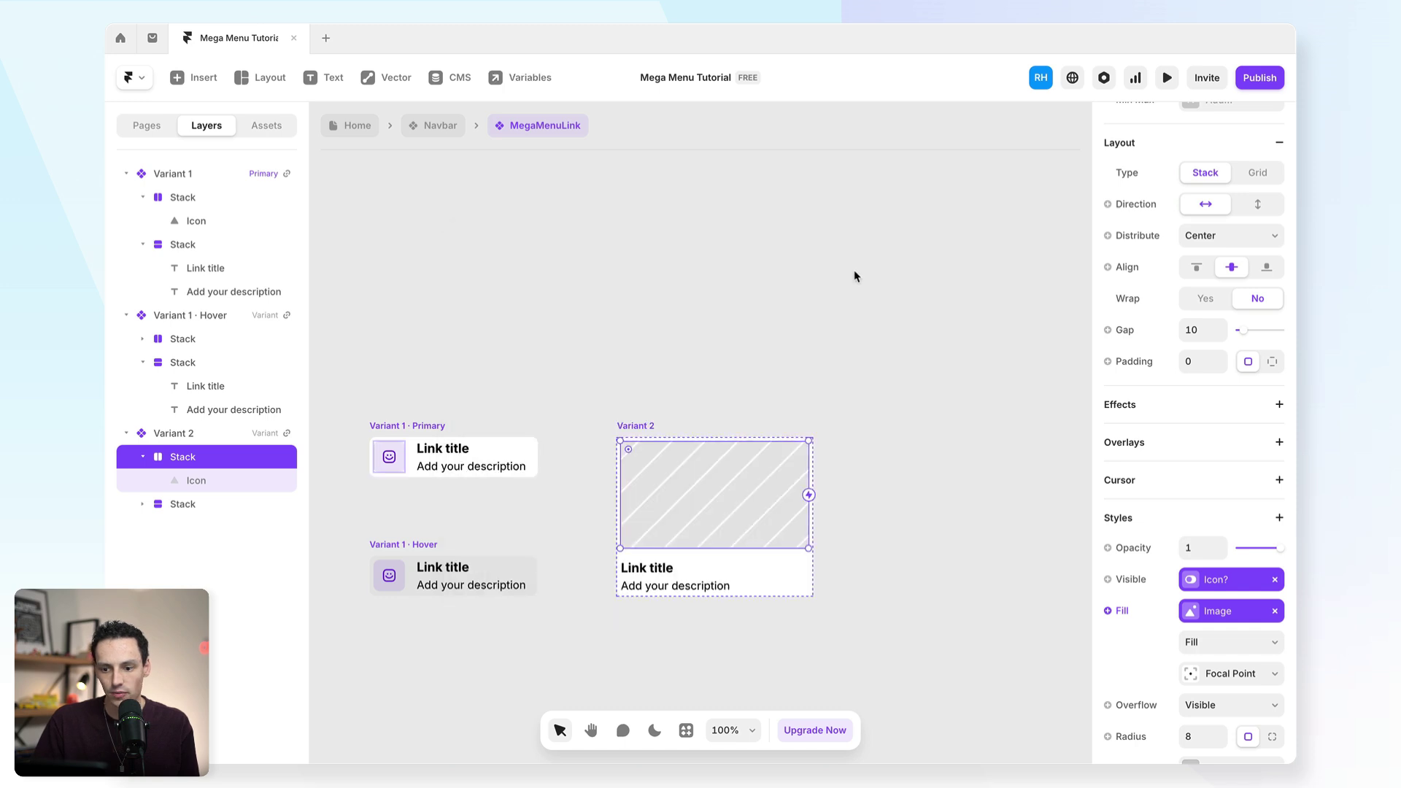
left_click(737, 315)
- Set the padding of Variant 2's text stack to 10 and reduce Variant 2's gap to 2
left_click(726, 581)
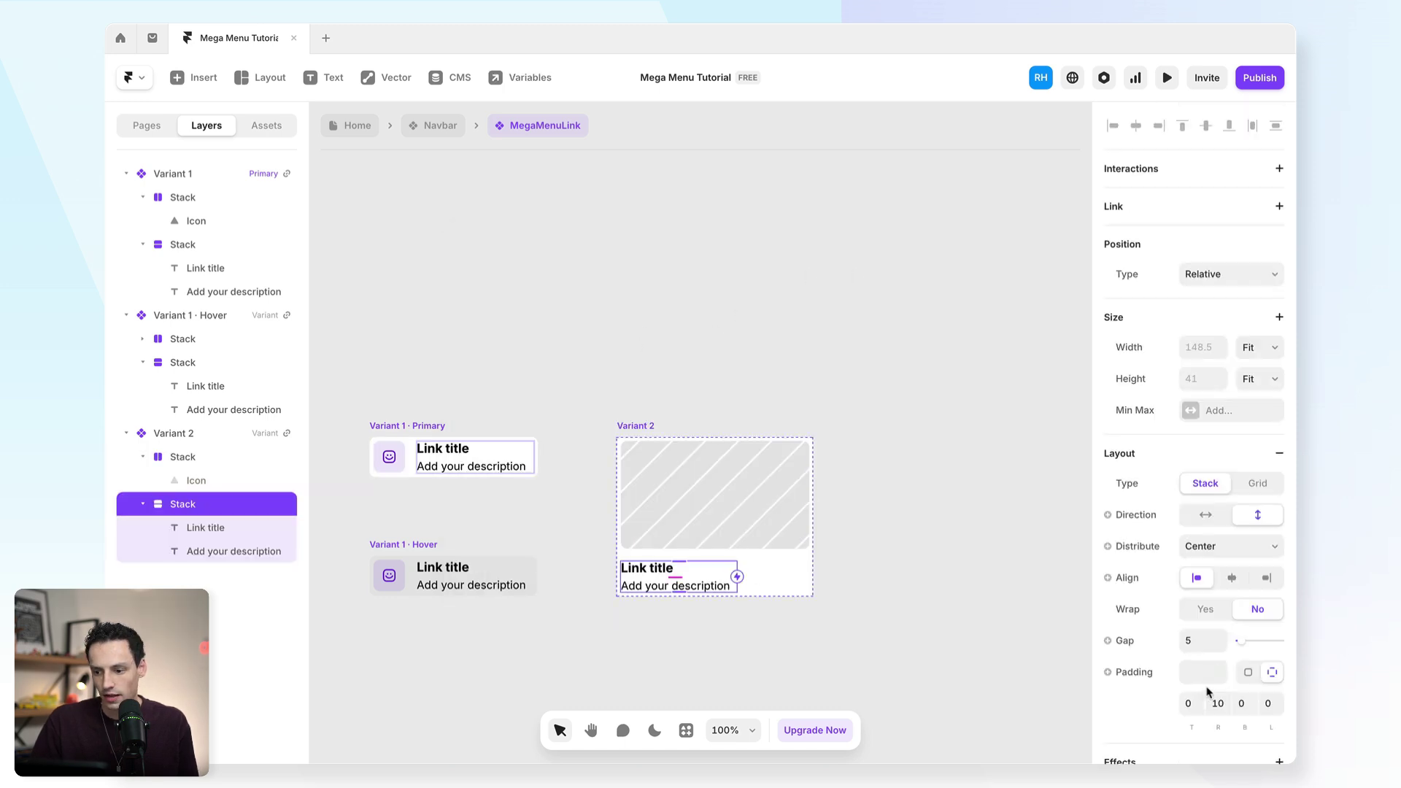
left_click(1203, 673)
key("Return")
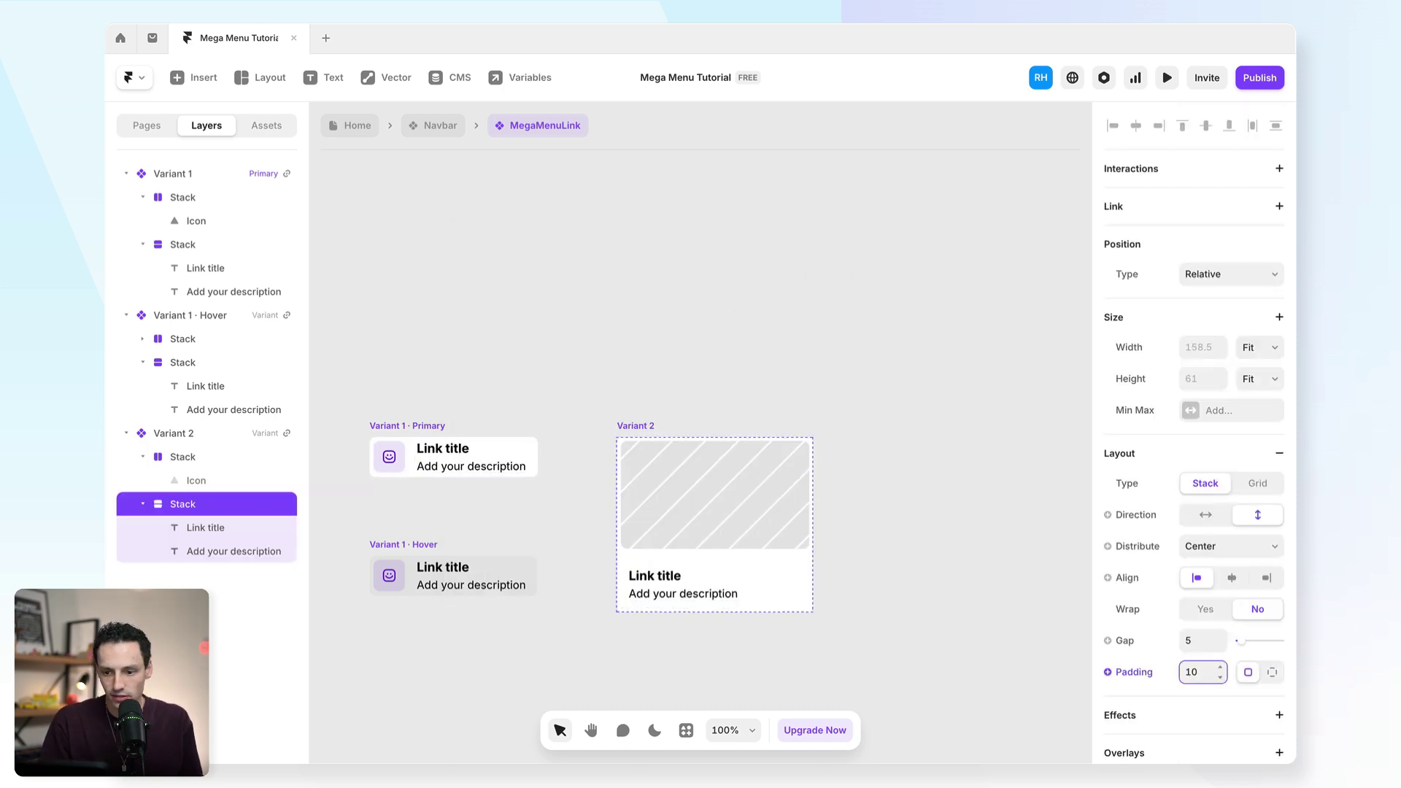
key("Escape")
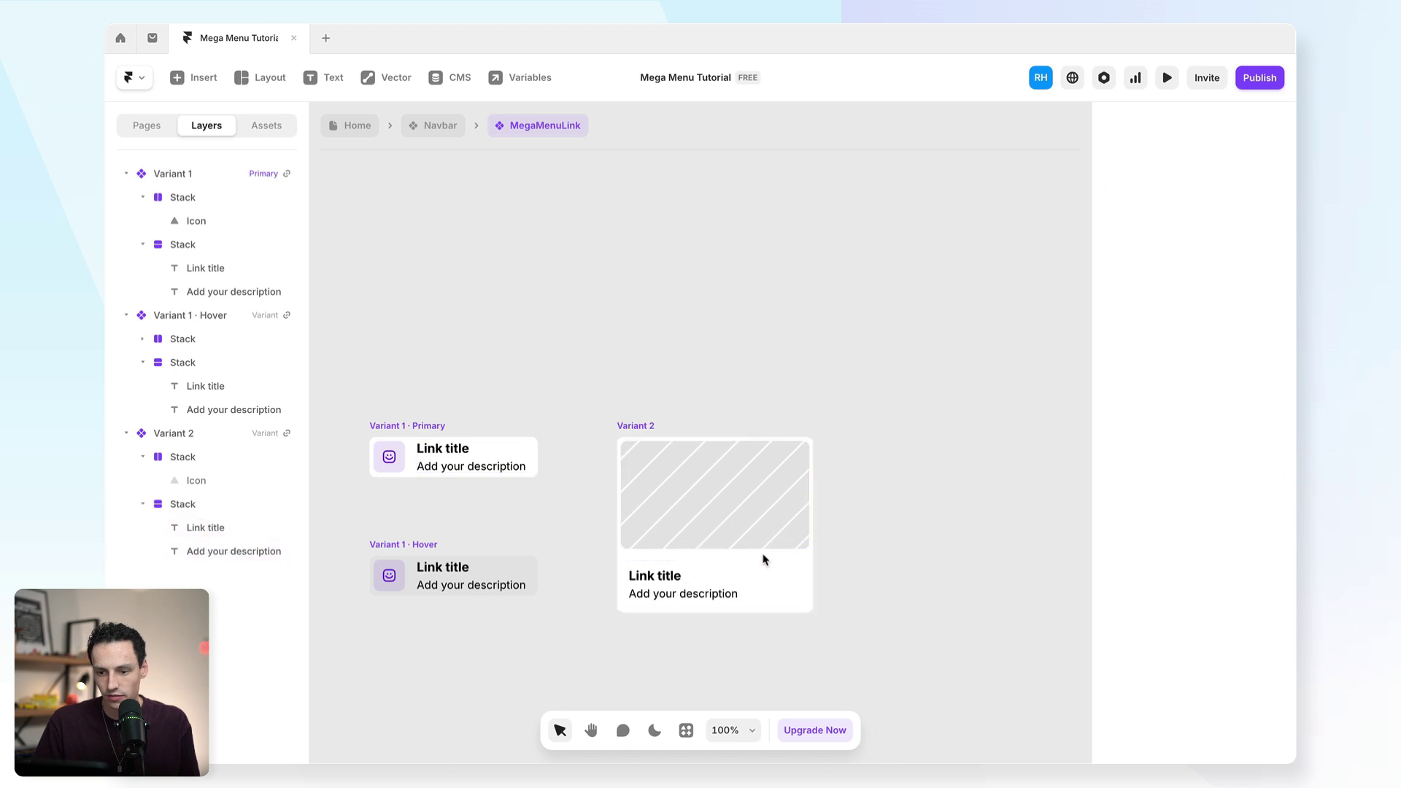
left_click(636, 423)
- Rename Variant 1 to Small and Variant 2 to Large
left_click(388, 426)
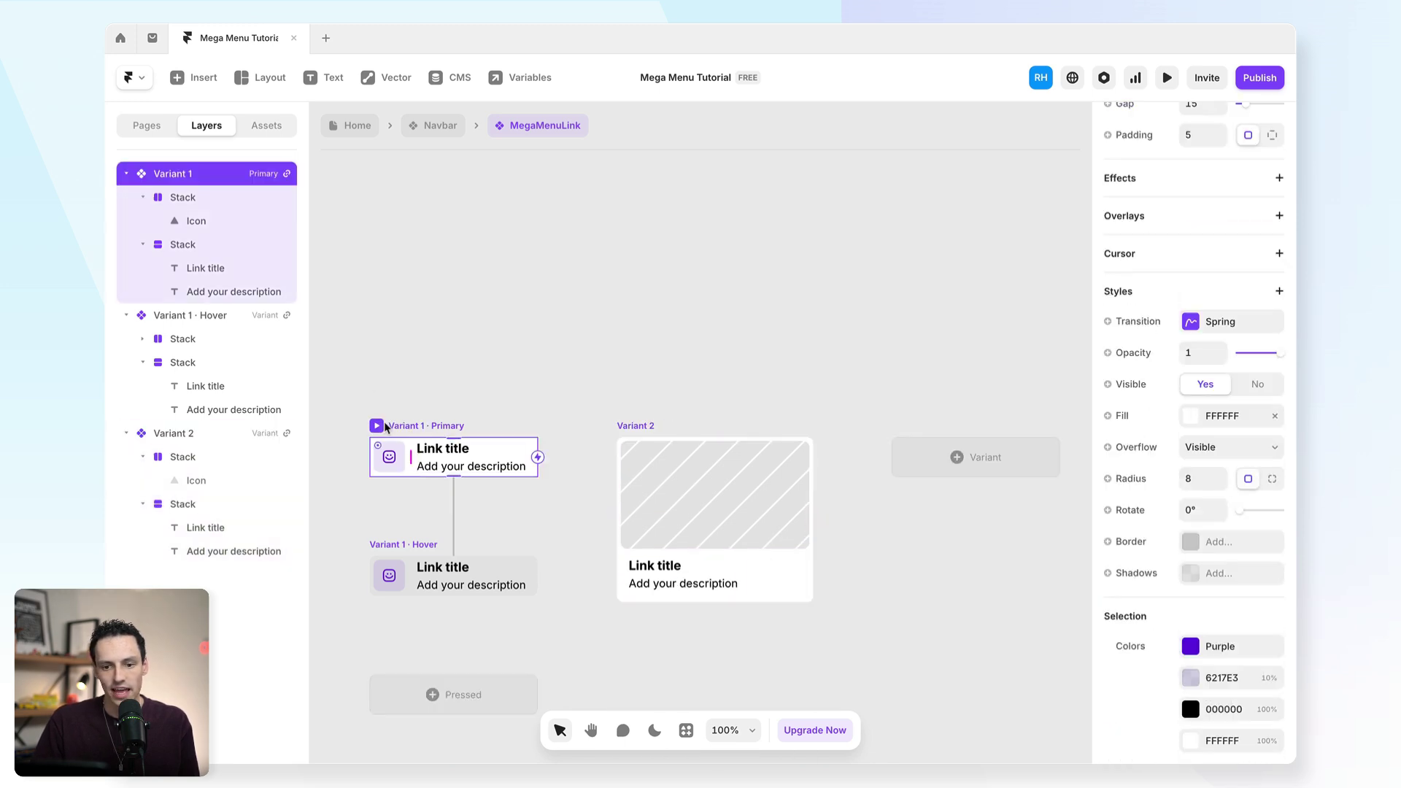
double_click(181, 175)
type("Sma")
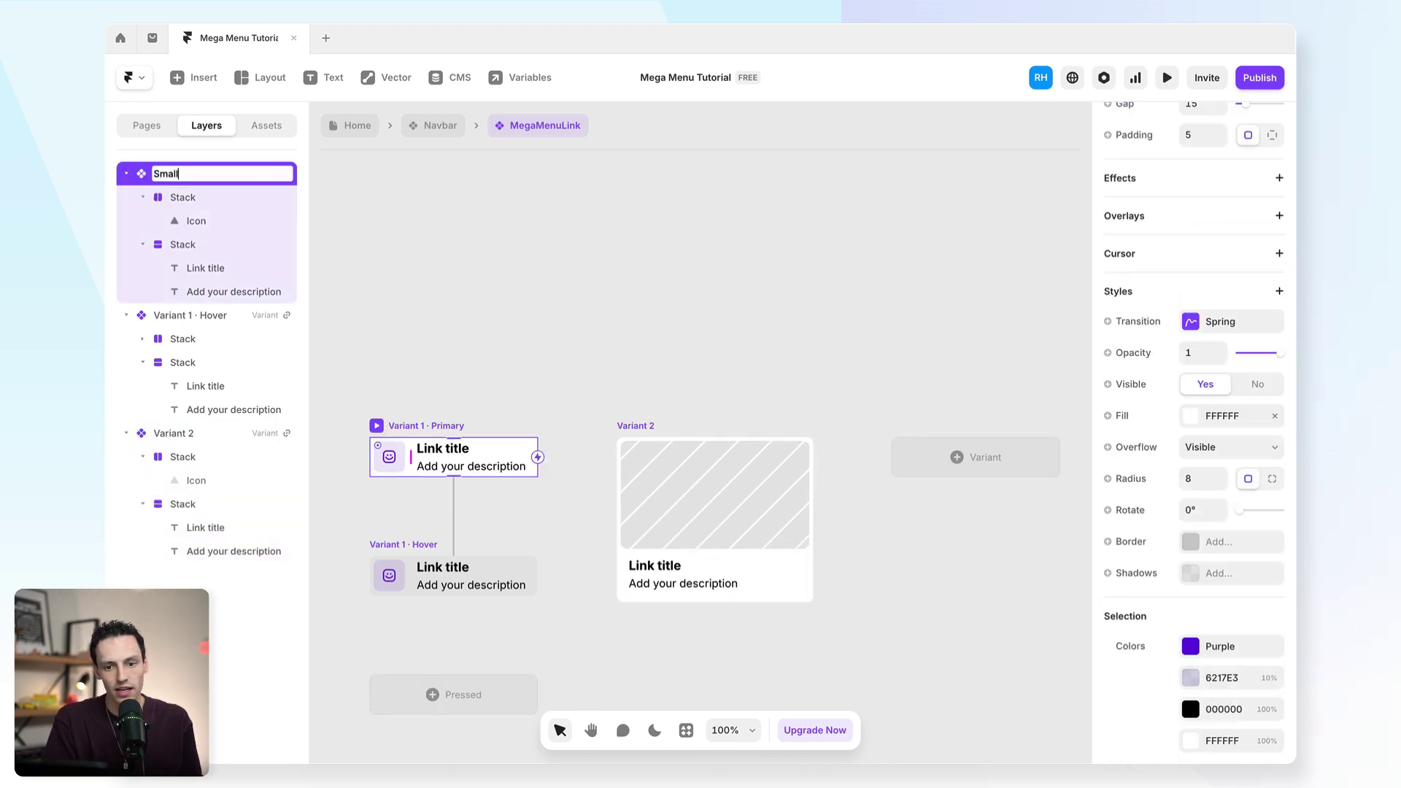
type("ll")
key("Return")
left_click(701, 489)
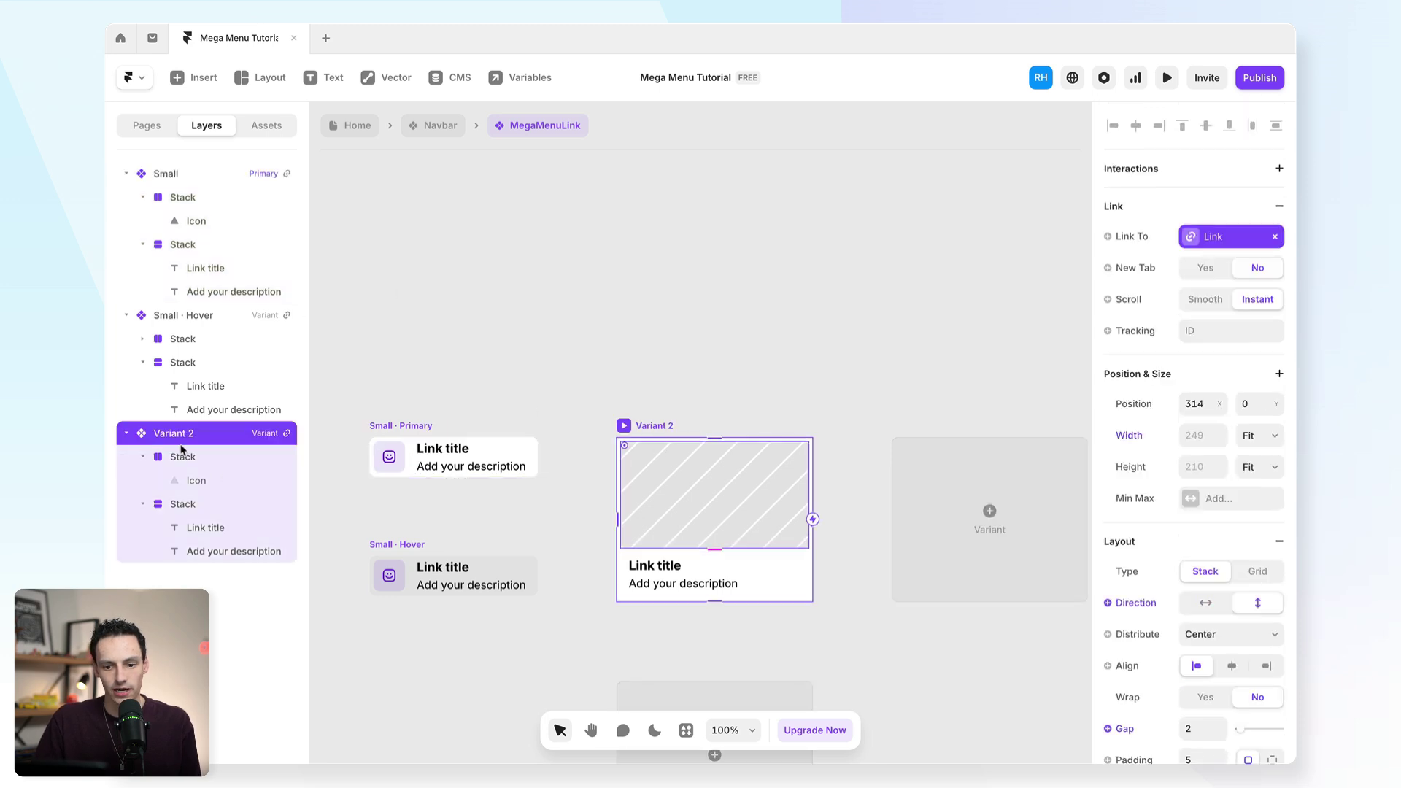
- Return to the Navbar component and open the Product link's overlay for editing
left_click(440, 126)
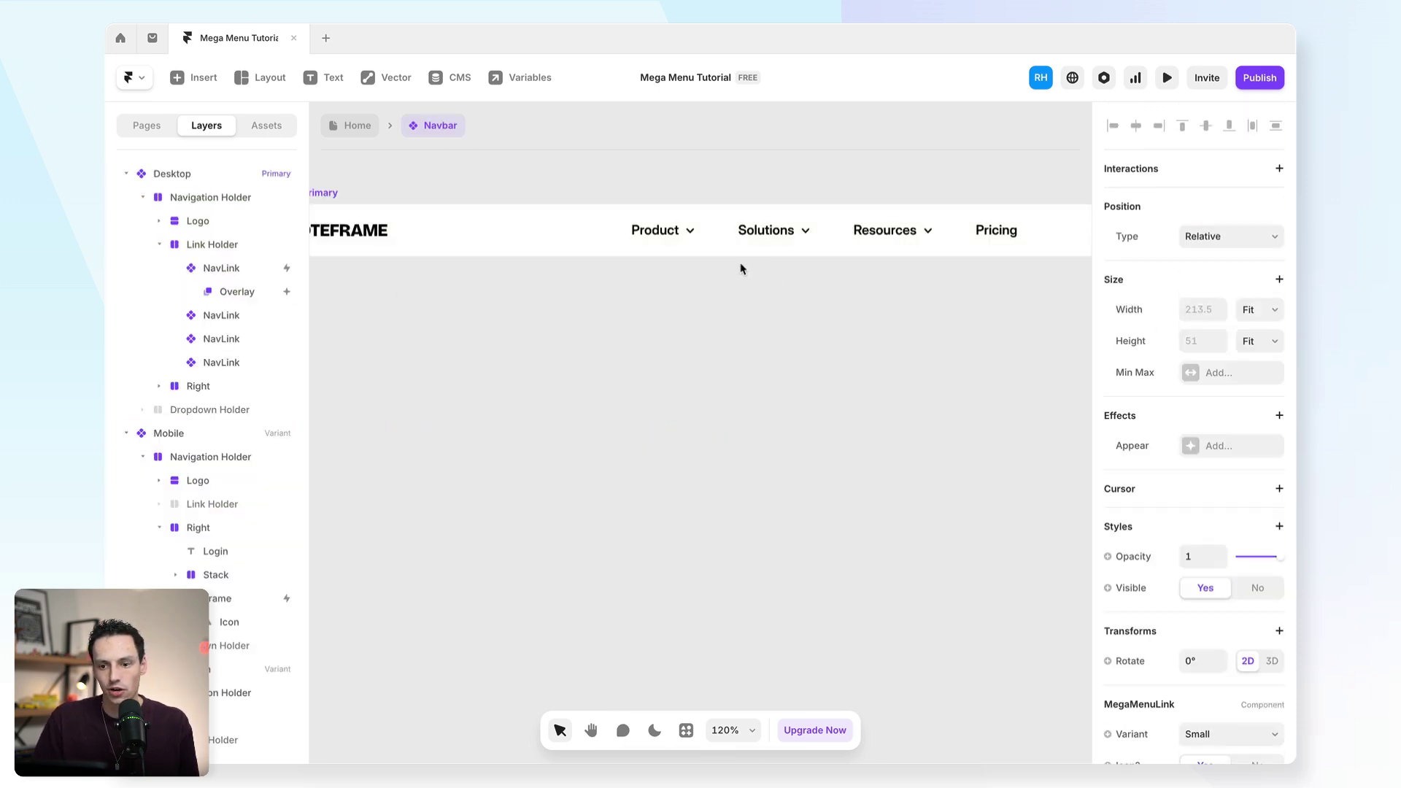
left_click(693, 232)
left_click(243, 291)
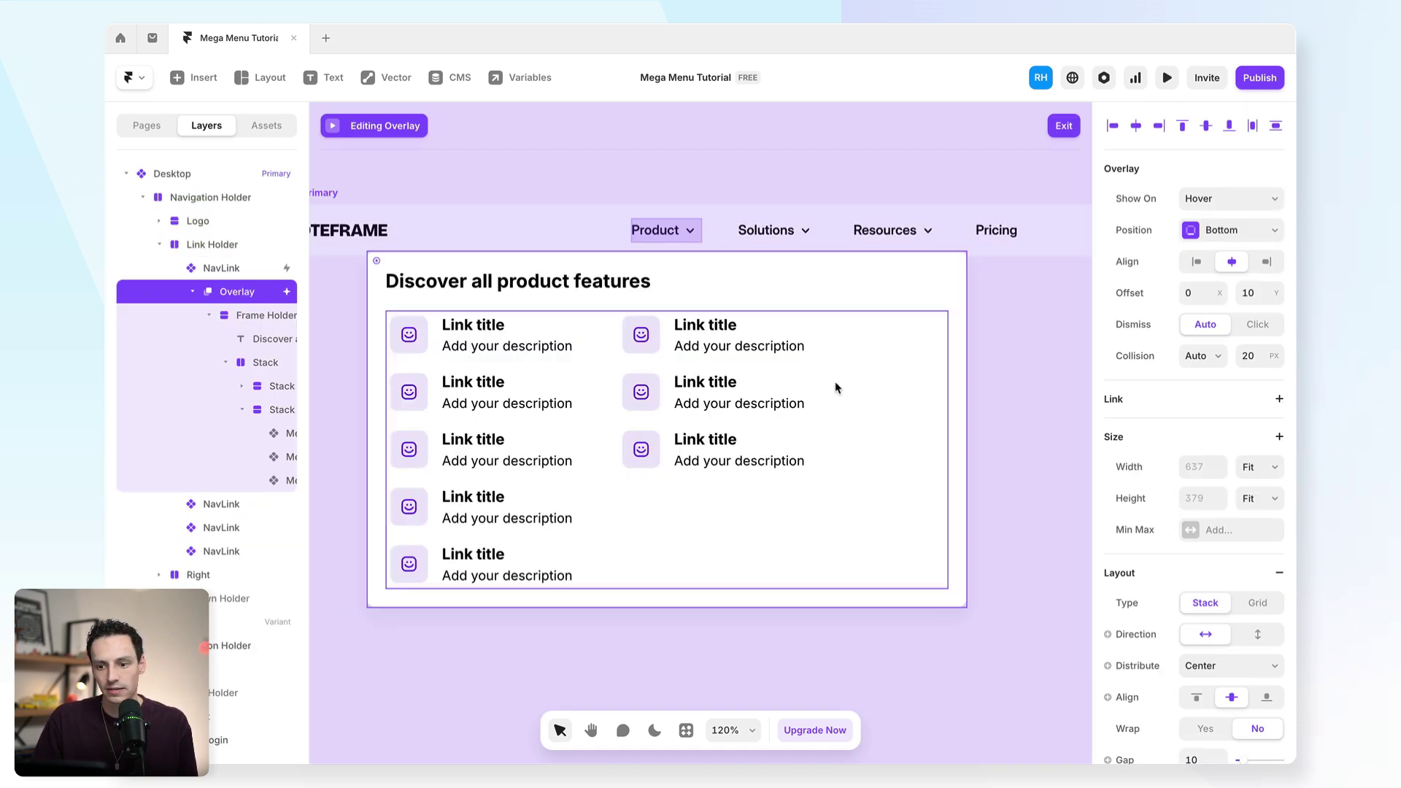
- Insert a MegaMenuLink component as the third column of the link stack and set its variant to Large
left_click(267, 126)
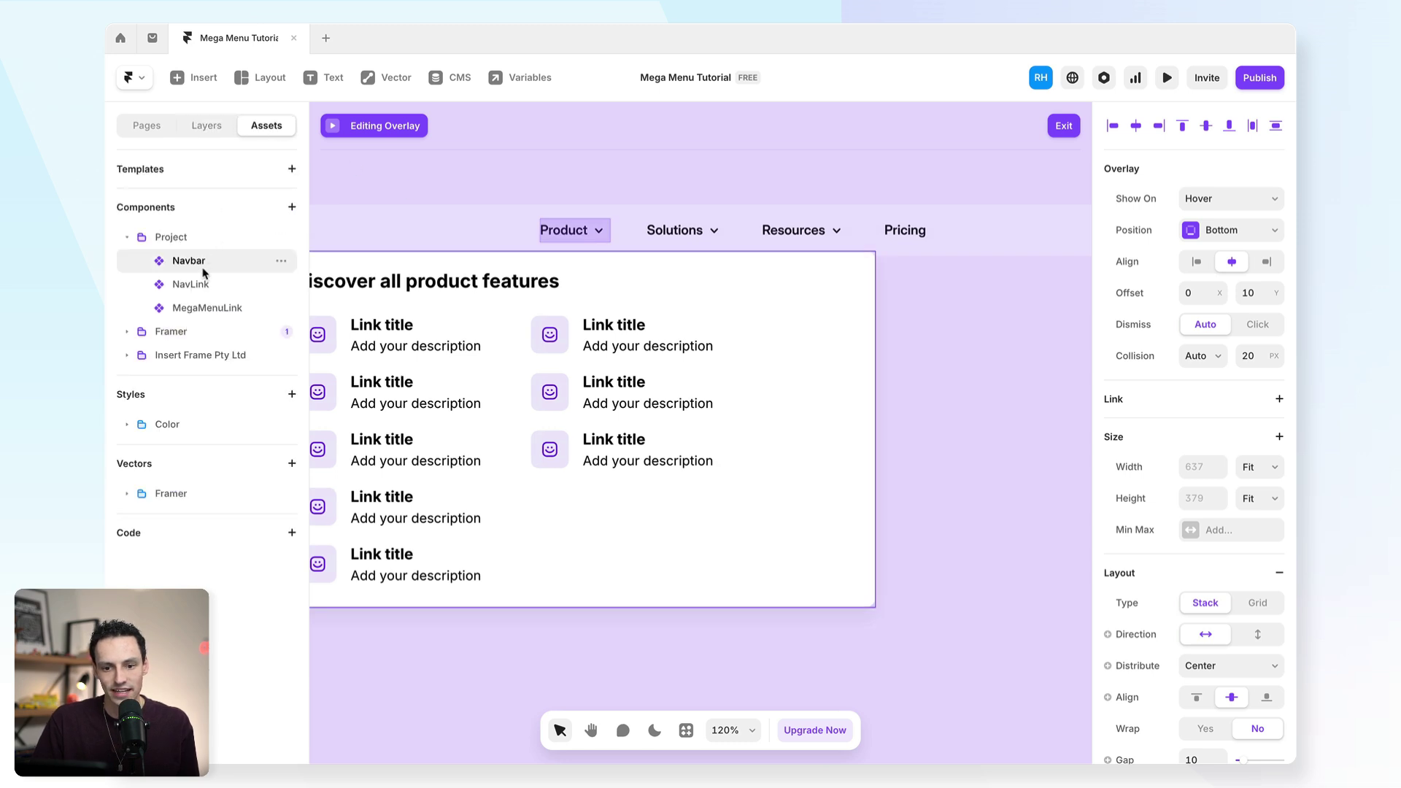
left_click_drag(194, 309, 833, 388)
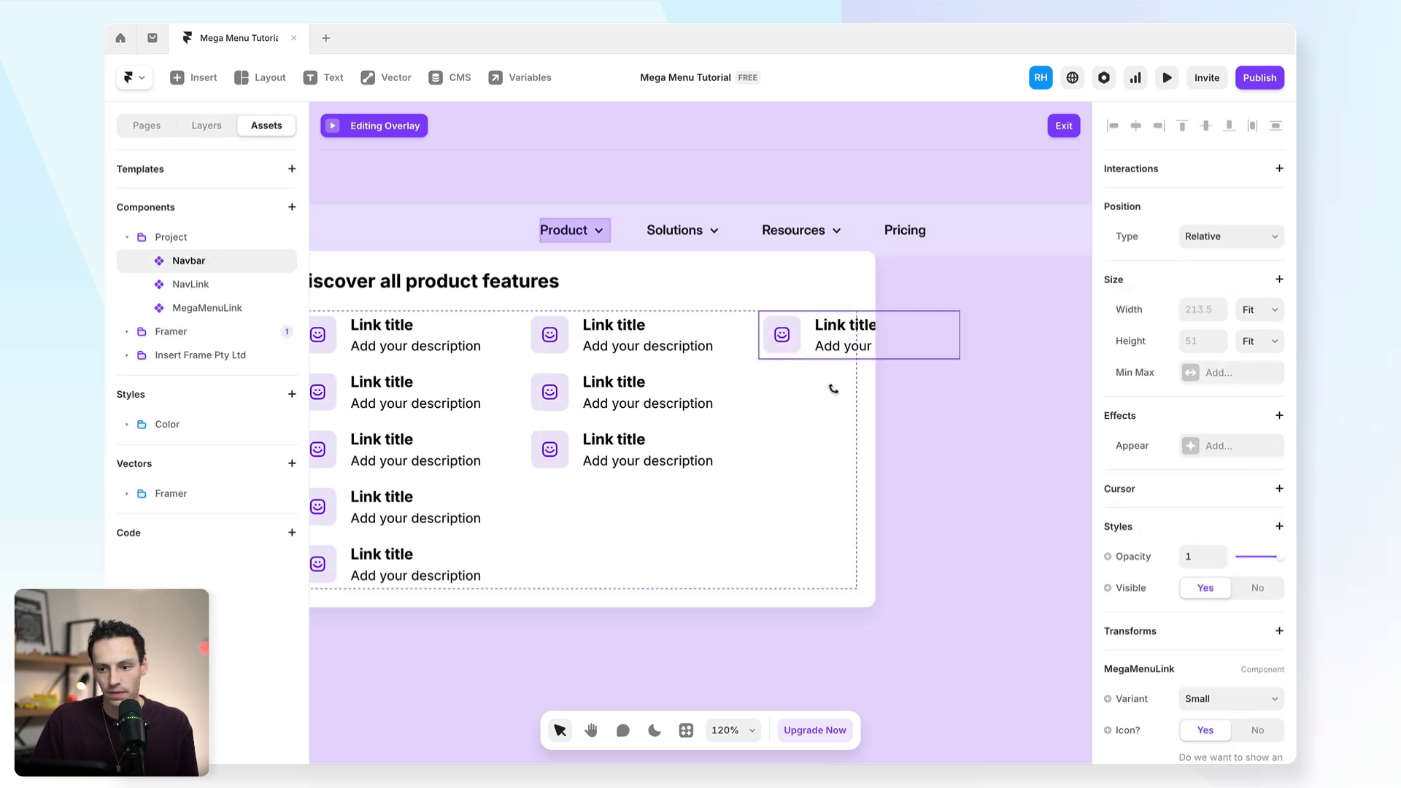
left_click(1226, 701)
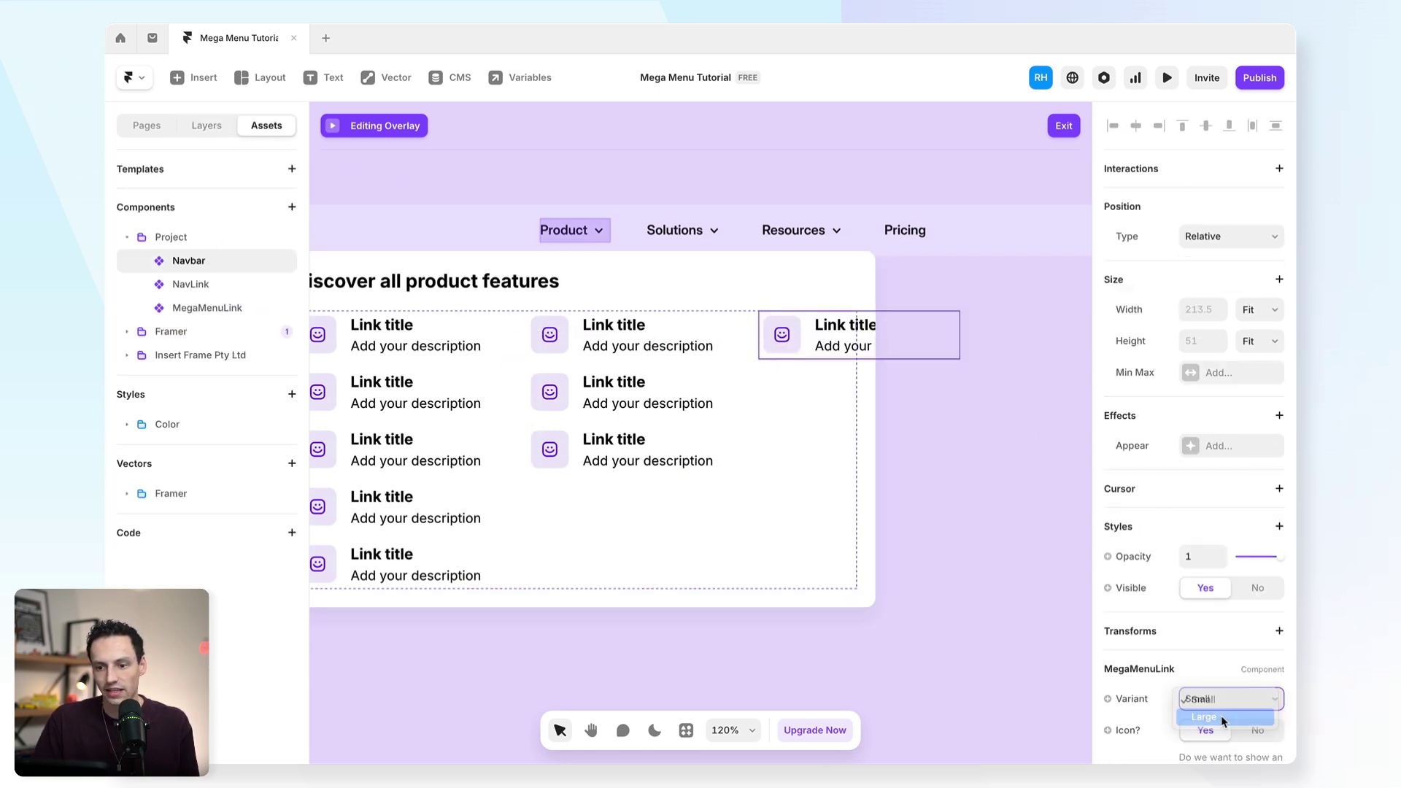
left_click(1221, 716)
- Make the widths of Frame Holder and the horizontal stack inside it fit their content
left_click(737, 538)
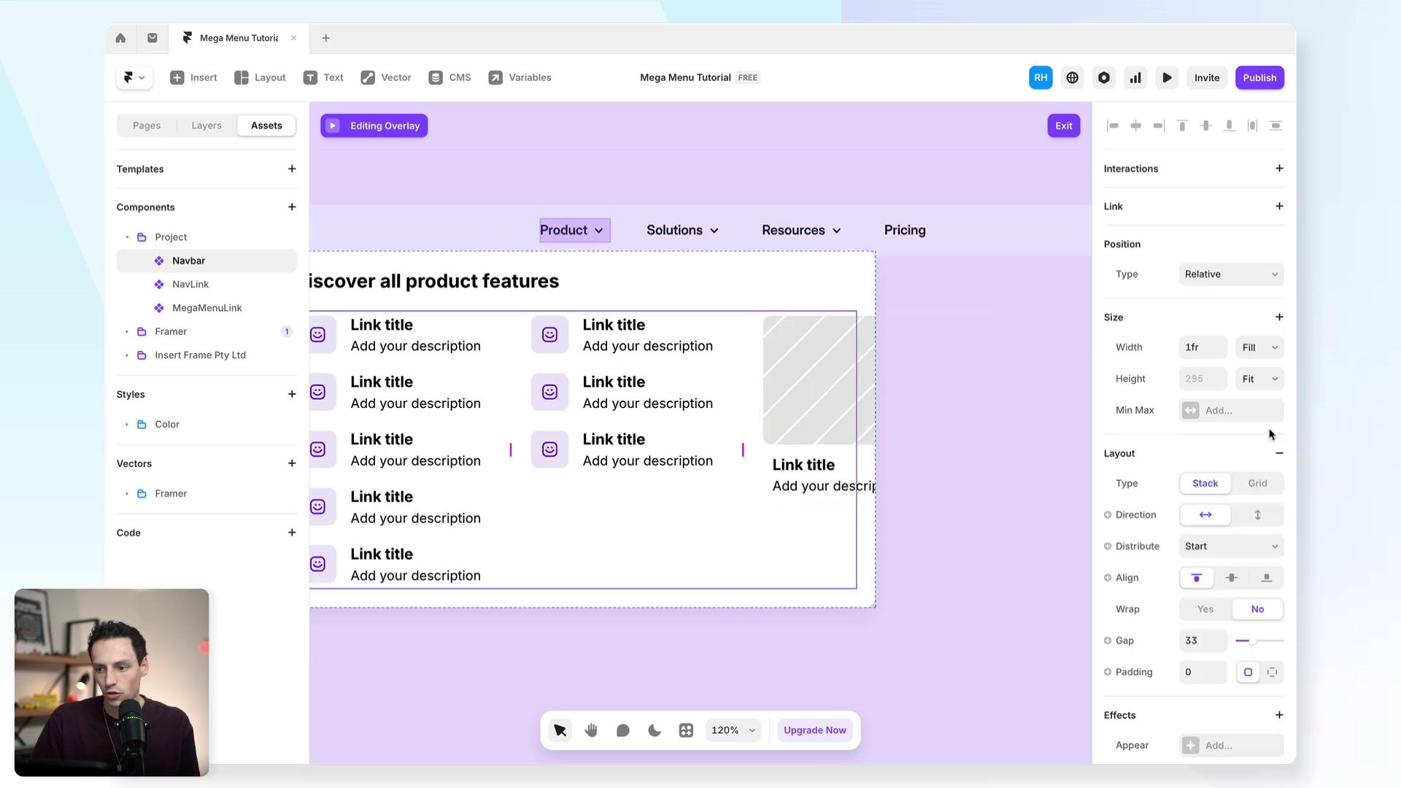
left_click(810, 308)
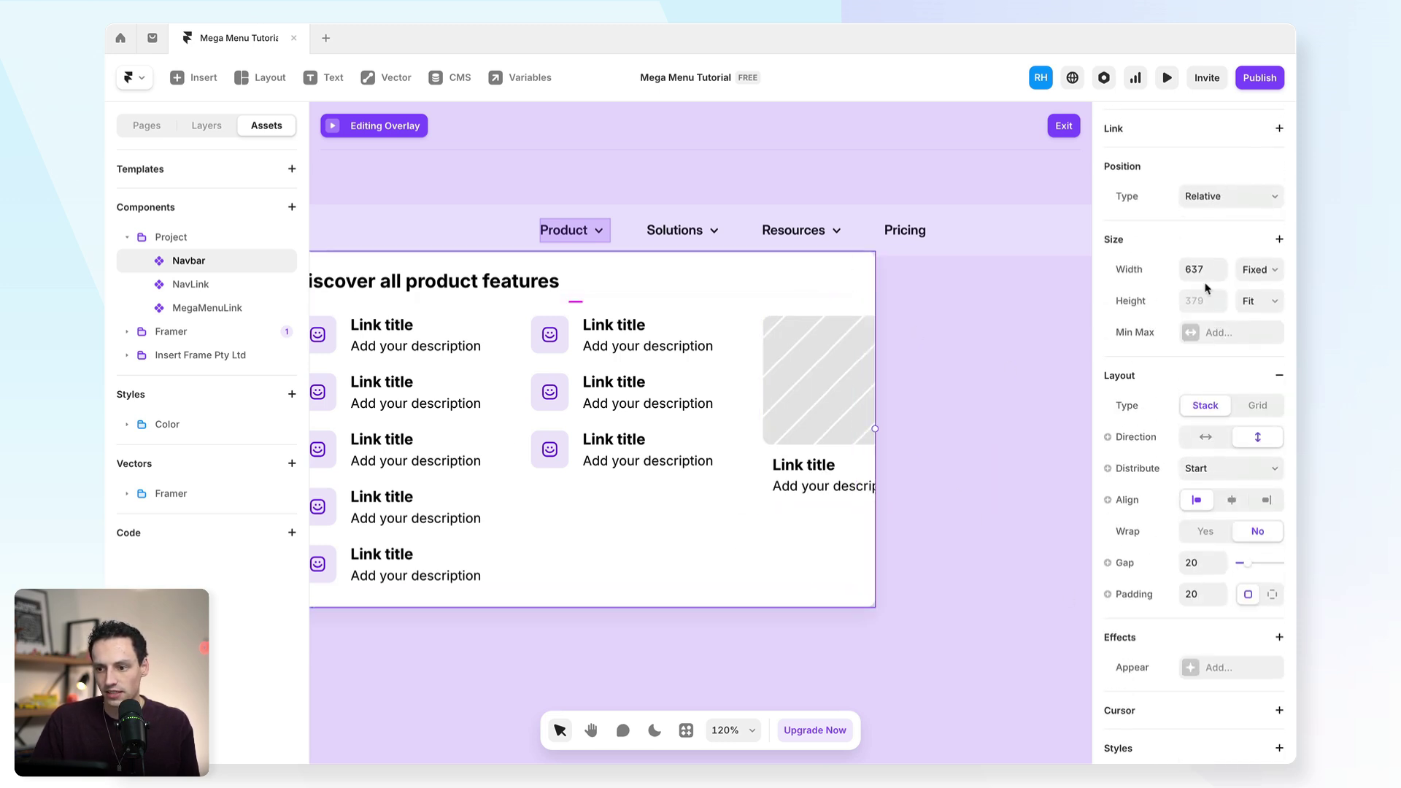
left_click(1209, 275)
type("fit")
key("Return")
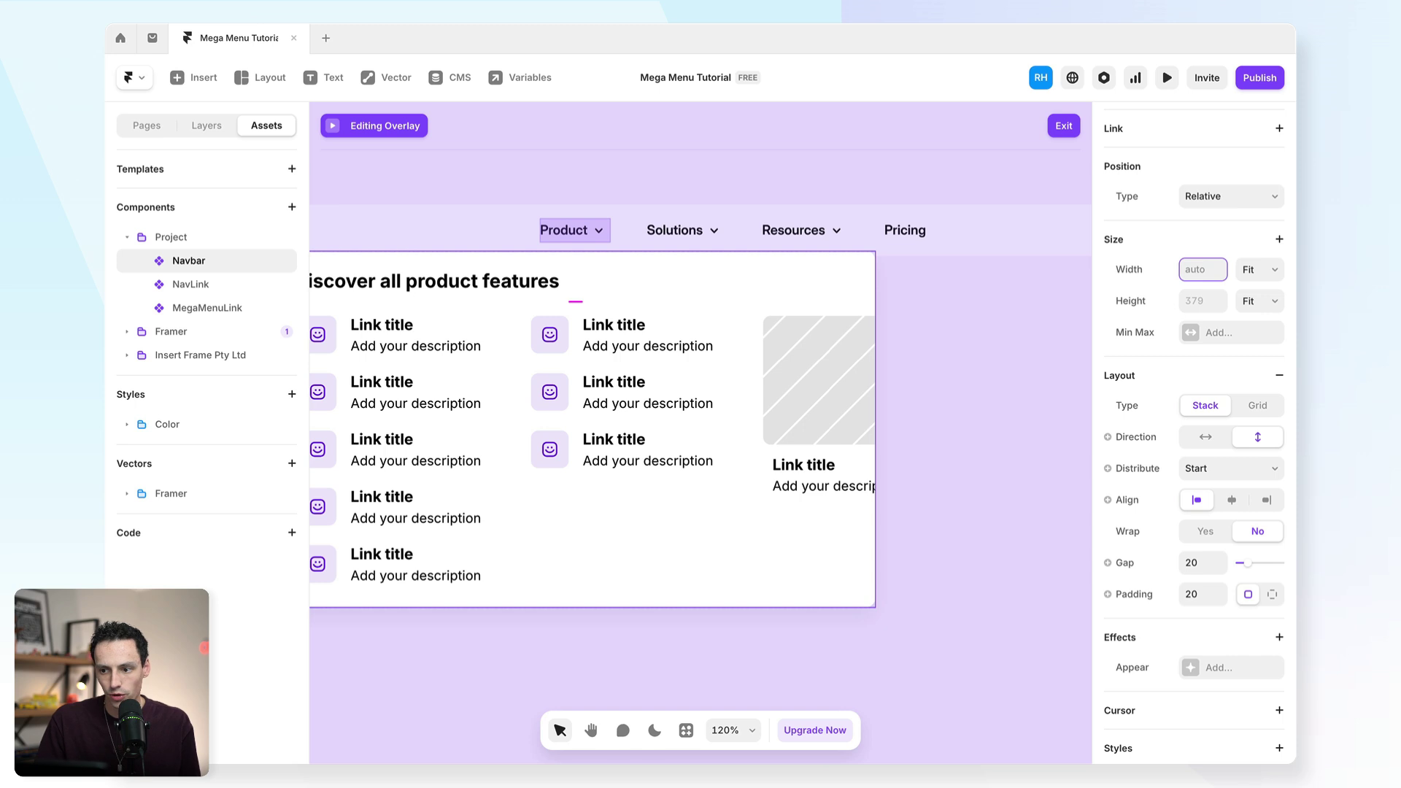
left_click(744, 475)
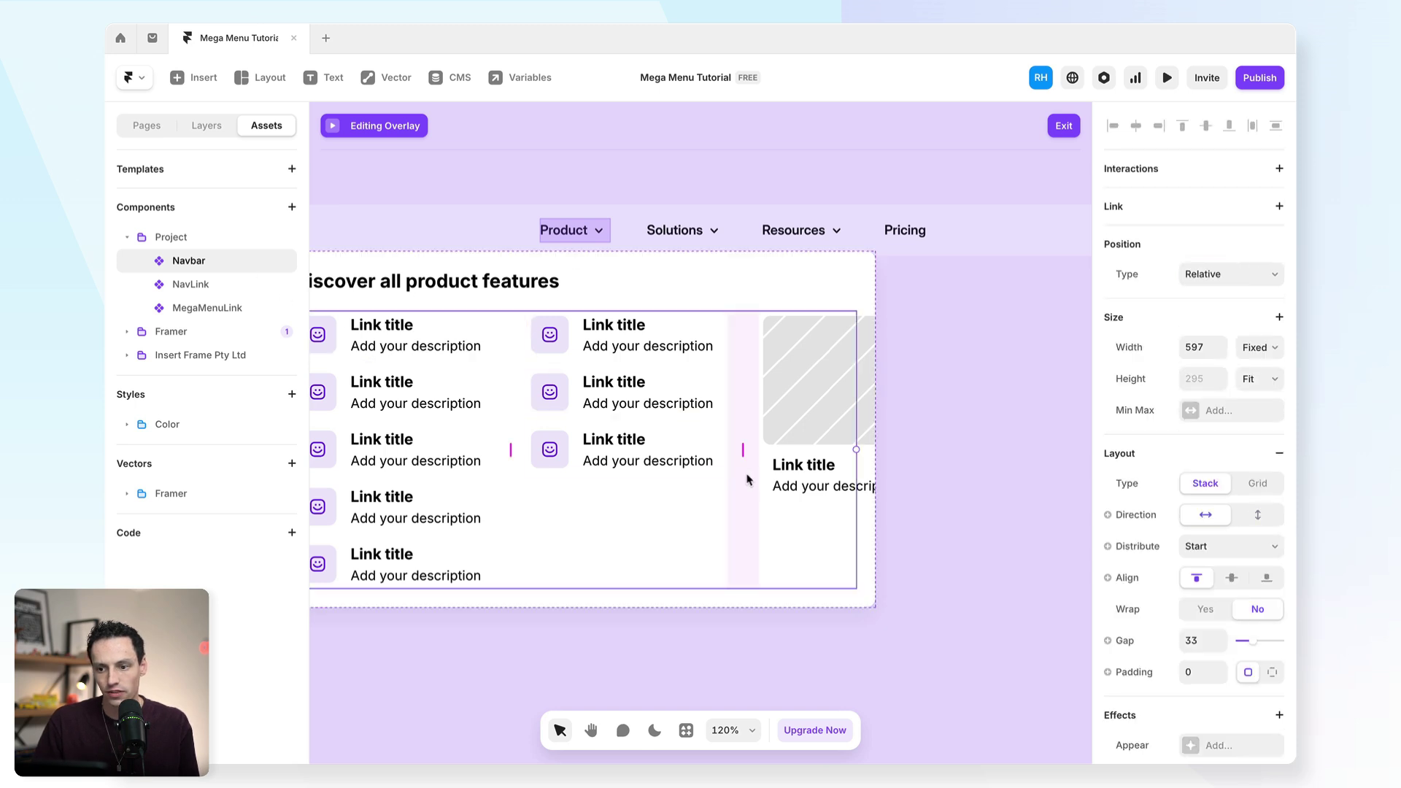
left_click(770, 296)
key("shift+2")
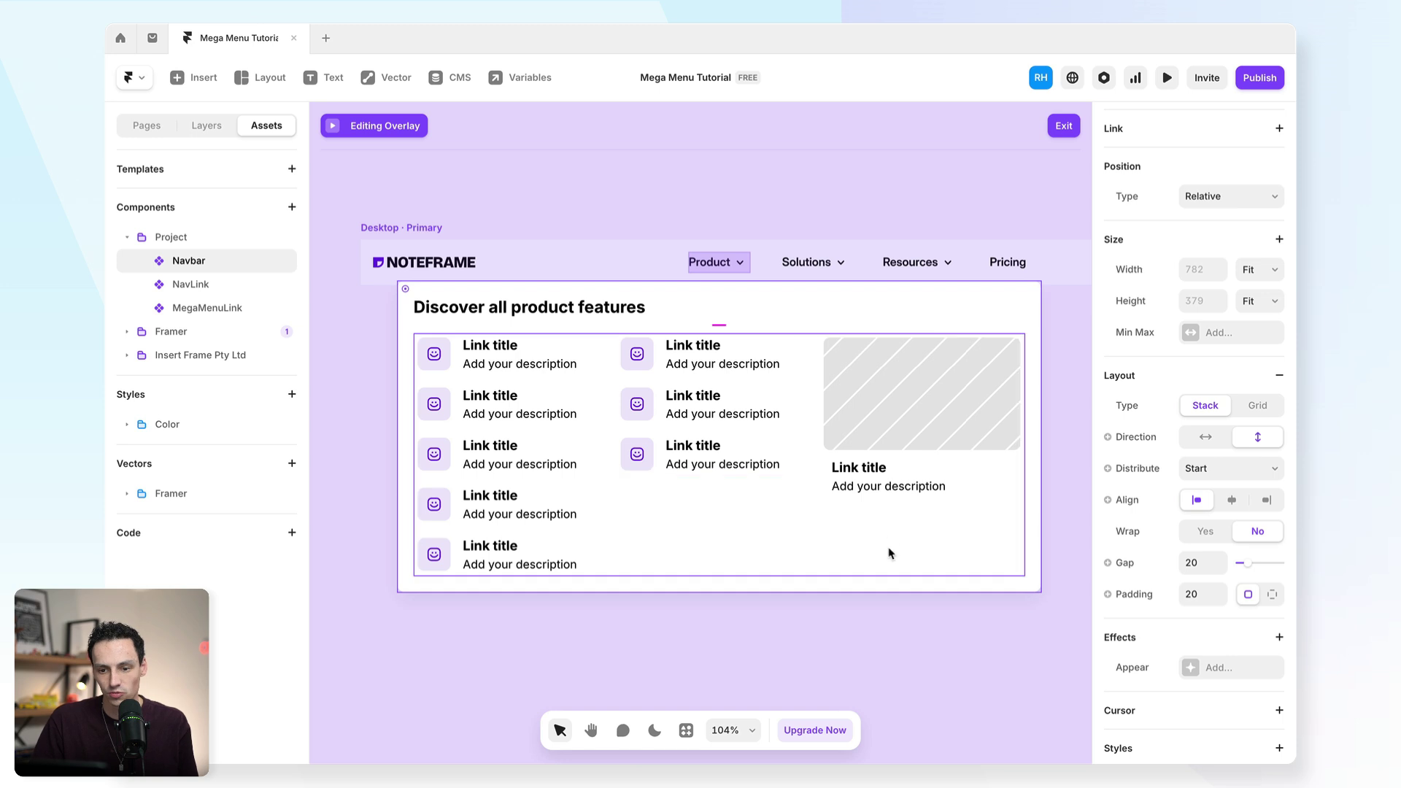
- Open the Unsplash plugin to choose the image for the large MegaMenuLink card in the Product overlay
left_click(928, 438)
scroll(1211, 613, "down", 4)
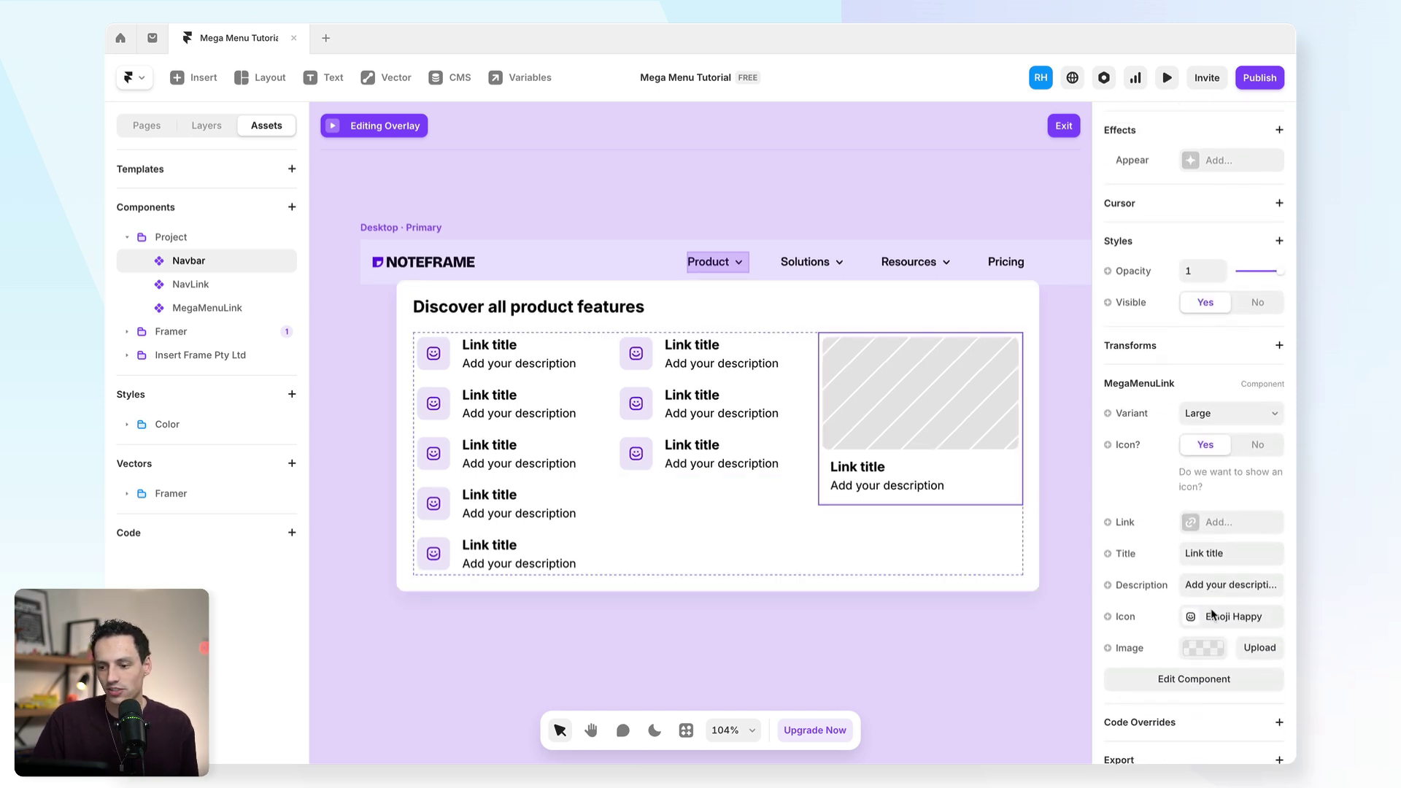
scroll(1211, 613, "down", 1)
left_click(1201, 625)
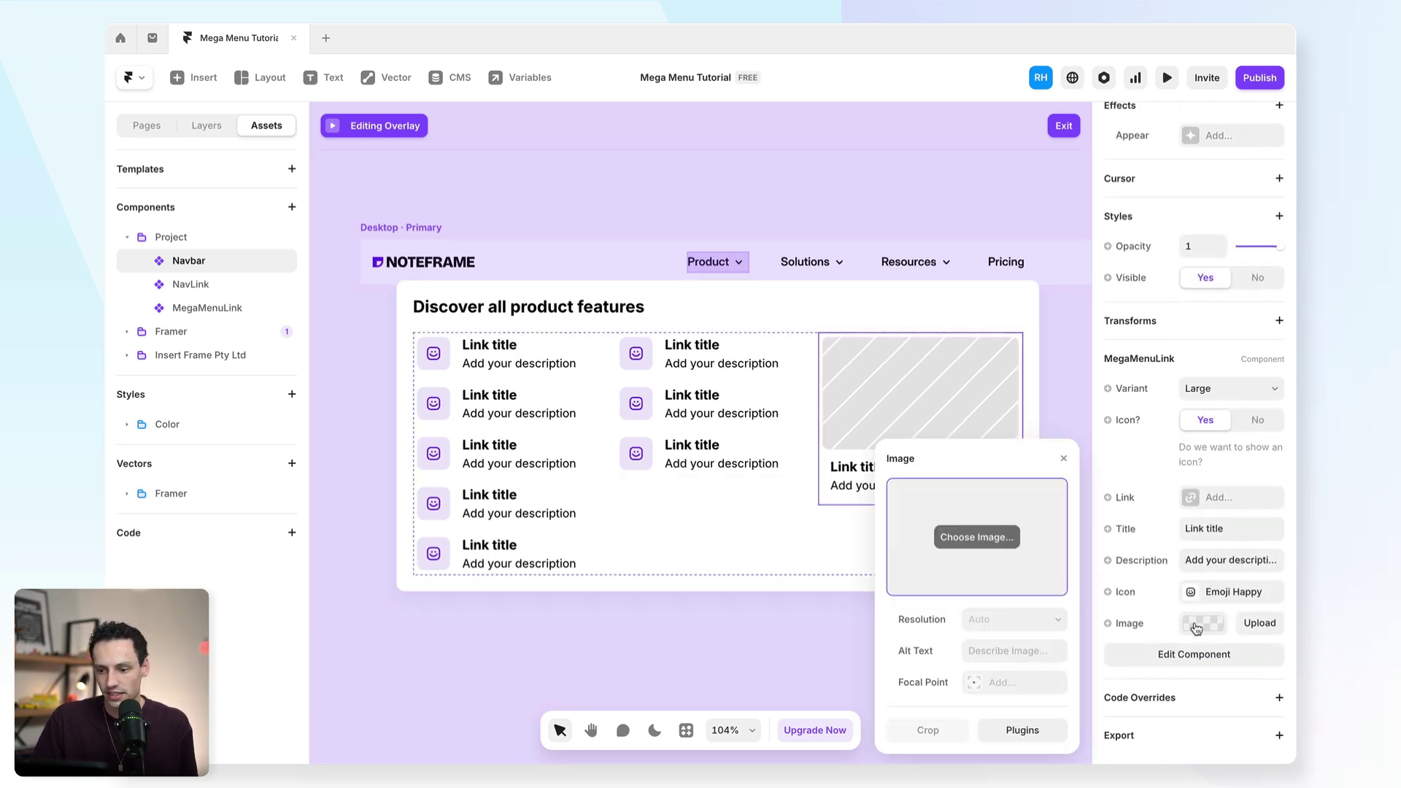
left_click(1023, 731)
scroll(950, 597, "down", 3)
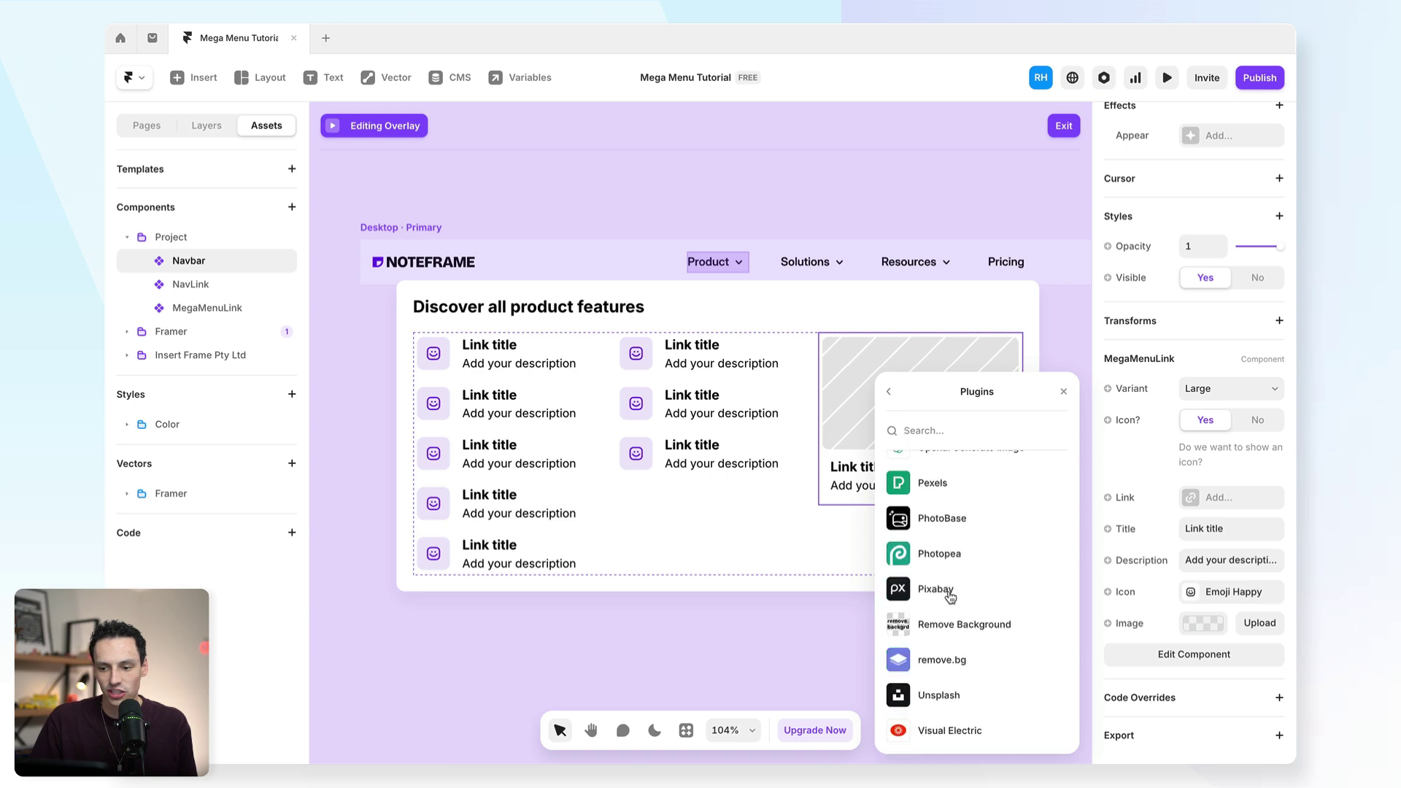
left_click(949, 696)
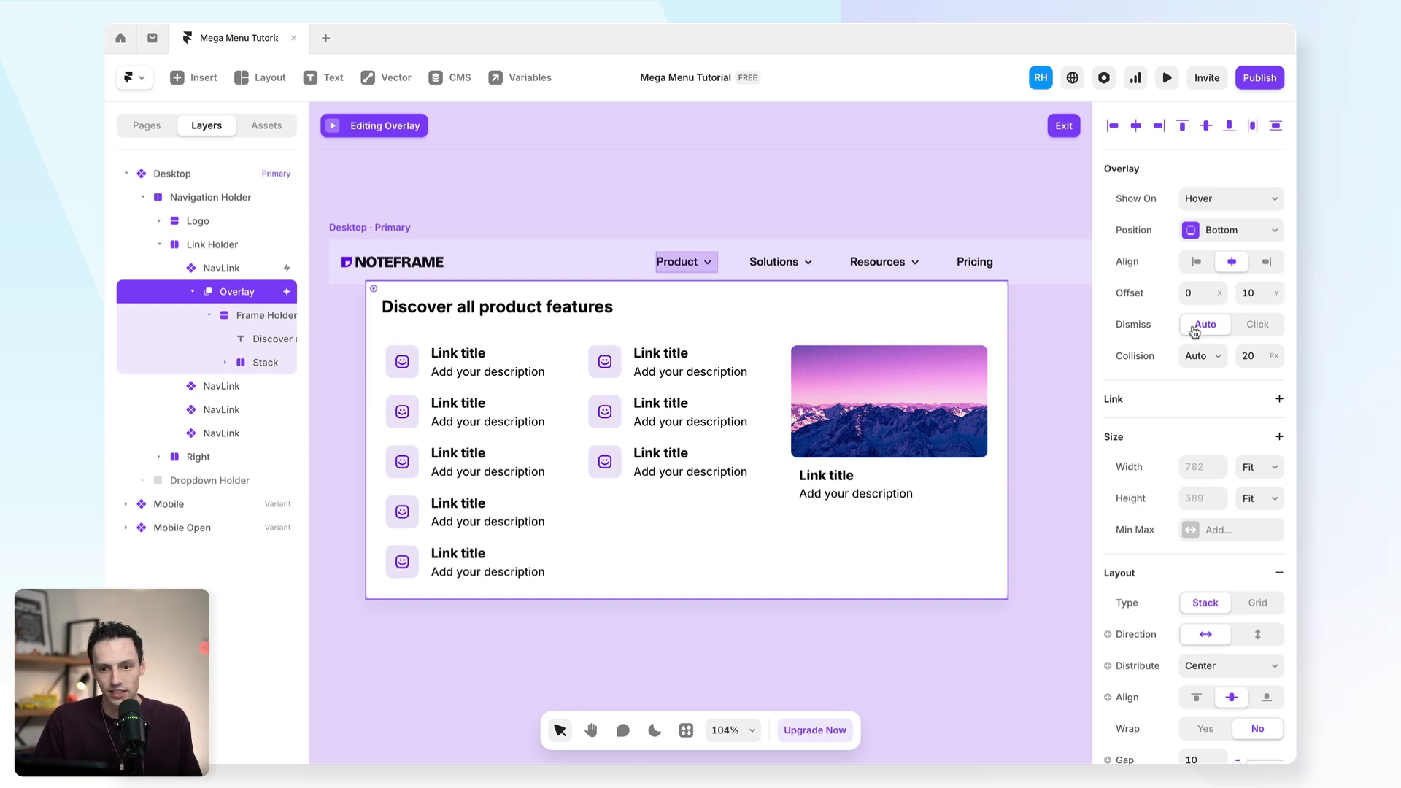
- Preview the Home page and check the mega menu shown by the Product link
left_click(146, 126)
left_click(173, 207)
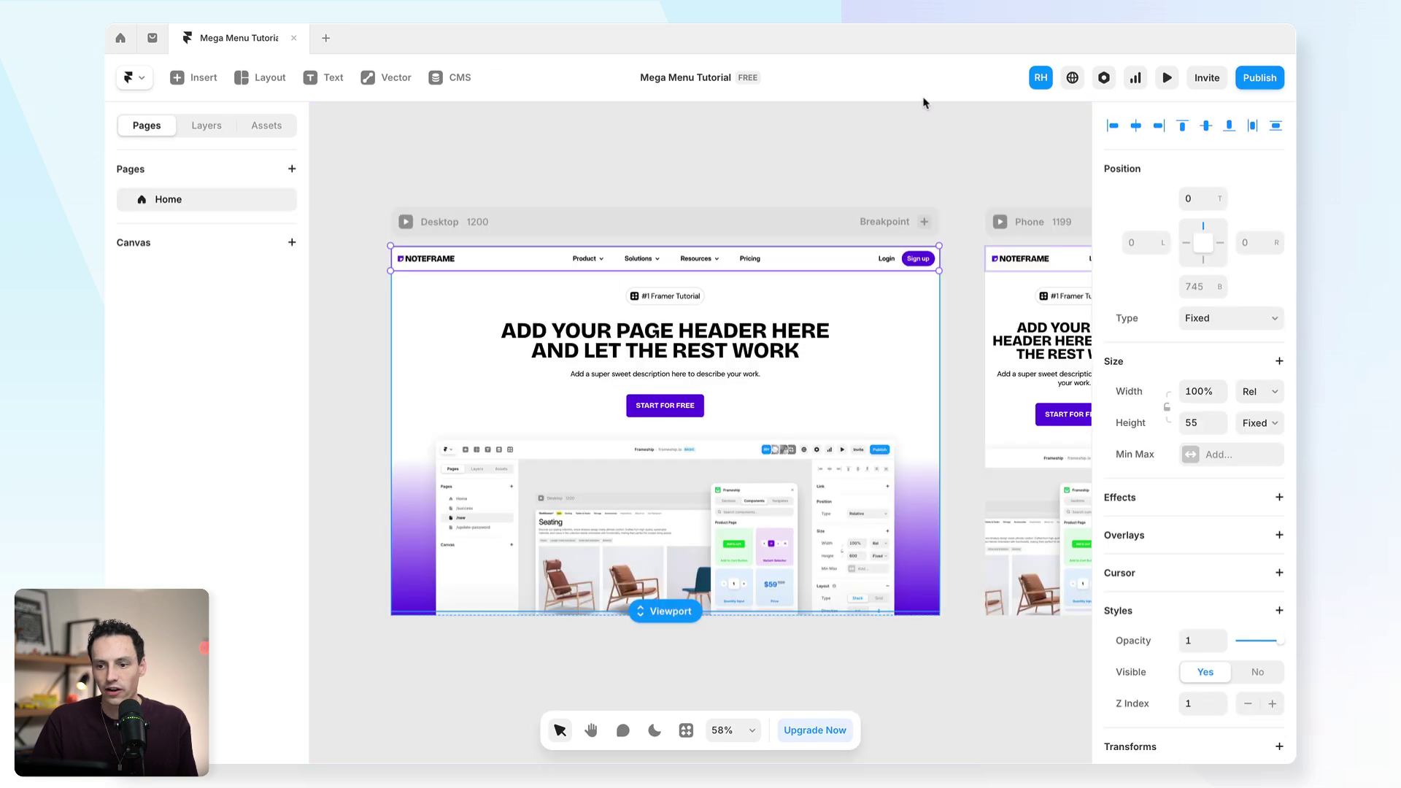
left_click(1167, 78)
mouse_move(571, 140)
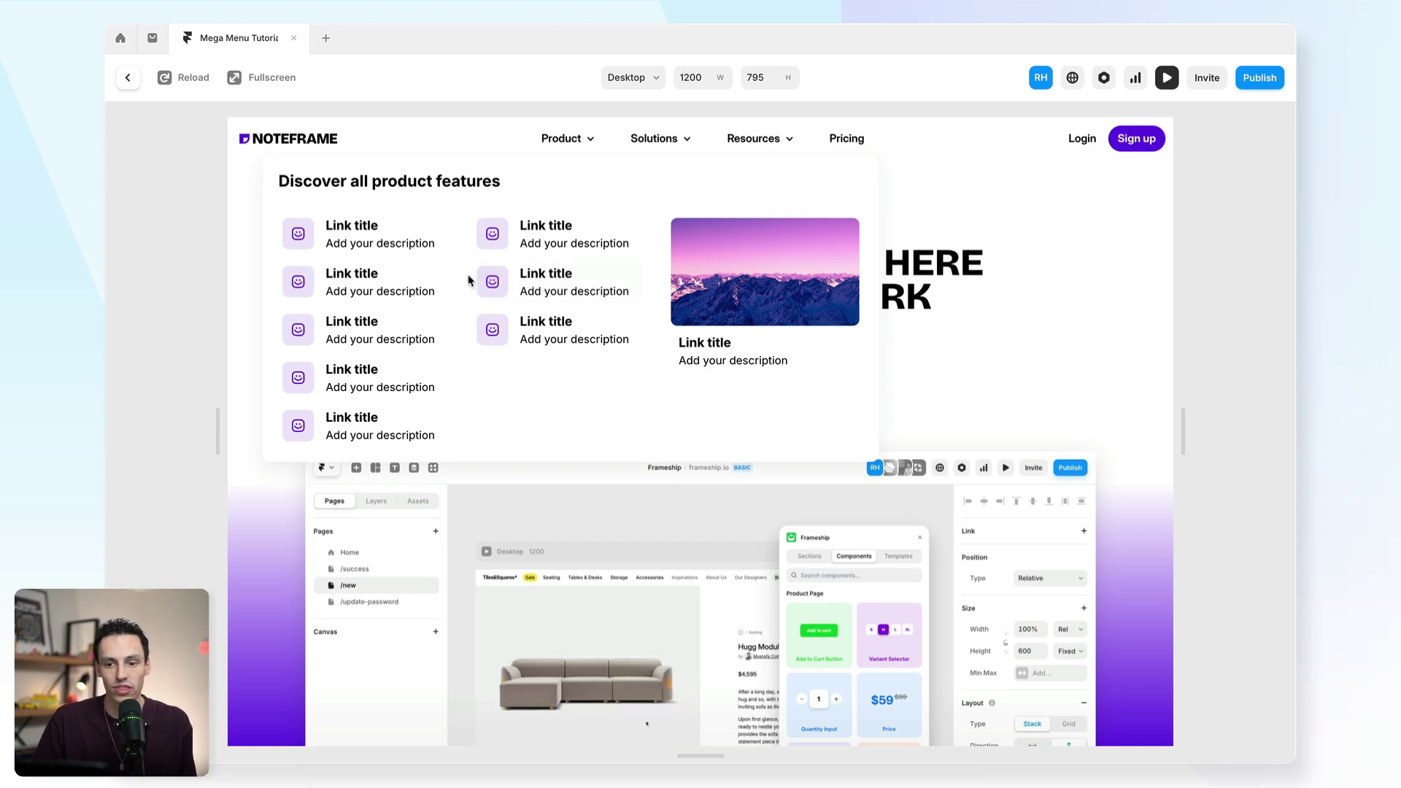
left_click(128, 78)
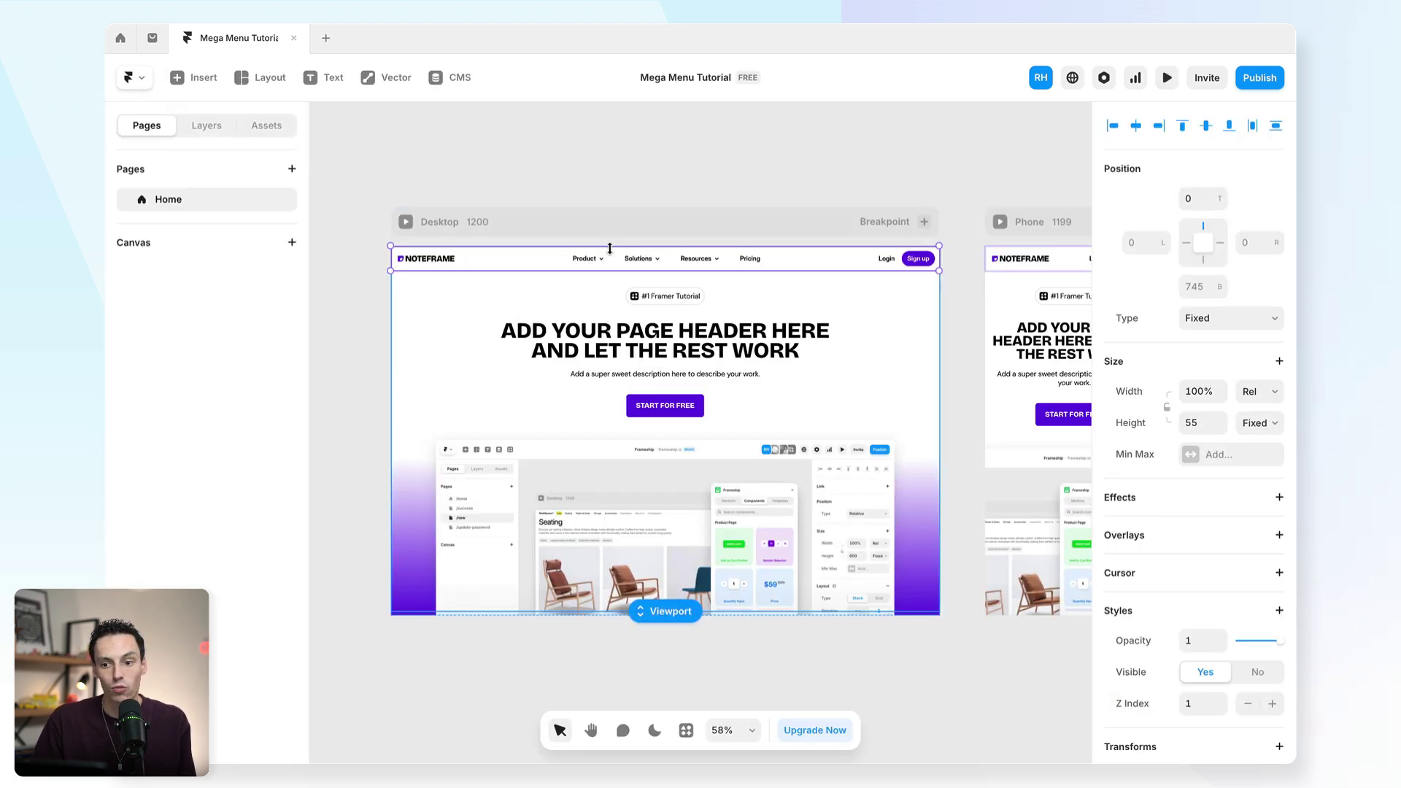
- Turn the Frame Holder in the Navbar's Product overlay into a component named MegaMenu/Features
double_click(603, 265)
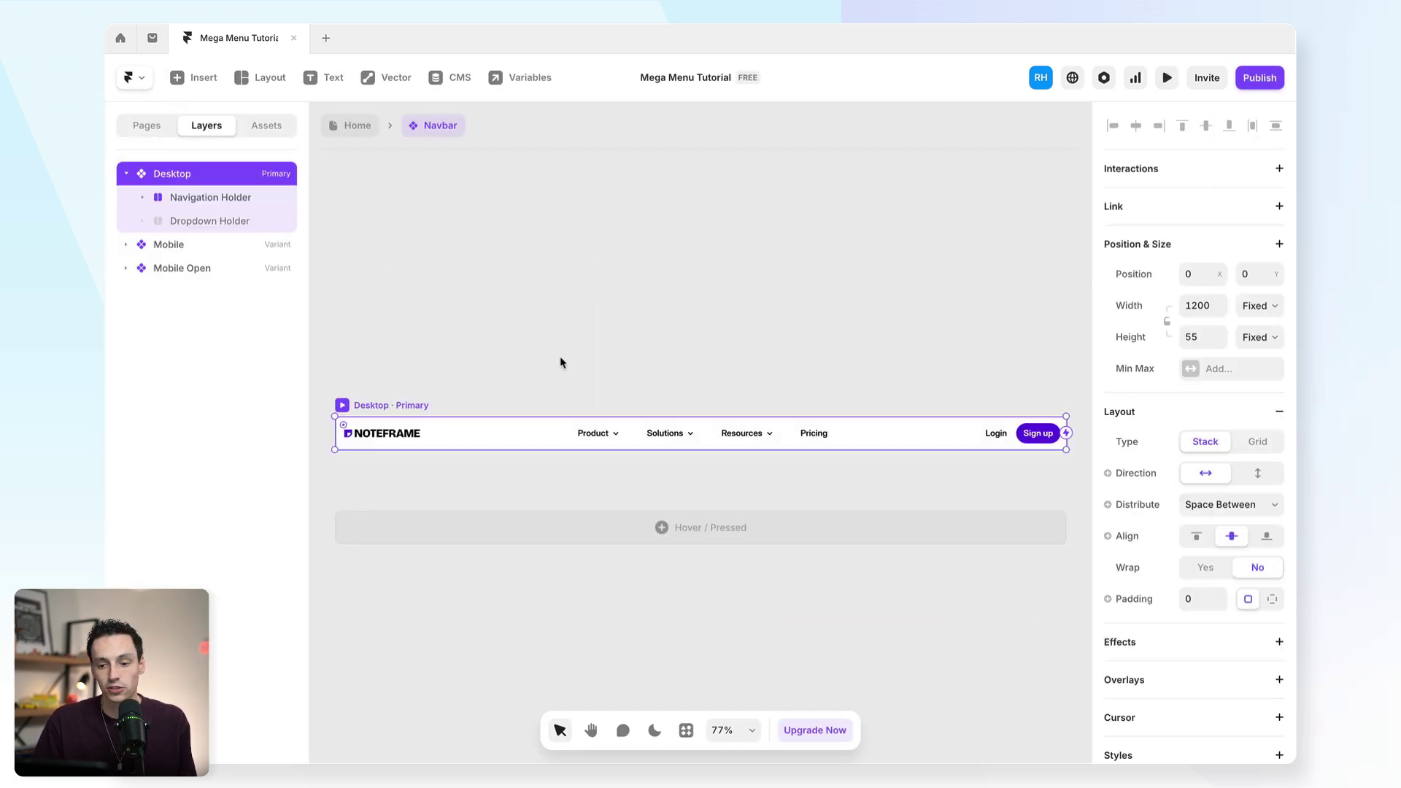
left_click(594, 438)
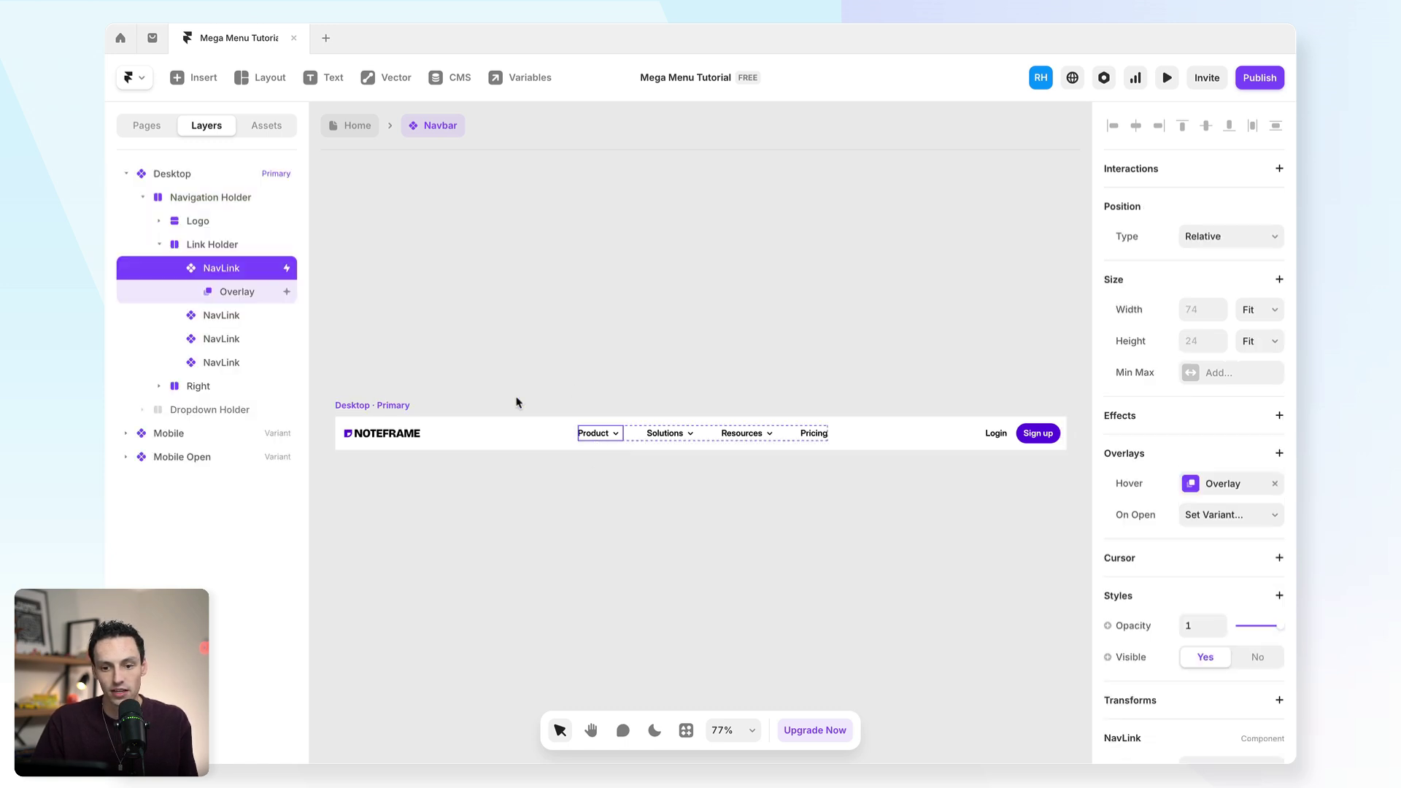
left_click(247, 292)
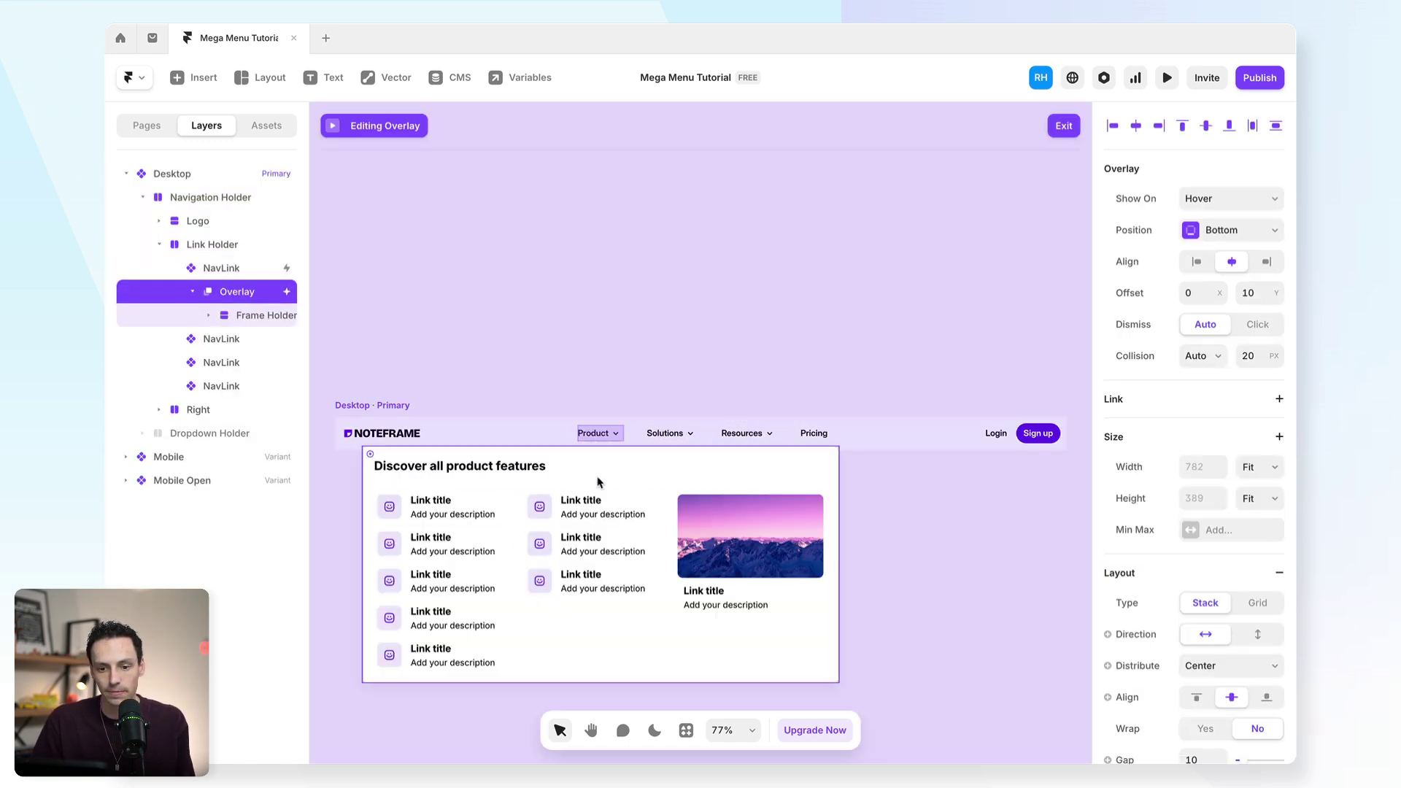
left_click(245, 315)
left_click(210, 315)
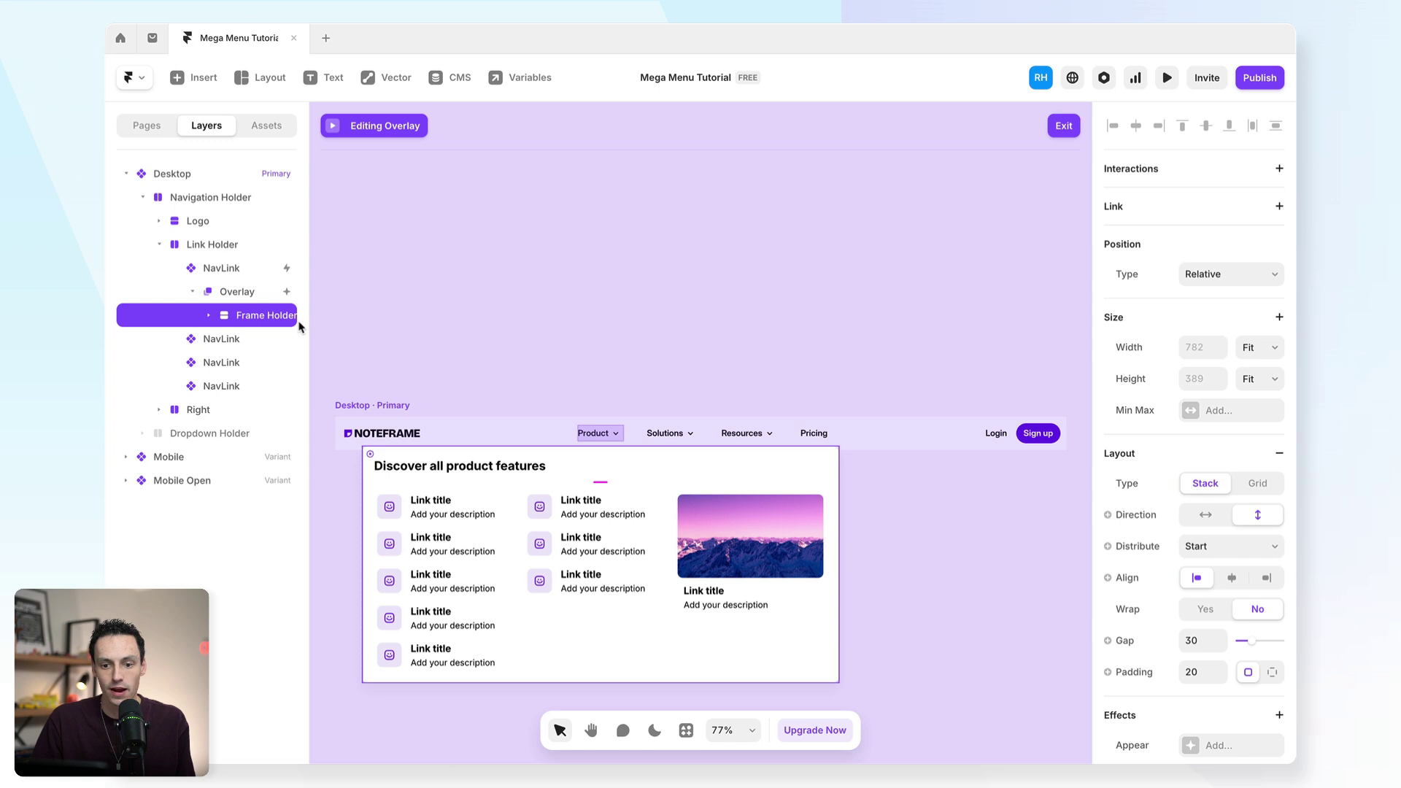
right_click(253, 321)
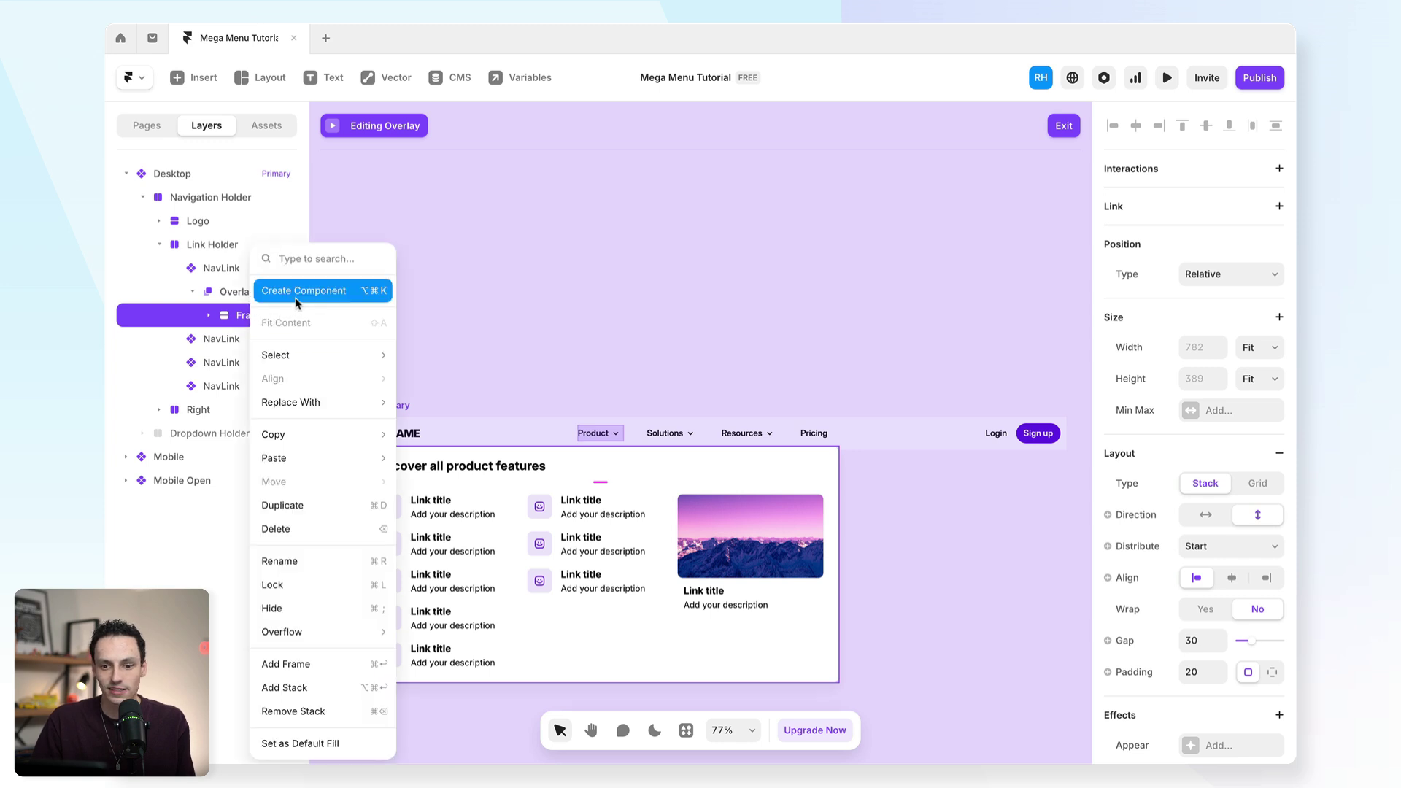
left_click(321, 292)
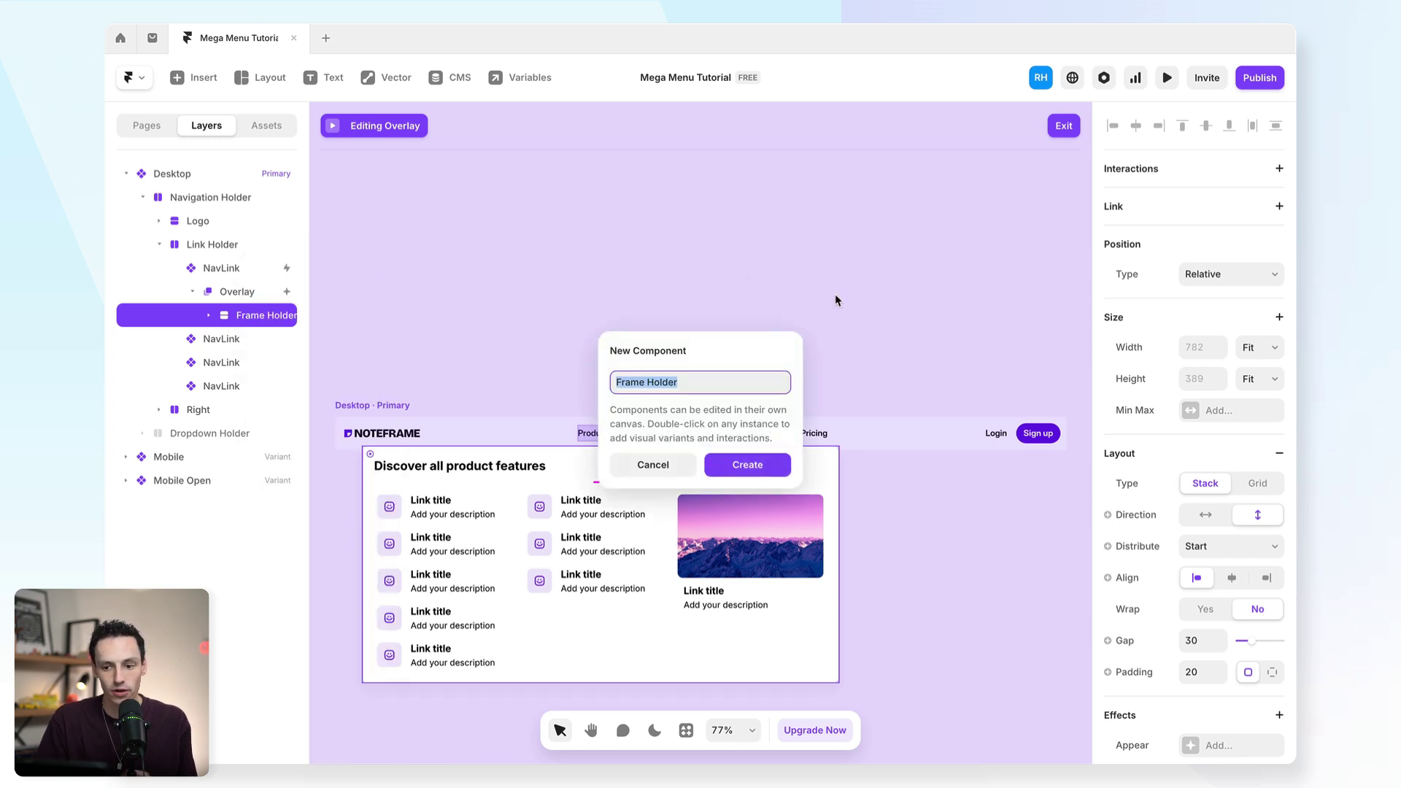
type("MegaMenu/Features")
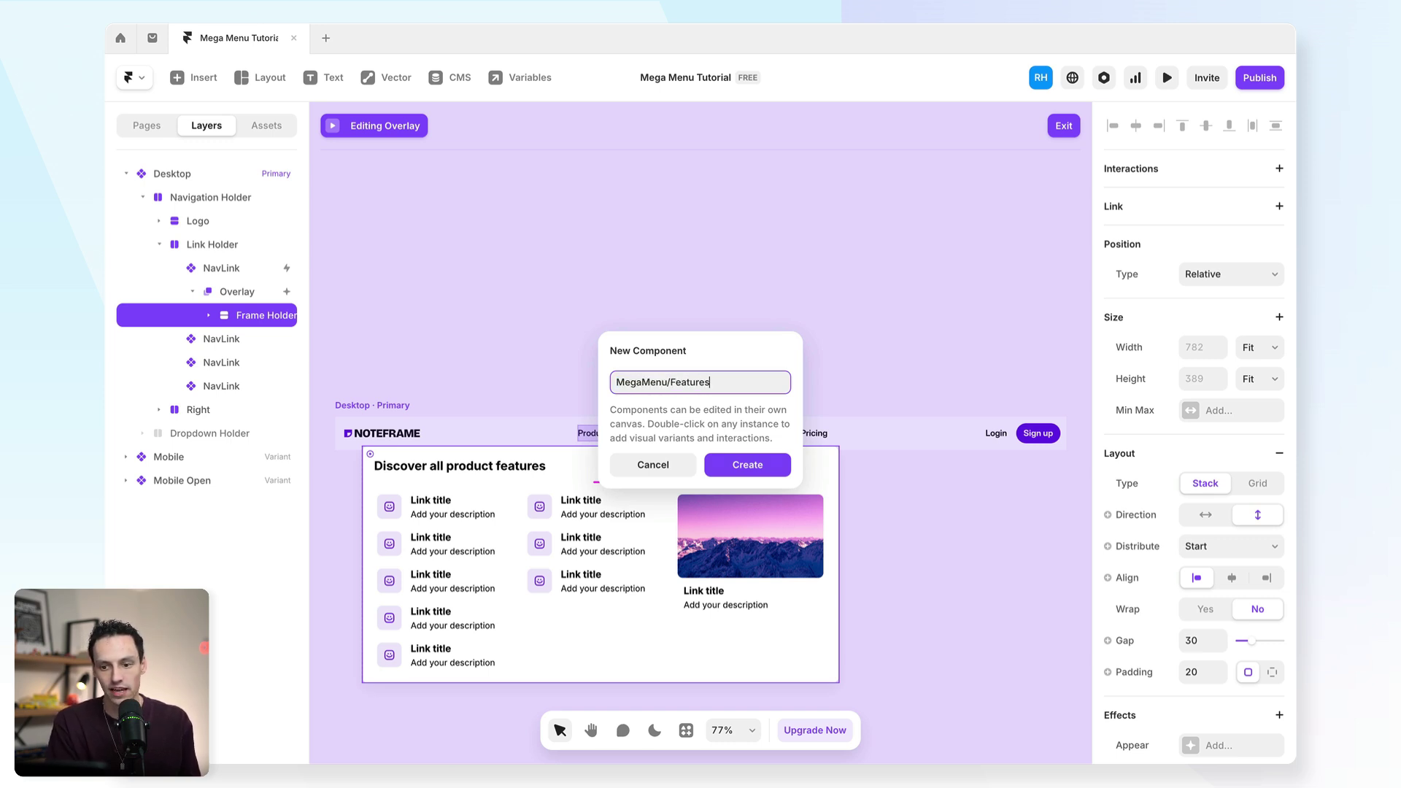
key("Return")
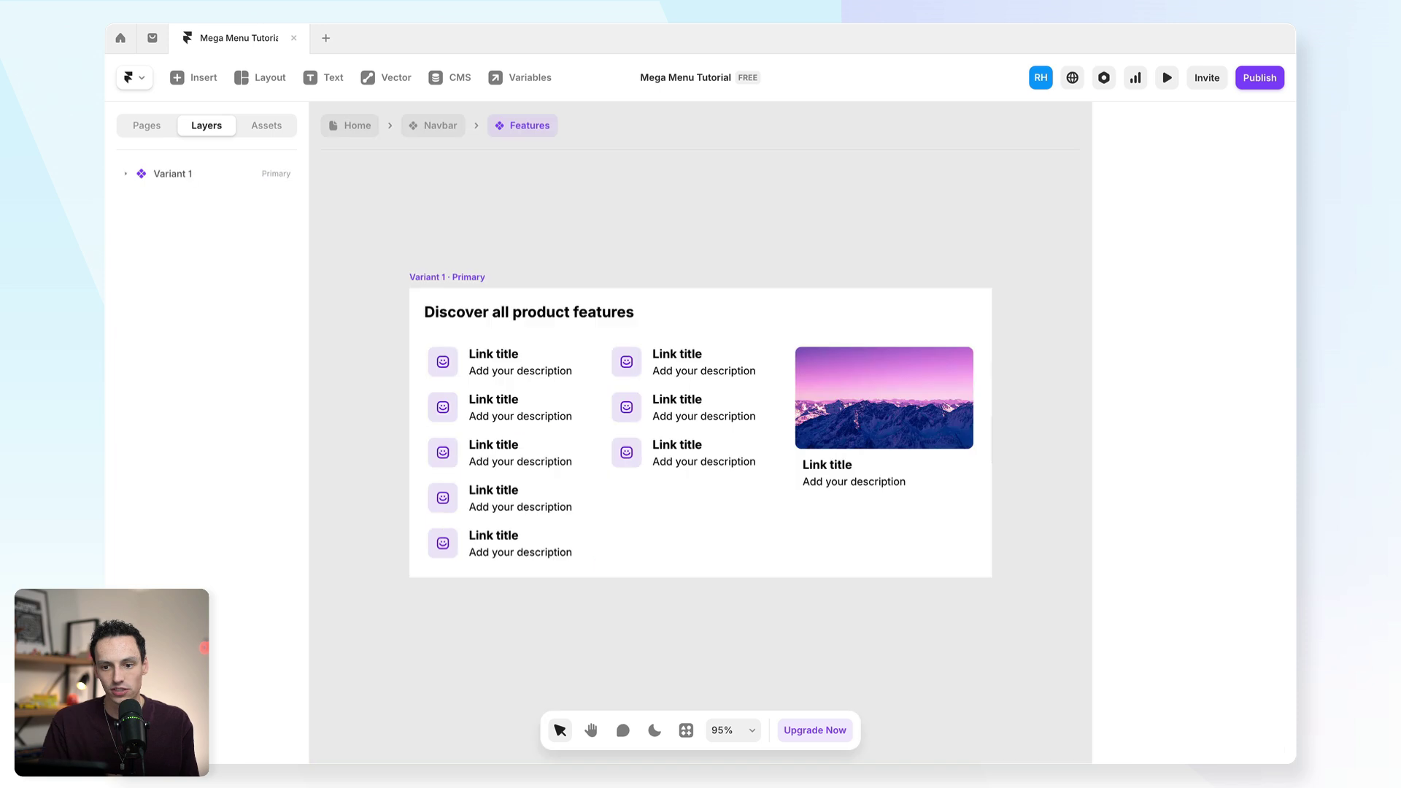
left_click(282, 132)
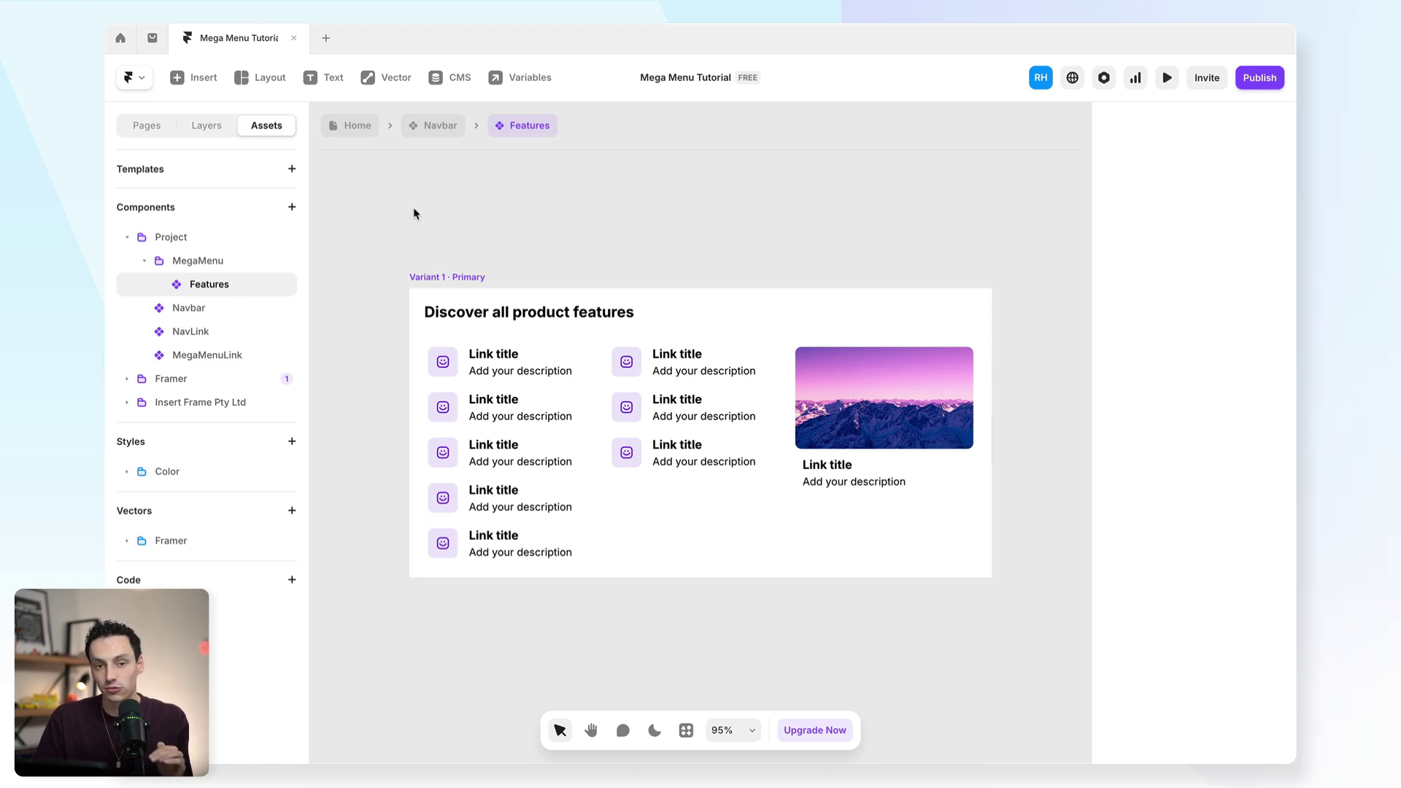
- Rename the primary variant of the Features component to Desktop
left_click(467, 286)
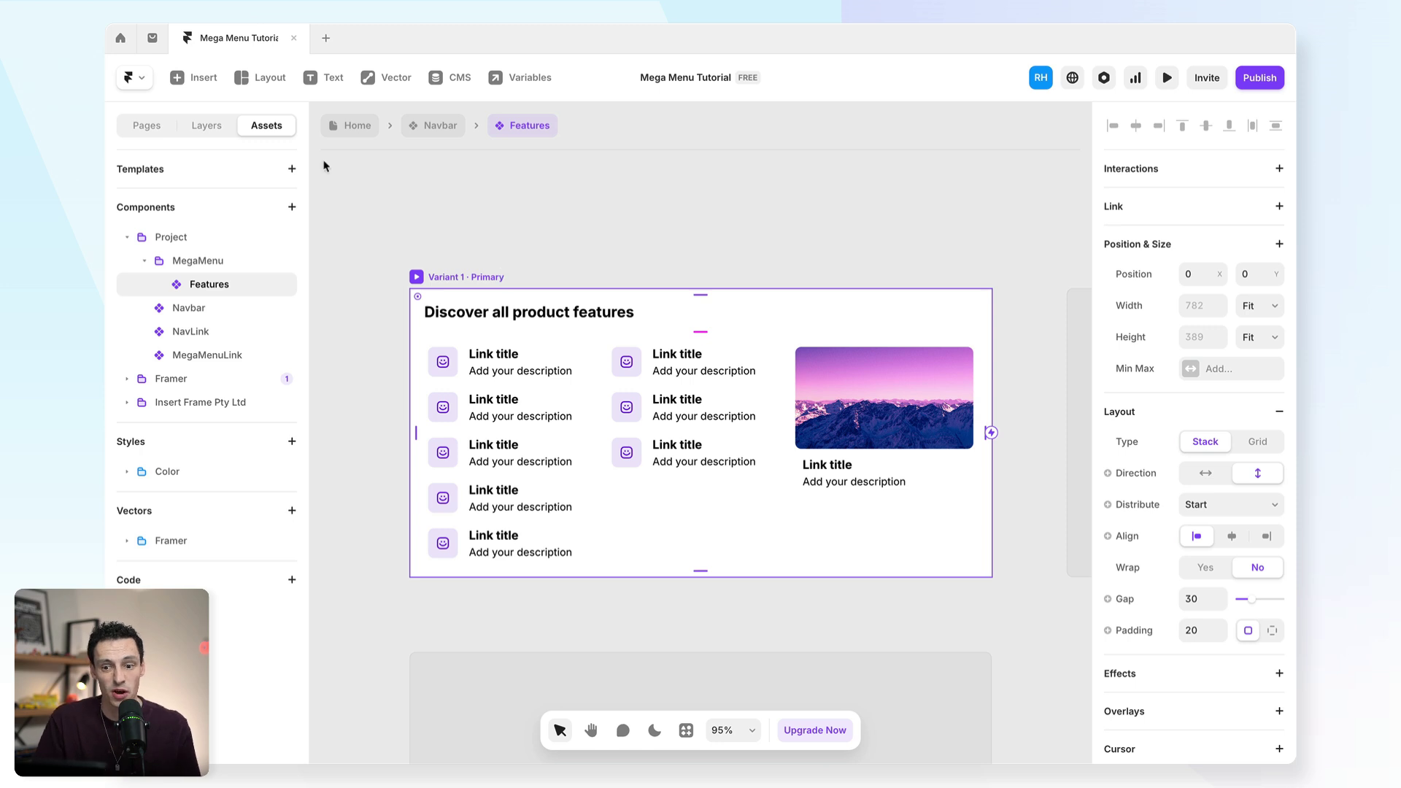
left_click(207, 126)
double_click(184, 177)
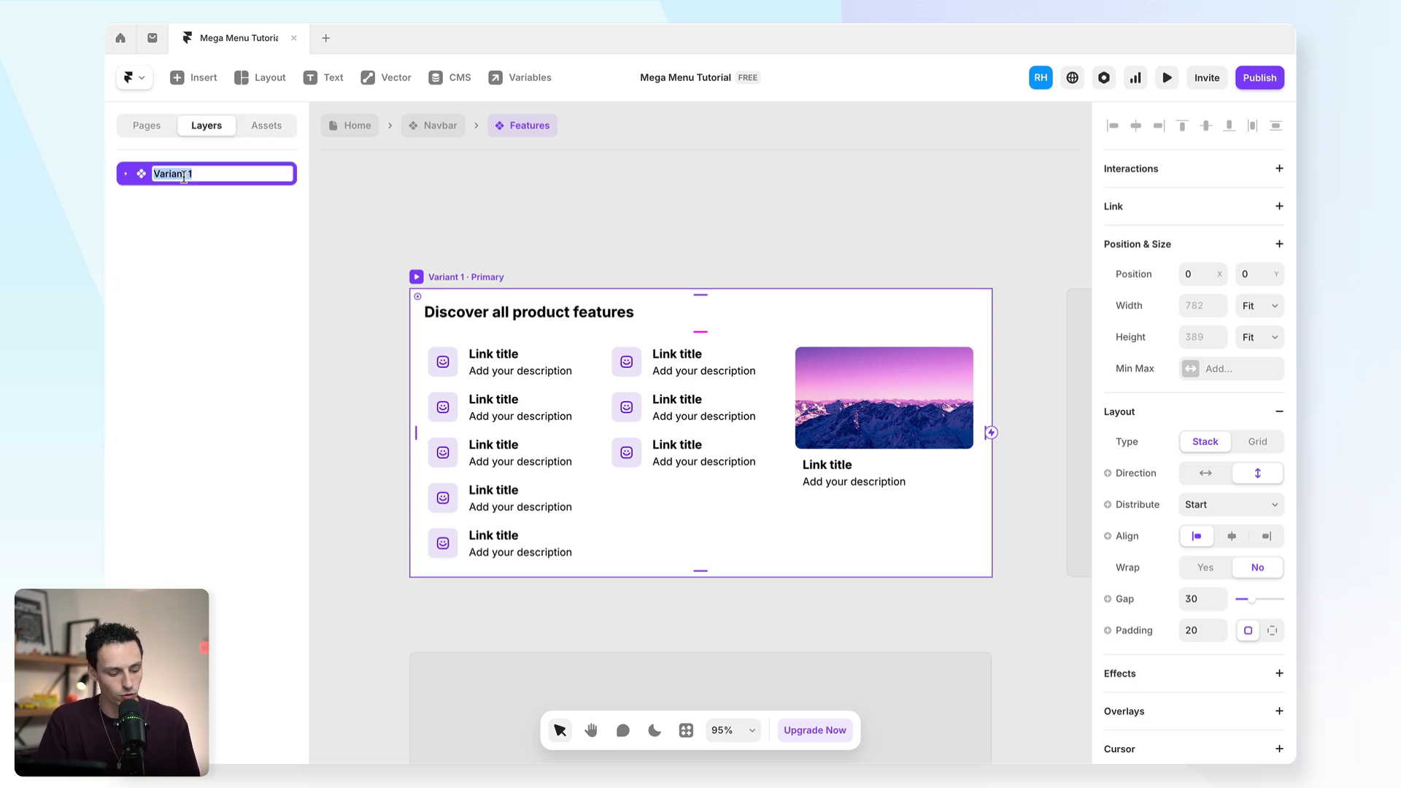
type("Desktop")
key("Return")
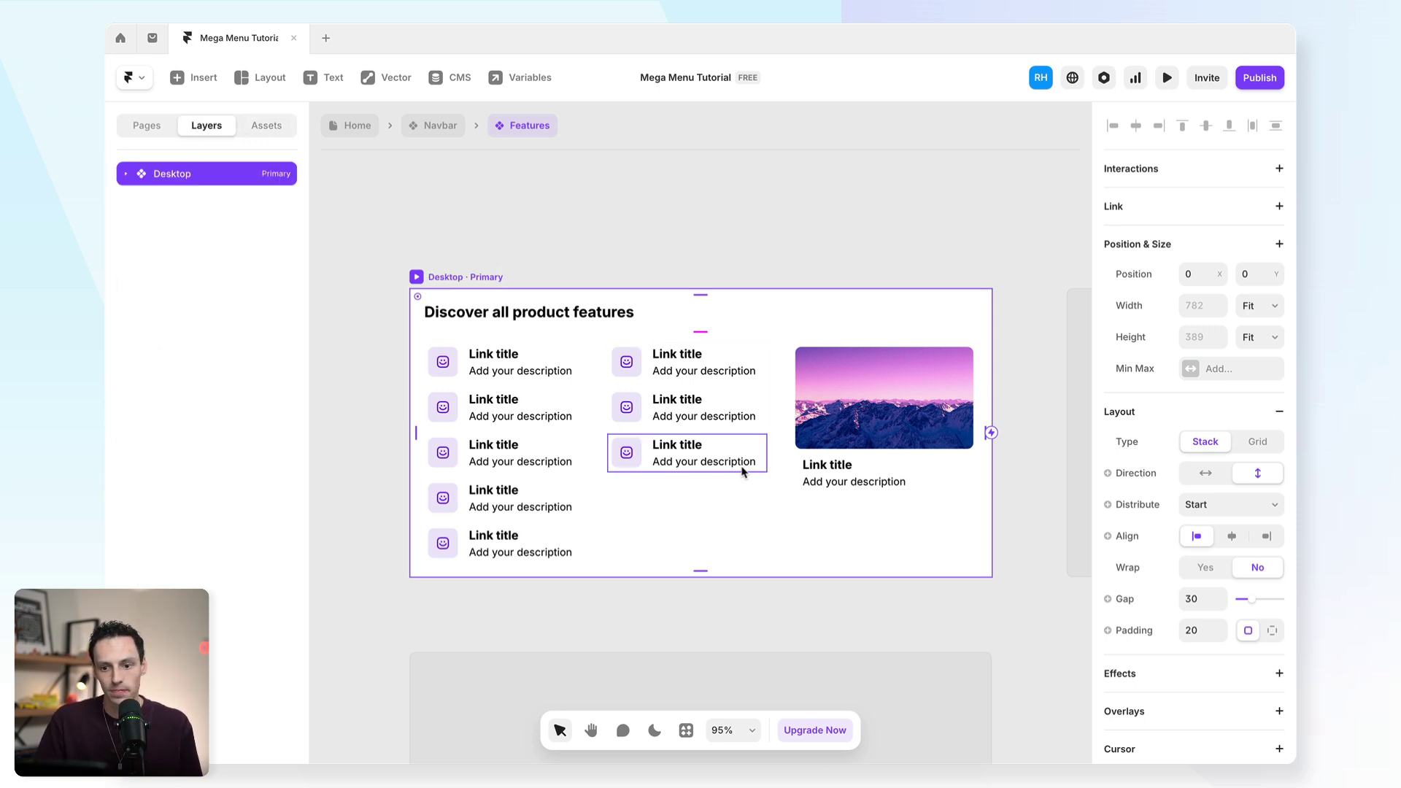
- Add a second variant to the Features component and name it Mobile
scroll(743, 470, "down", 6)
scroll(737, 471, "up", 3)
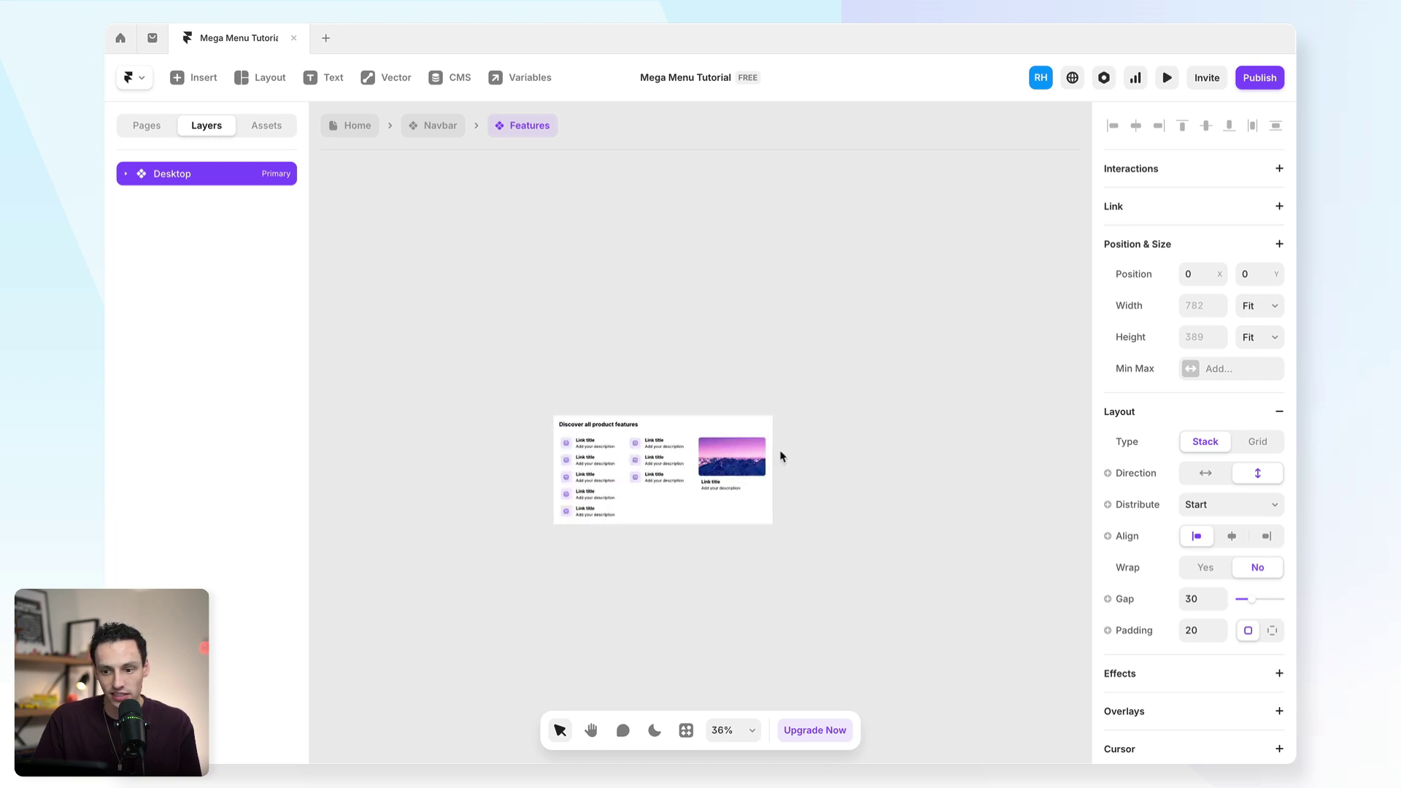
left_click(862, 448)
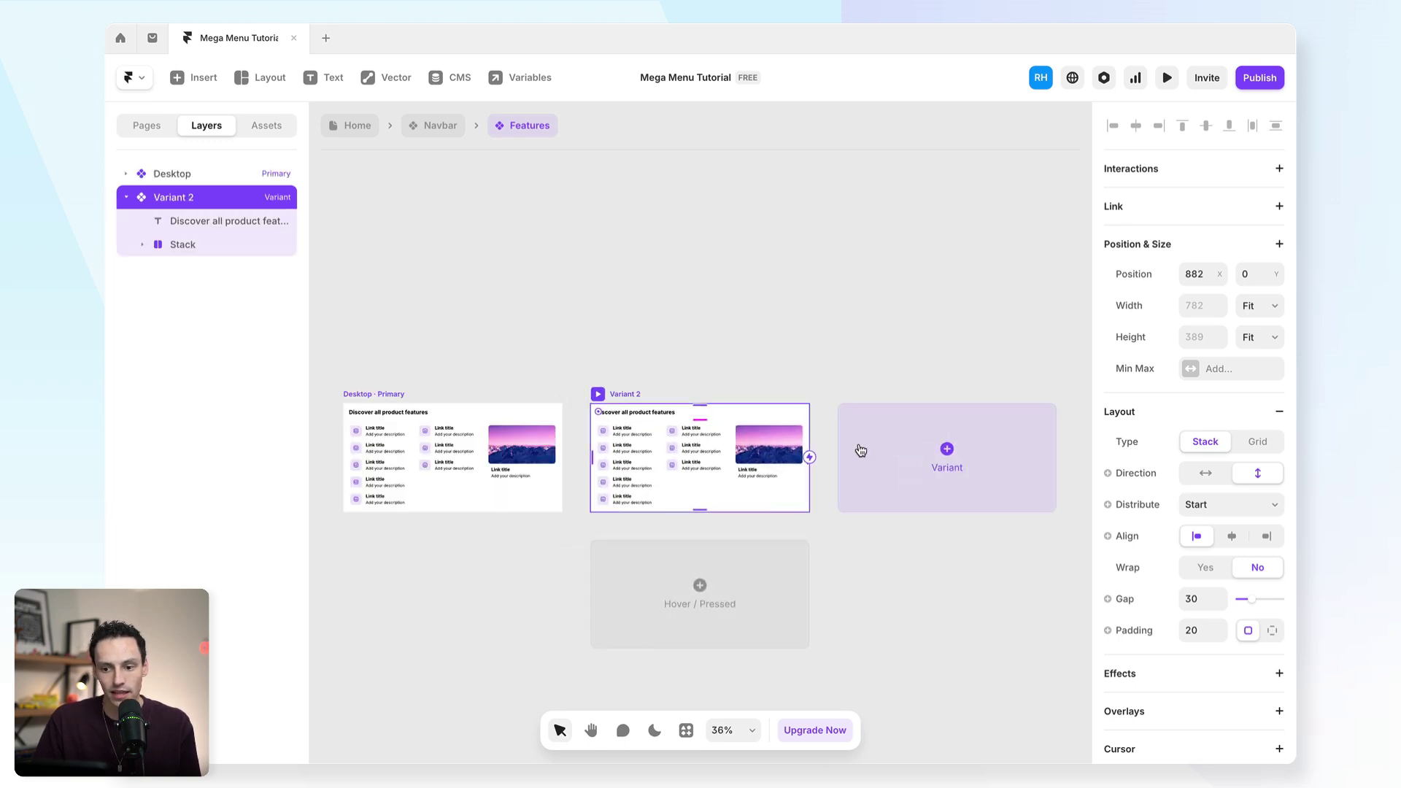
double_click(188, 198)
type("Mobile")
key("Return")
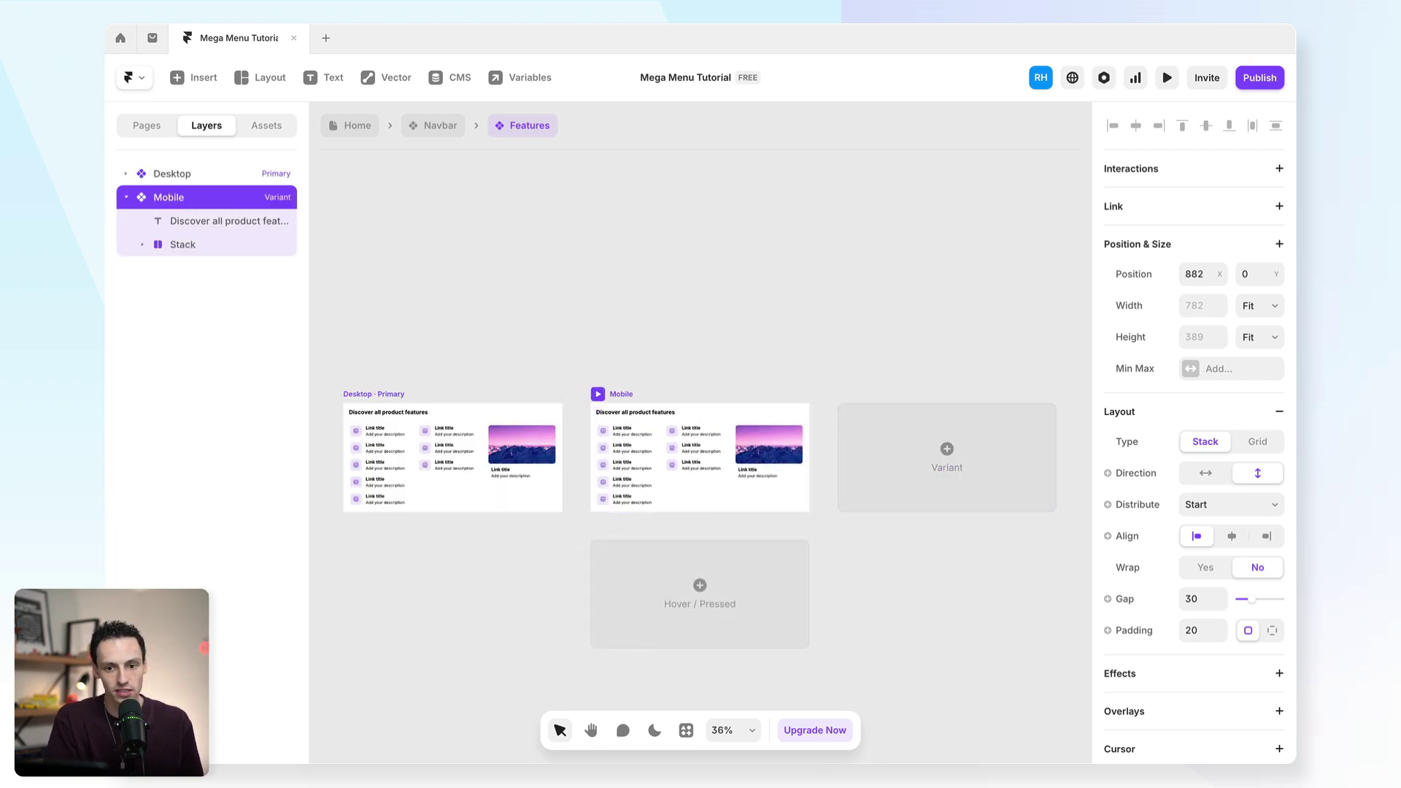
- Set the Mobile variant's width to a fixed 280
scroll(567, 372, "up", 3)
scroll(741, 425, "right", 2)
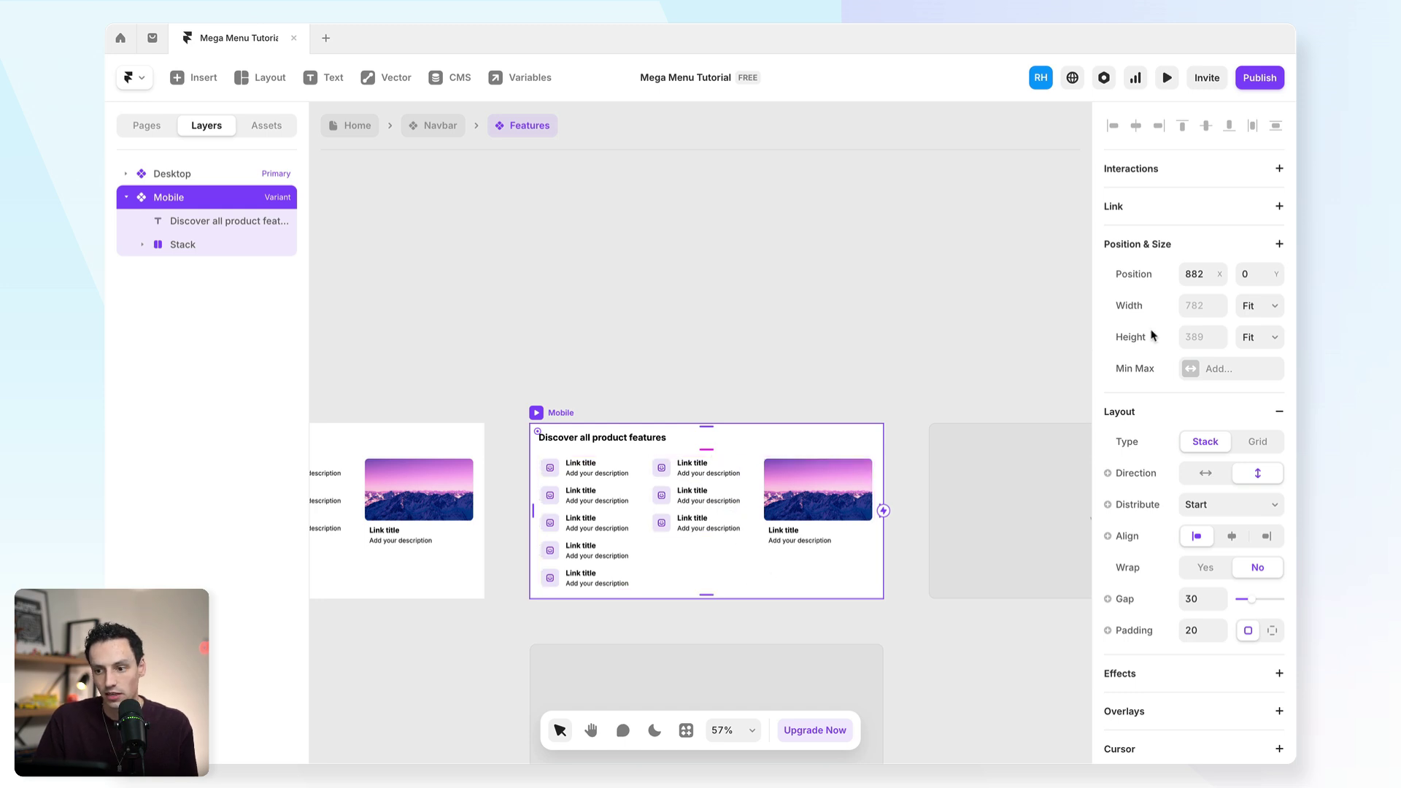
left_click(1194, 308)
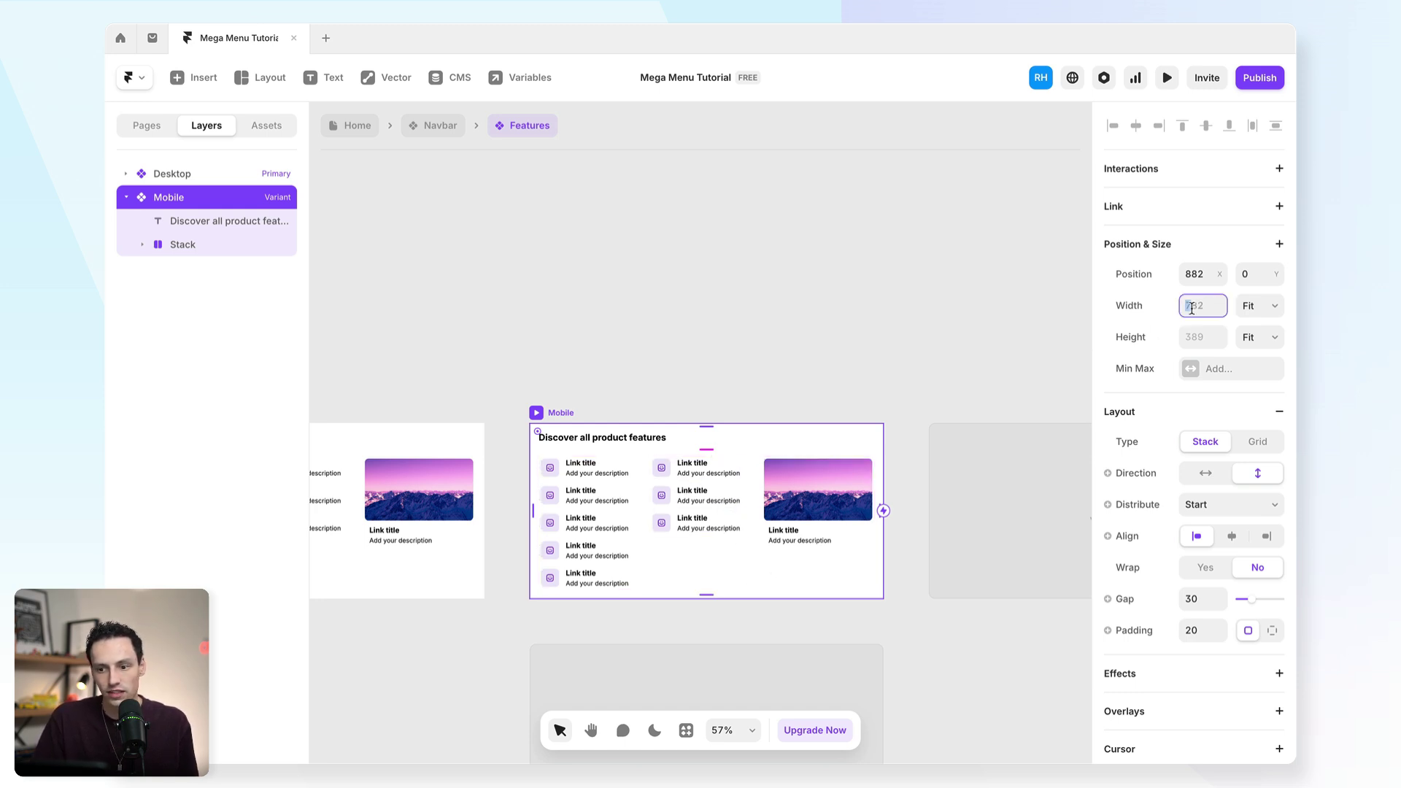
type("390")
key("Return")
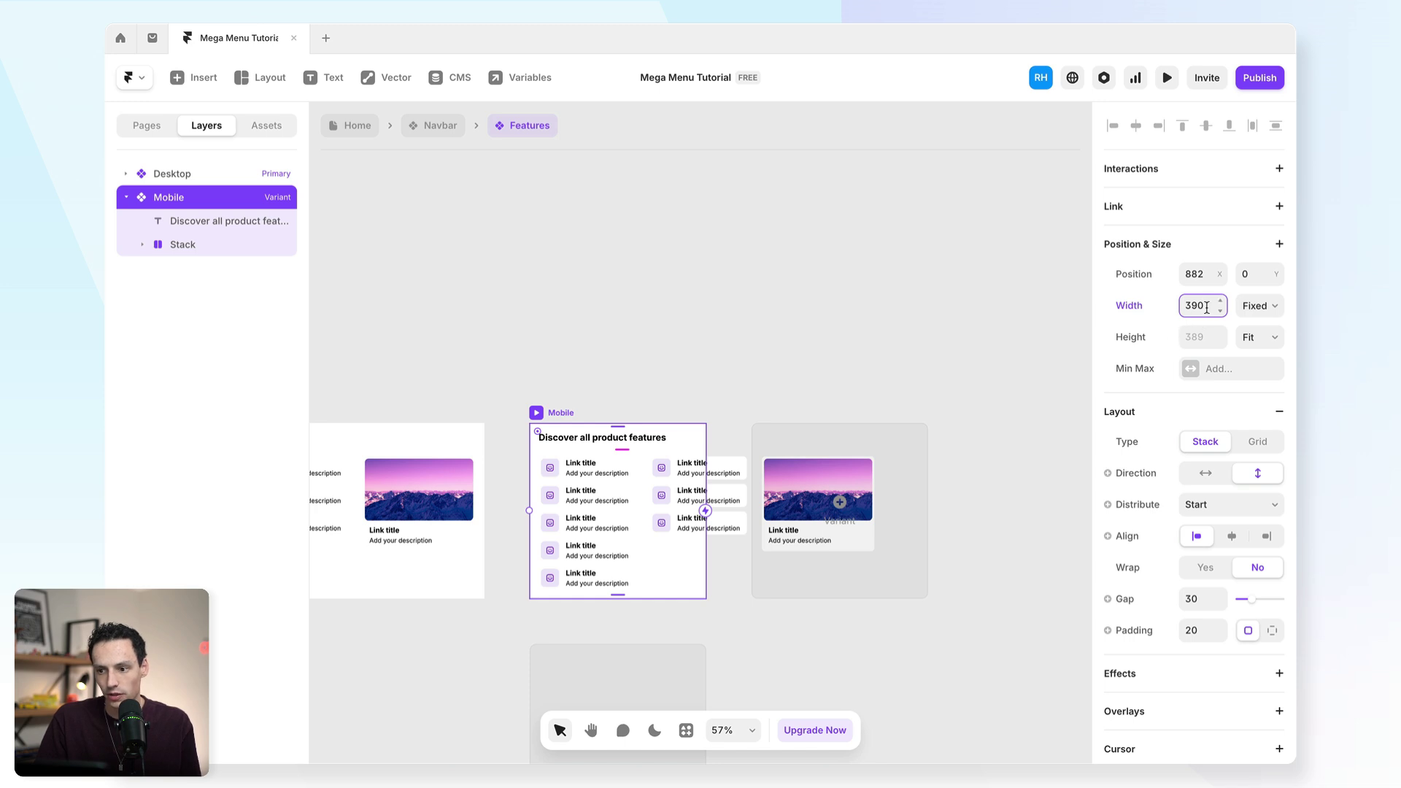
type("280")
key("Return")
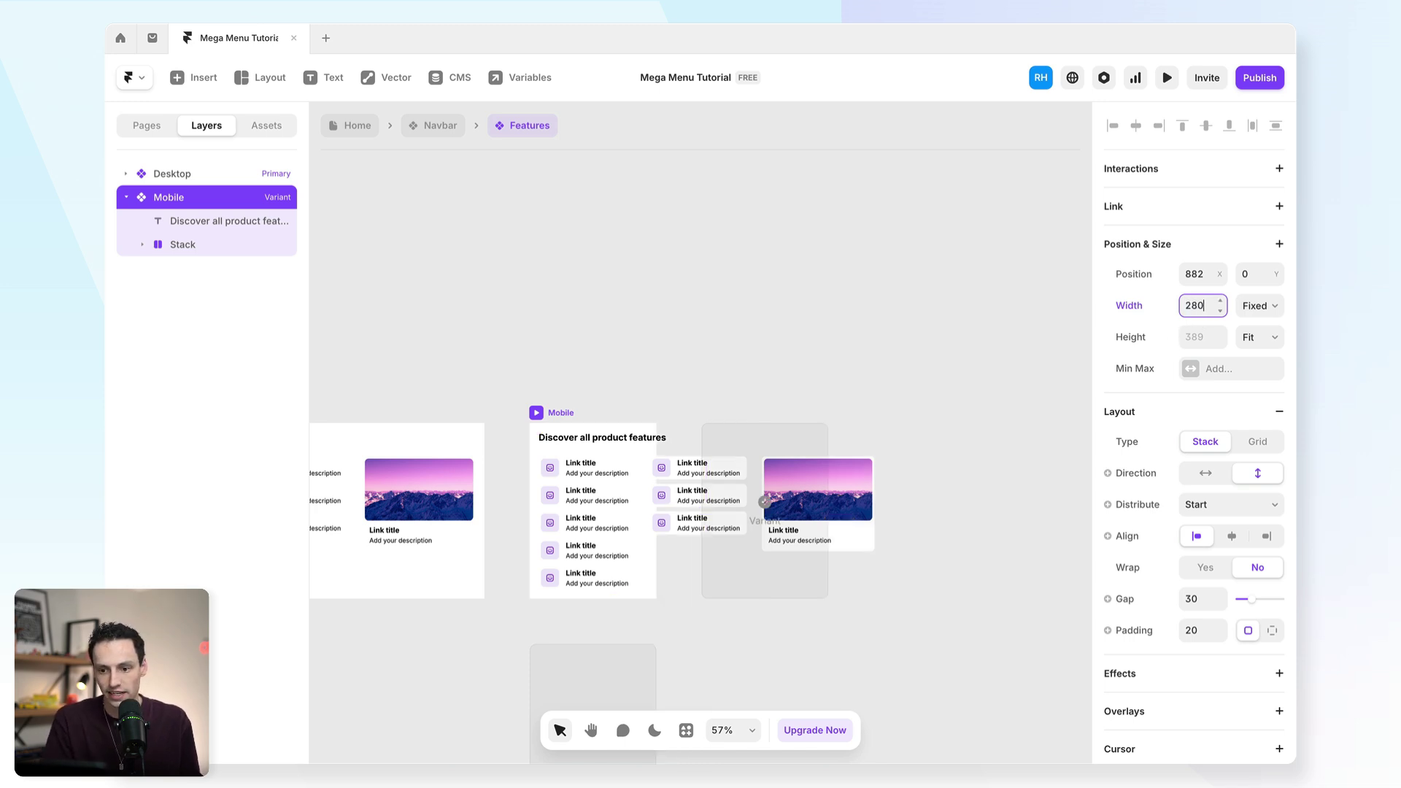
- Switch the Mobile variant's main link stack to a vertical direction
scroll(627, 544, "up", 3)
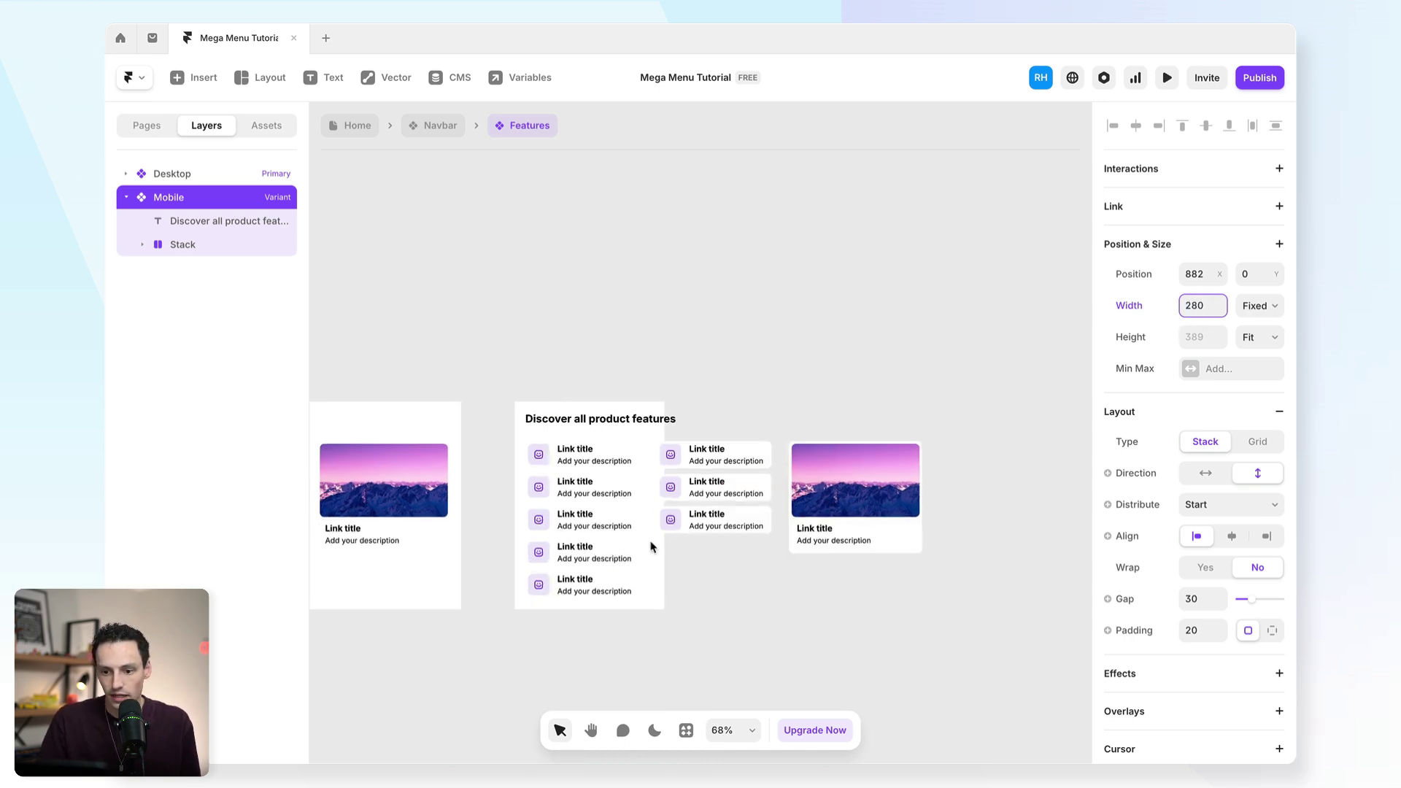
left_click(647, 468)
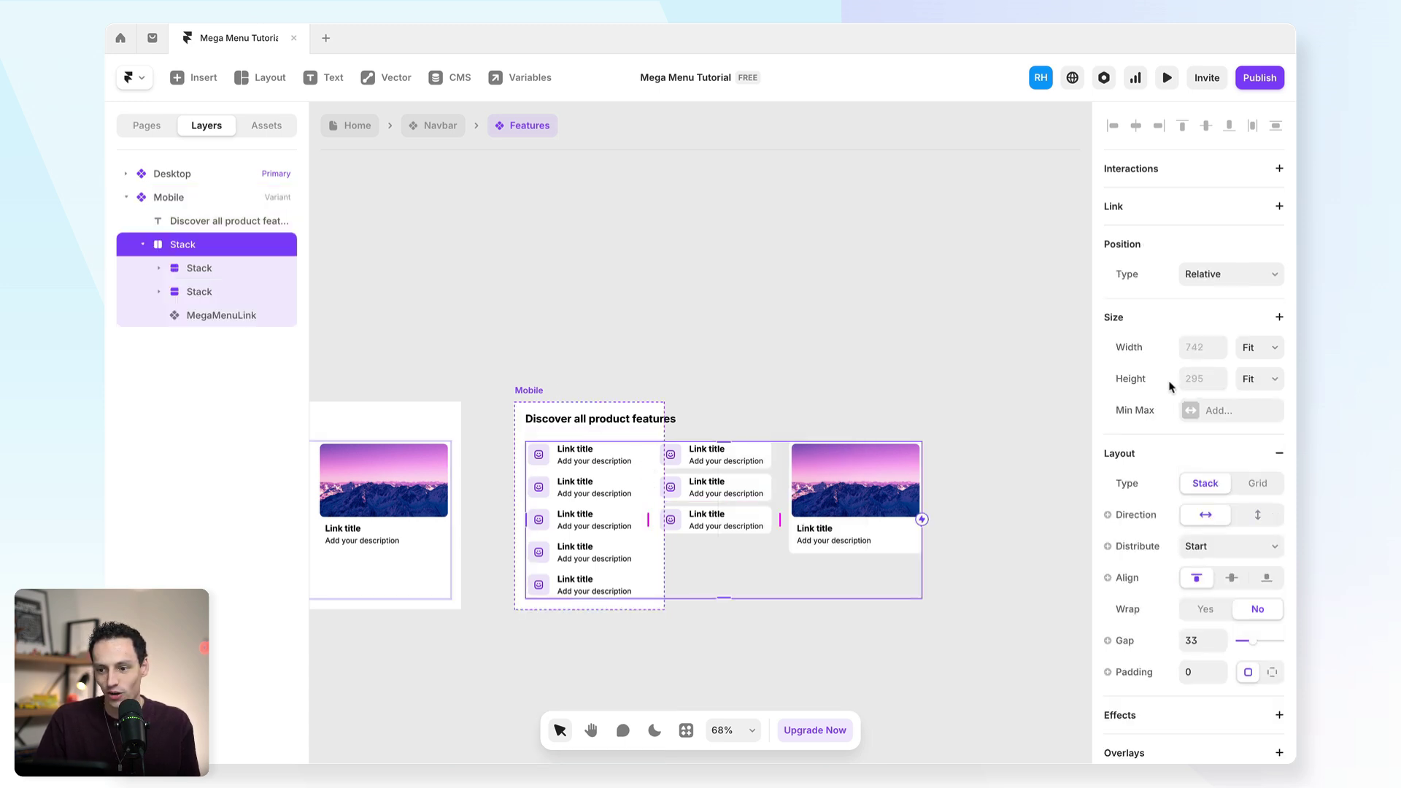
left_click(1257, 515)
scroll(673, 461, "down", 5)
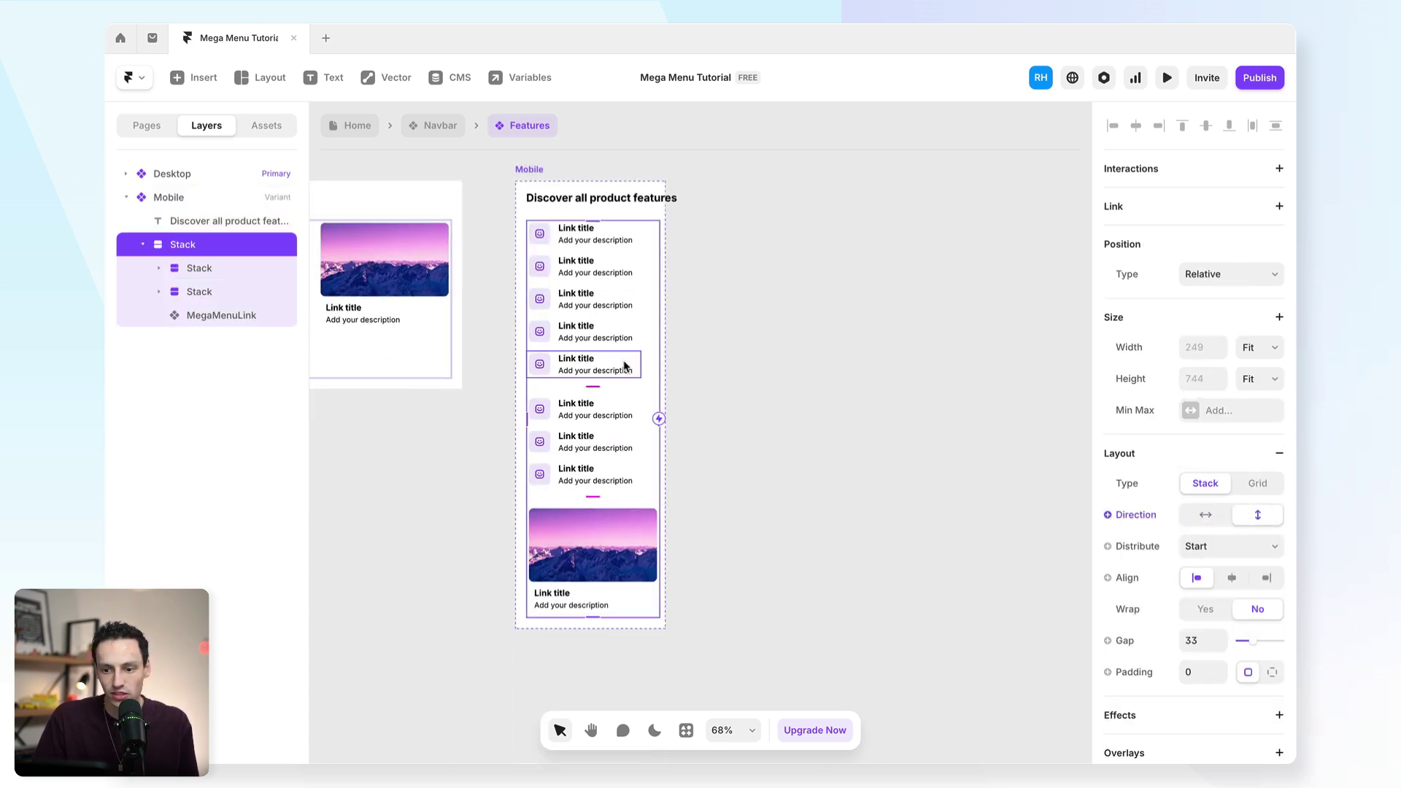
- Slightly reduce the gap between the link groups and the image card in the Mobile variant's stack
scroll(549, 375, "up", 3)
scroll(548, 375, "up", 3)
left_click_drag(628, 400, 626, 389)
left_click(870, 436)
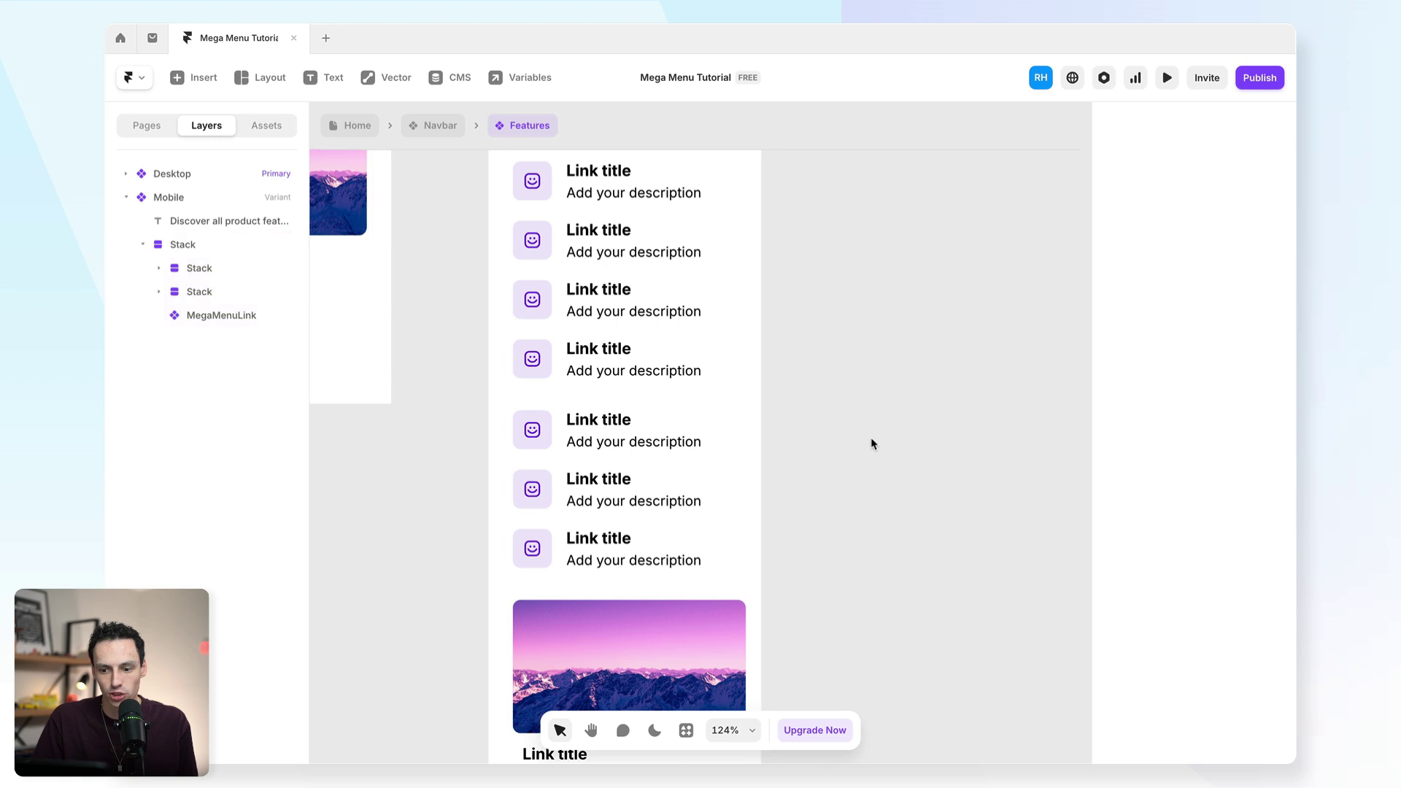
- Open the width of the Mobile variant's "Discover all product features" heading for editing
scroll(835, 454, "down", 3)
scroll(766, 487, "up", 1)
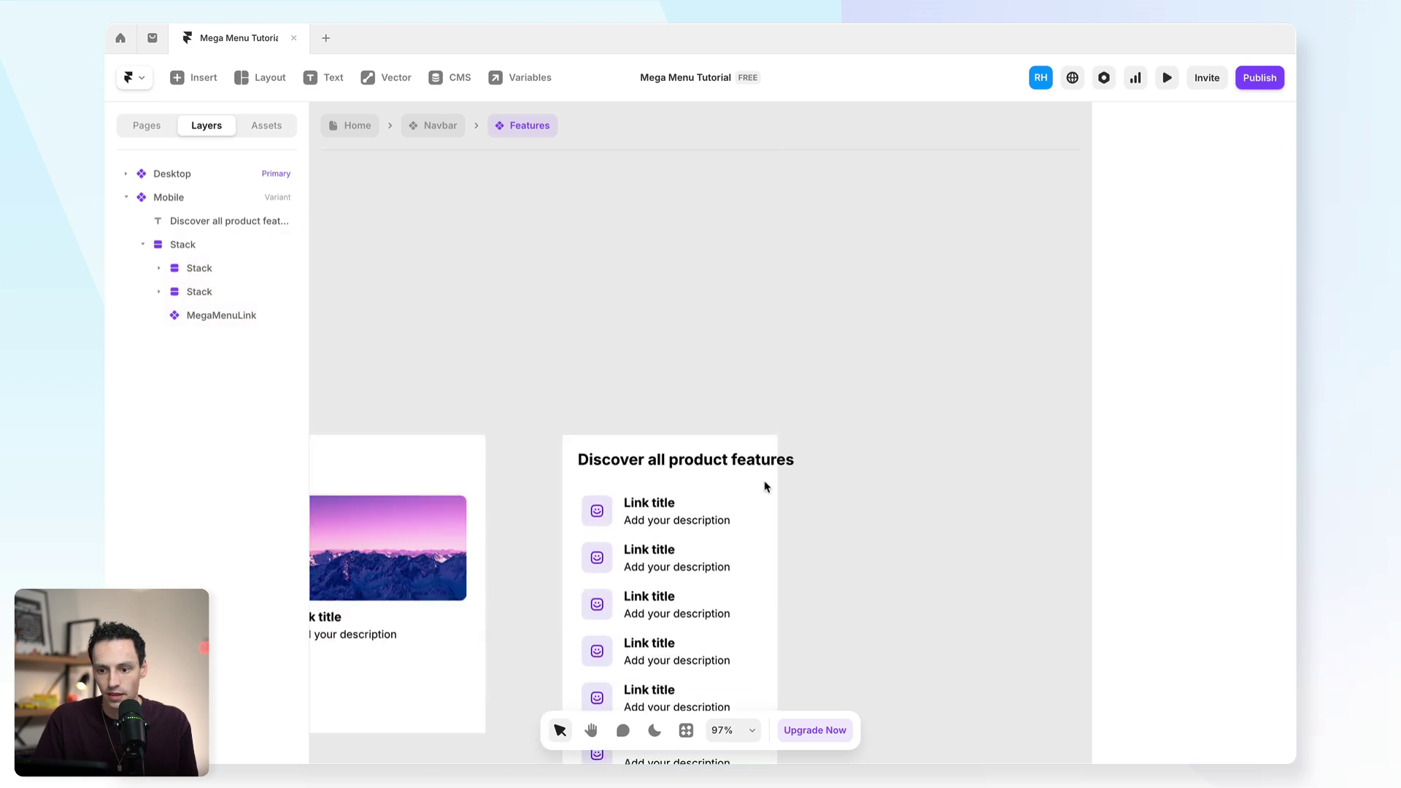
left_click(681, 464)
left_click_drag(1186, 348, 1195, 346)
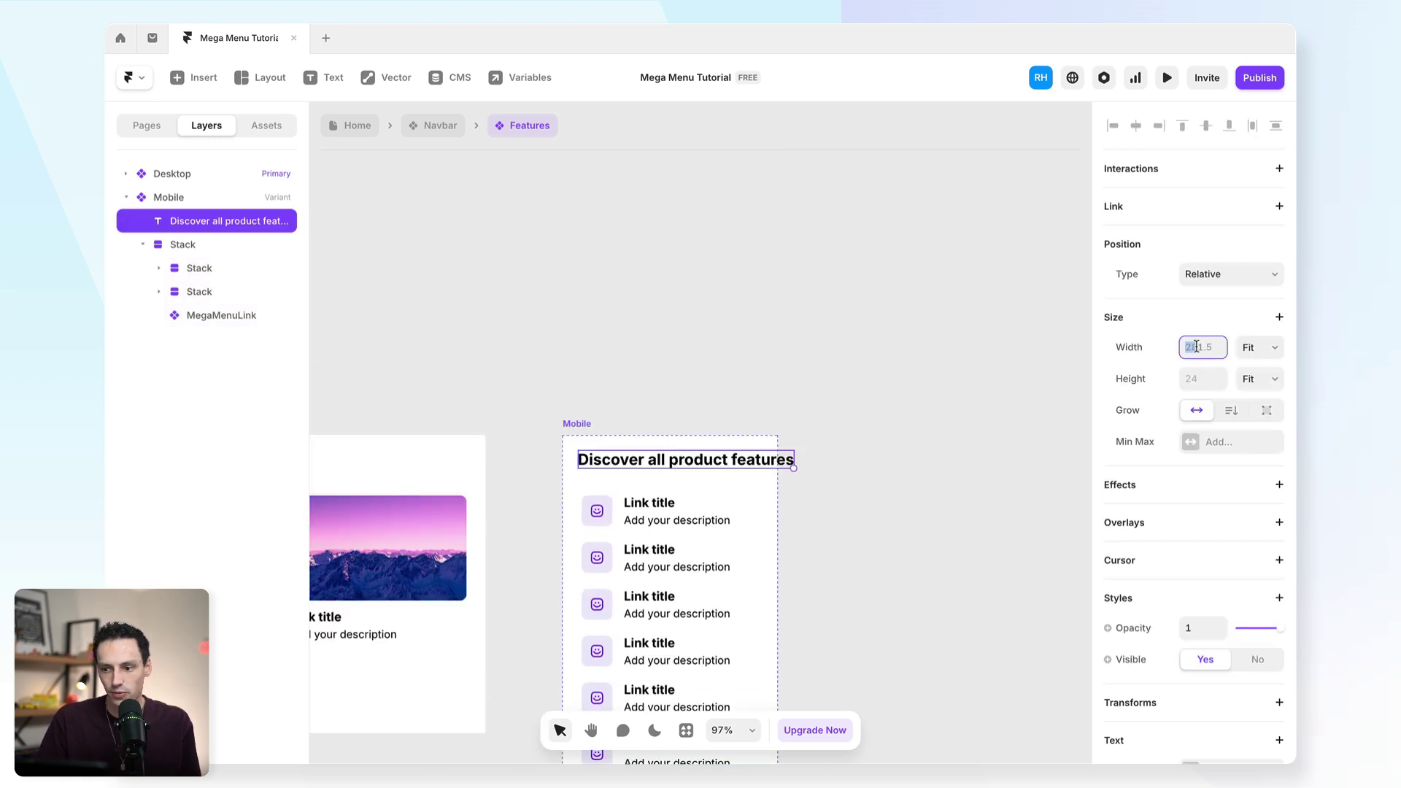
double_click(1197, 347)
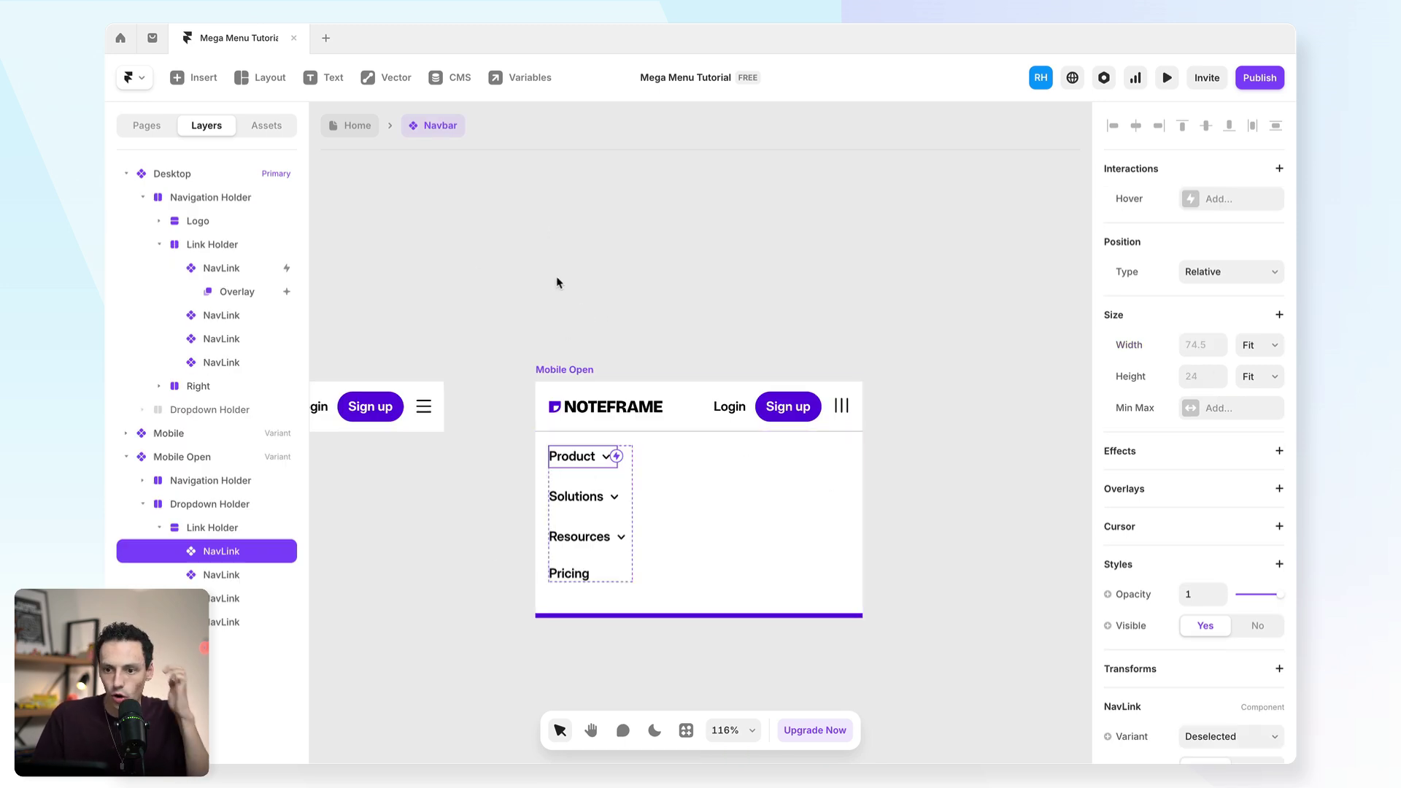
- Set the width of the Link Holder stack in the Mobile Open variant's dropdown to 100%
left_click(533, 245)
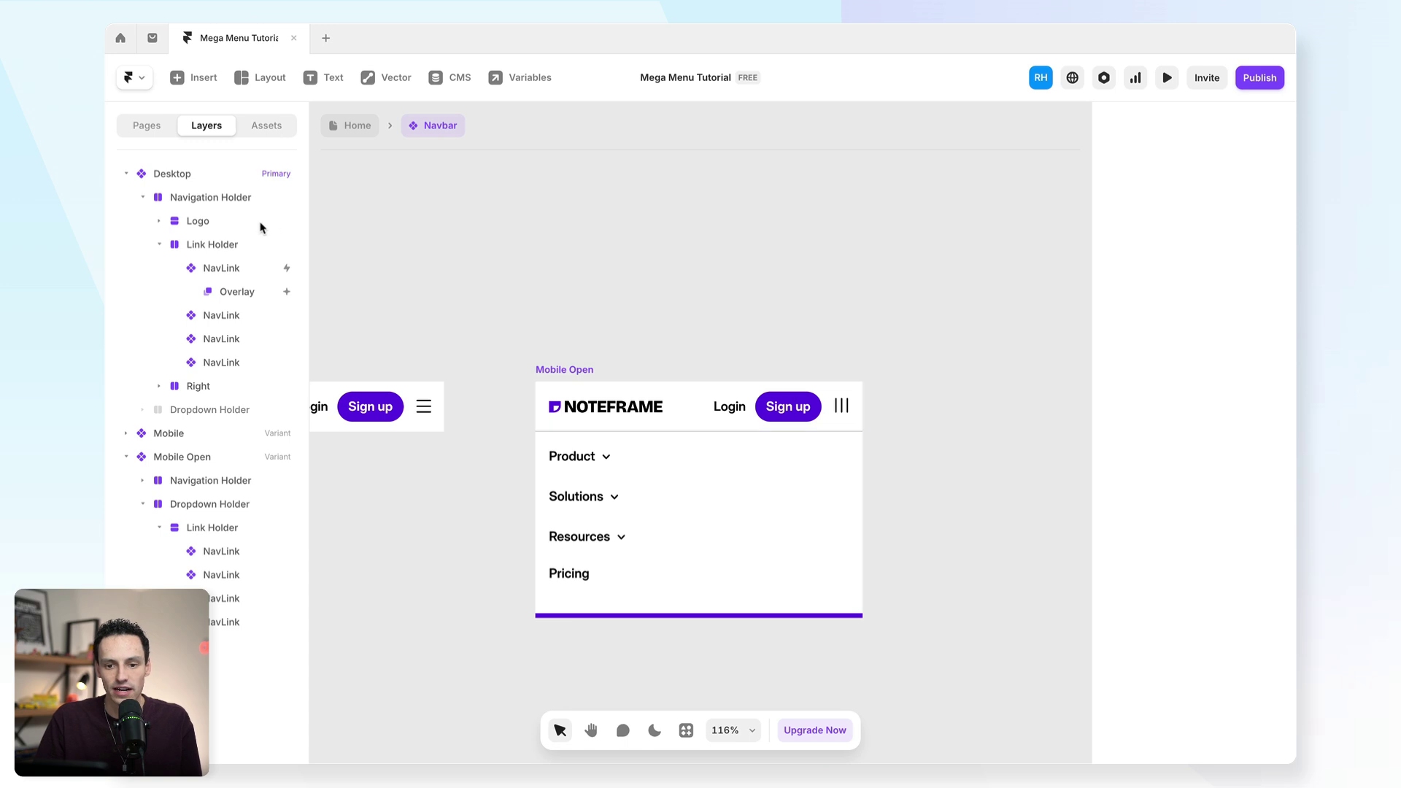
left_click(265, 127)
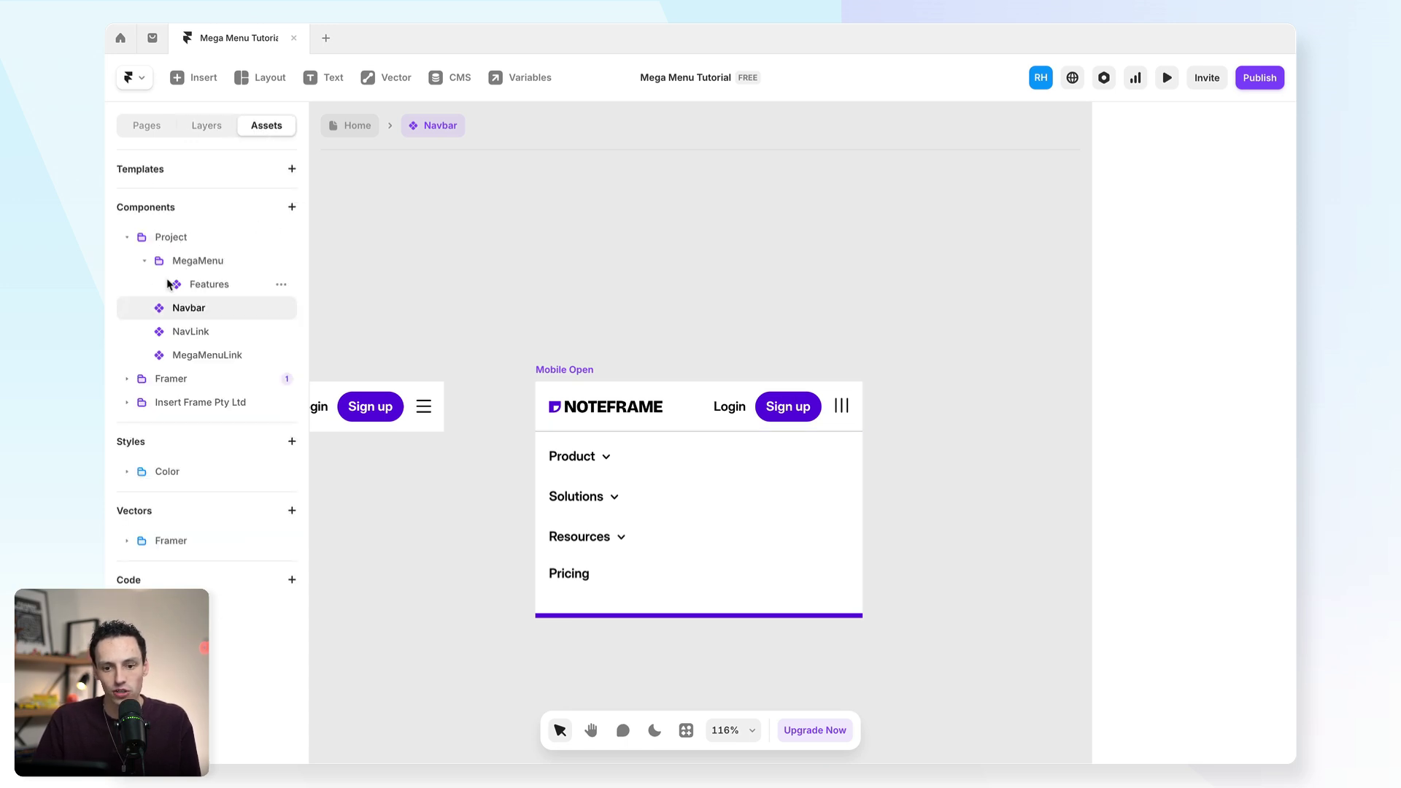
left_click(596, 466)
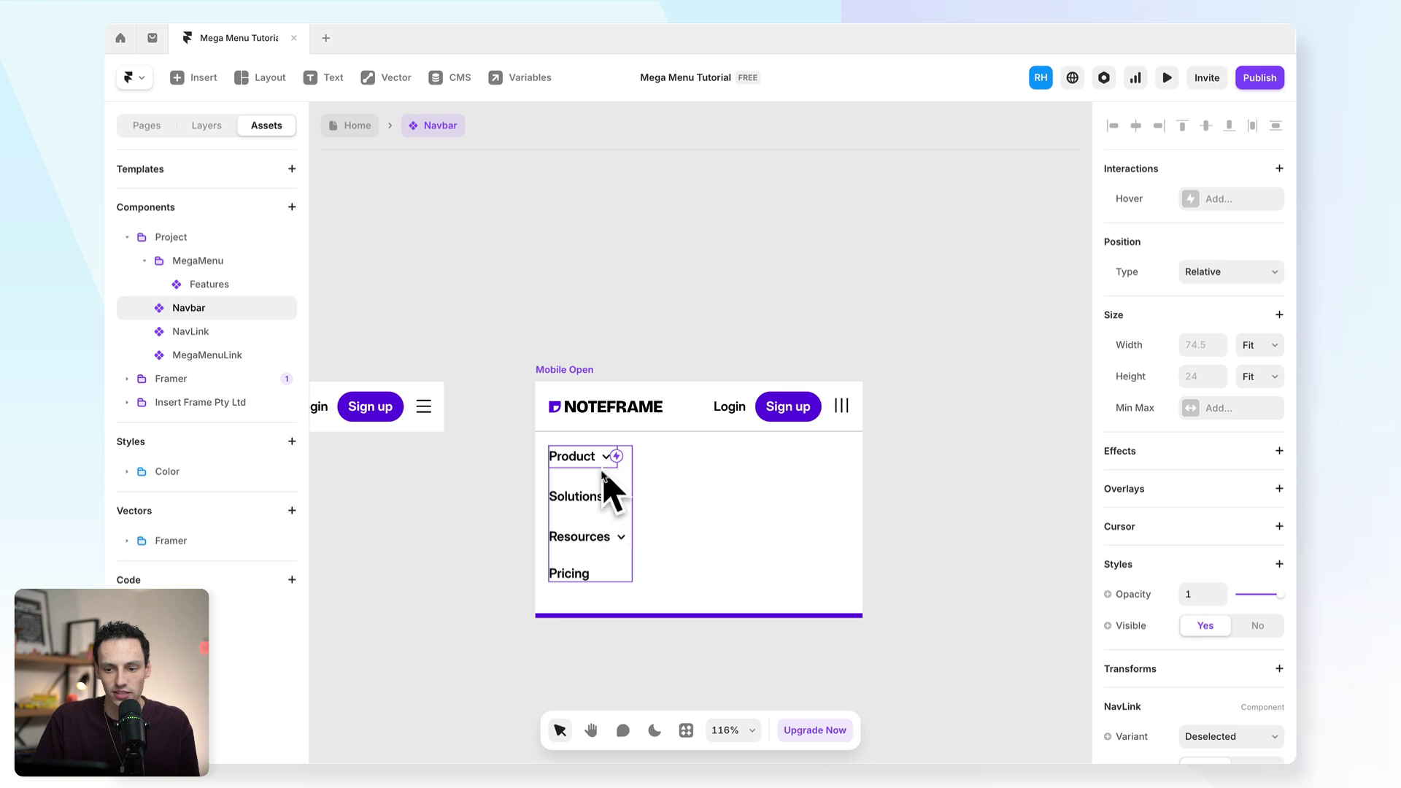
left_click(603, 475)
left_click(1203, 347)
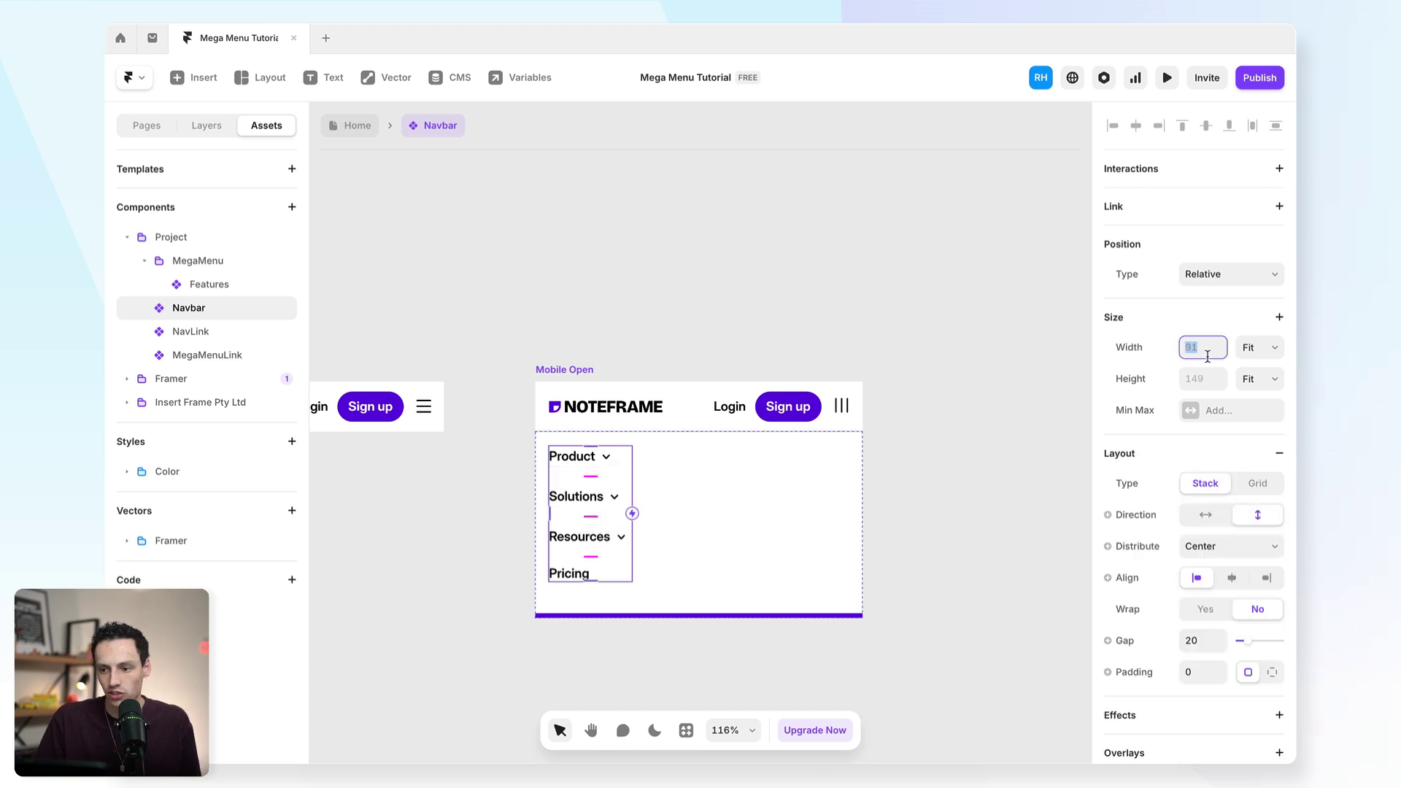
type("100%")
key("Return")
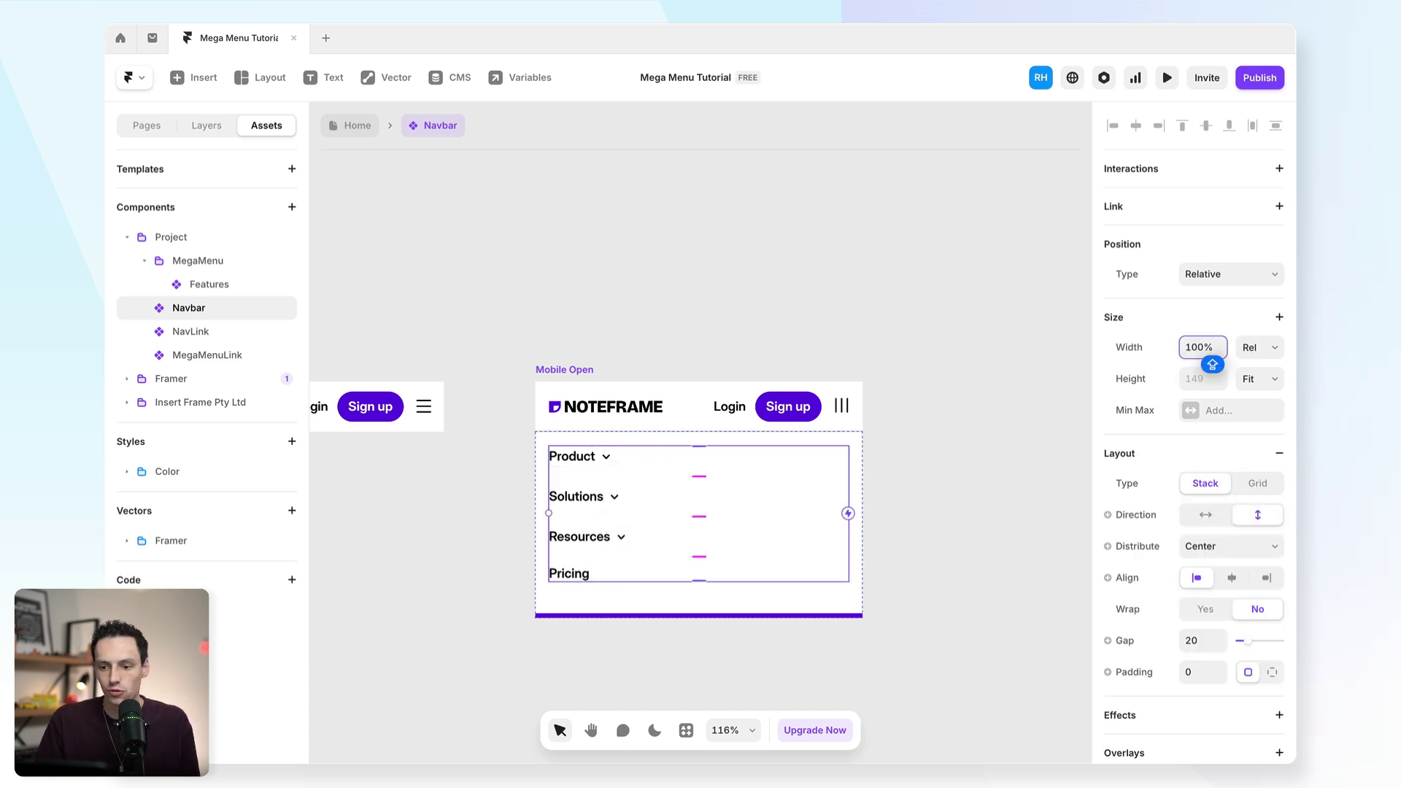
- Move the Link Holder out of the Mobile Open dropdown onto the empty canvas above the navbar variants
right_click(573, 478)
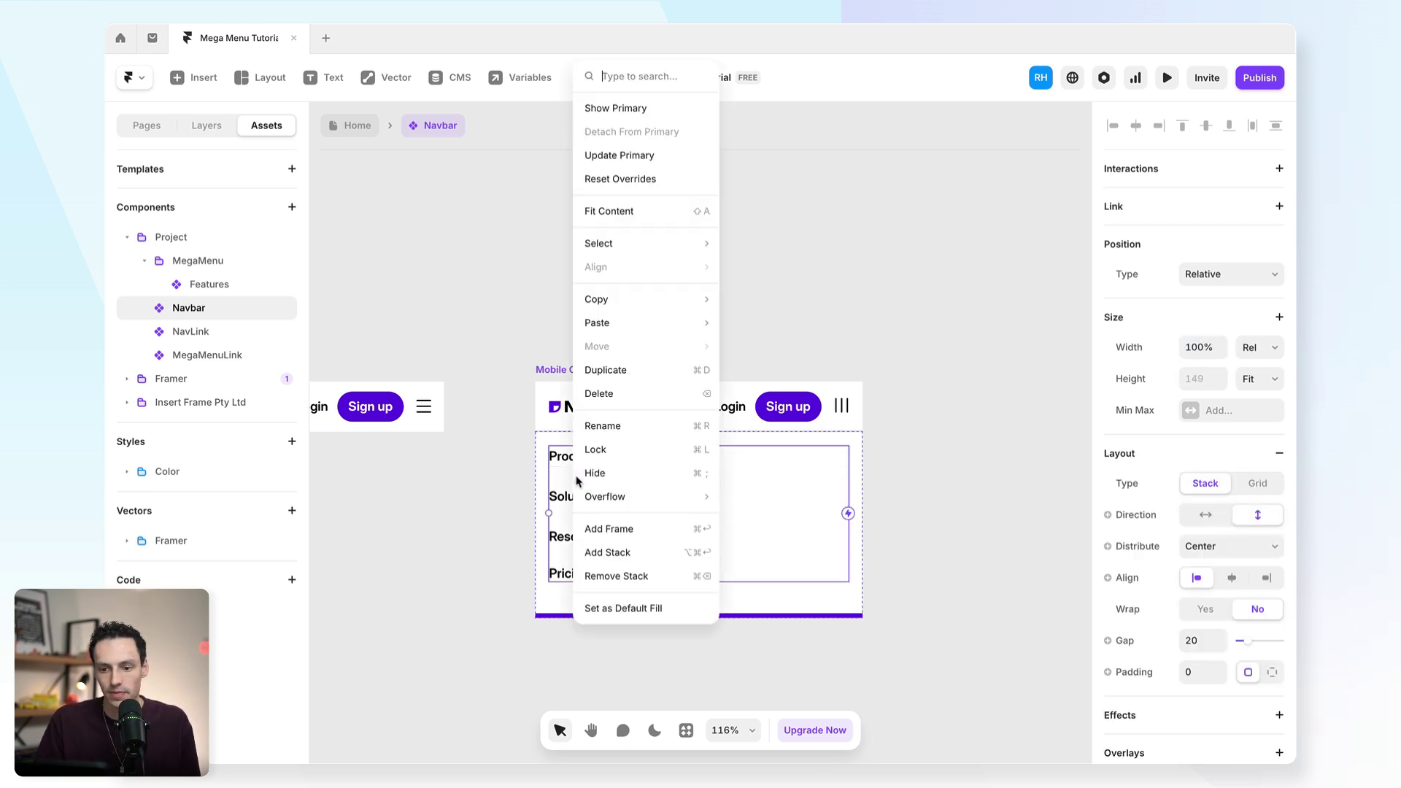
left_click(646, 110)
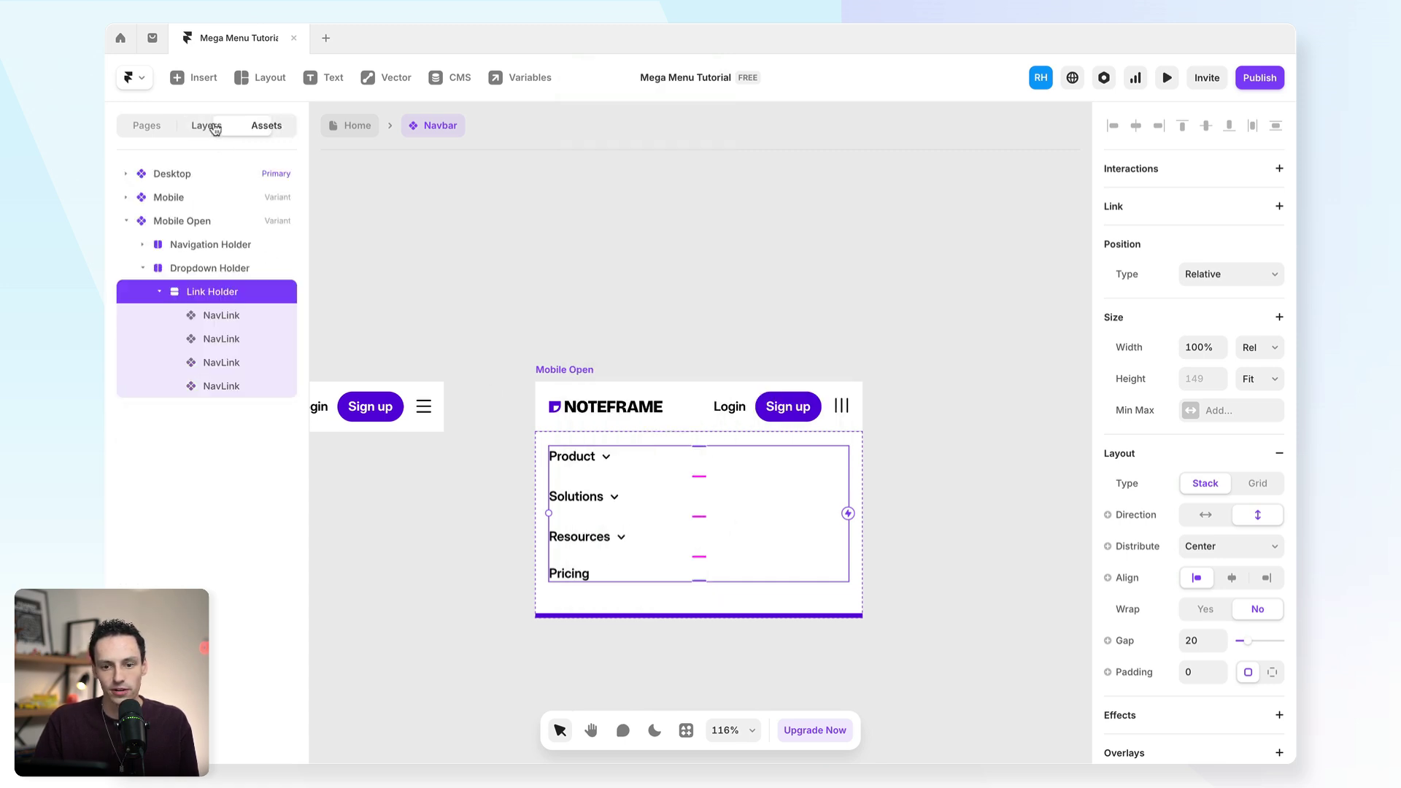
right_click(760, 494)
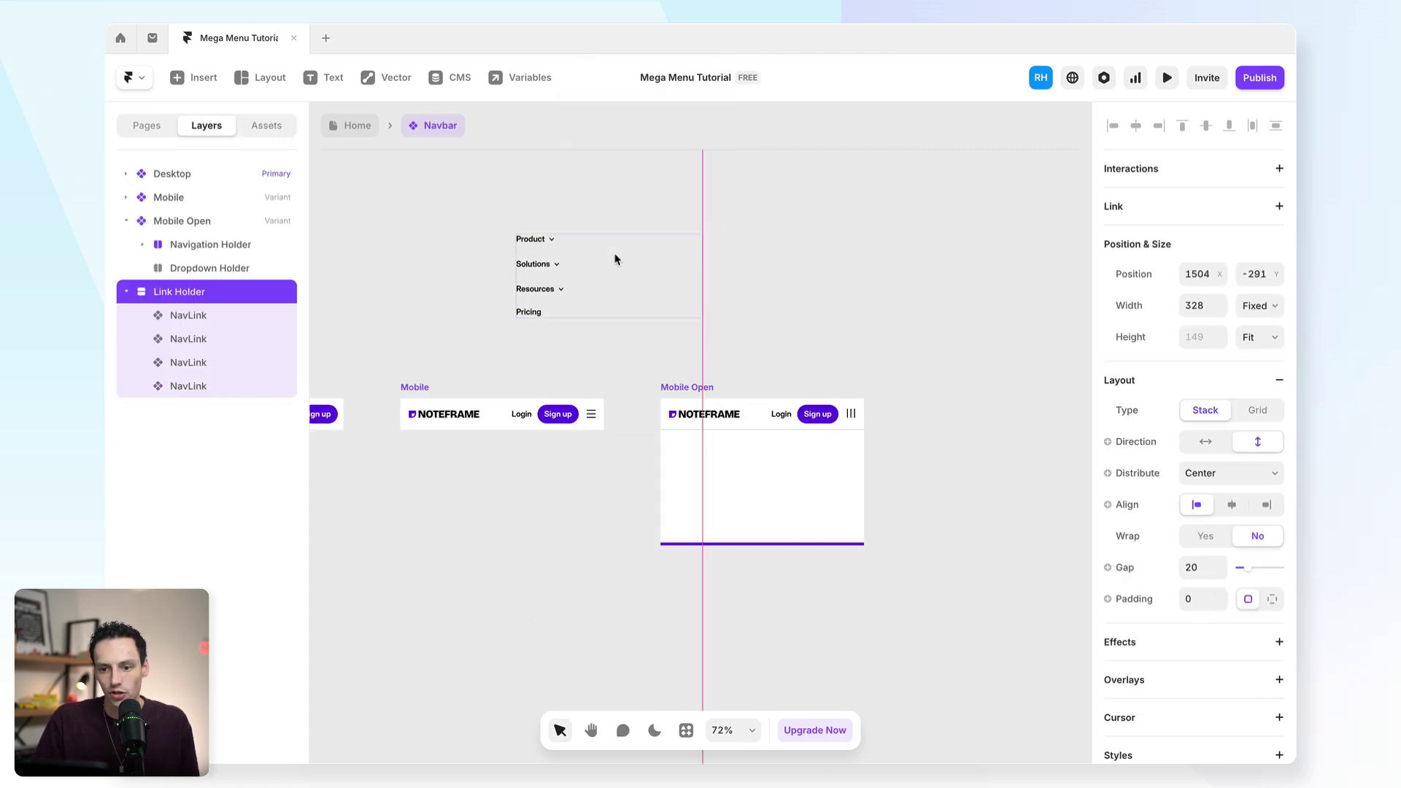
left_click_drag(616, 256, 684, 233)
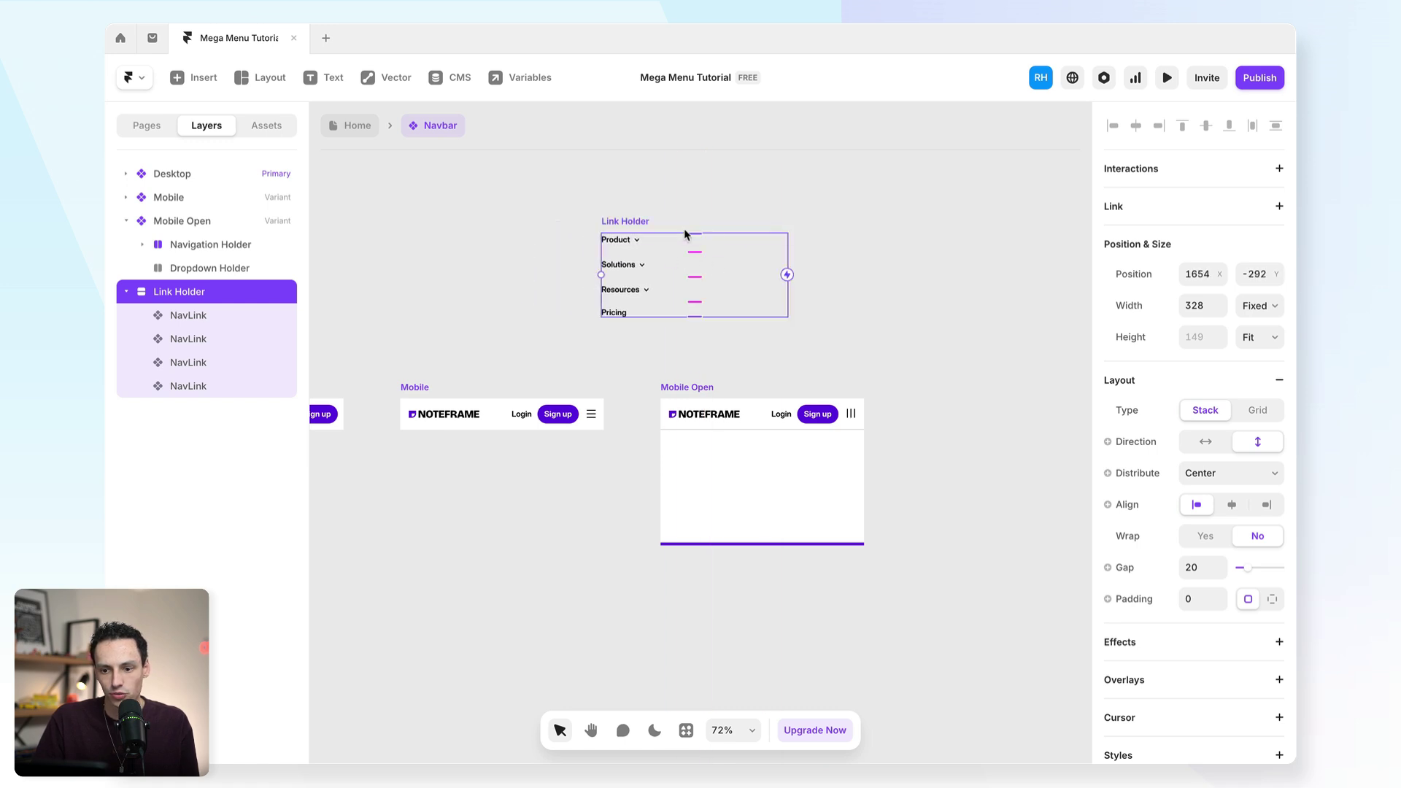
- Turn the detached Link Holder into a component named MegaMenu/MobileHolder
right_click(688, 264)
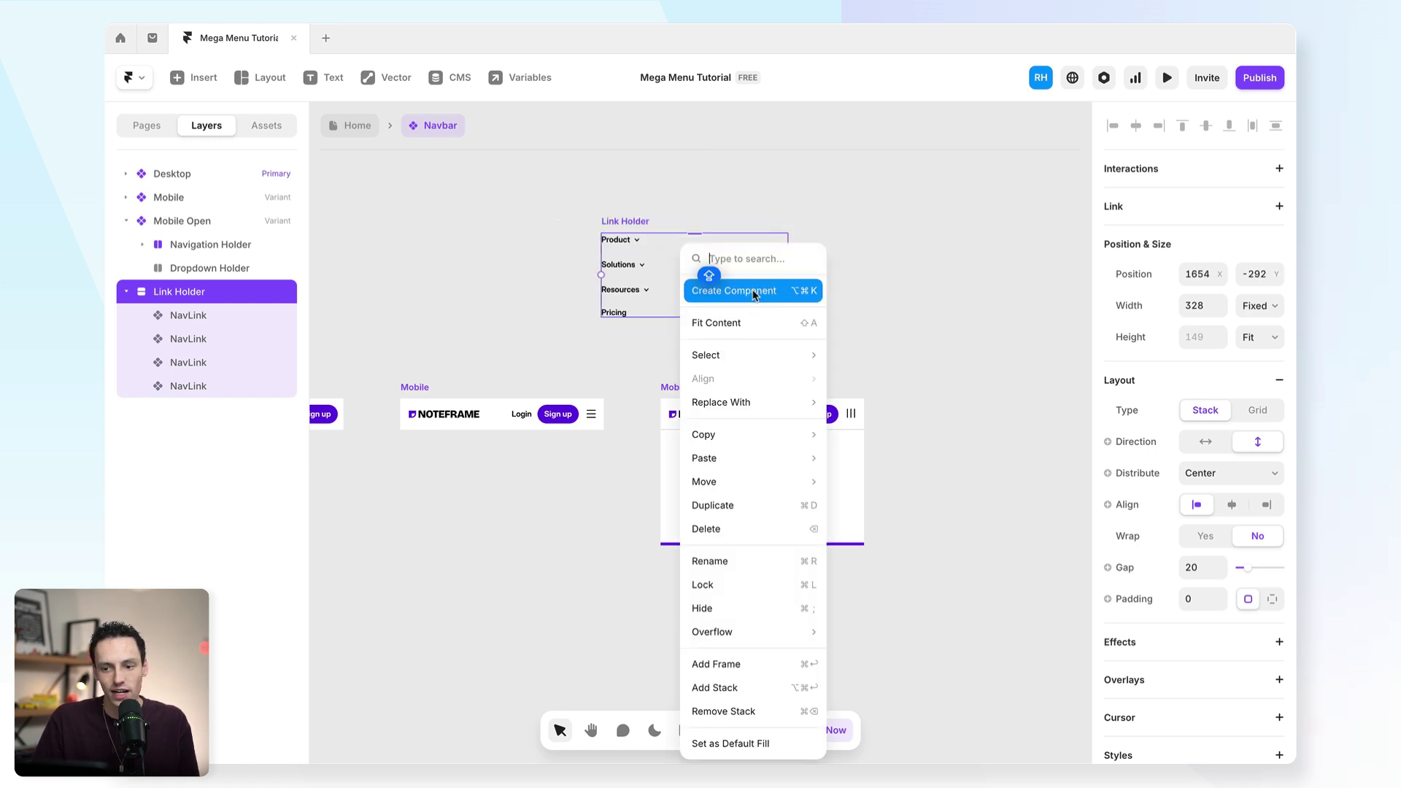
left_click(755, 292)
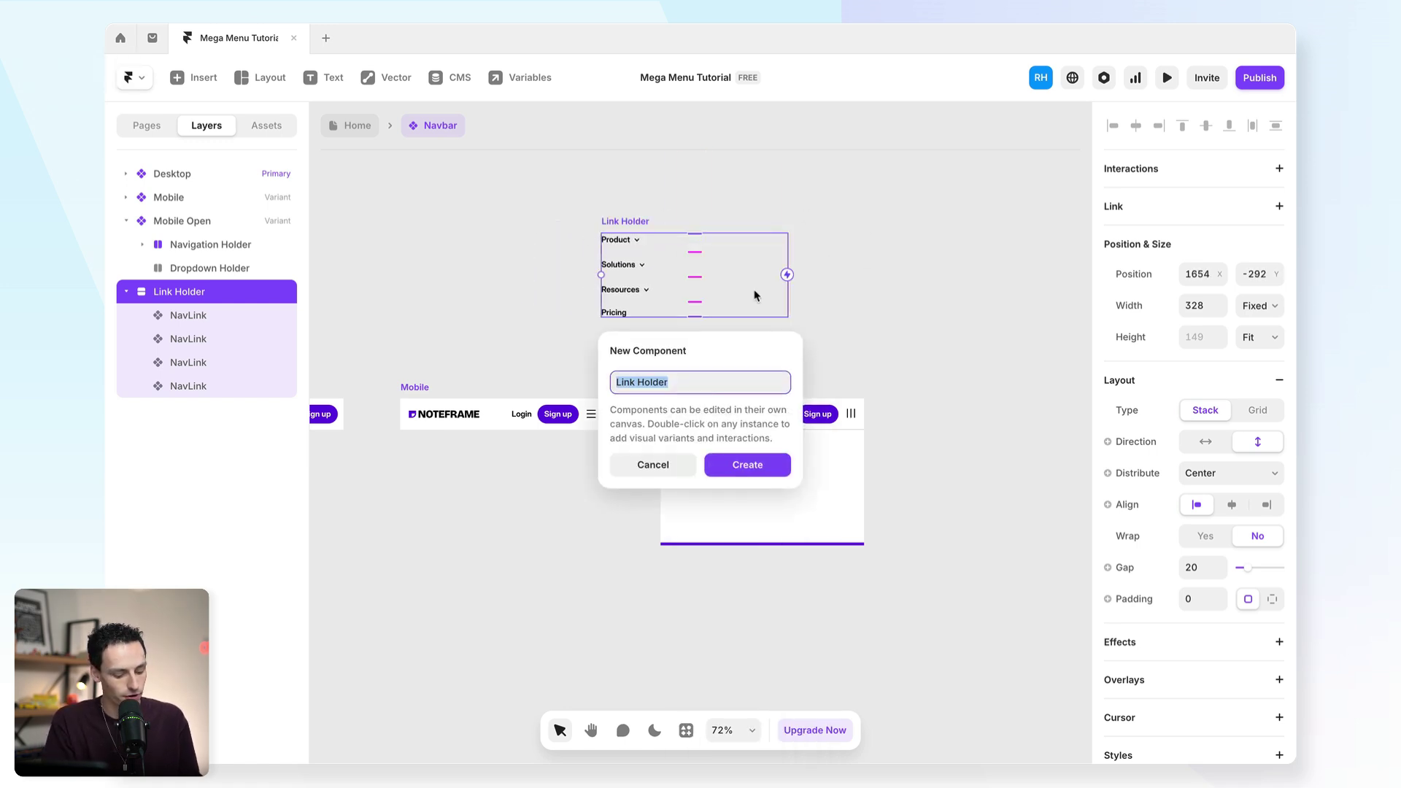
type("MegaMenu/")
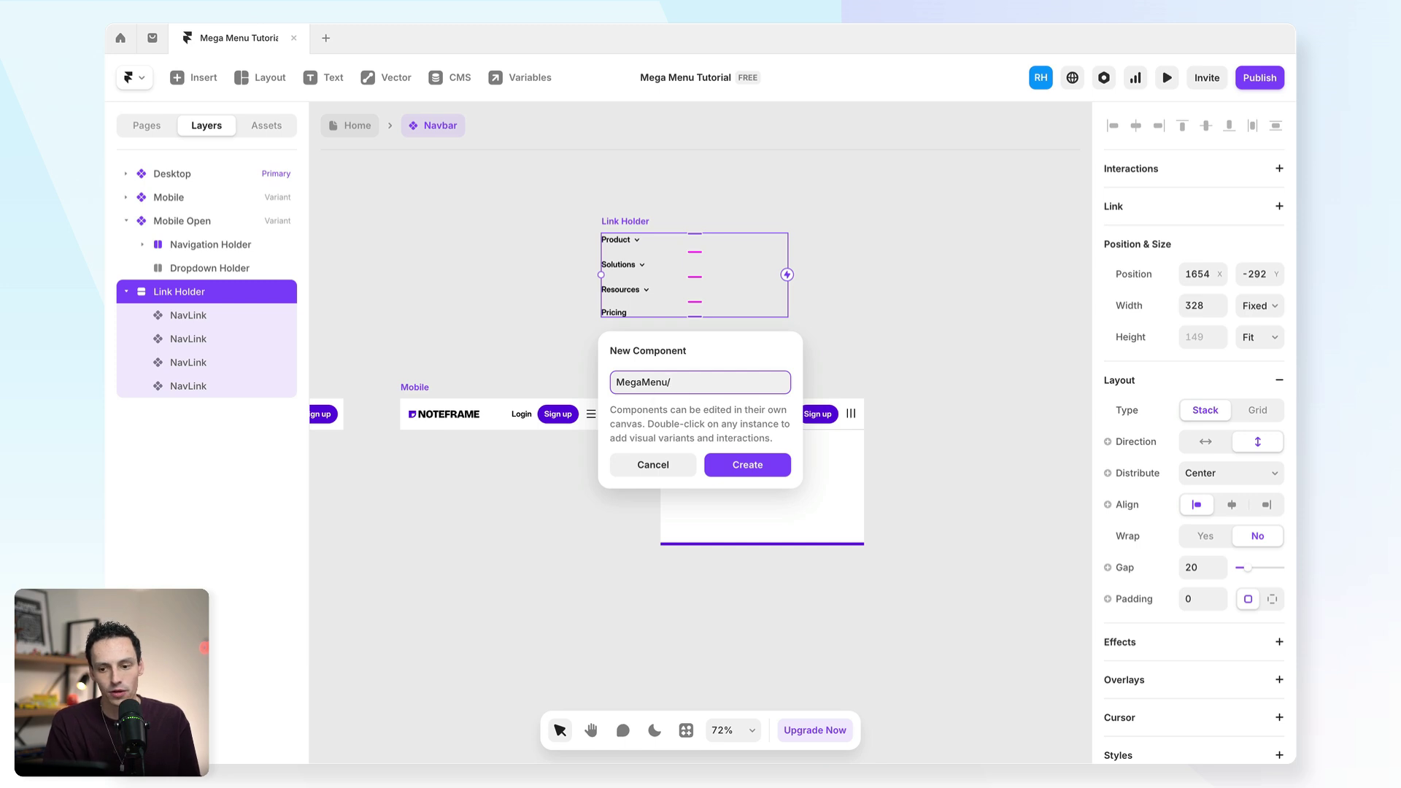
type("MobileHolder")
key("Return")
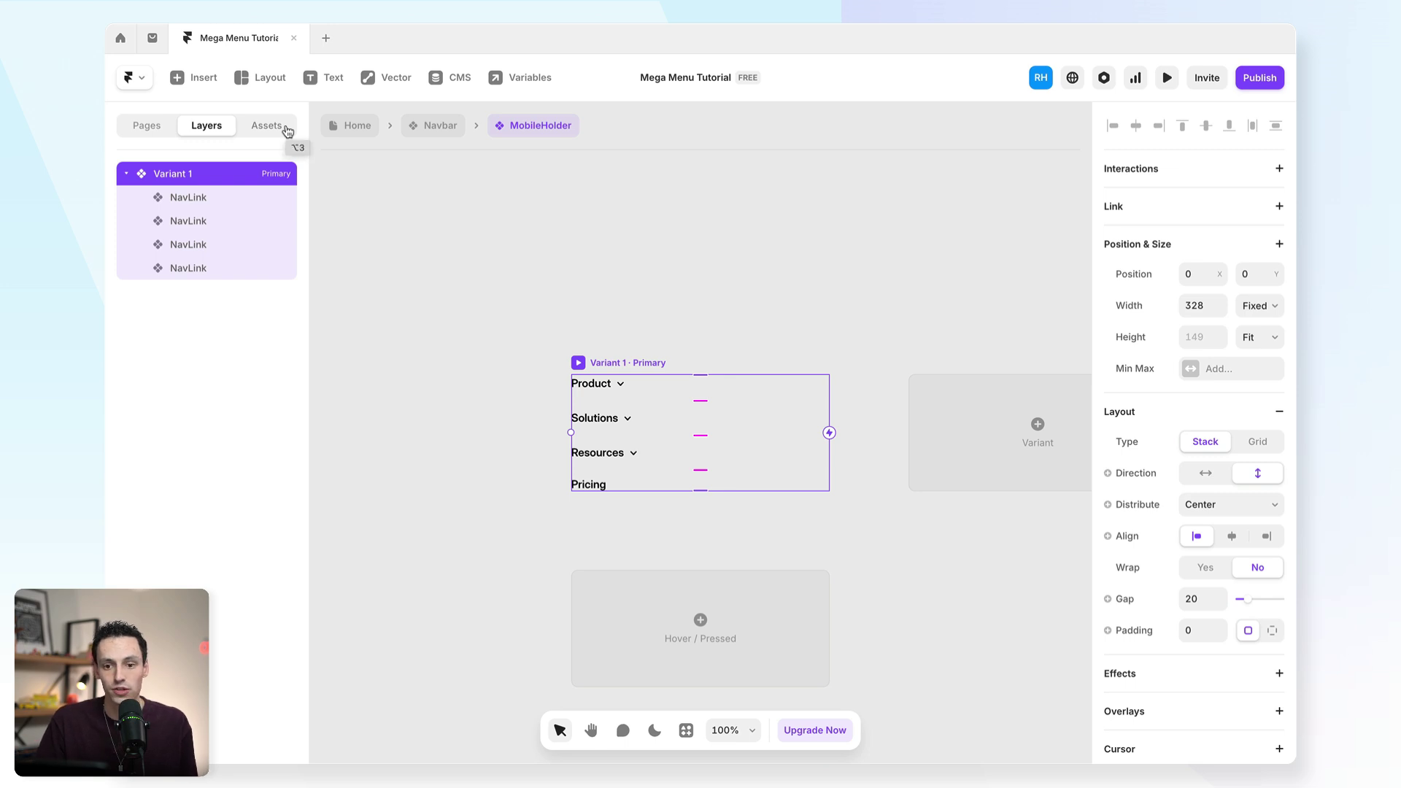
- Open the MegaMenu/Features component and duplicate the last link in the Desktop variant's second column
left_click(286, 129)
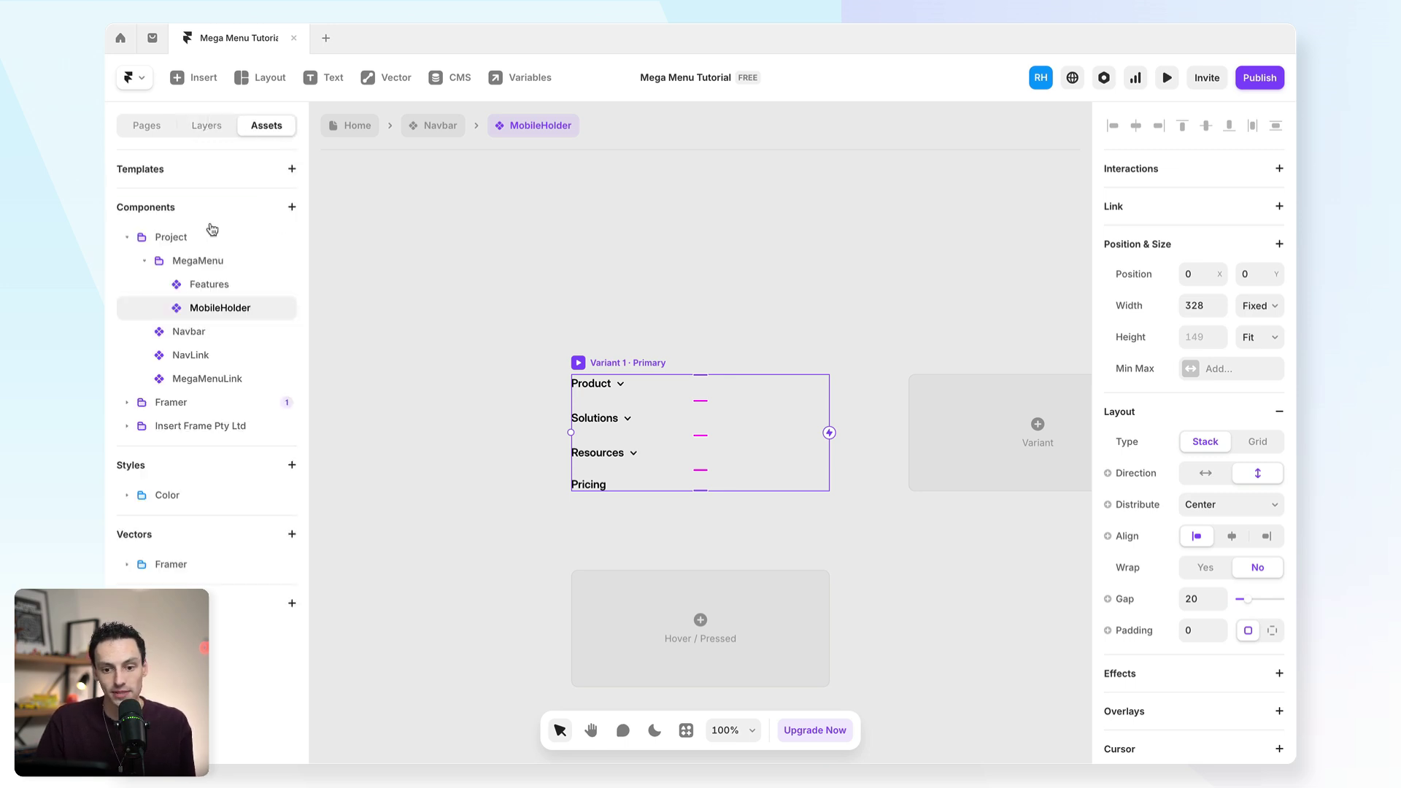
left_click(207, 286)
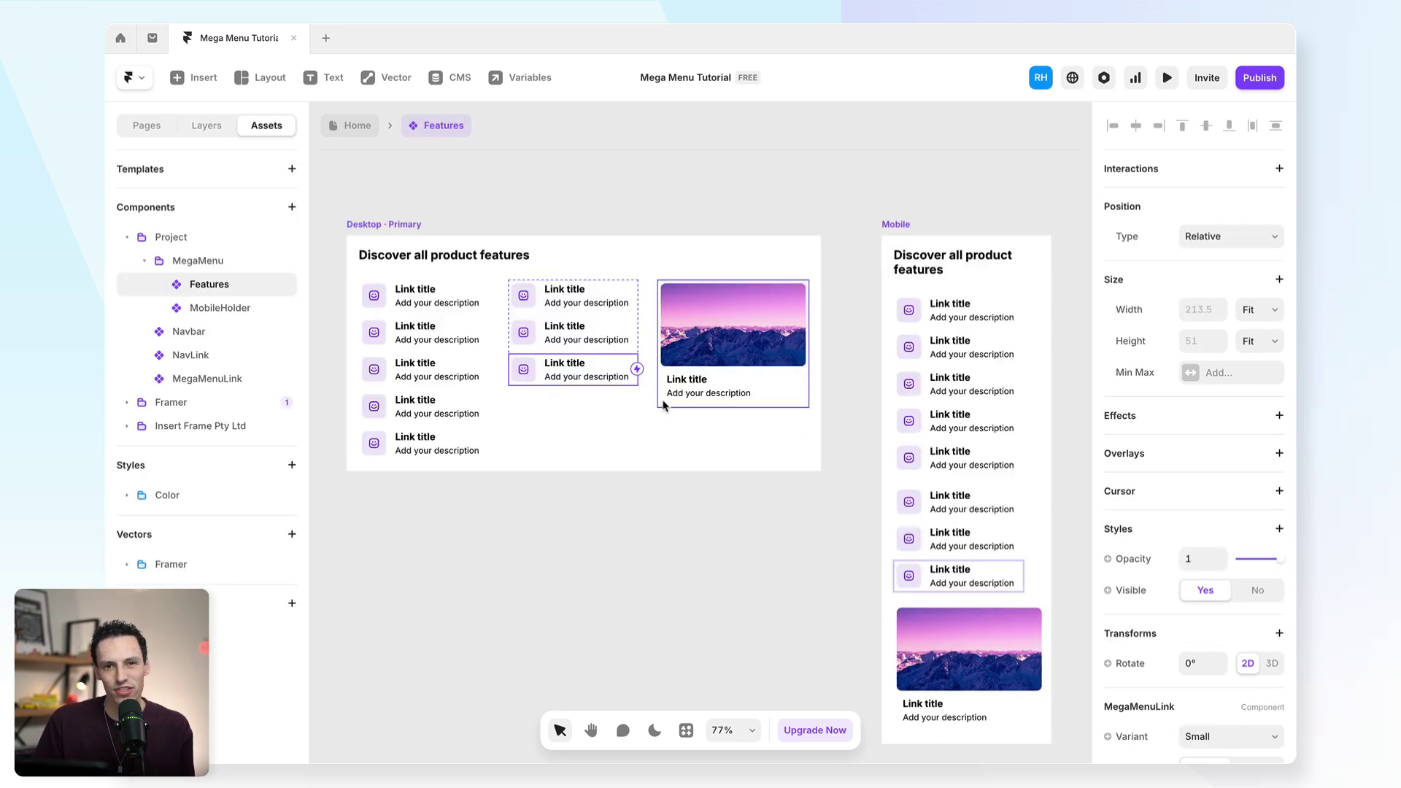
key("ctrl+d")
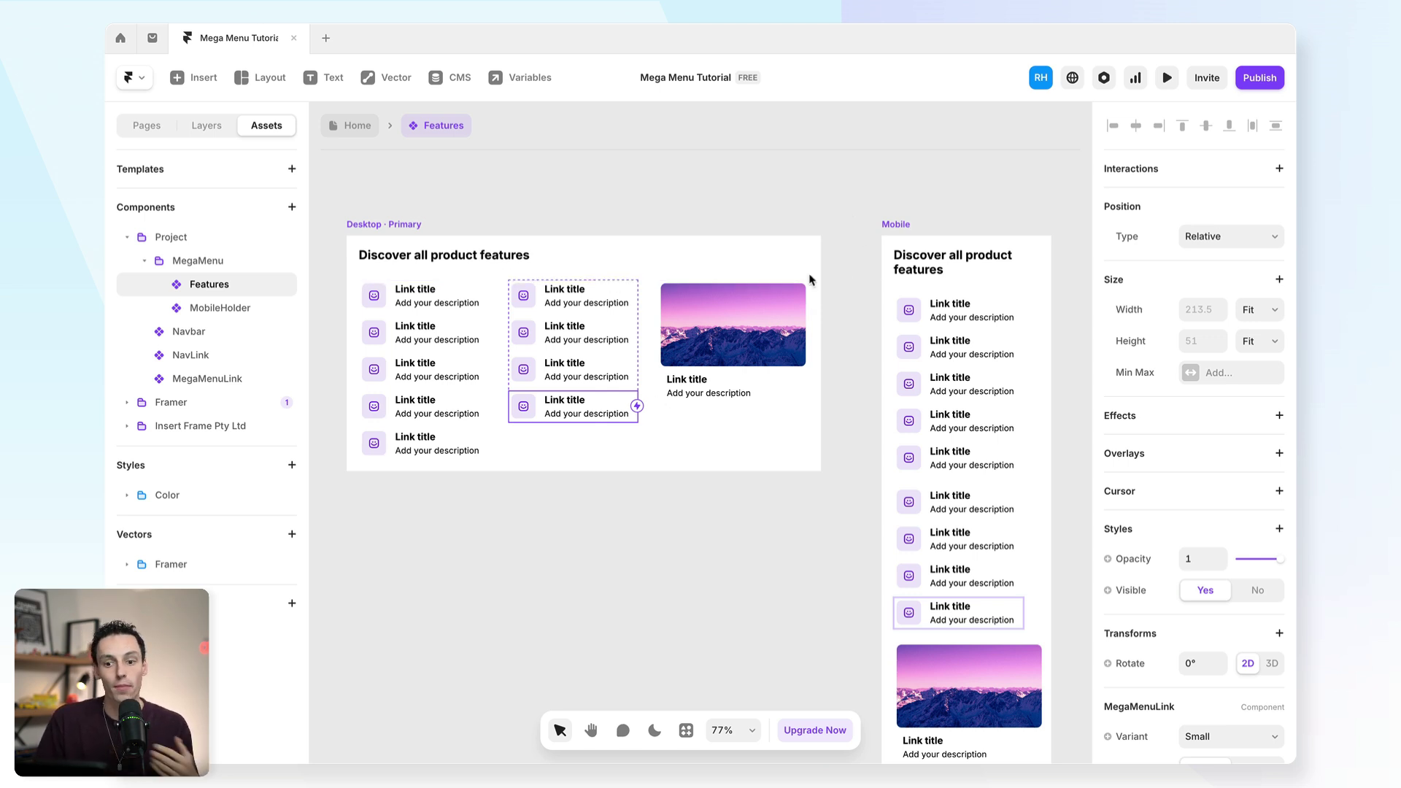
- Return to the navbar and open the MobileHolder component for editing, with the project's components listed
left_click(351, 137)
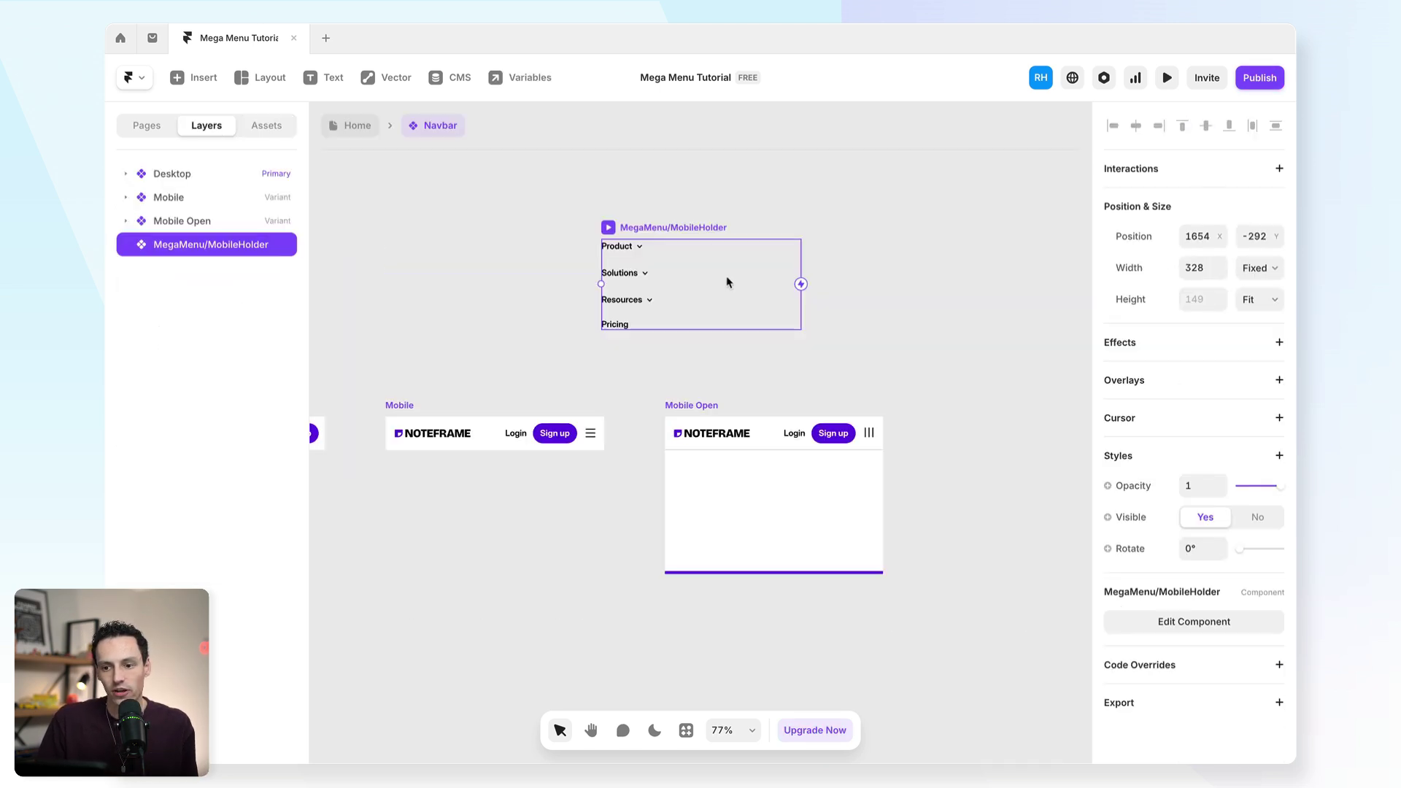
double_click(728, 278)
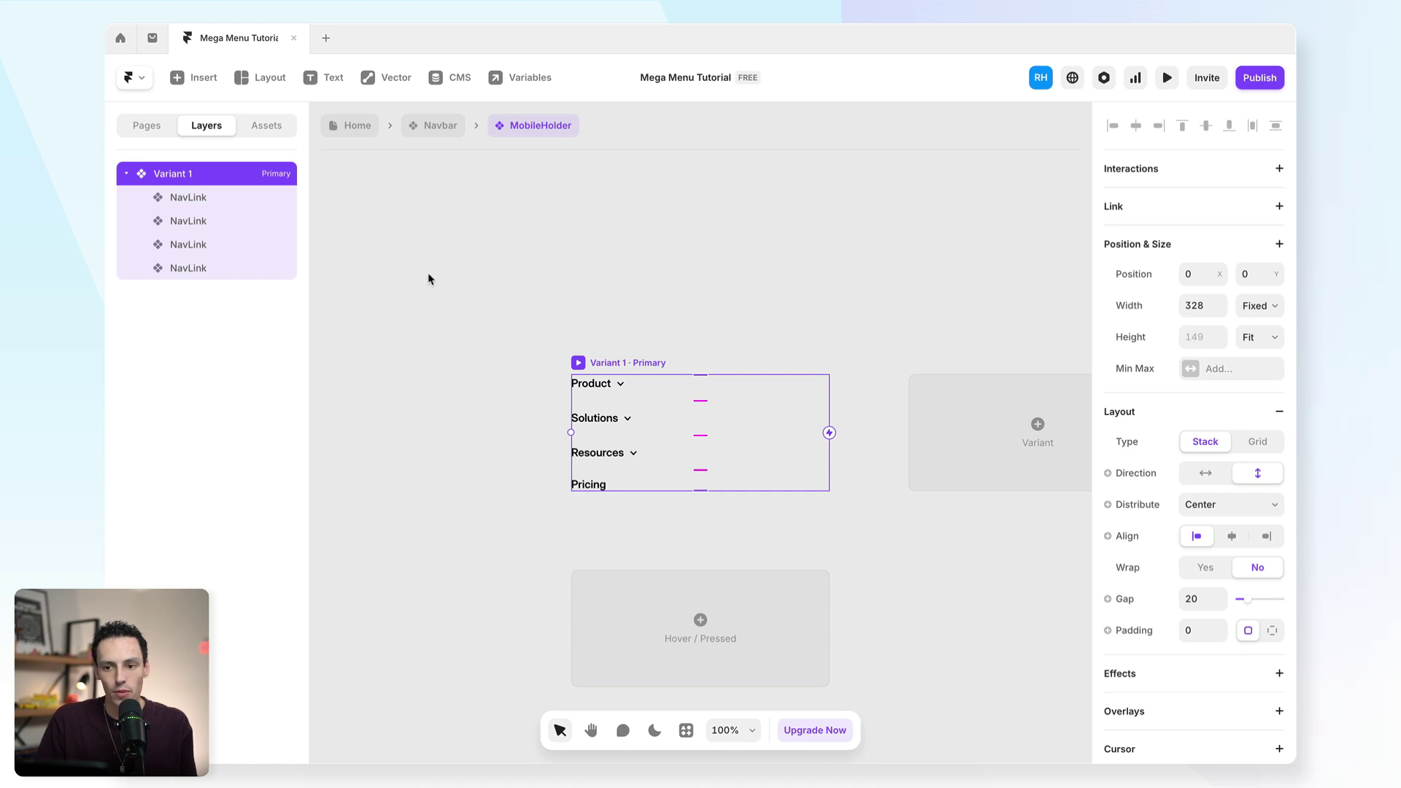
left_click(268, 126)
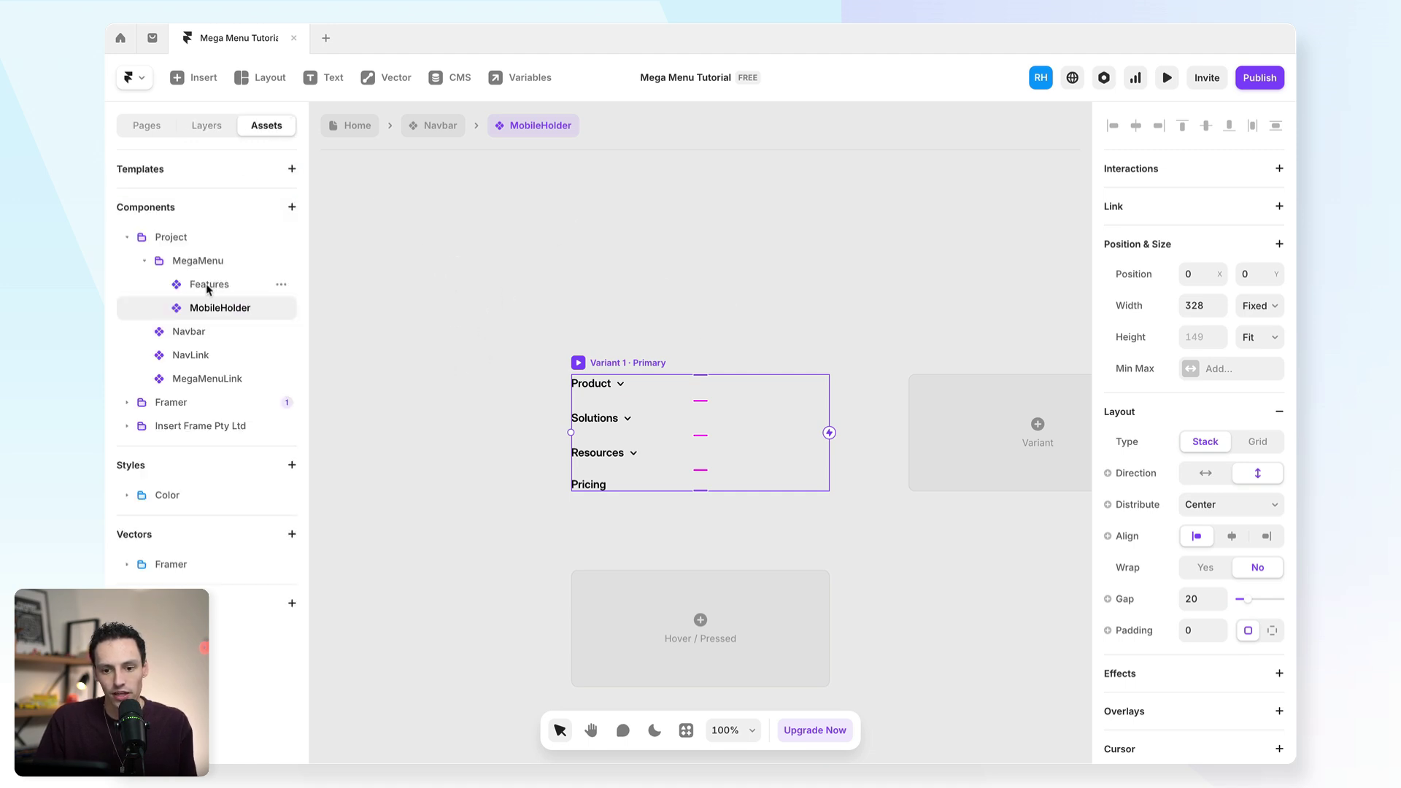
- Insert MegaMenu/Features below the Product link in MobileHolder's primary variant, at 100% width and using its Mobile variant
left_click_drag(208, 290, 610, 402)
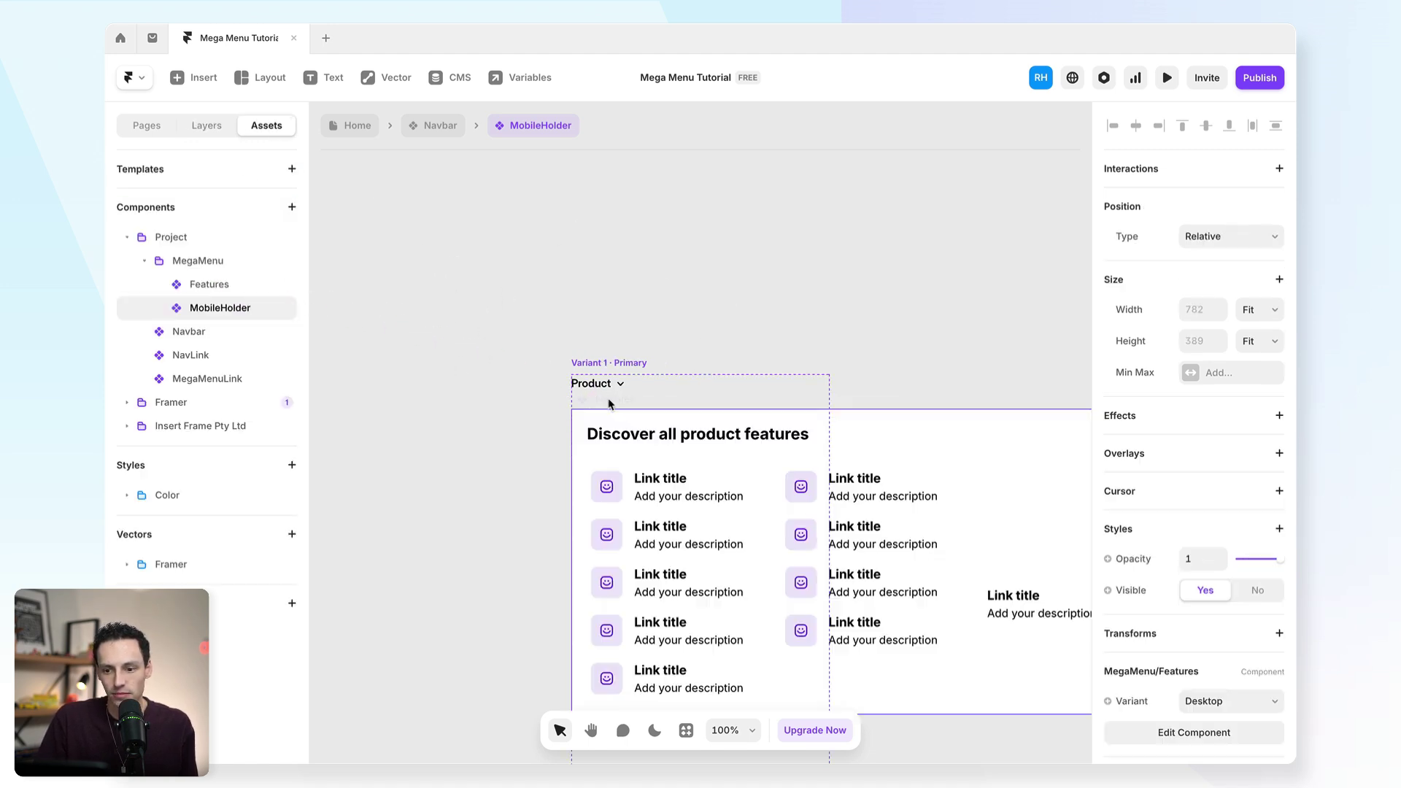
left_click(1205, 311)
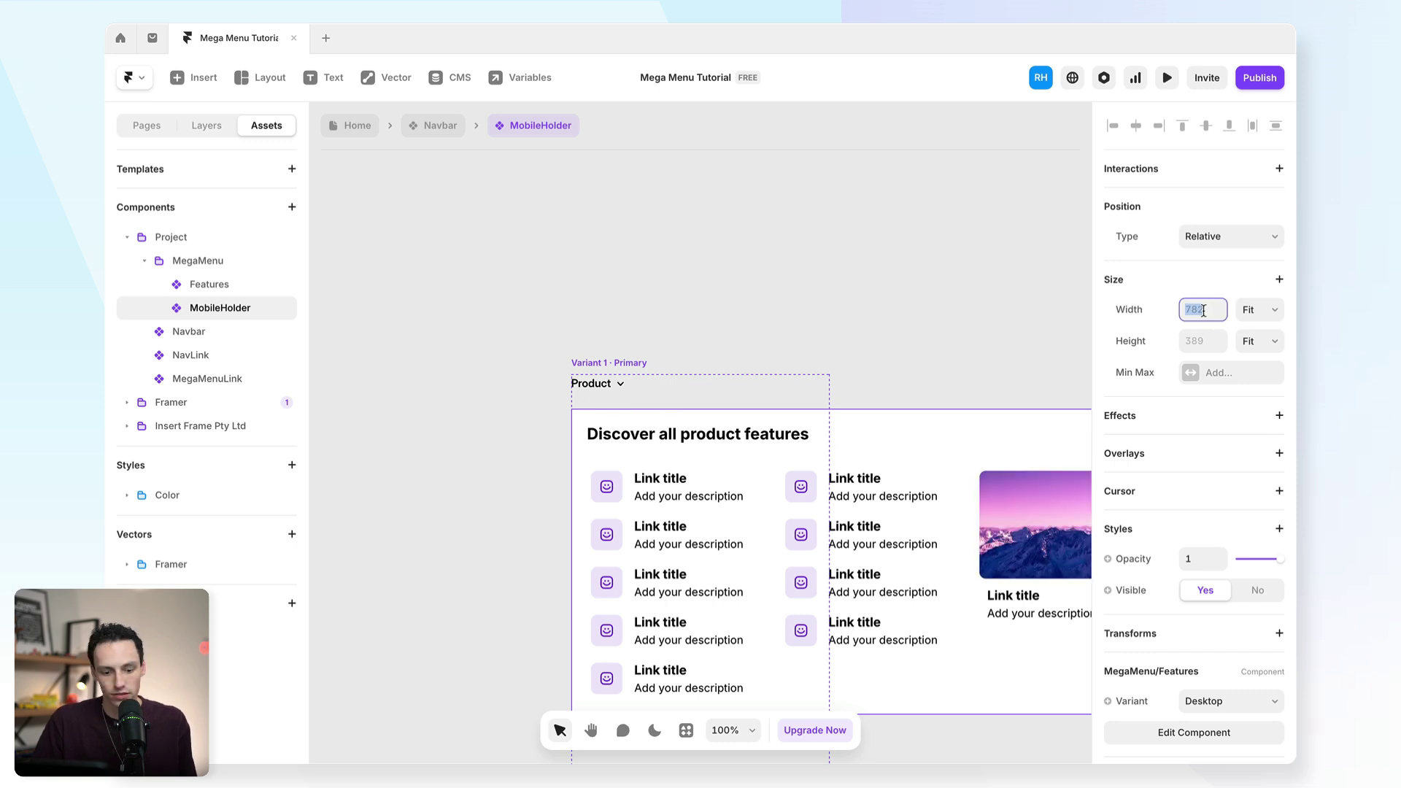
type("100%")
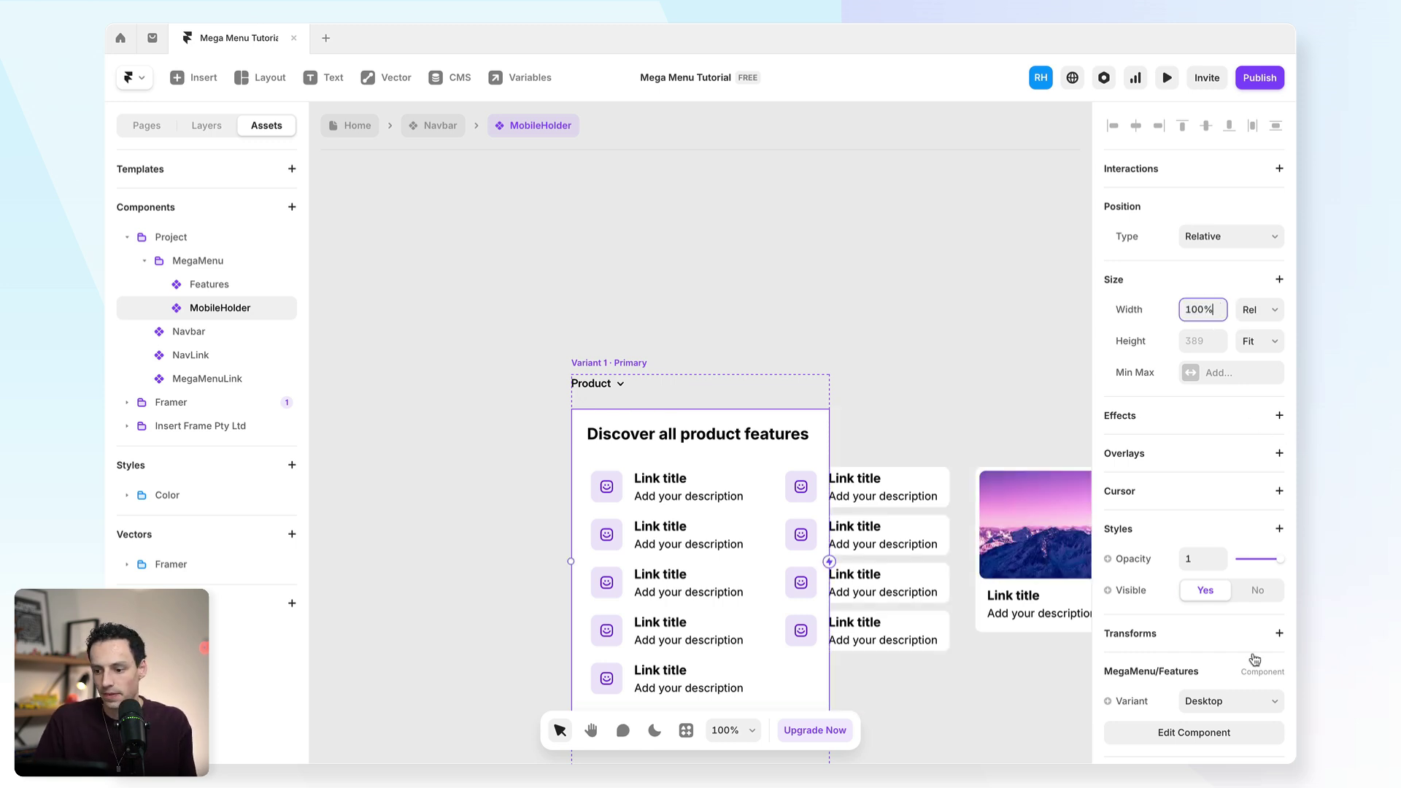
left_click(1239, 702)
left_click(1233, 717)
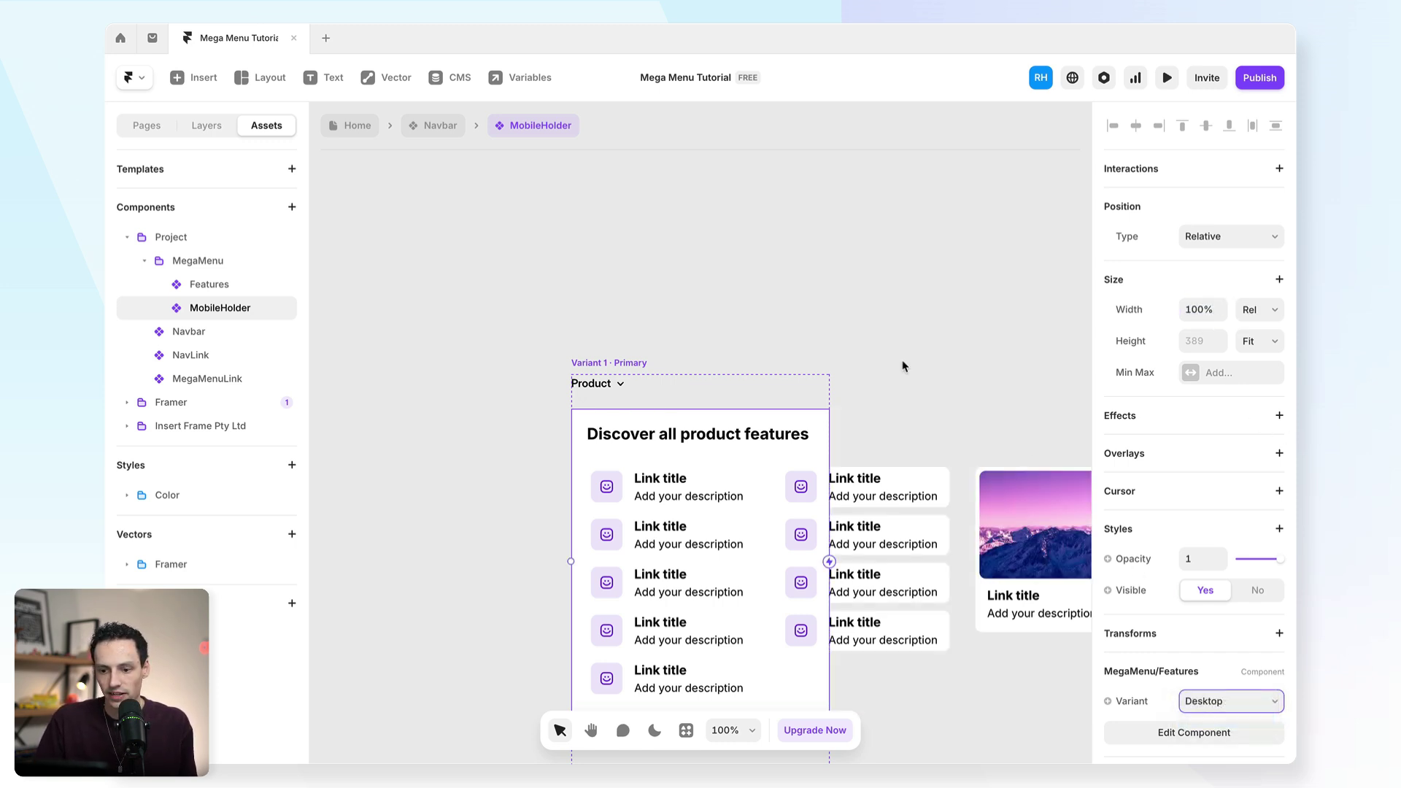
- Add a second variant to the MobileHolder component
left_click(801, 310)
key("shift+1")
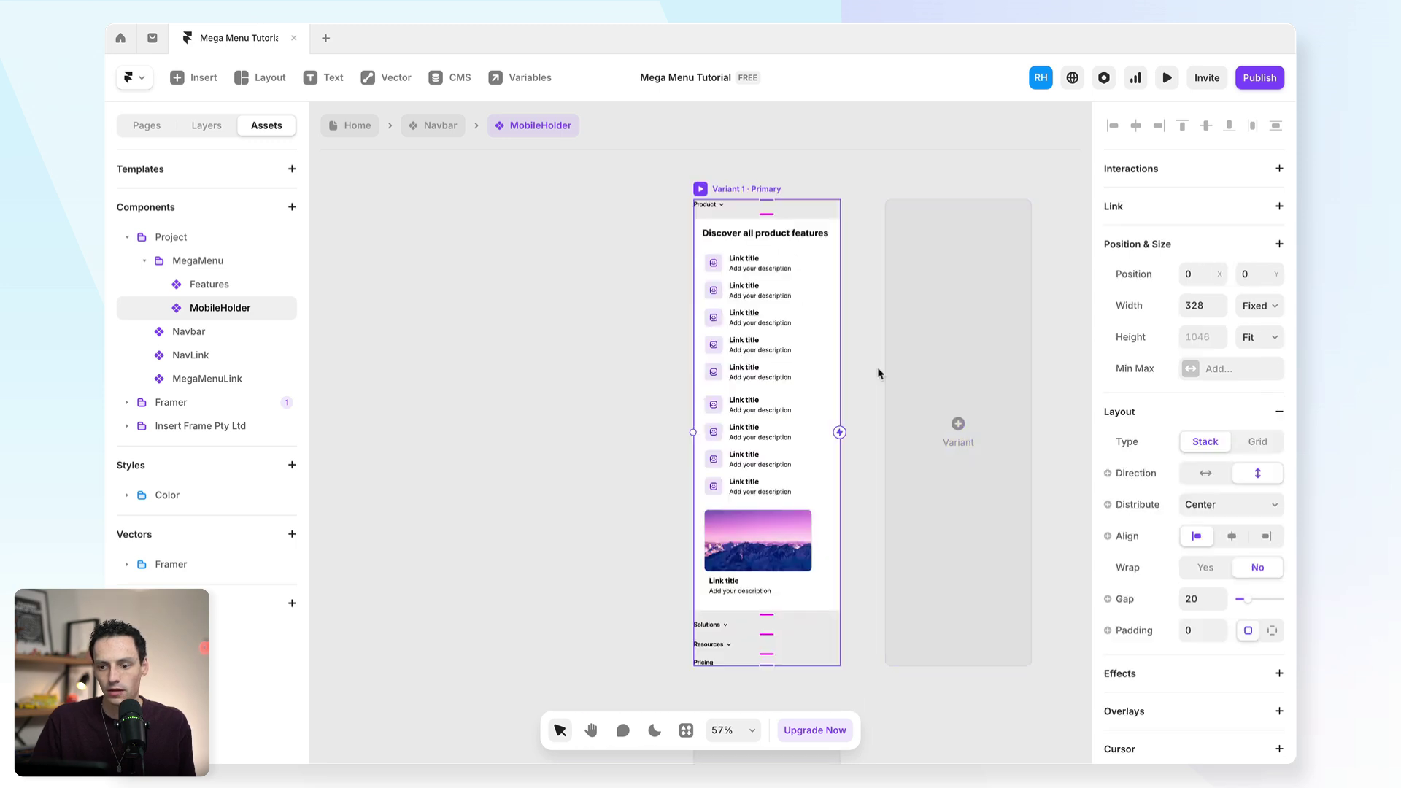
left_click(923, 371)
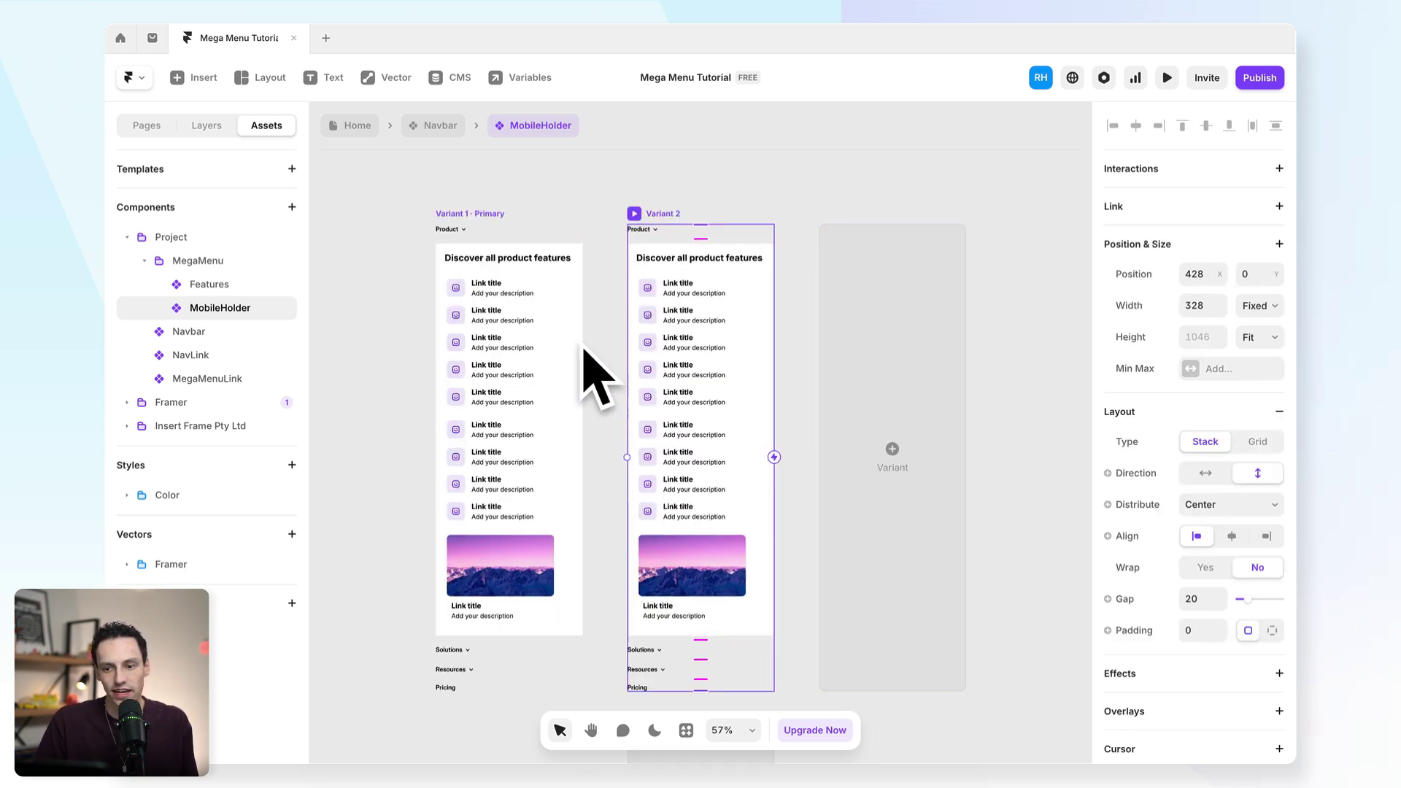
- Delete the Features menu from MobileHolder's primary variant and rename that variant Empty
left_click(509, 361)
key("Delete")
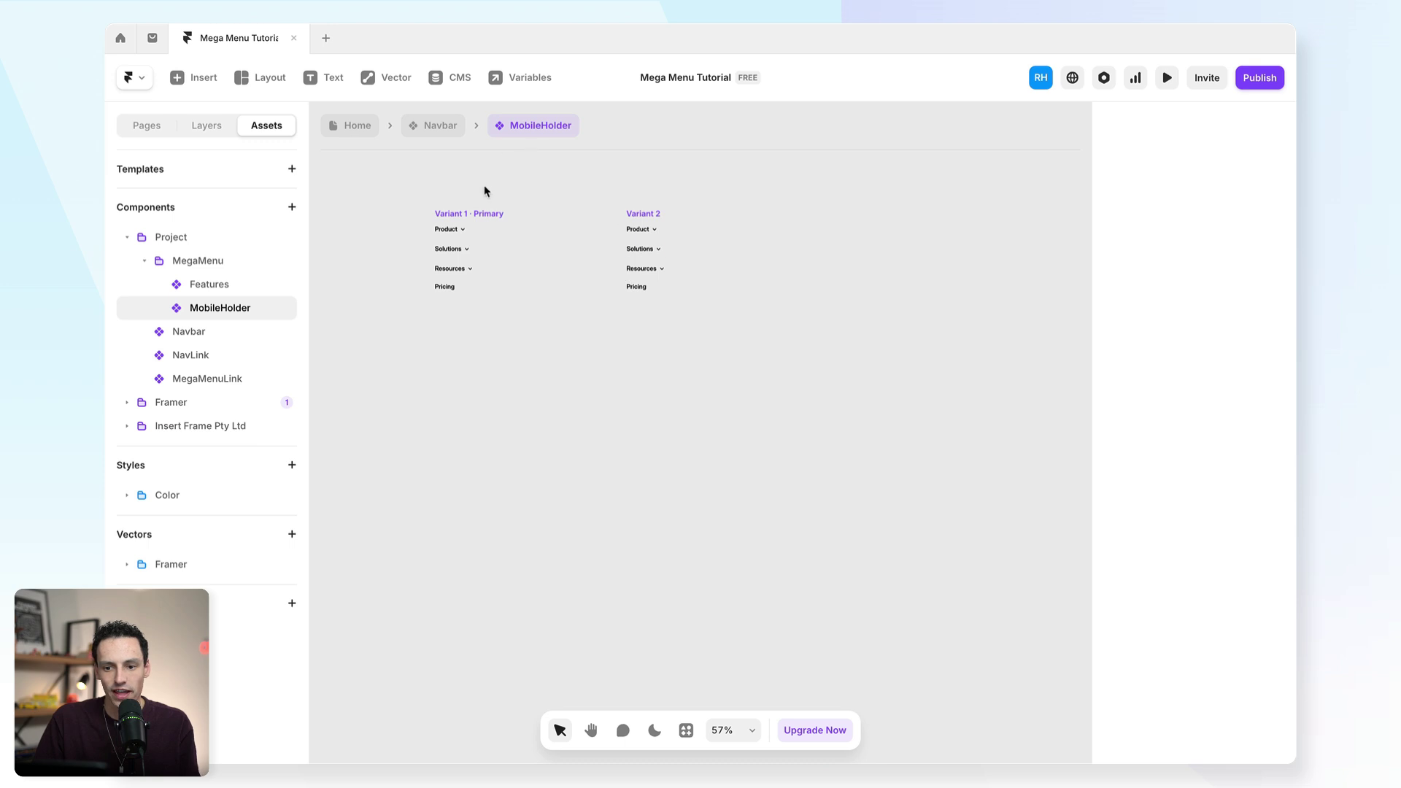
left_click(478, 212)
left_click(206, 125)
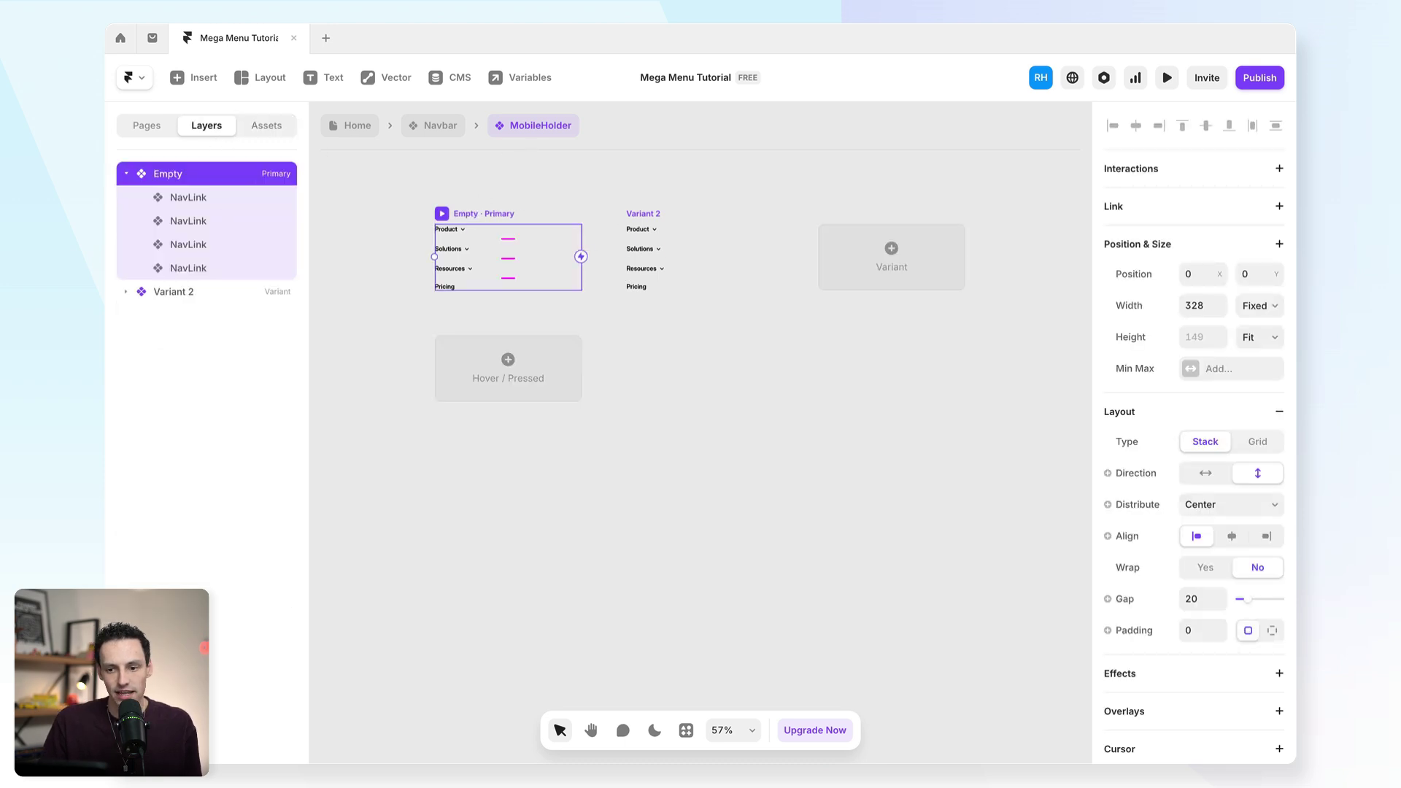
double_click(733, 233)
key("ctrl+v")
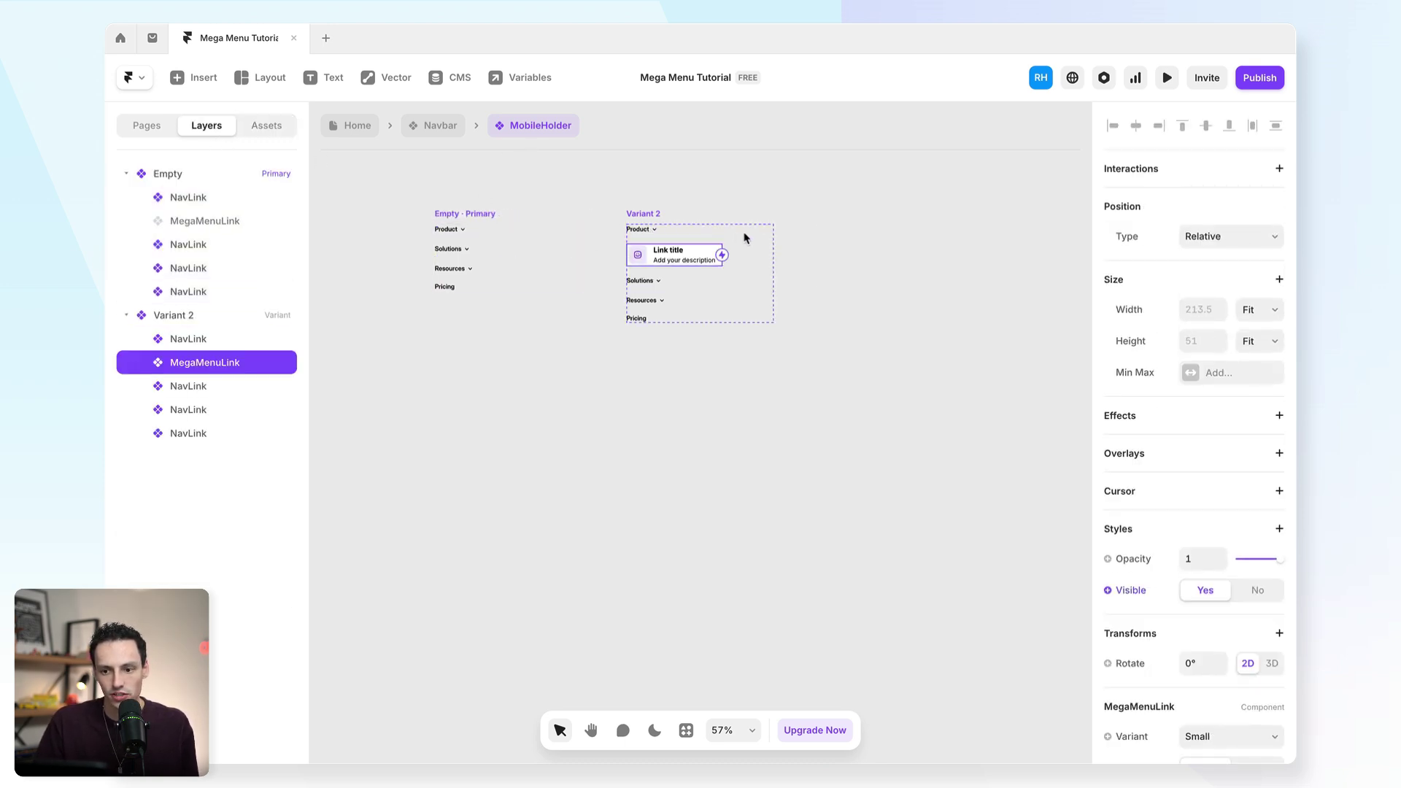
key("ctrl+z")
- Insert MegaMenu/Features below the Product link in Variant 2, at 100% width and using its Mobile variant
left_click(266, 125)
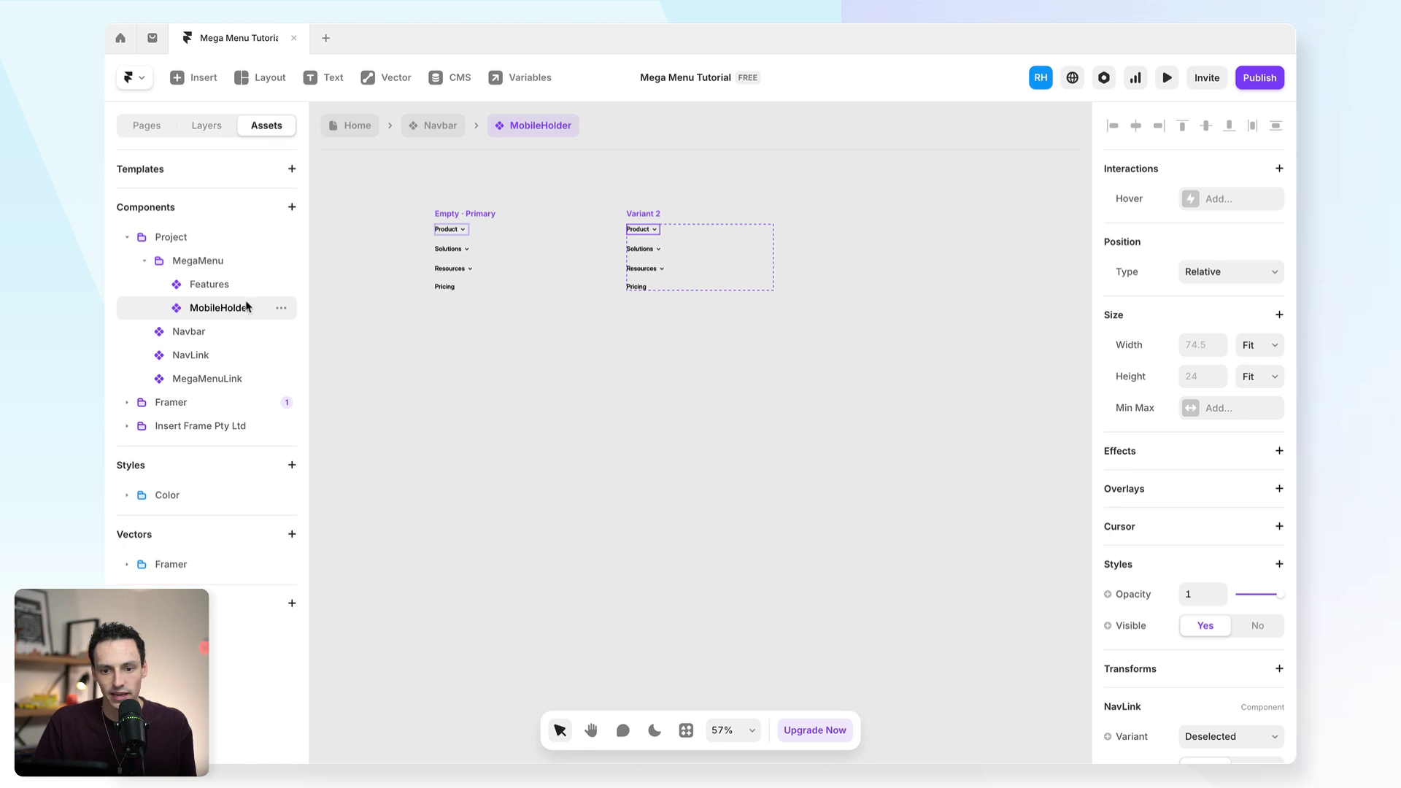
left_click_drag(208, 290, 639, 283)
left_click(1214, 310)
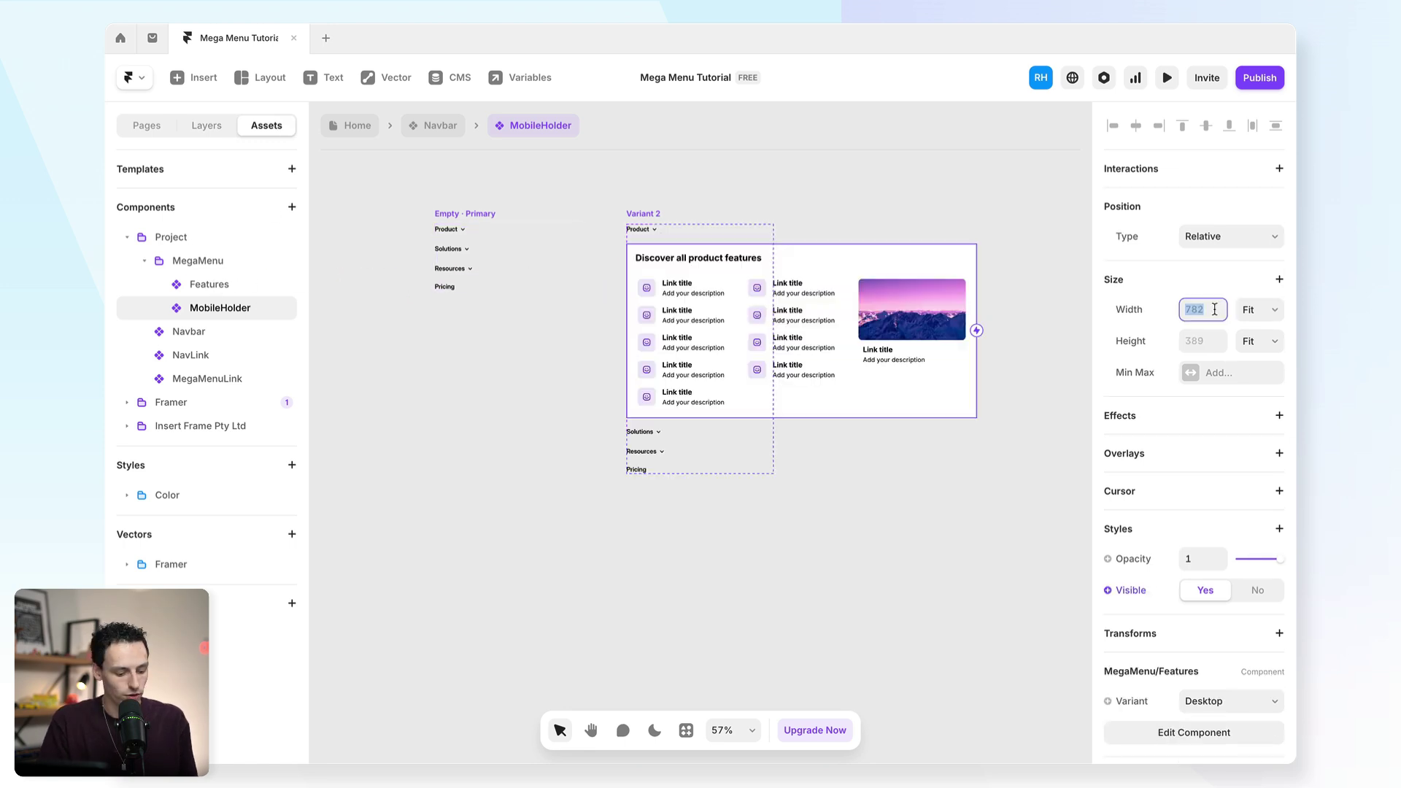
type("100%")
key("Return")
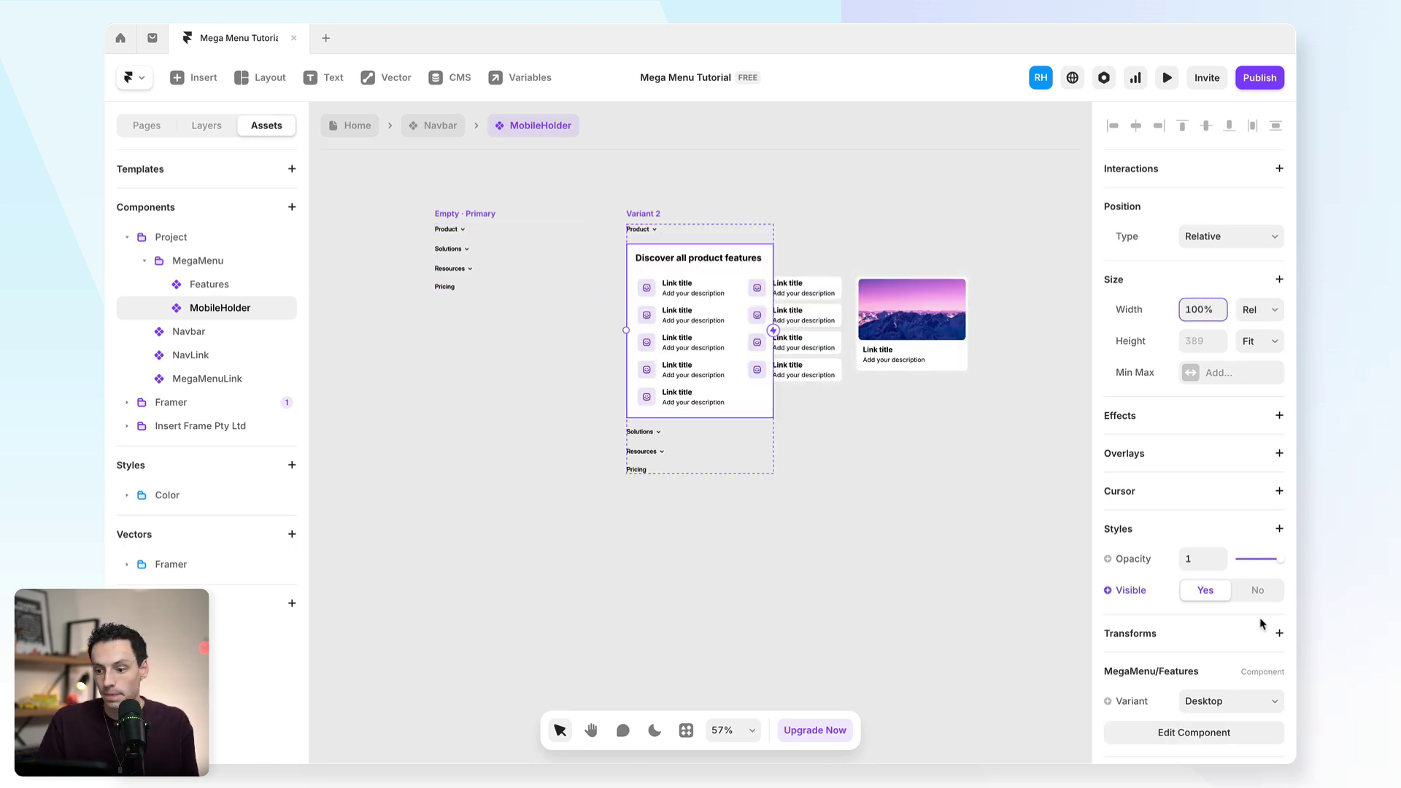
left_click(1220, 701)
left_click(1208, 718)
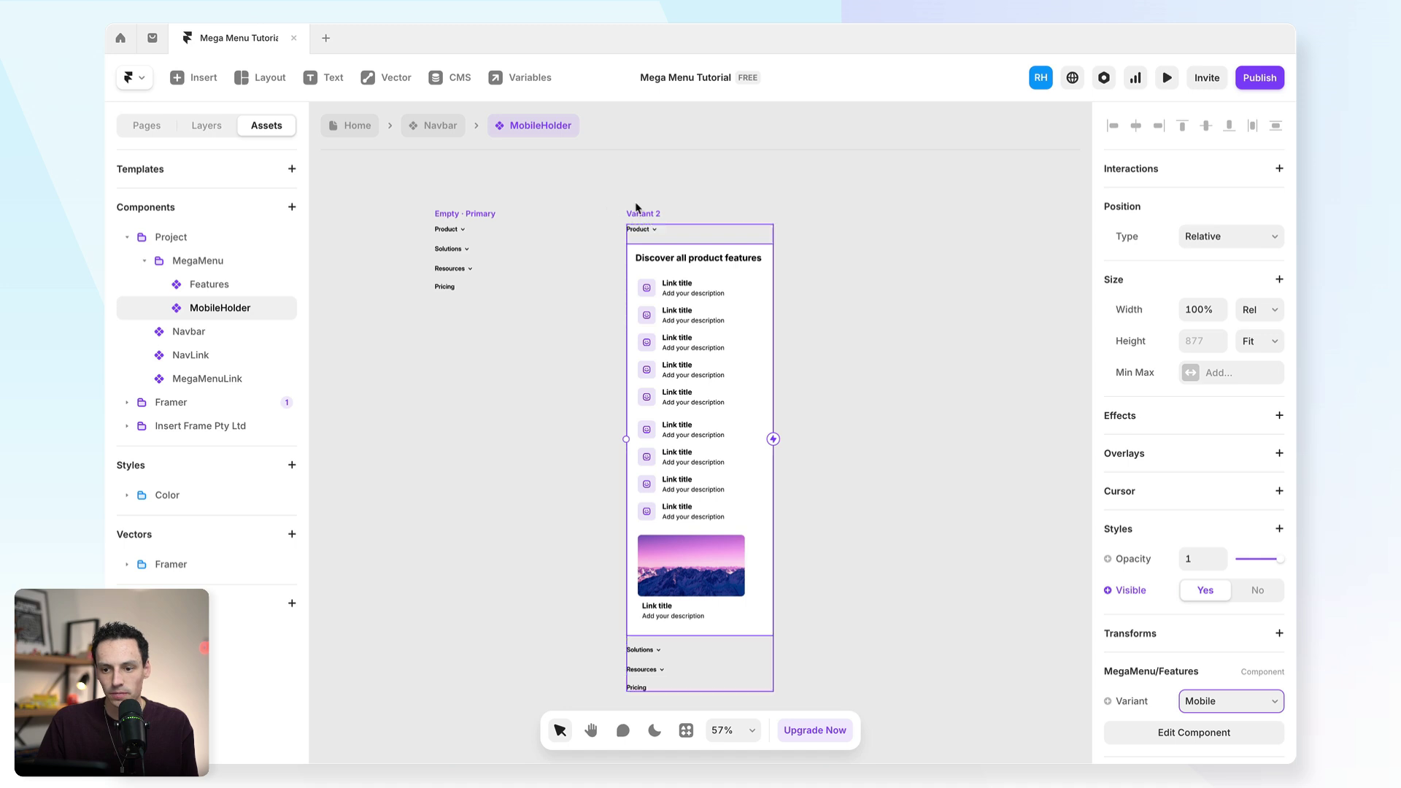
- Rename MobileHolder's Variant 2 to Product
left_click(642, 213)
left_click(207, 125)
double_click(173, 197)
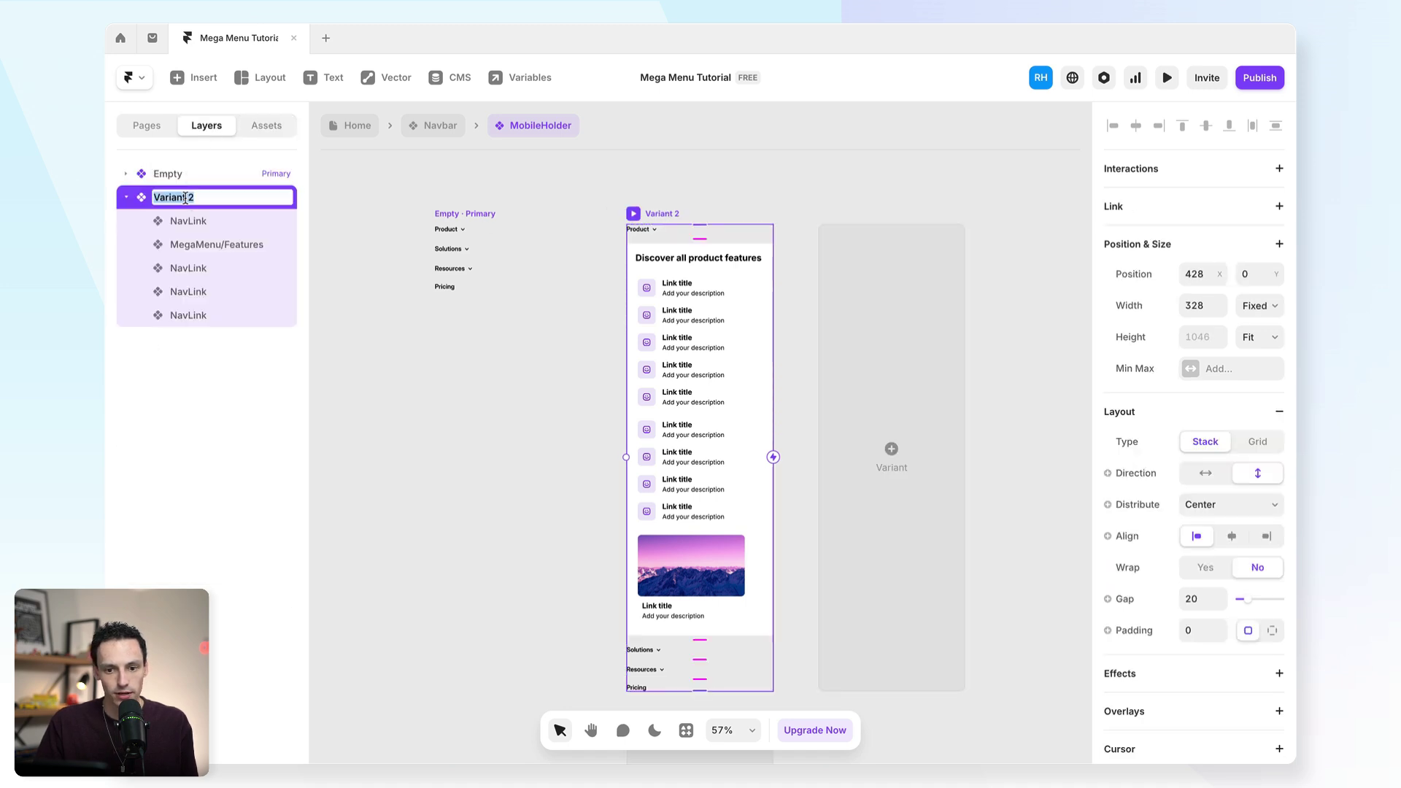
type("Product")
key("Return")
- Switch the Product link in MobileHolder's Product variant to the Selected variant
left_click(643, 229)
scroll(1204, 653, "down", 2)
left_click(1227, 622)
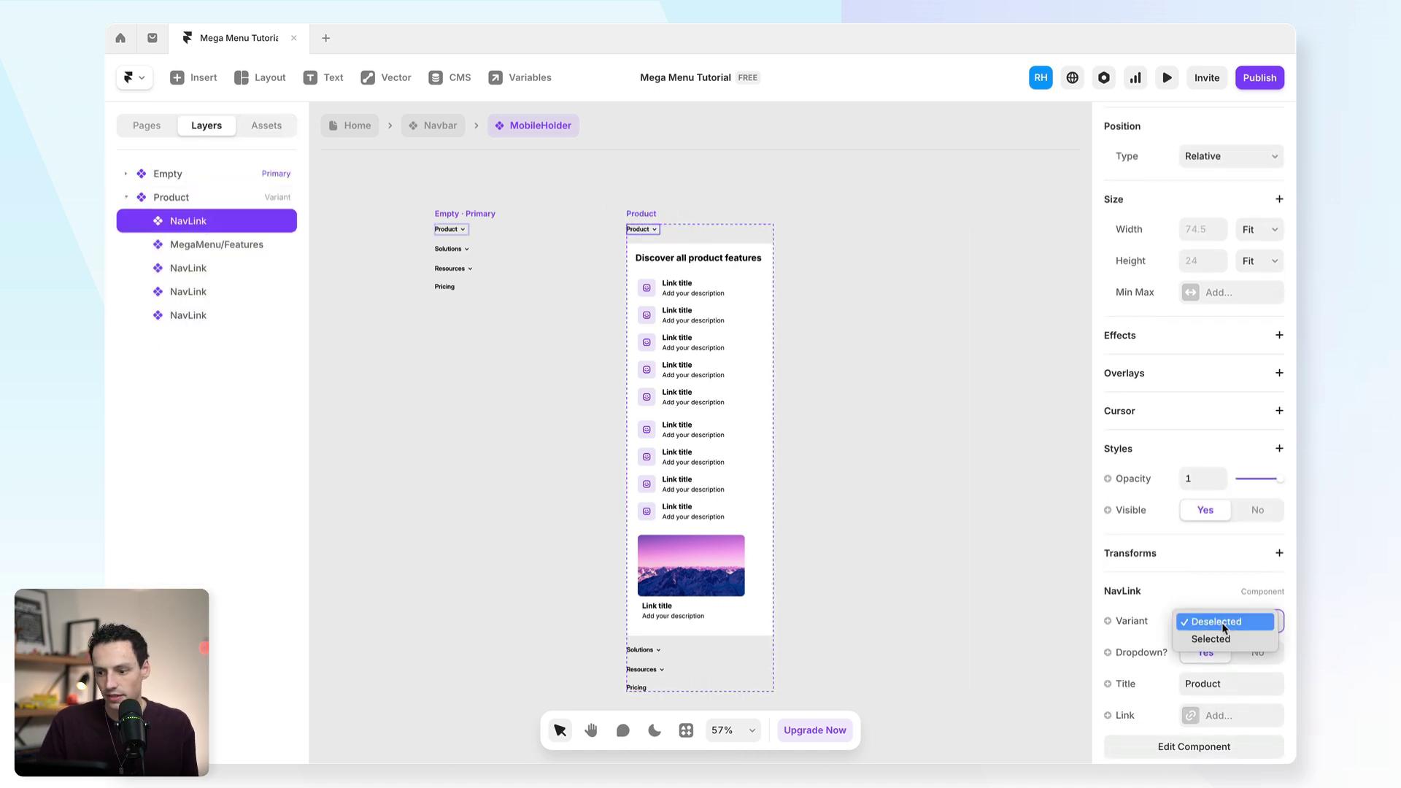
left_click(1226, 640)
left_click(902, 402)
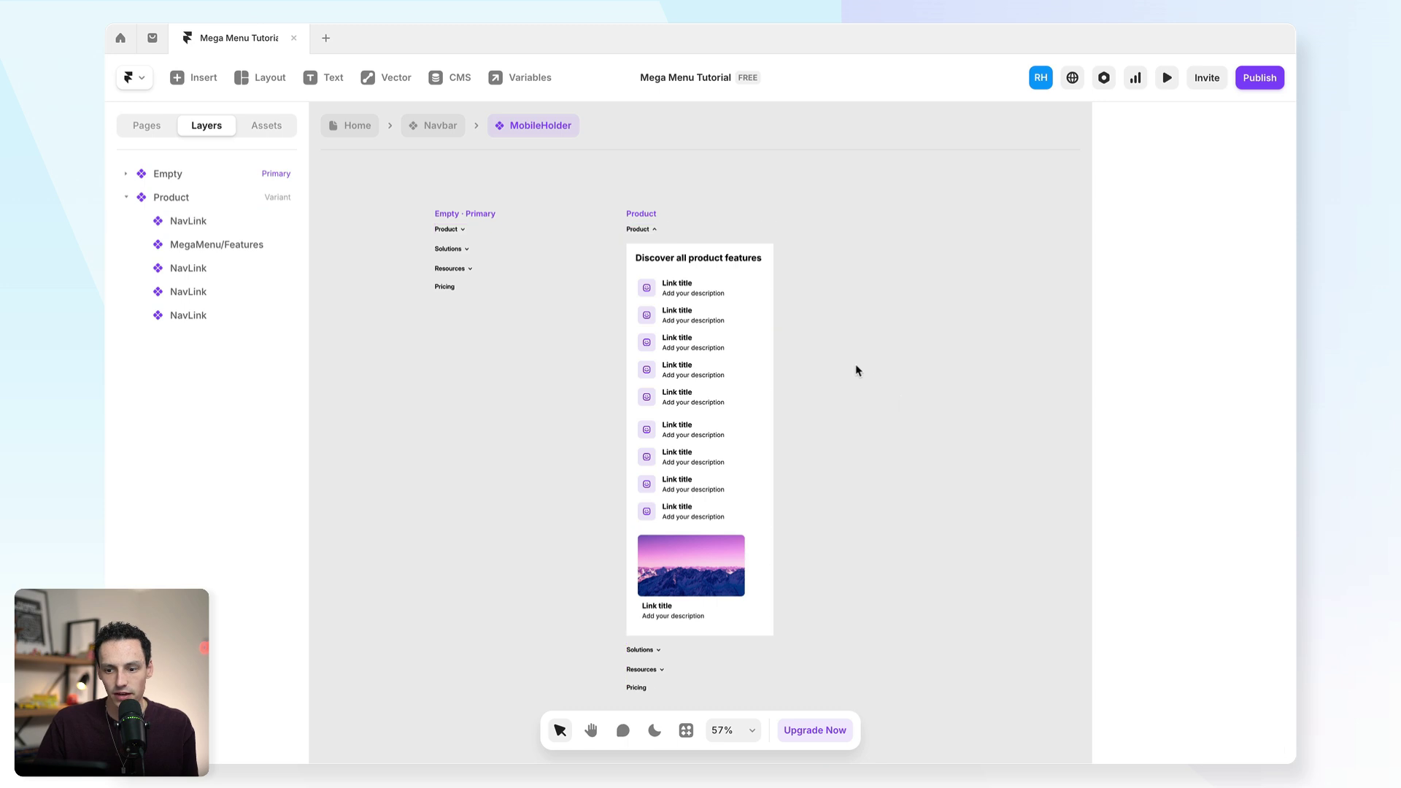
scroll(857, 371, "down", 1)
scroll(857, 370, "up", 1)
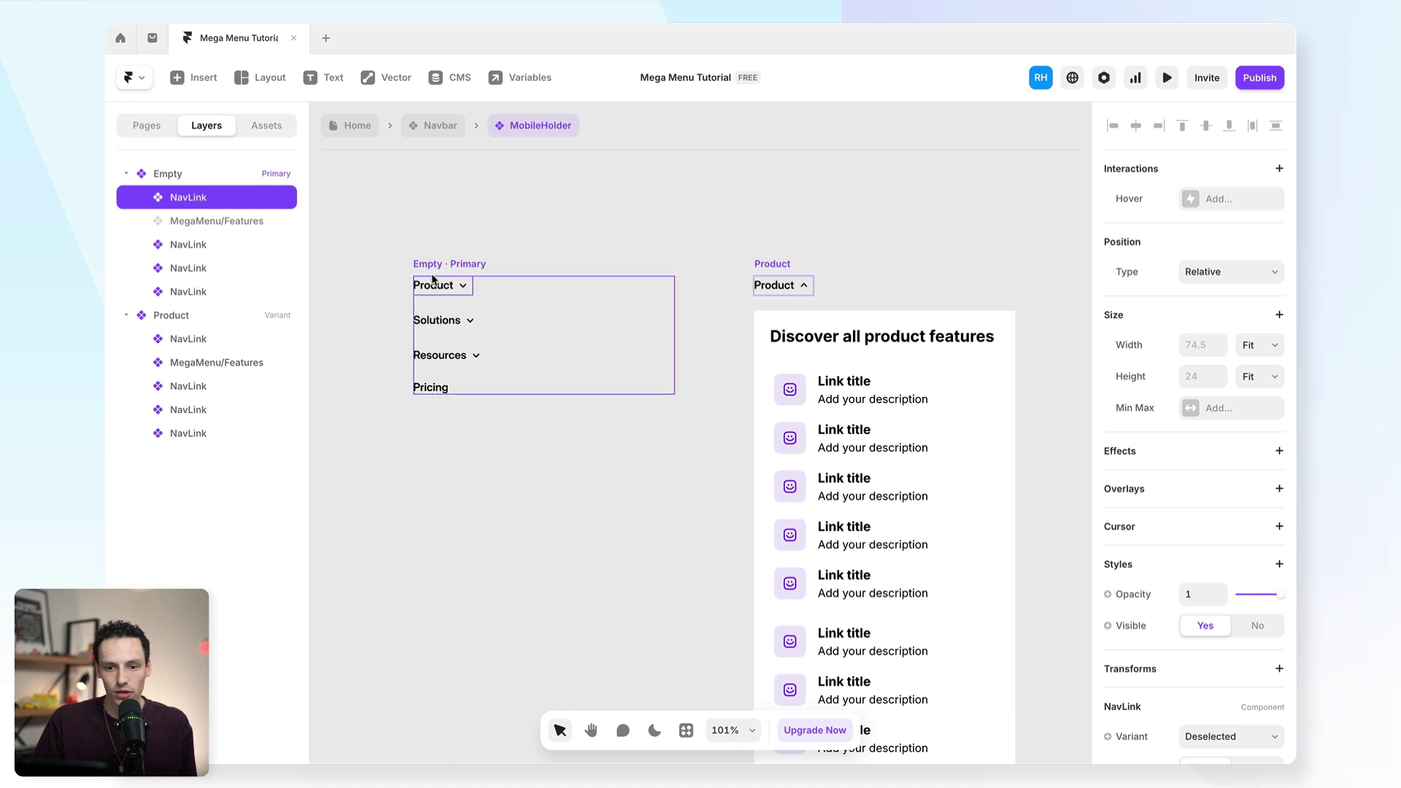
left_click(883, 390)
left_click(433, 285)
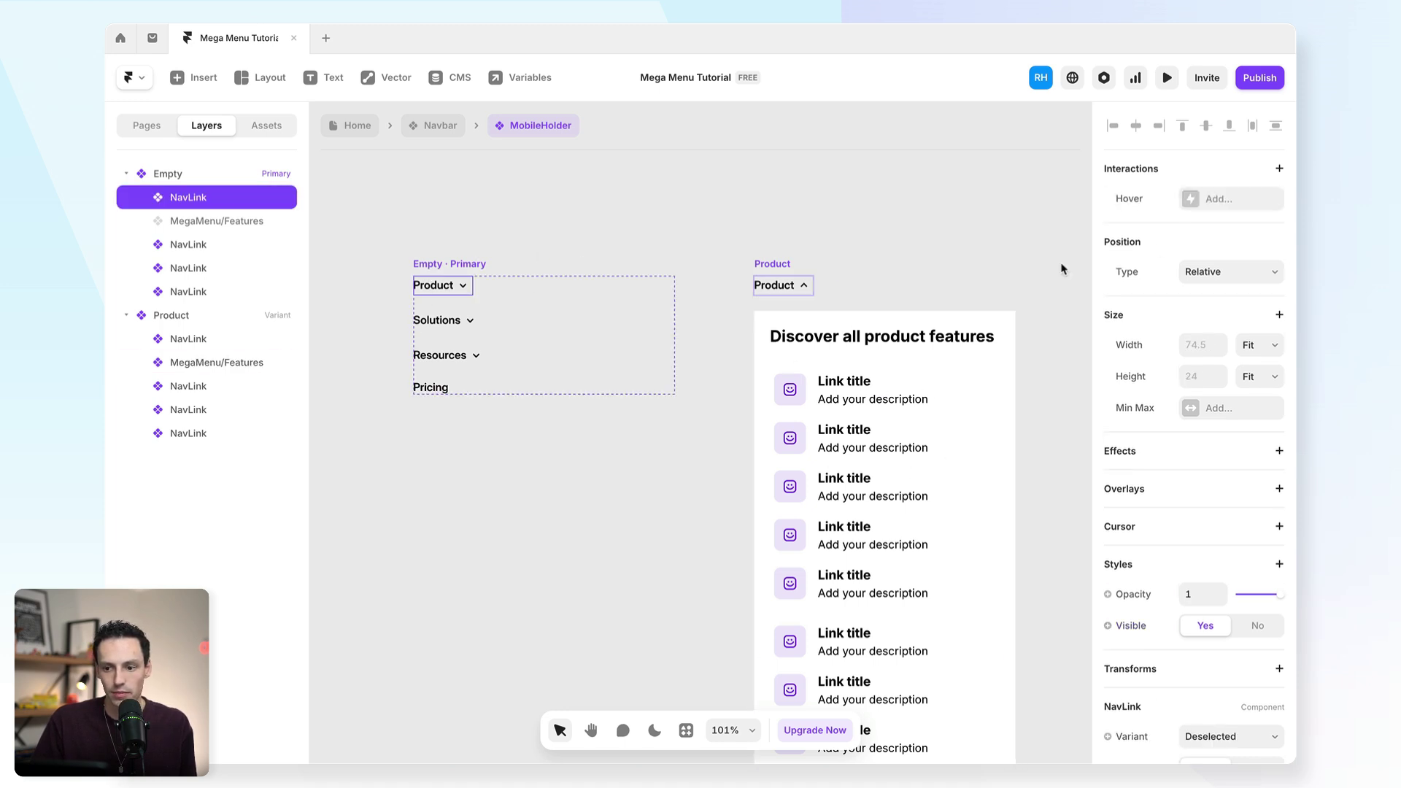
left_click(798, 268)
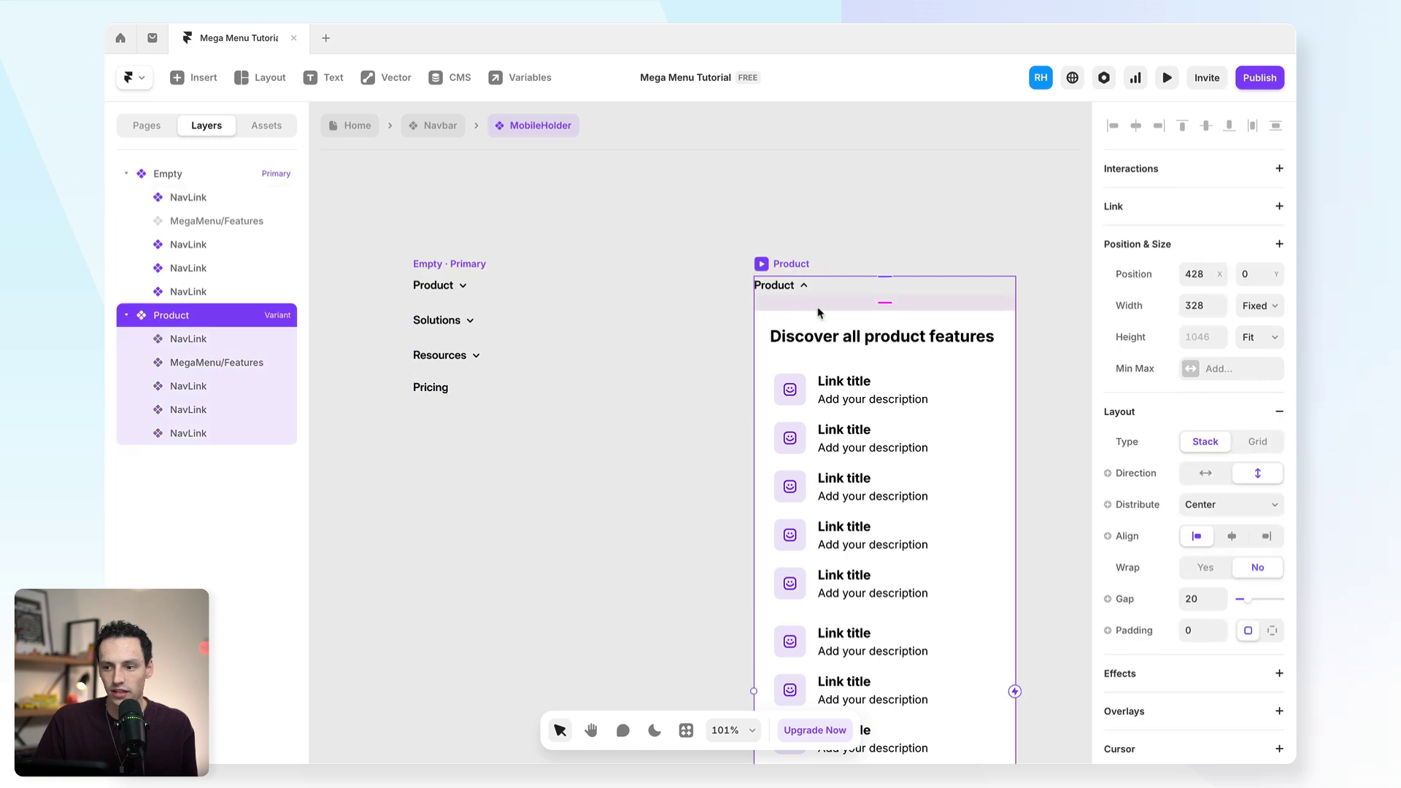
left_click(463, 286)
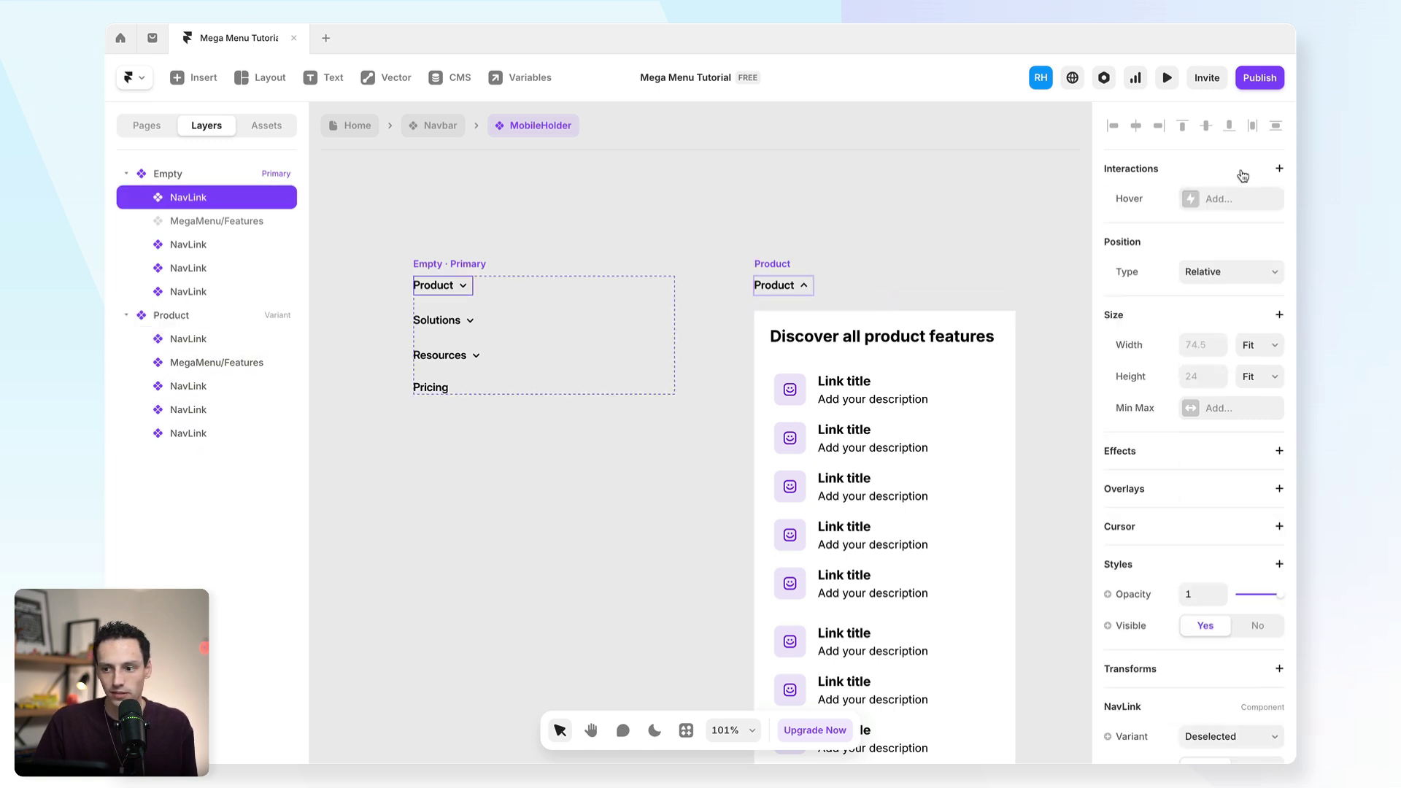
left_click(1278, 168)
left_click(1229, 197)
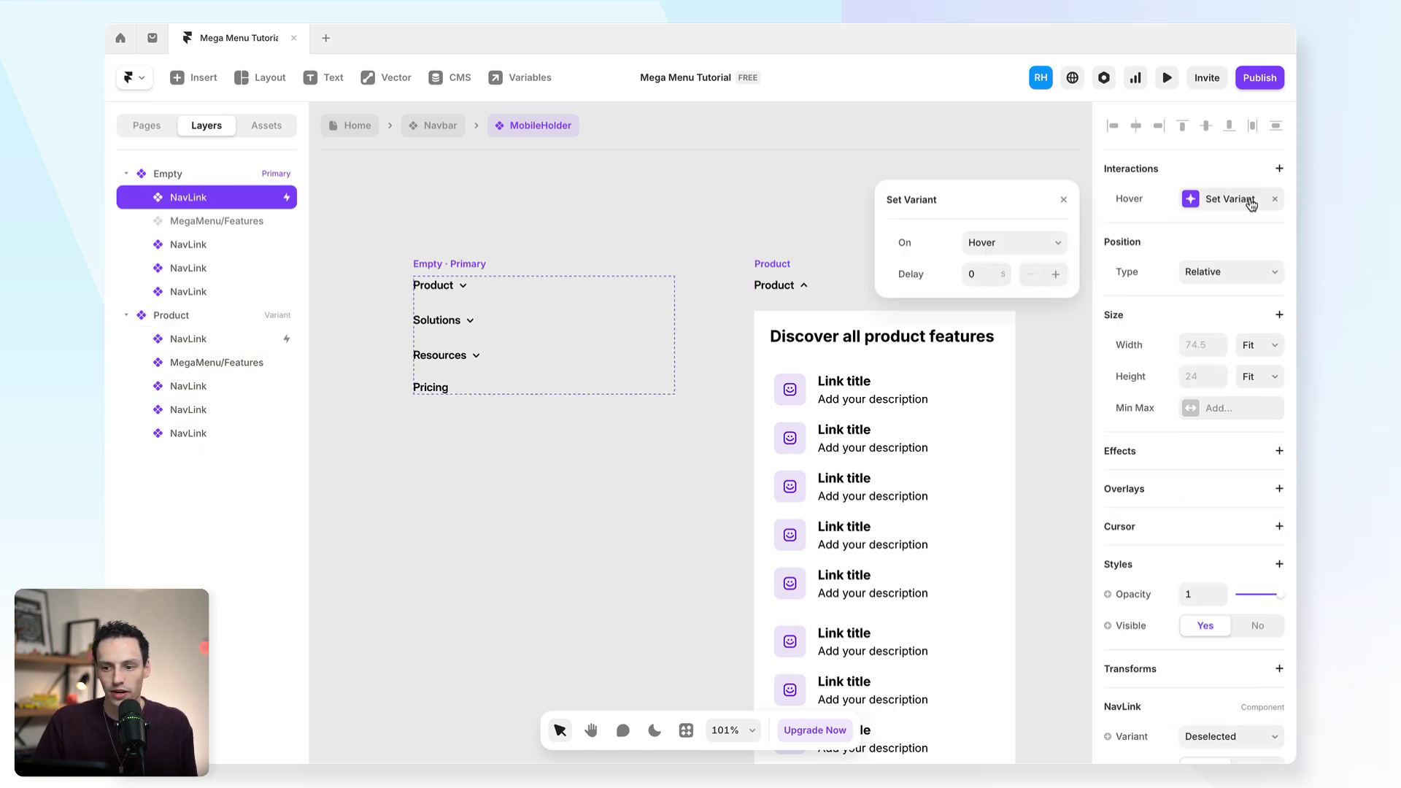
left_click(378, 321)
left_click(422, 223)
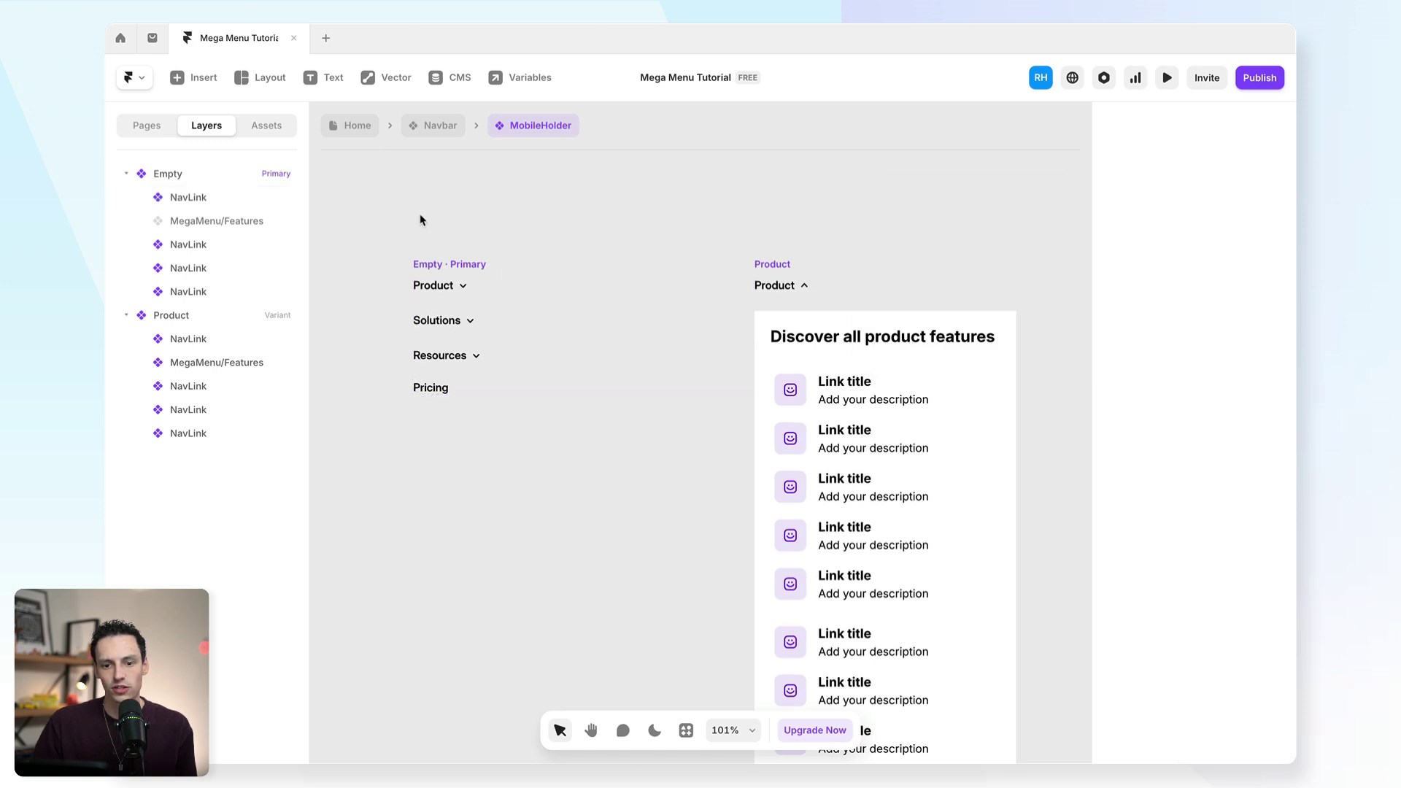
- Add a transition on Open to the Product link in MobileHolder's Empty variant that sets the variant to Product
left_click(463, 286)
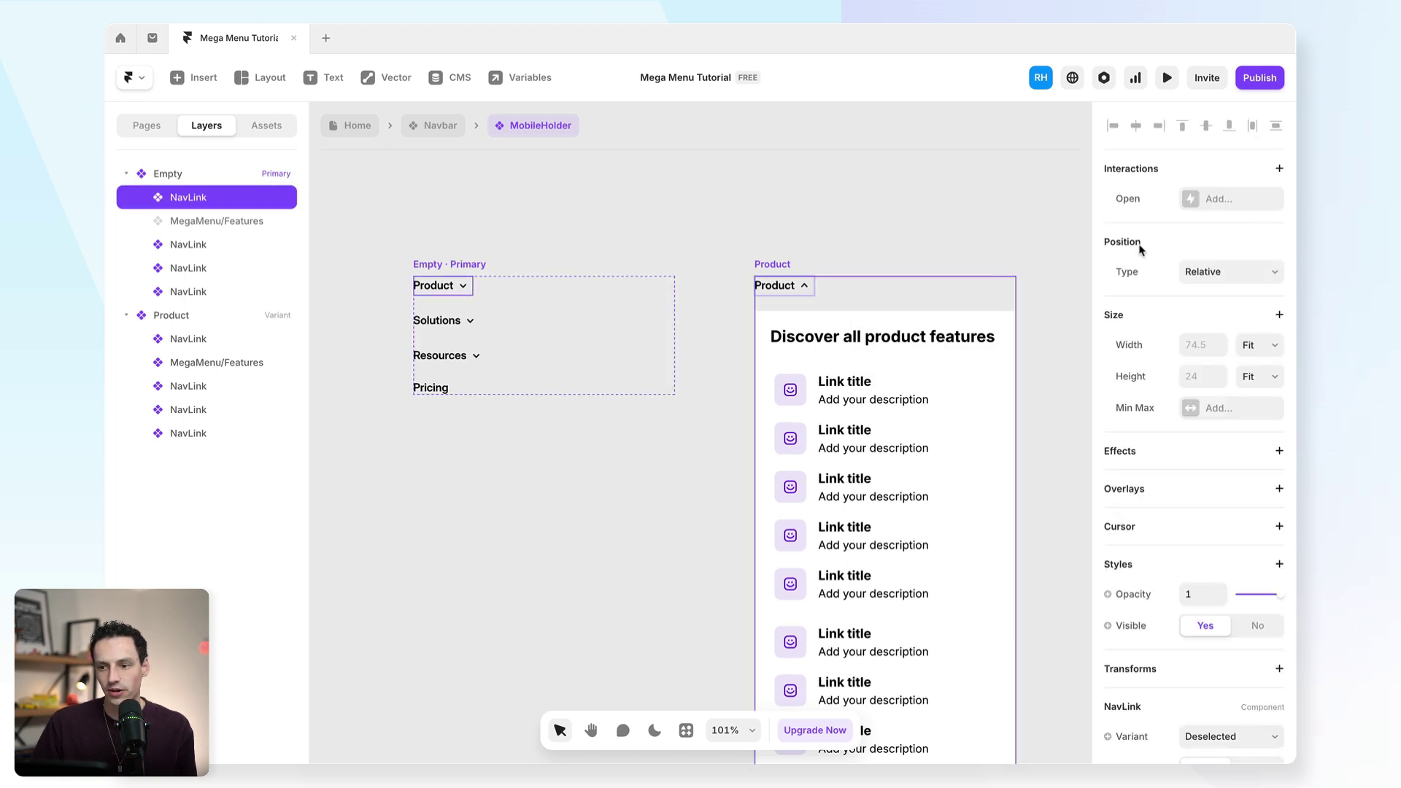
left_click(1280, 170)
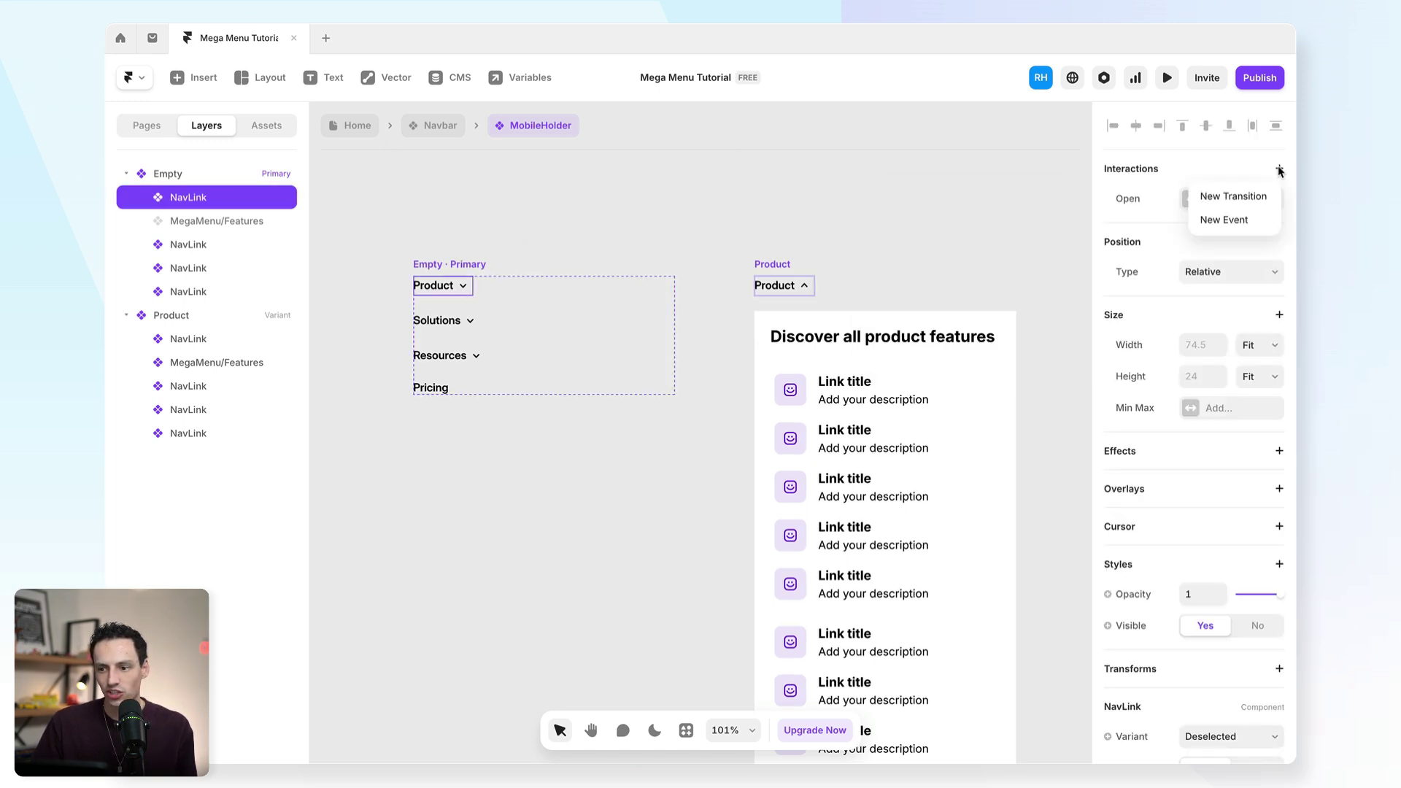
left_click(1266, 197)
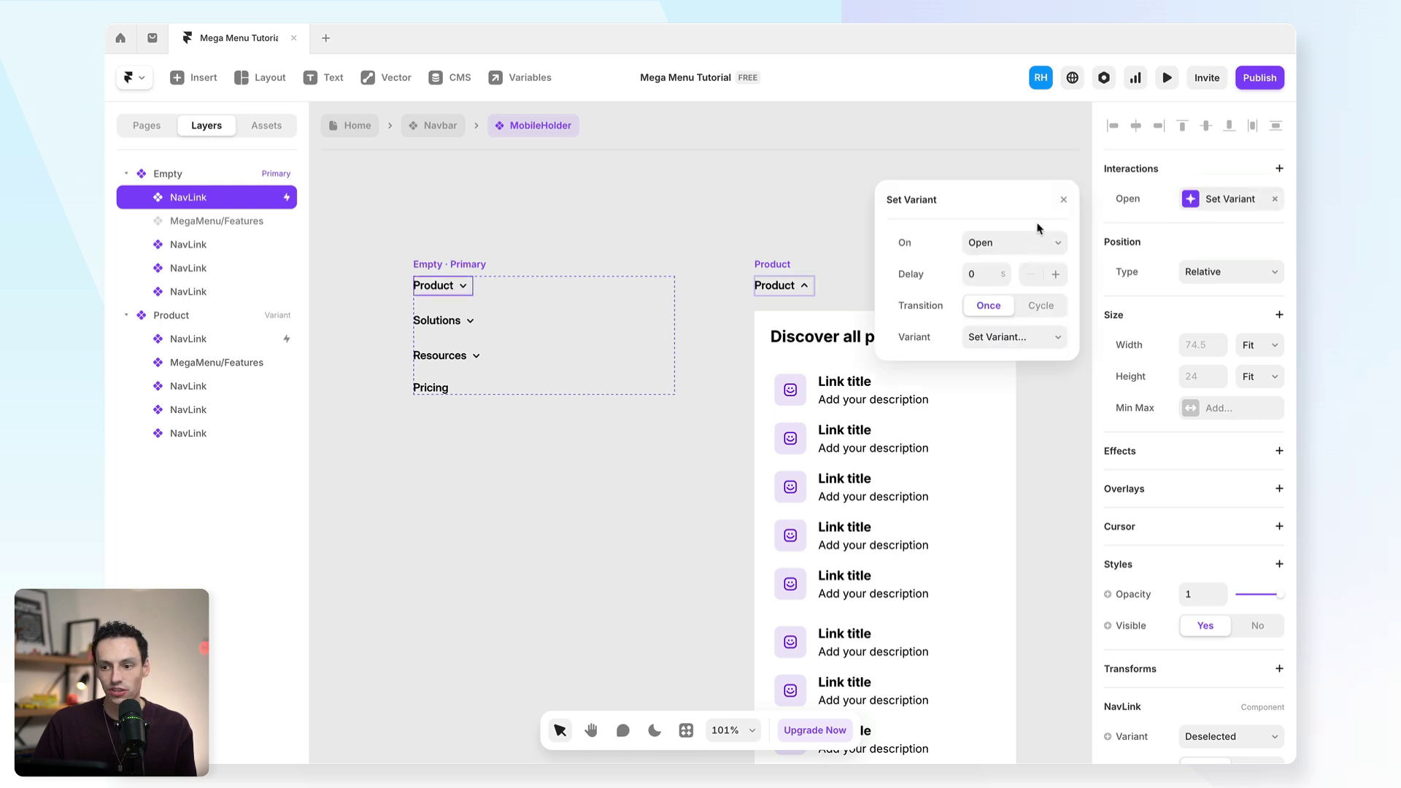
left_click(963, 244)
left_click(985, 248)
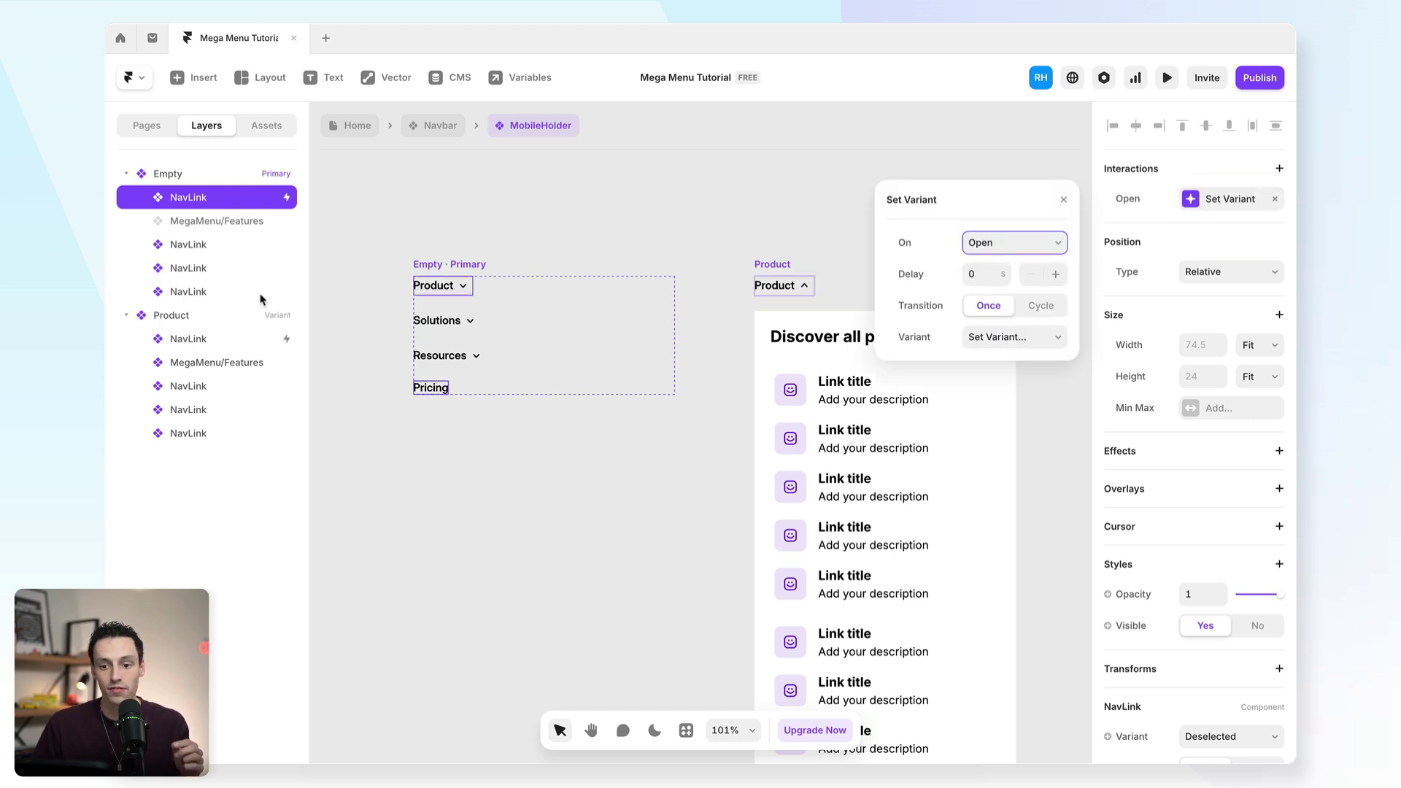
left_click(1006, 338)
left_click(1004, 381)
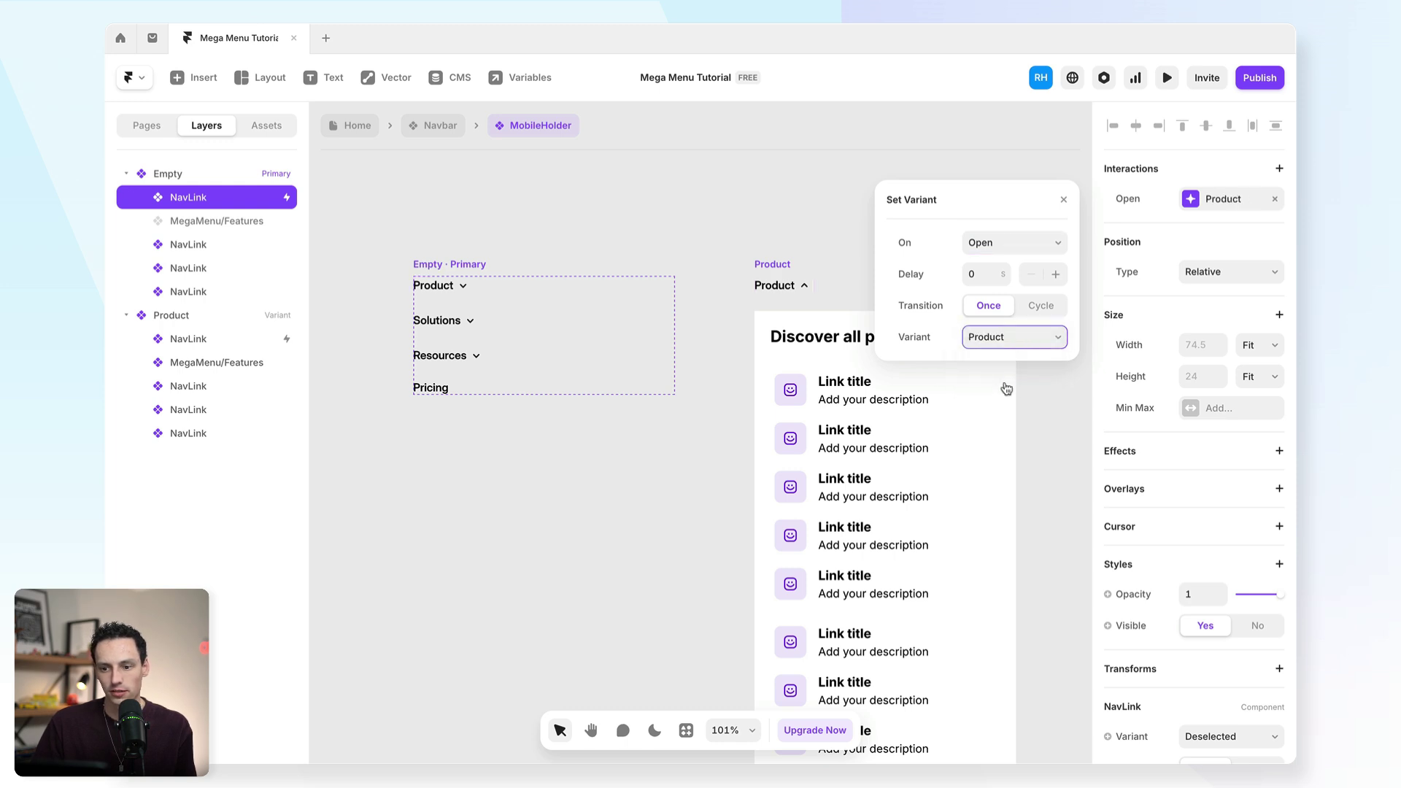
- Preview MobileHolder's Empty variant and test expanding the Product link
left_click(445, 264)
left_click(1168, 79)
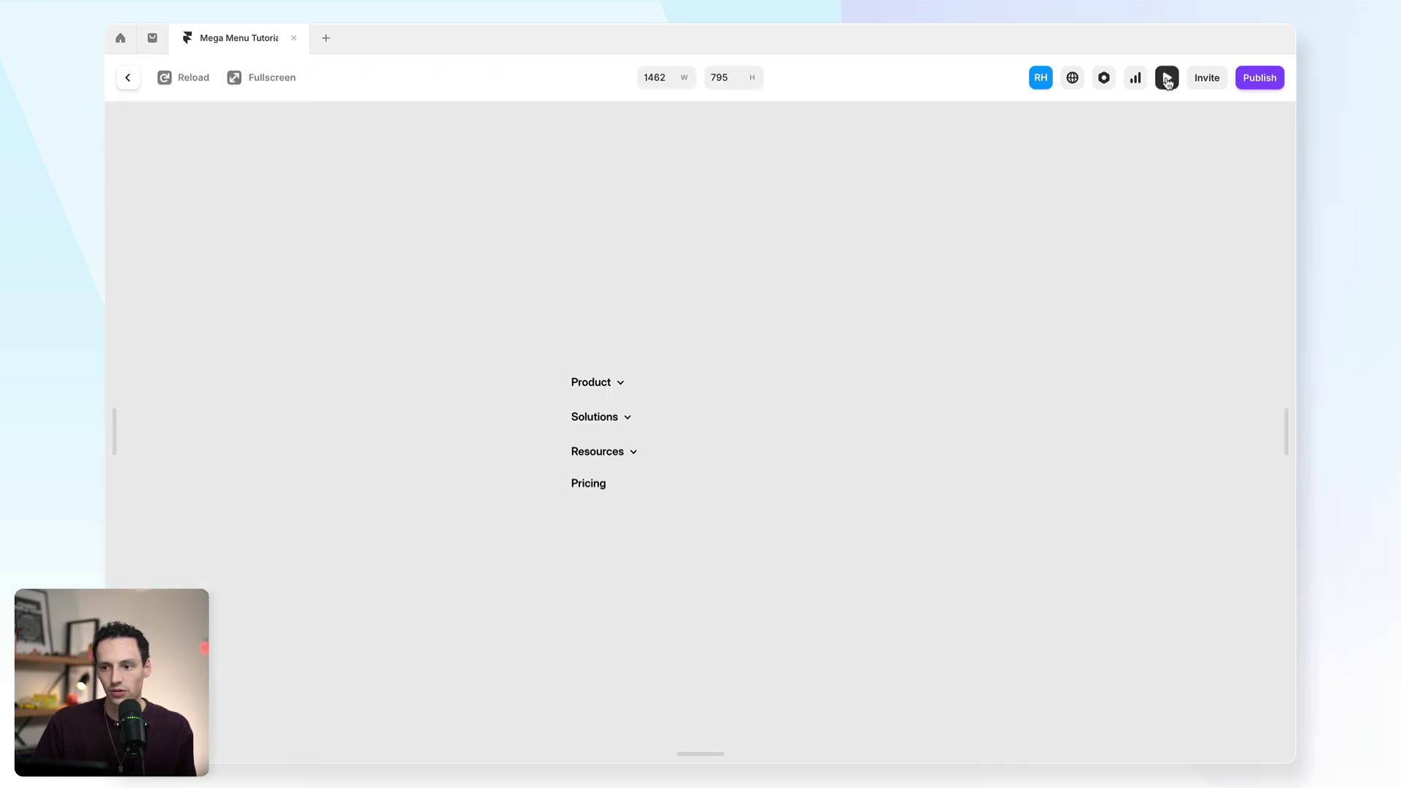
left_click(619, 384)
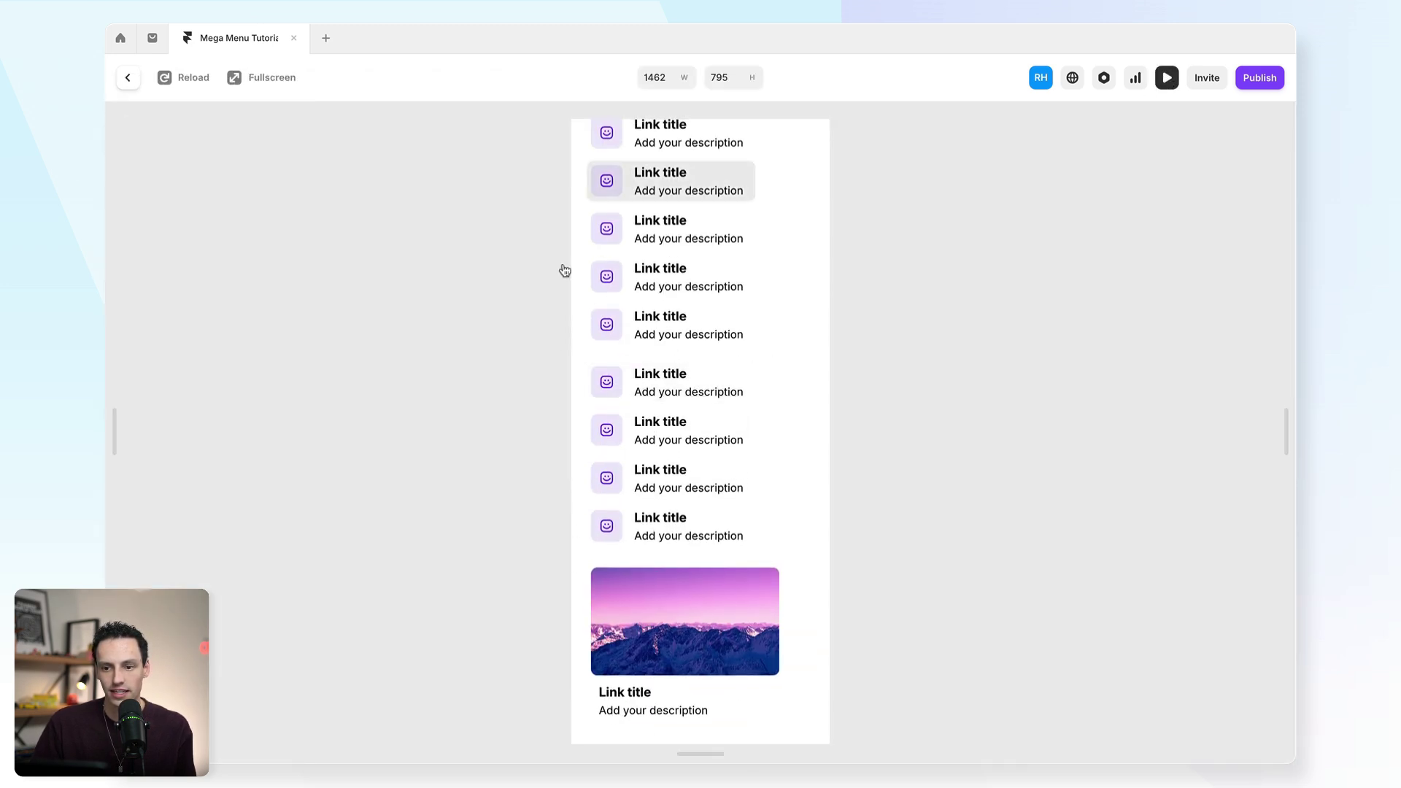
left_click(128, 78)
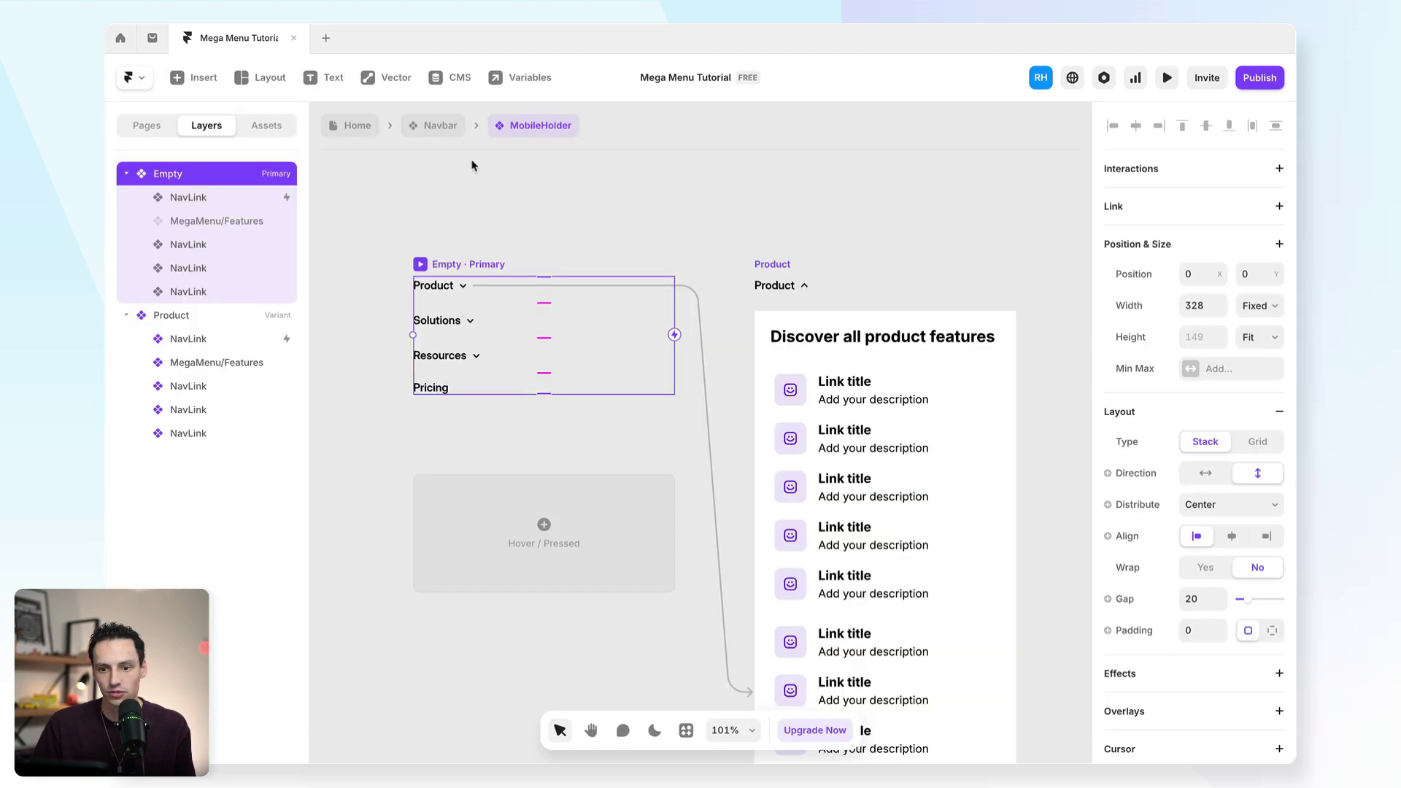
- Nest MegaMenu/MobileHolder inside the Dropdown Holder of the Navbar's Mobile Open variant and return to the Home page
left_click(440, 127)
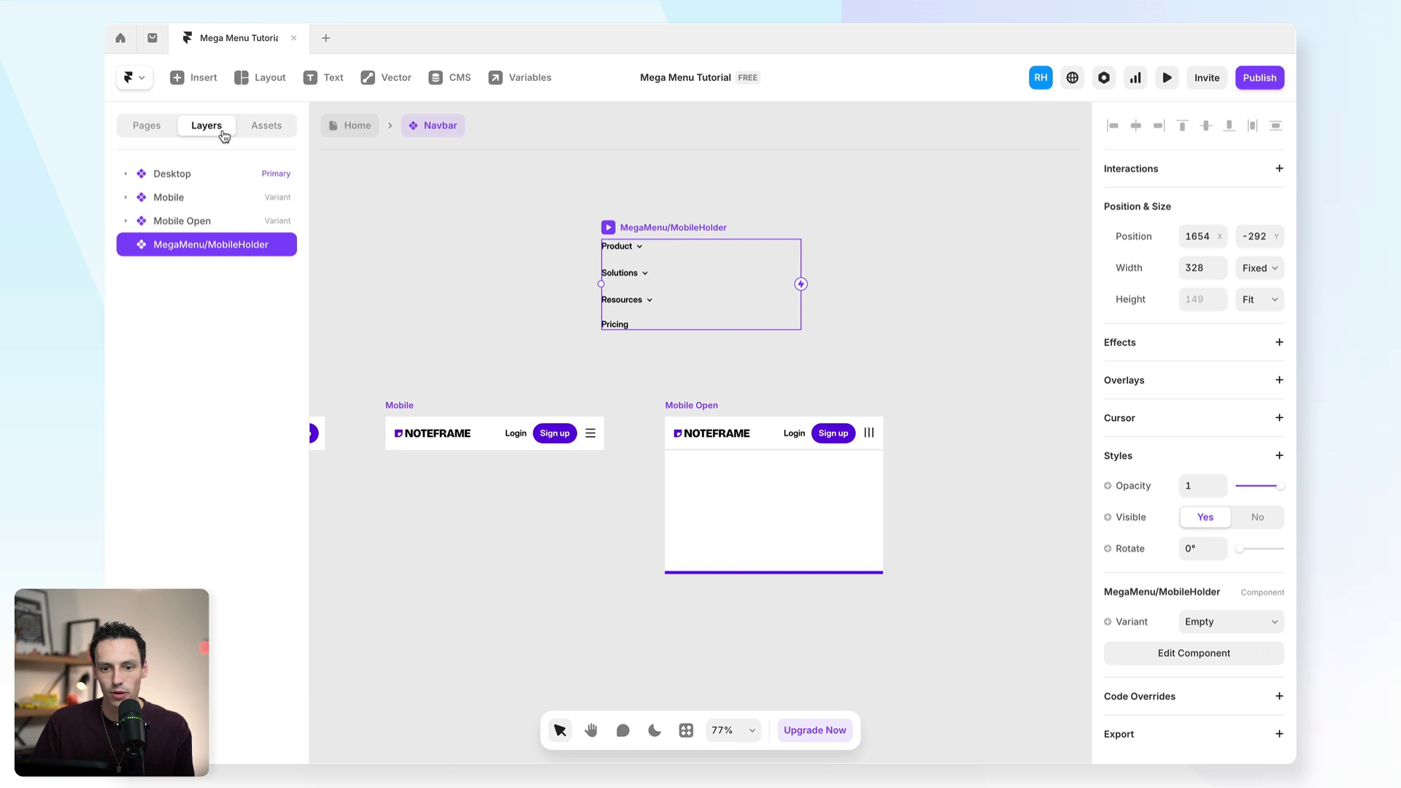
left_click(126, 220)
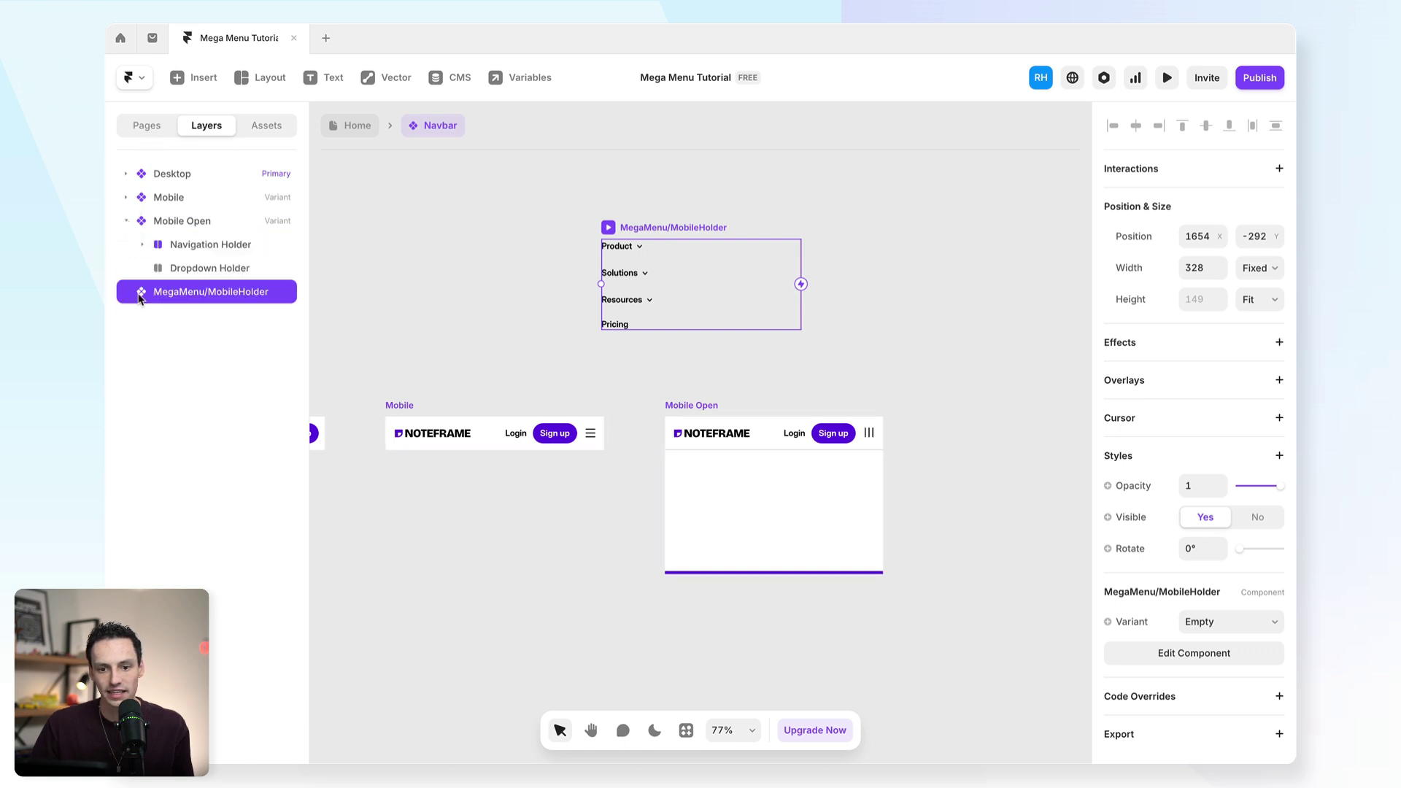
left_click_drag(139, 295, 188, 270)
key("Escape")
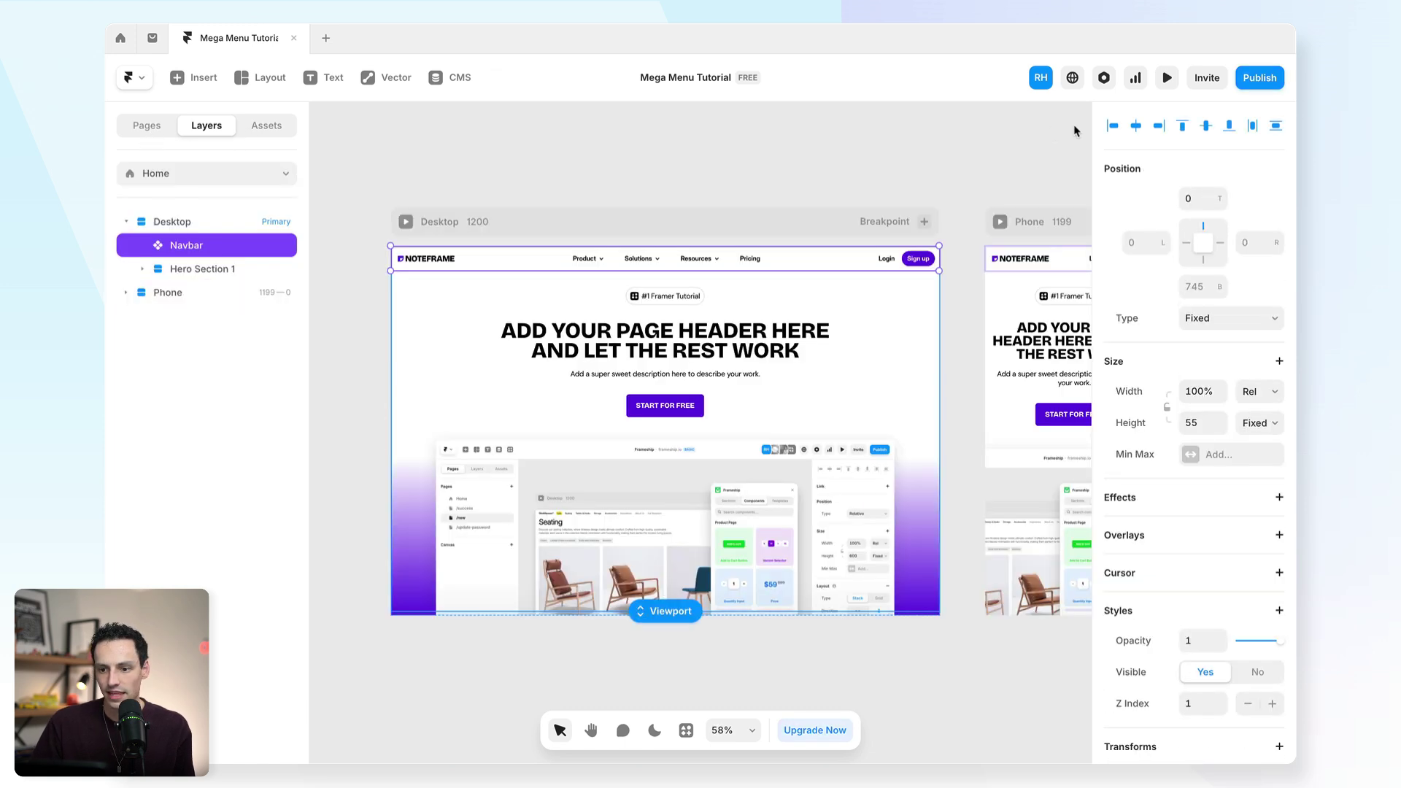
- Preview the Home page, testing the Product mega menu on Desktop and the expandable Product link in the Phone menu
left_click(1167, 77)
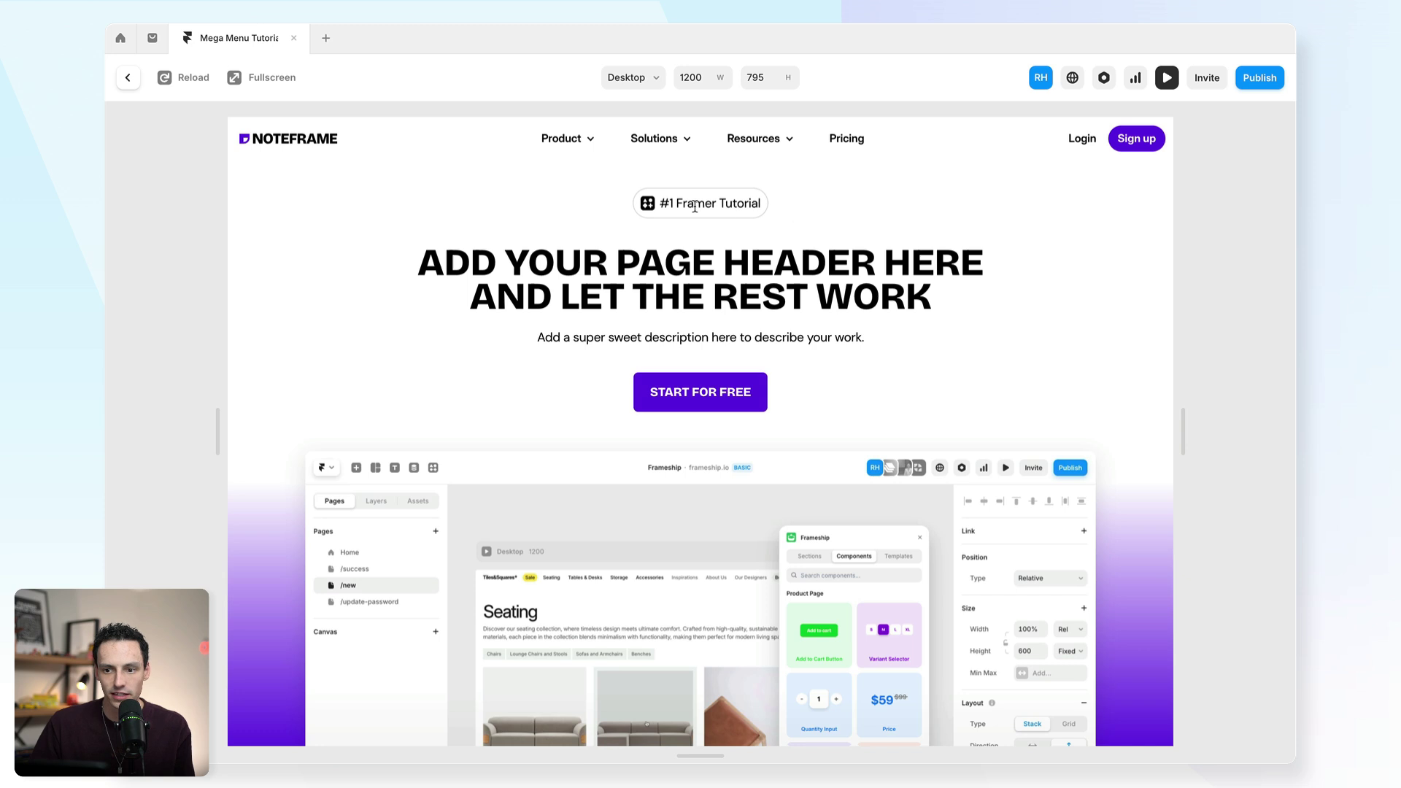
left_click(573, 144)
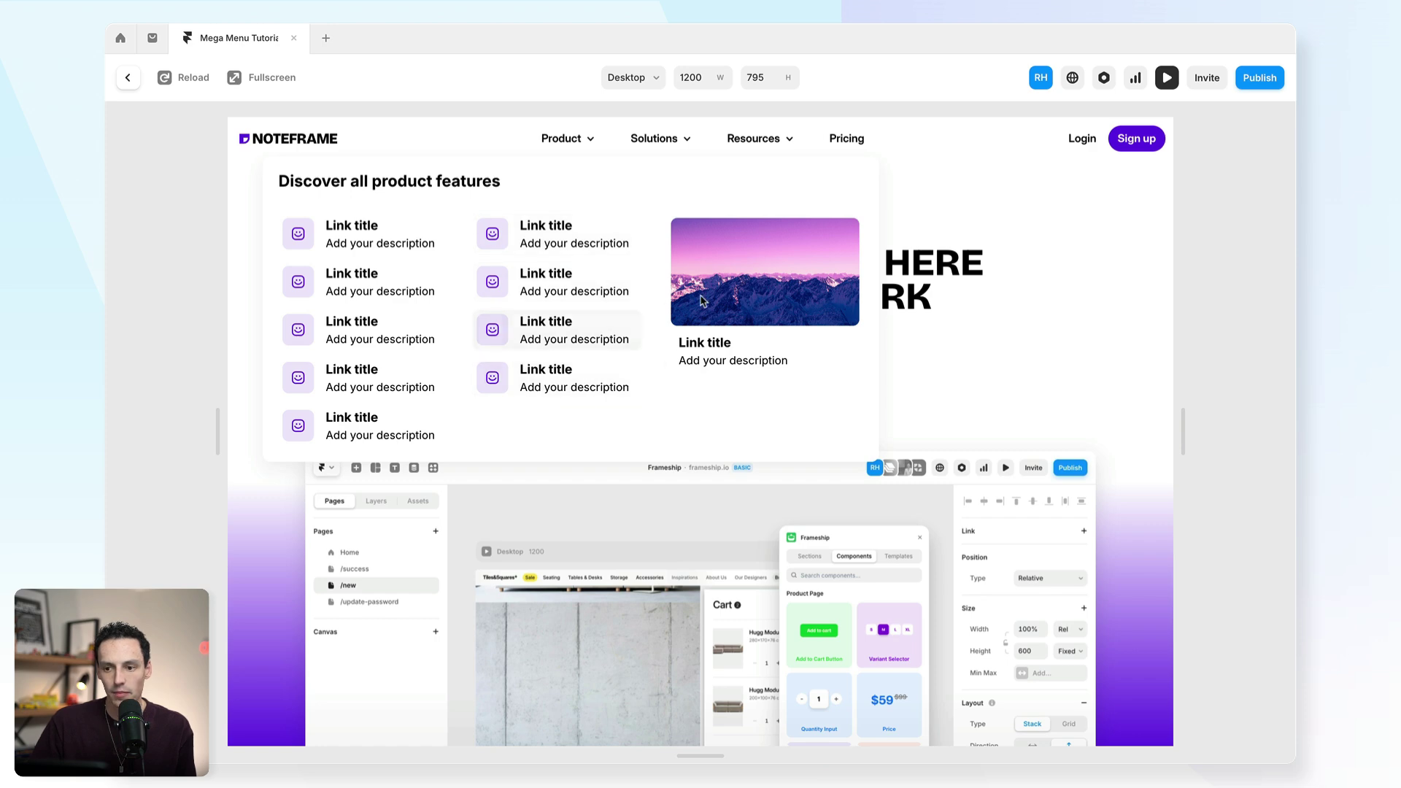
left_click(630, 77)
left_click(640, 138)
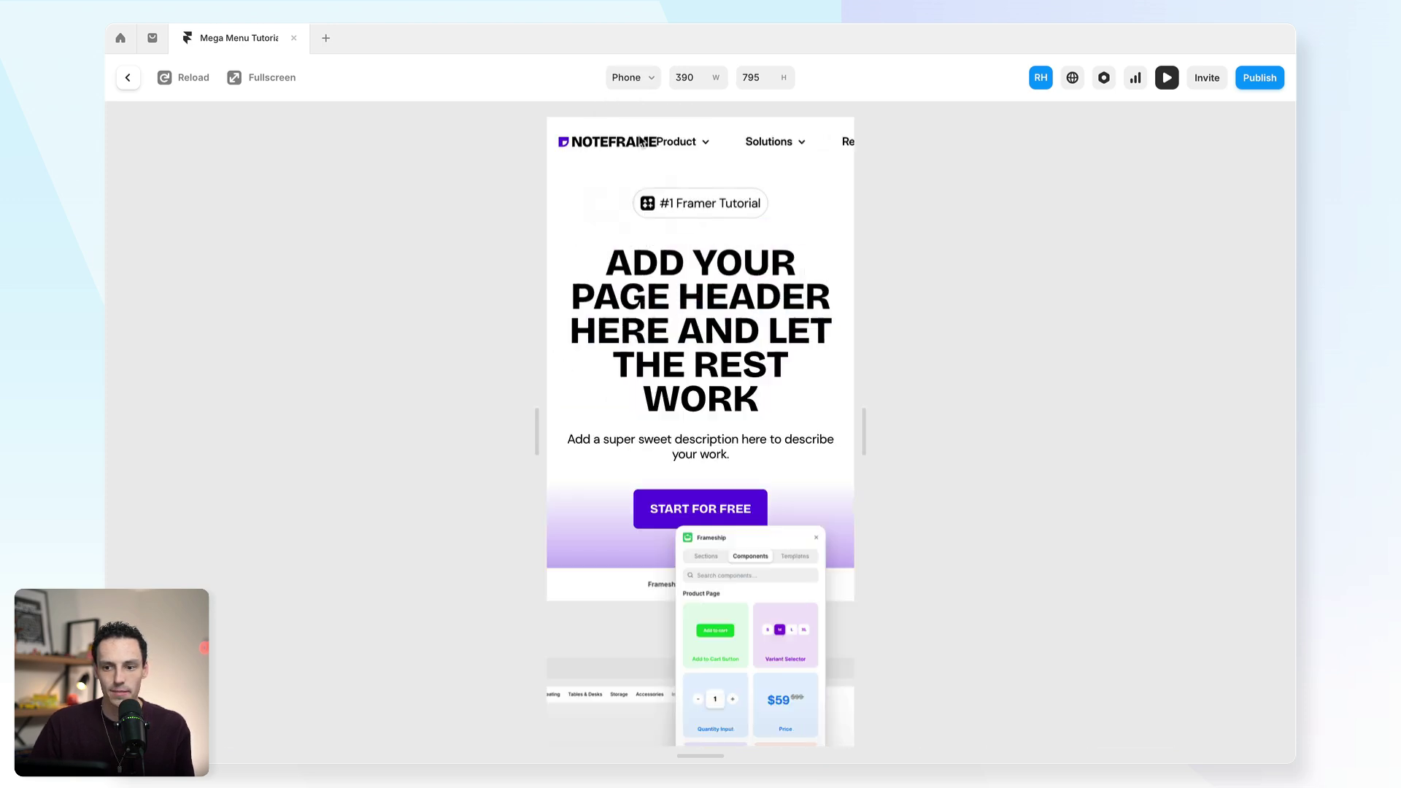
left_click(837, 141)
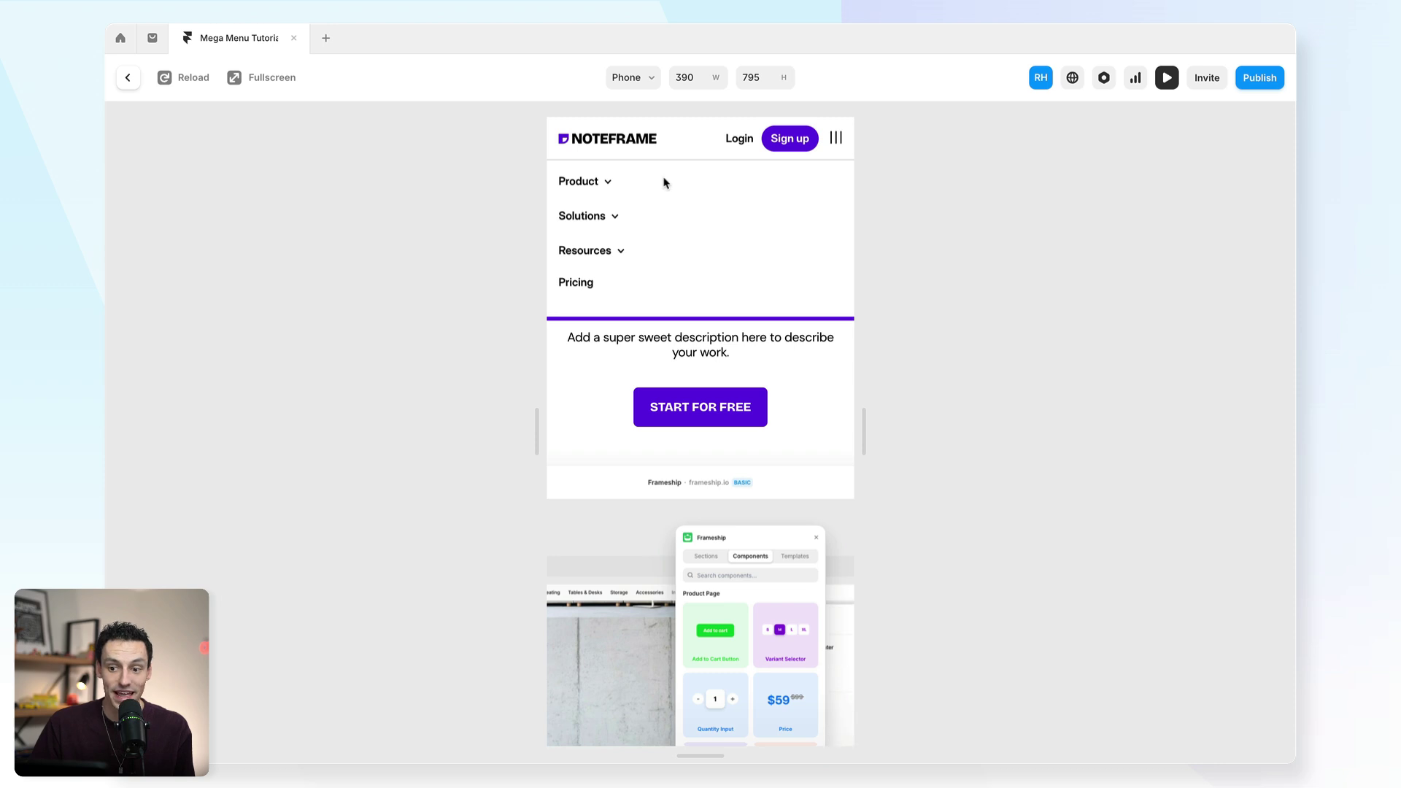
left_click(607, 183)
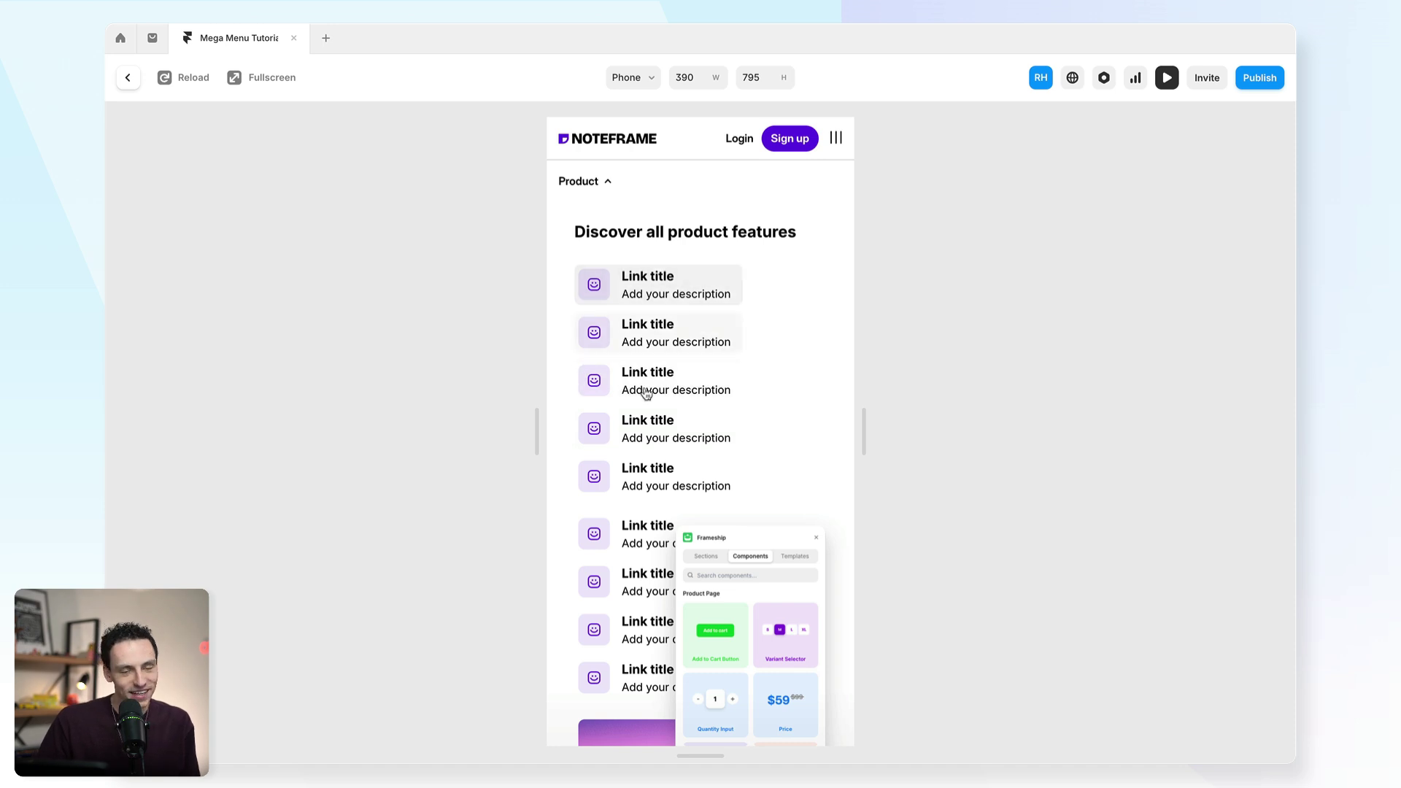
left_click(129, 79)
- Open the Navbar component and select the Solutions link in its Desktop variant
double_click(860, 266)
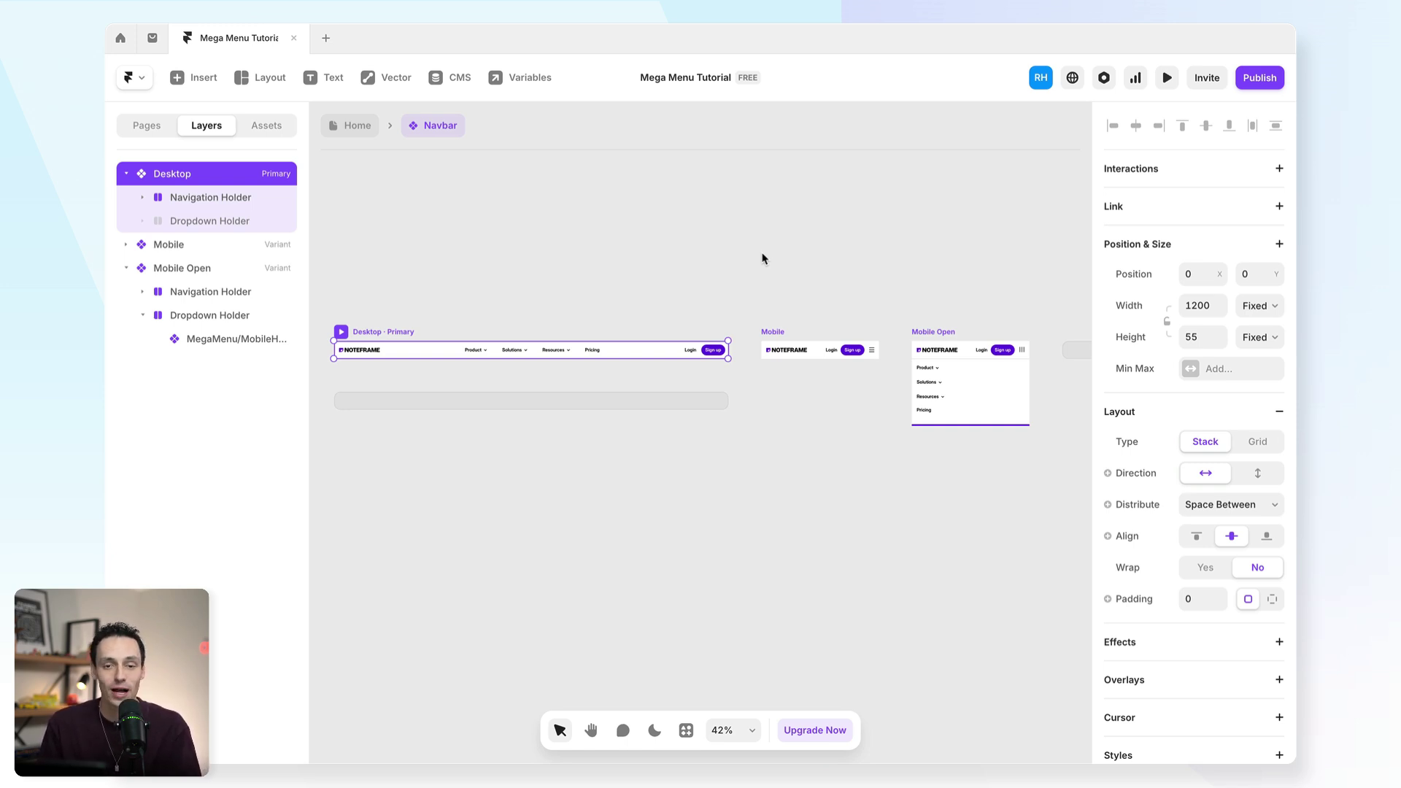
scroll(505, 343, "up", 5)
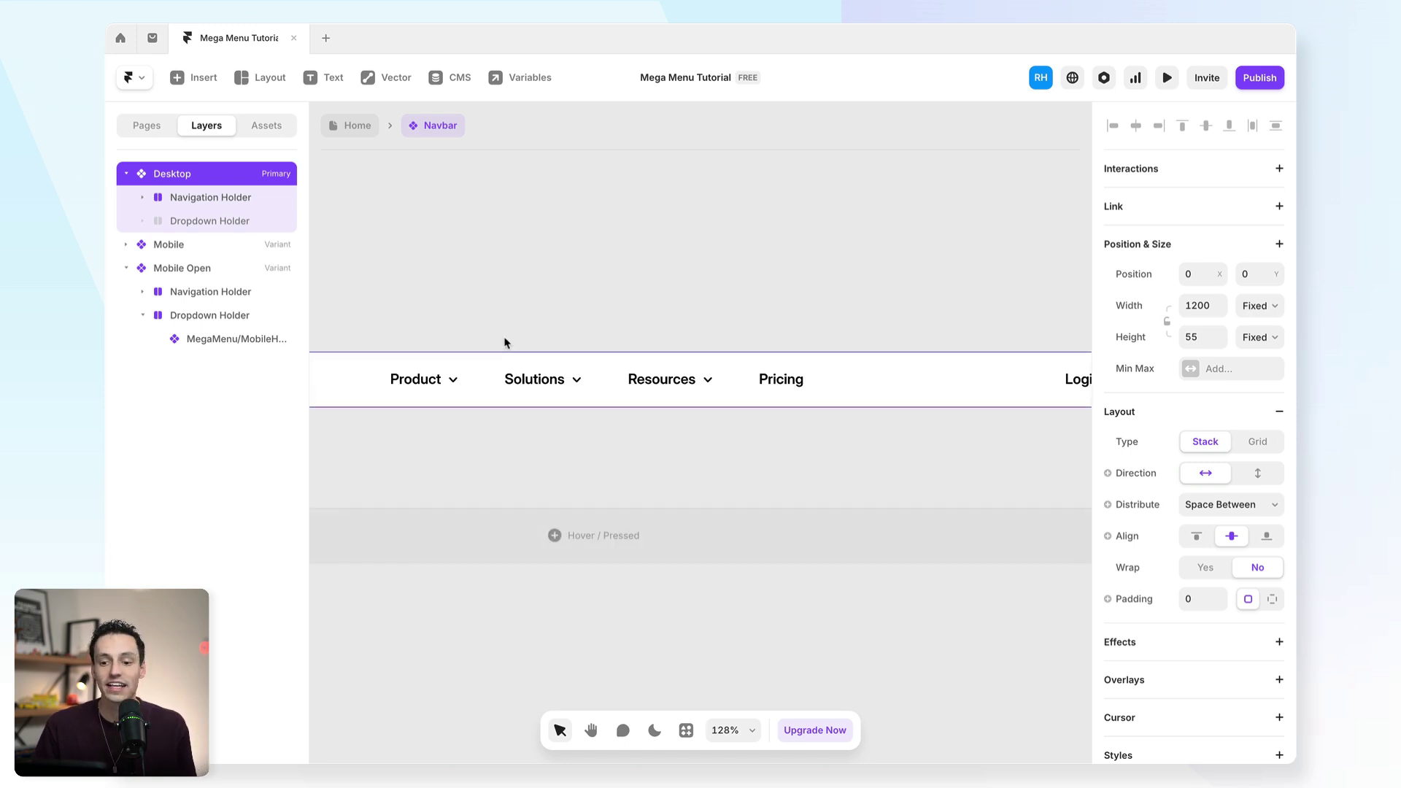
left_click(551, 379)
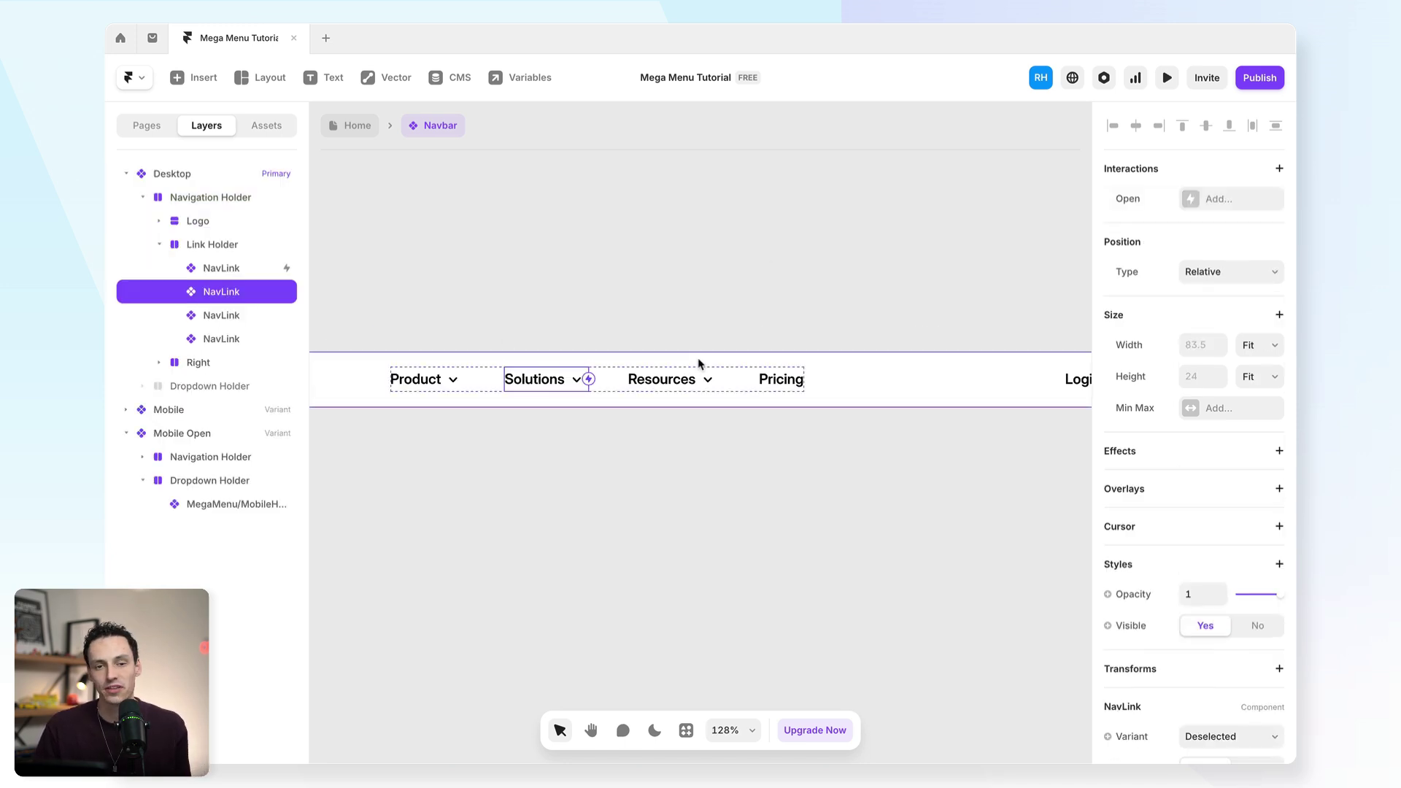